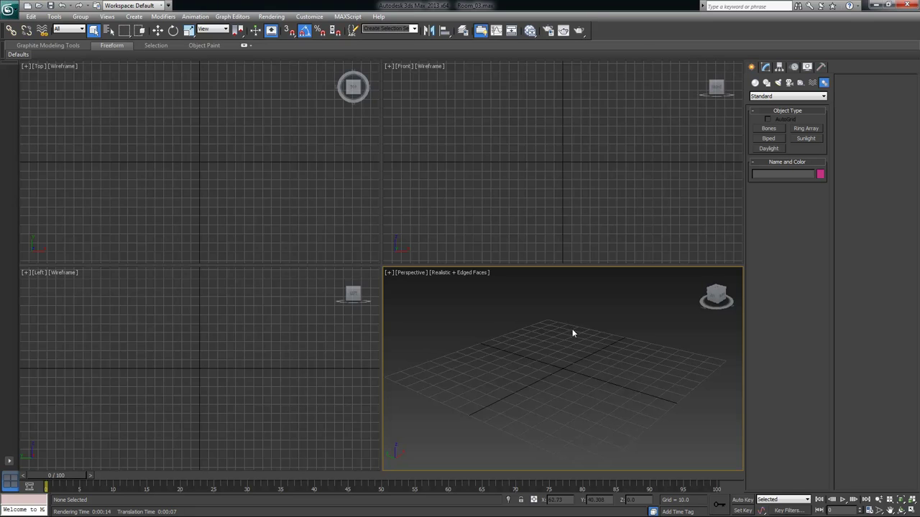
Create a square box primitive about 141 units per side and about 69 units high, starting from the grid origin
key(alt+w)
alt+middle_drag(480, 232, 460, 186)
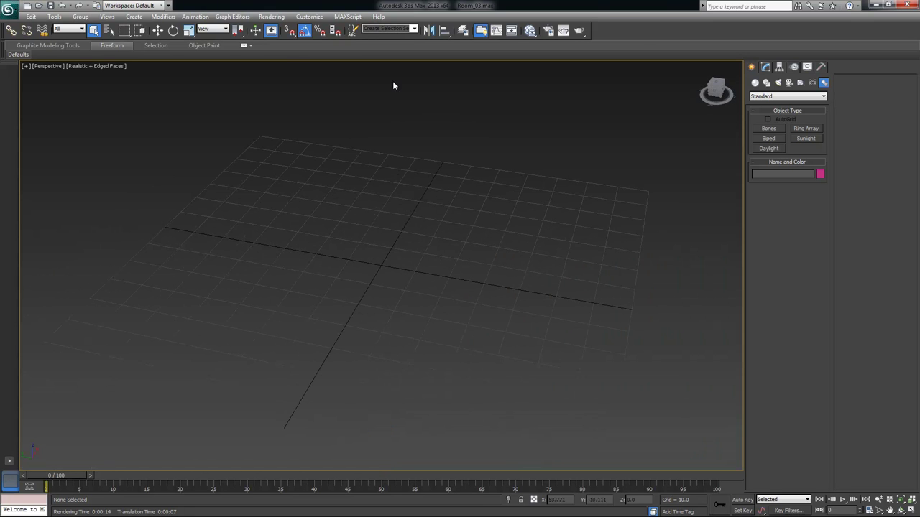
alt+middle_drag(388, 216, 413, 239)
scroll(422, 230, down, 3)
click(144, 19)
mouse_move(146, 29)
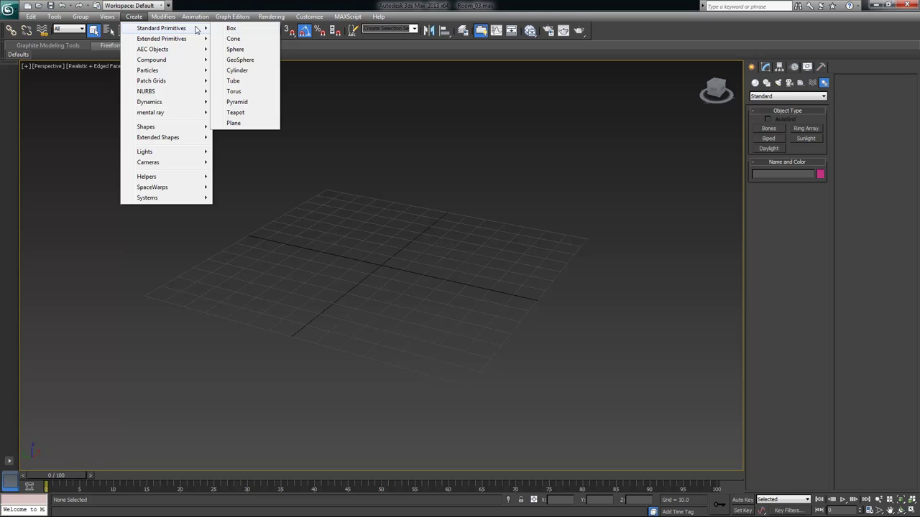
click(230, 28)
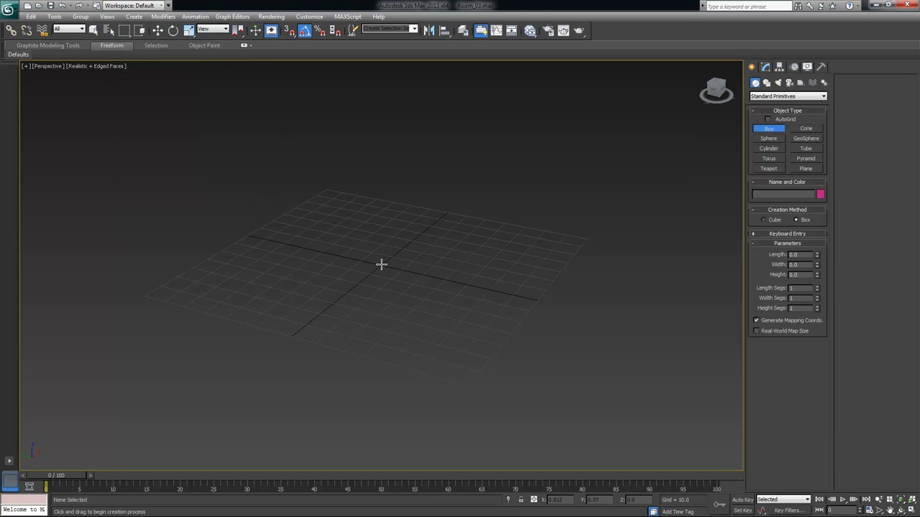
drag(381, 264, 551, 284)
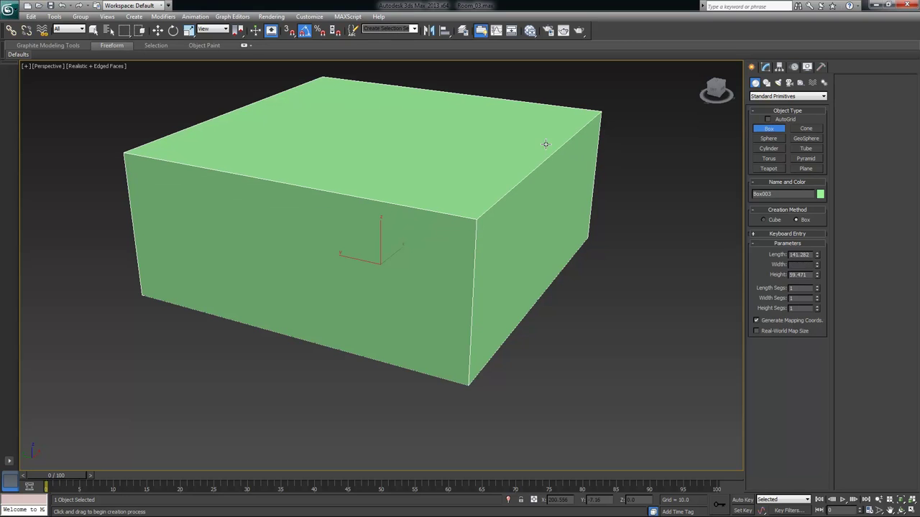
click(546, 123)
right_click(650, 227)
alt+middle_drag(637, 225, 632, 261)
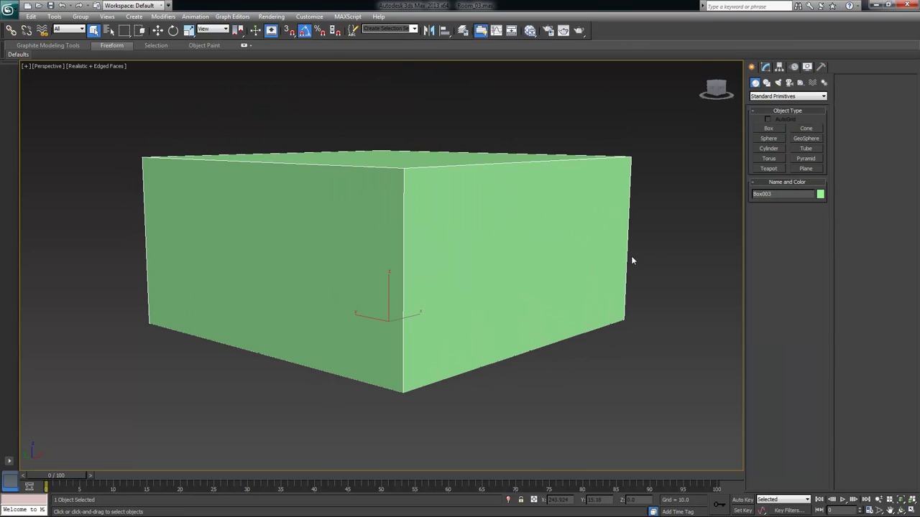
Set the box's length, width and height segments to 10 each
click(766, 67)
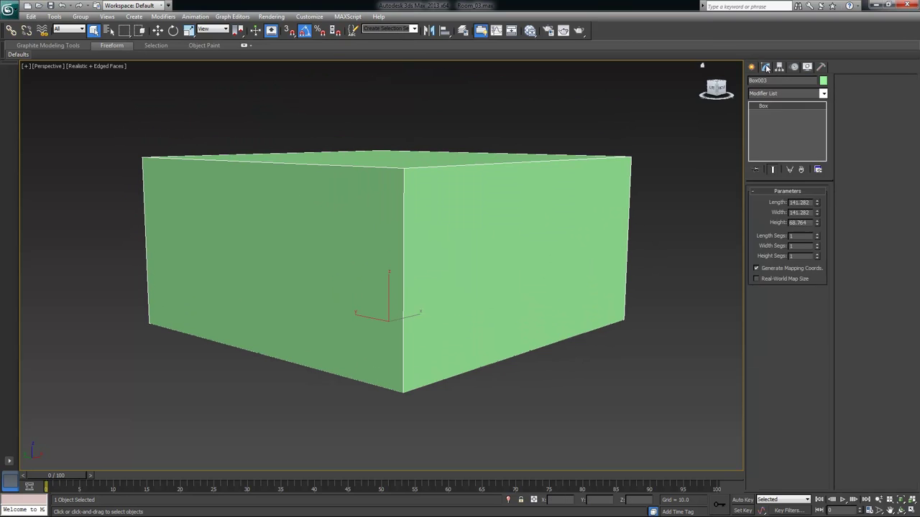
click(817, 235)
click(817, 236)
click(817, 235)
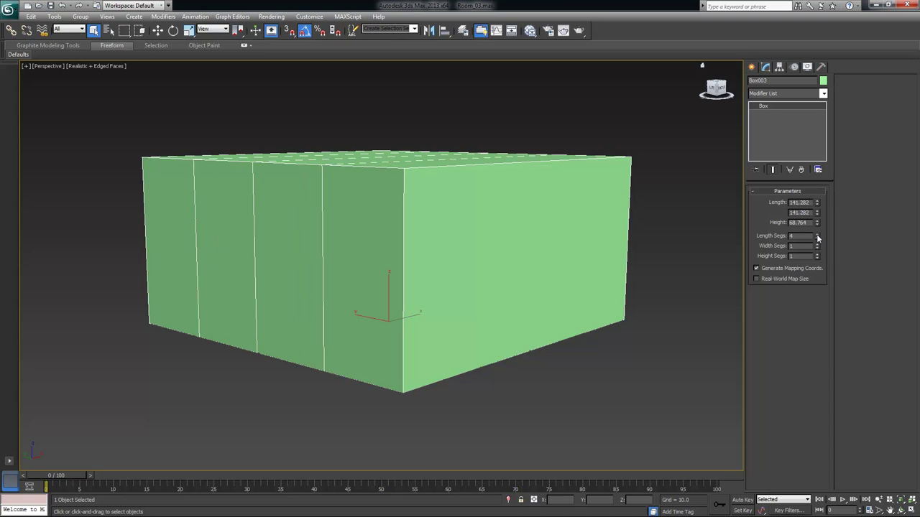
click(817, 236)
click(817, 236)
click(817, 236)
key(Return)
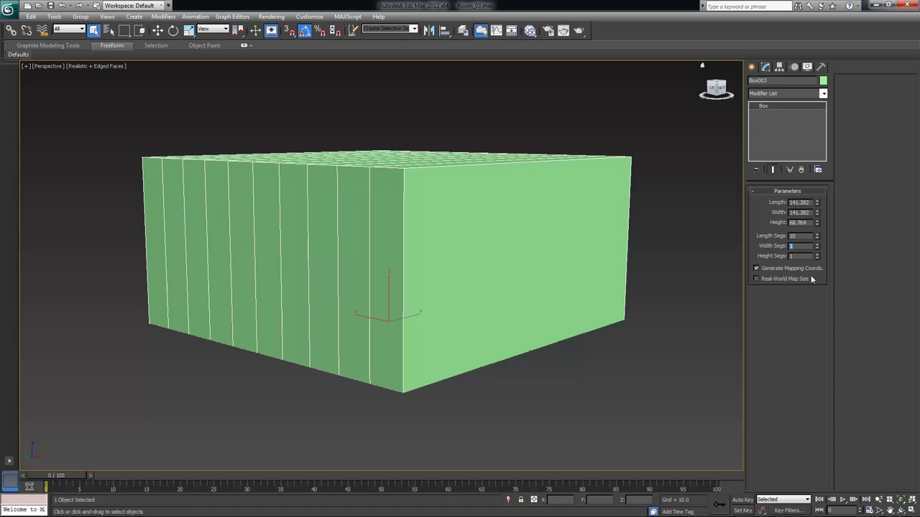
text(10)
key(Return)
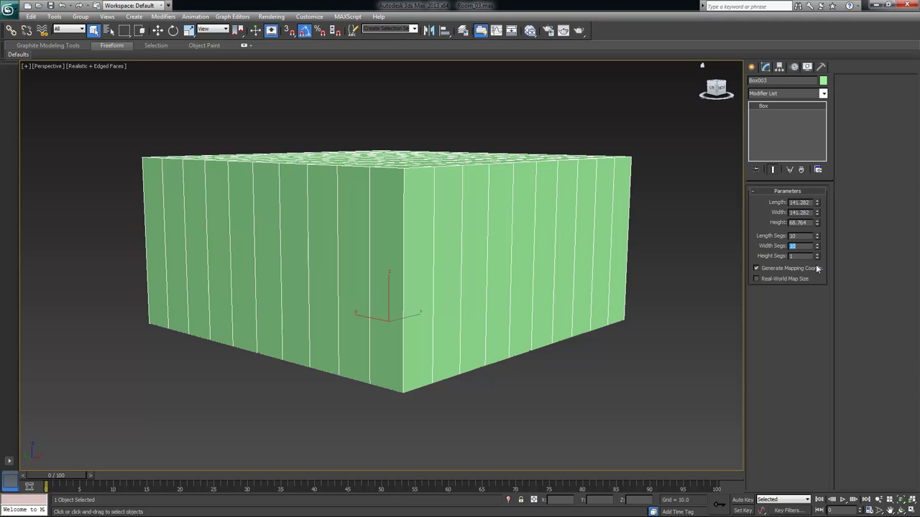
text(10)
key(Return)
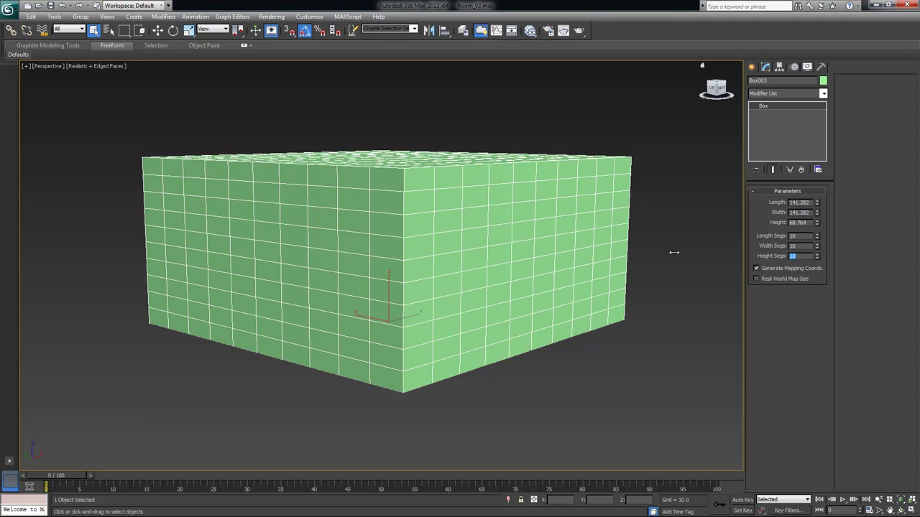
Convert the segmented box to an Editable Poly
alt+middle_drag(535, 180, 535, 207)
right_click(536, 207)
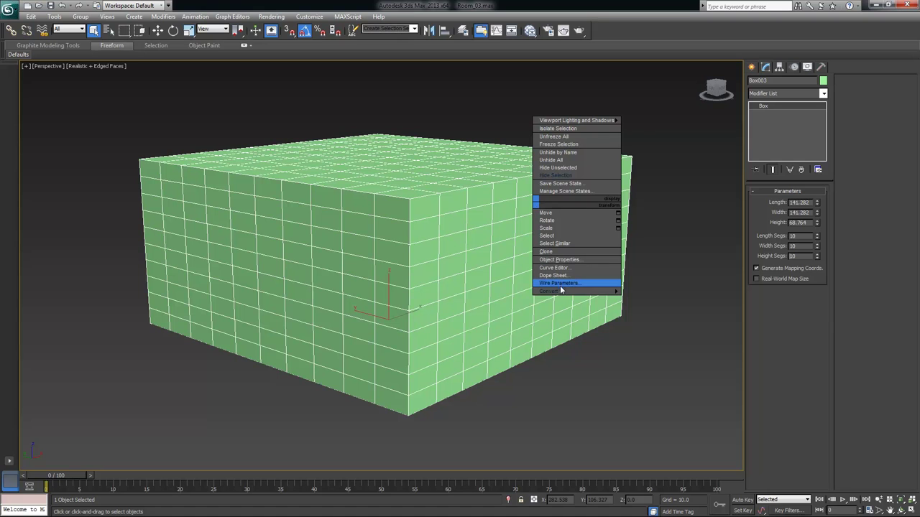
mouse_move(562, 293)
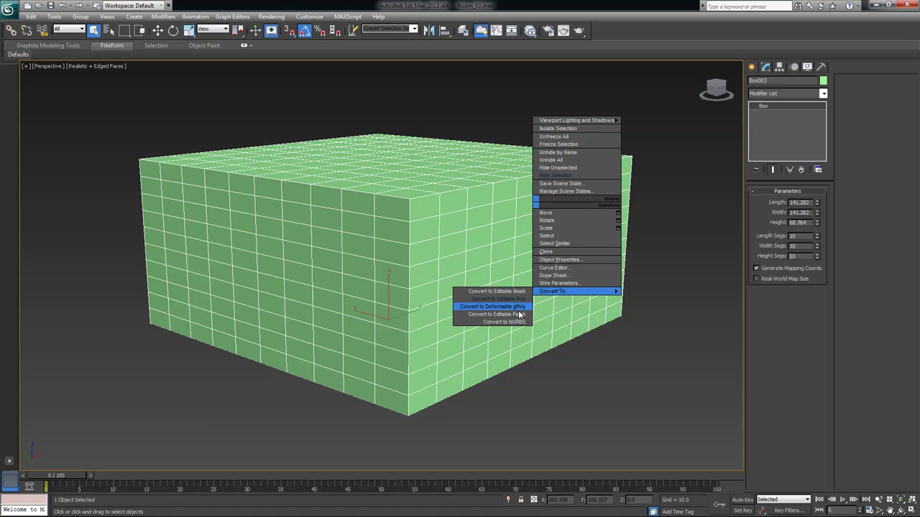
click(496, 299)
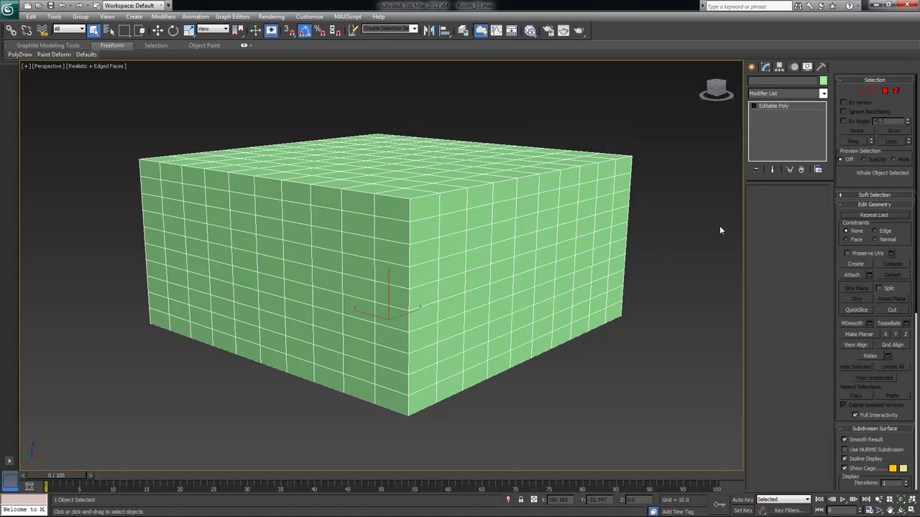
Cut a rectangular window opening in one side wall by deleting its middle polygons, with Ignore Backfacing enabled
click(799, 203)
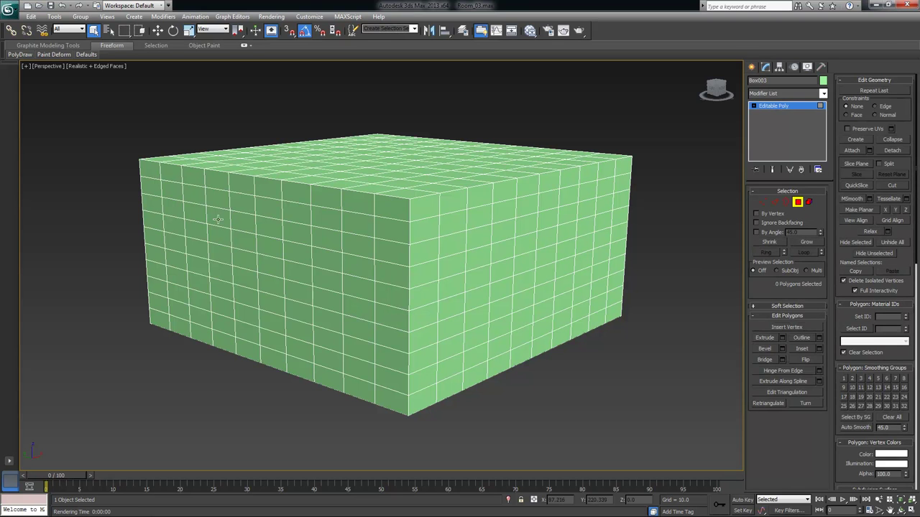
click(772, 224)
mouse_move(198, 213)
mouse_down()
mouse_move(329, 237)
mouse_move(331, 333)
mouse_move(304, 334)
mouse_move(203, 300)
mouse_move(201, 229)
mouse_move(306, 256)
mouse_move(292, 309)
mouse_move(273, 313)
mouse_move(271, 267)
mouse_move(245, 263)
mouse_move(245, 298)
mouse_move(230, 287)
mouse_move(225, 260)
mouse_move(299, 326)
mouse_up()
key(Delete)
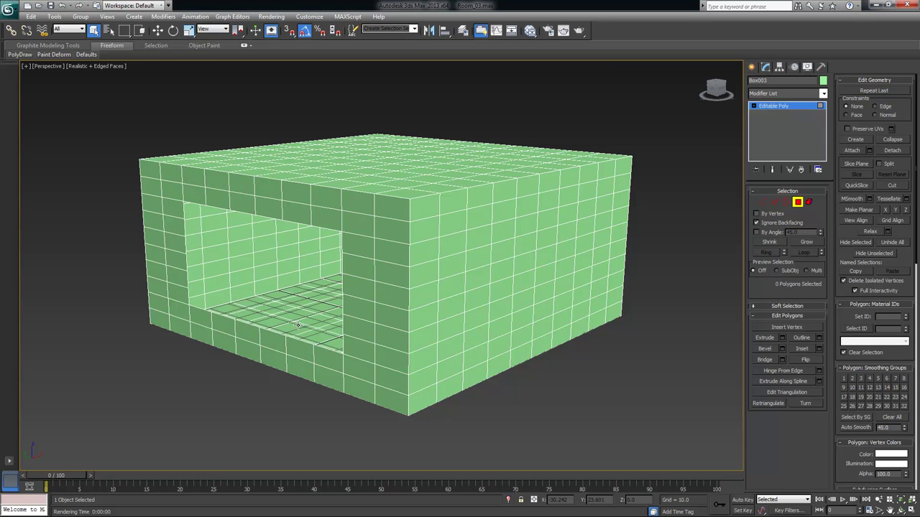
Create a sphere with a radius of about 7 on the floor inside the box and raise it about 5 units
alt+middle_drag(281, 230, 317, 235)
click(134, 16)
mouse_move(160, 29)
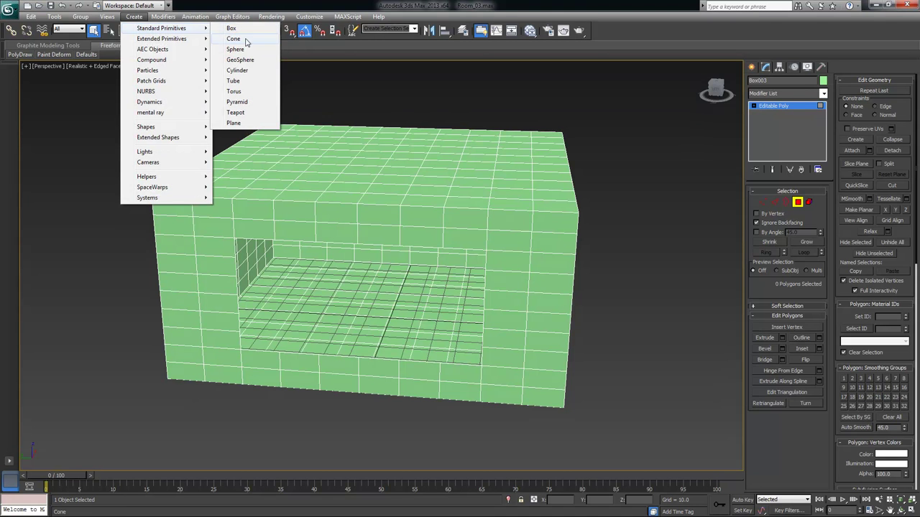
click(237, 49)
drag(373, 322, 395, 331)
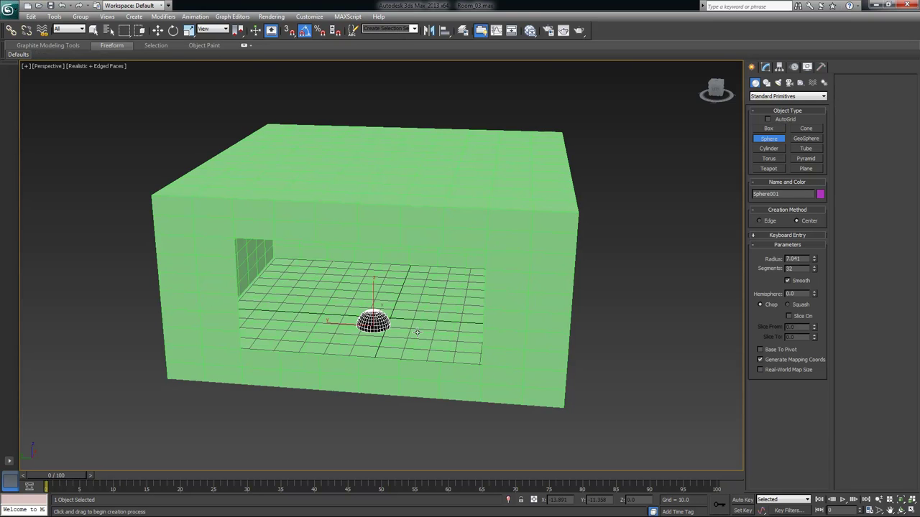
right_click(396, 331)
key(w)
drag(372, 291, 372, 279)
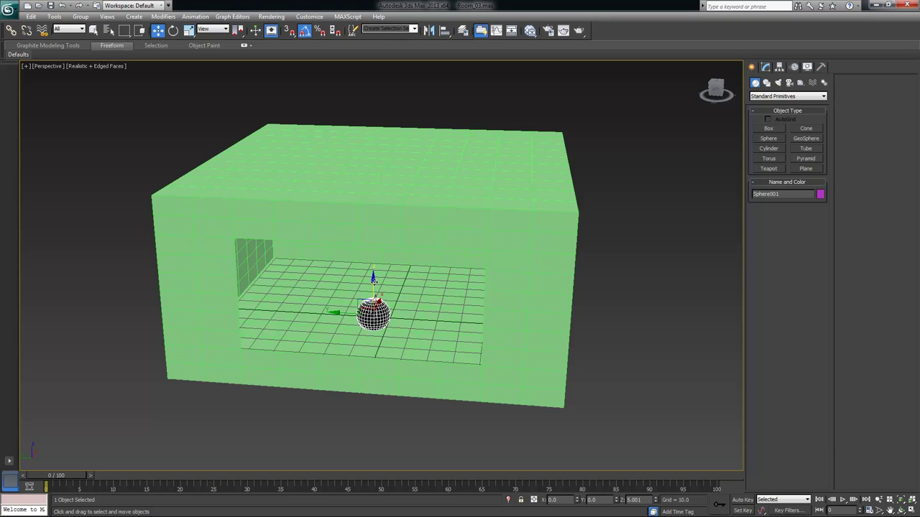
Apply a Shell modifier to the green room box
alt+middle_drag(405, 299, 400, 300)
click(440, 214)
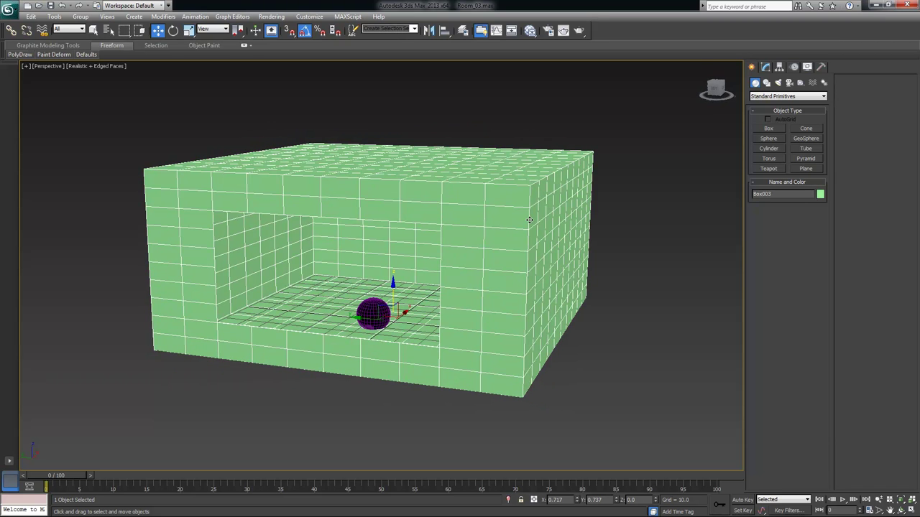
click(765, 67)
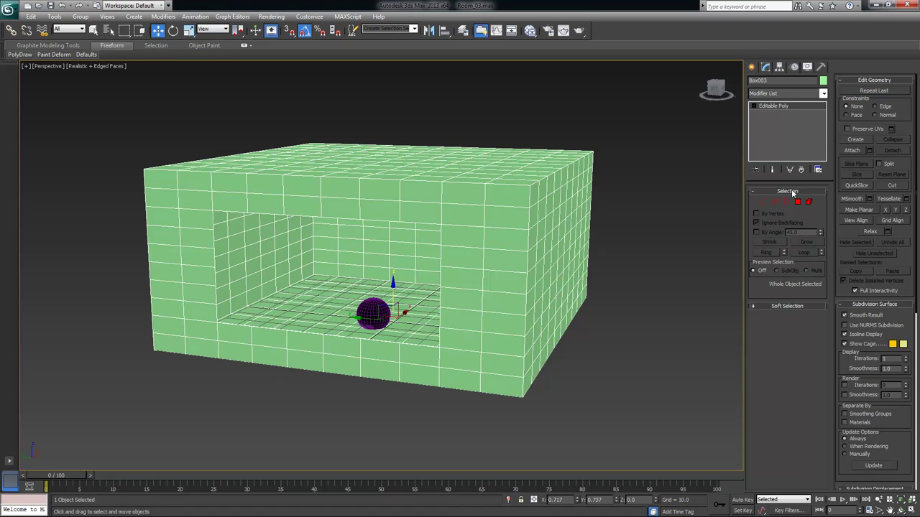
click(823, 94)
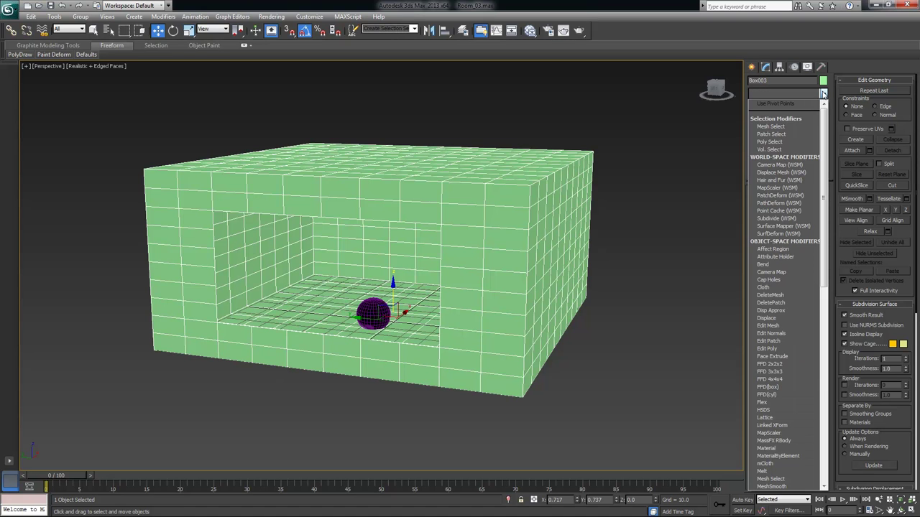
scroll(784, 143, down, 5)
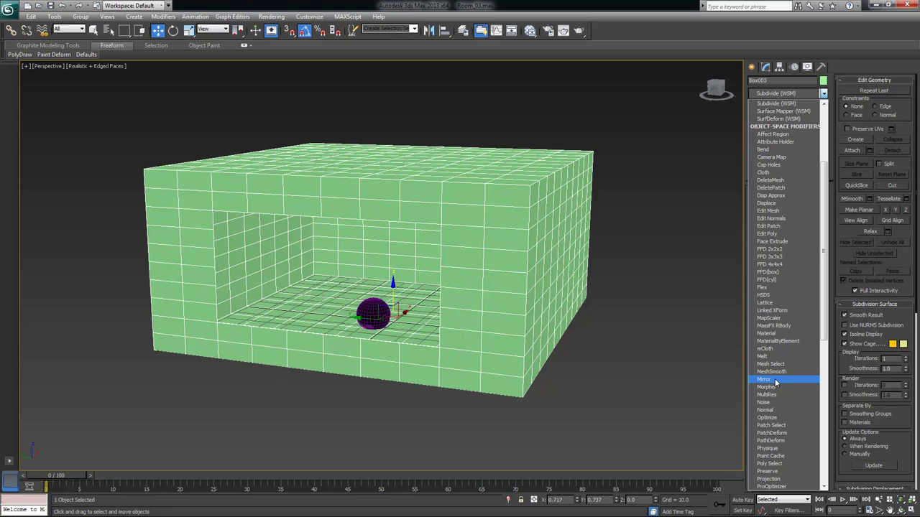
scroll(793, 345, down, 3)
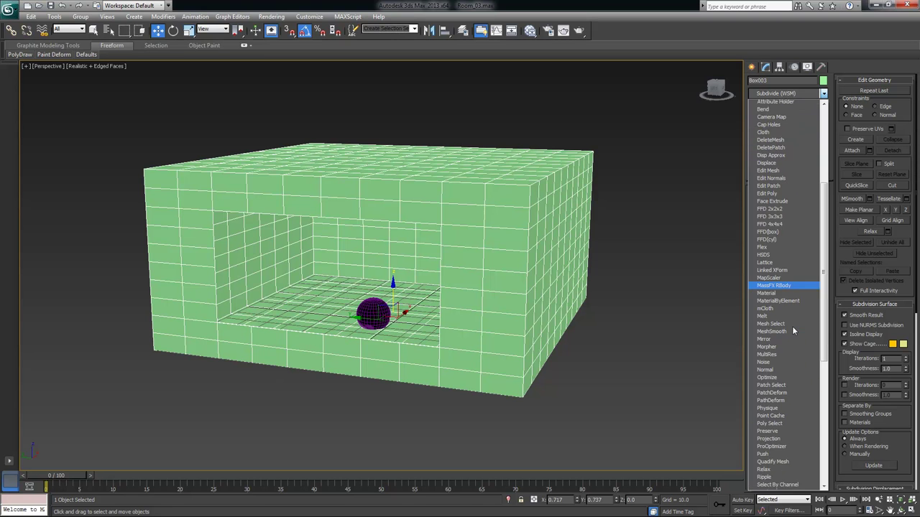
scroll(790, 336, down, 2)
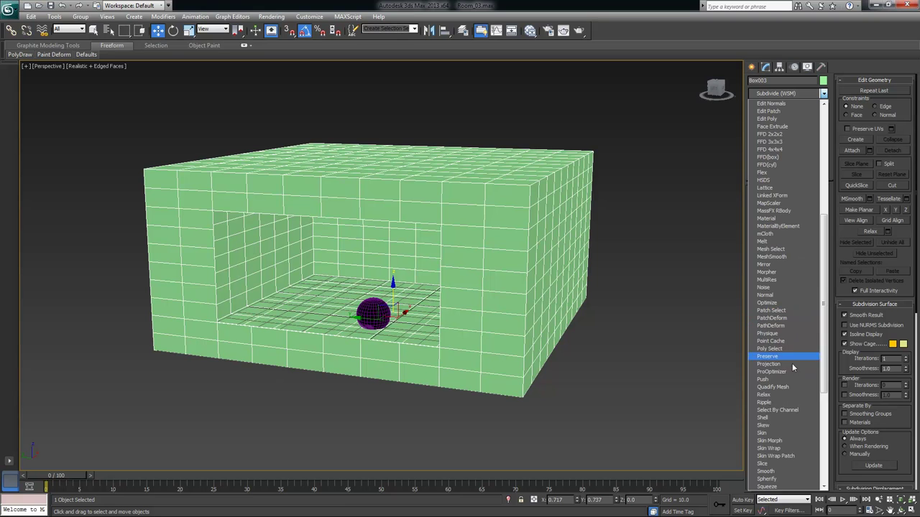
click(766, 418)
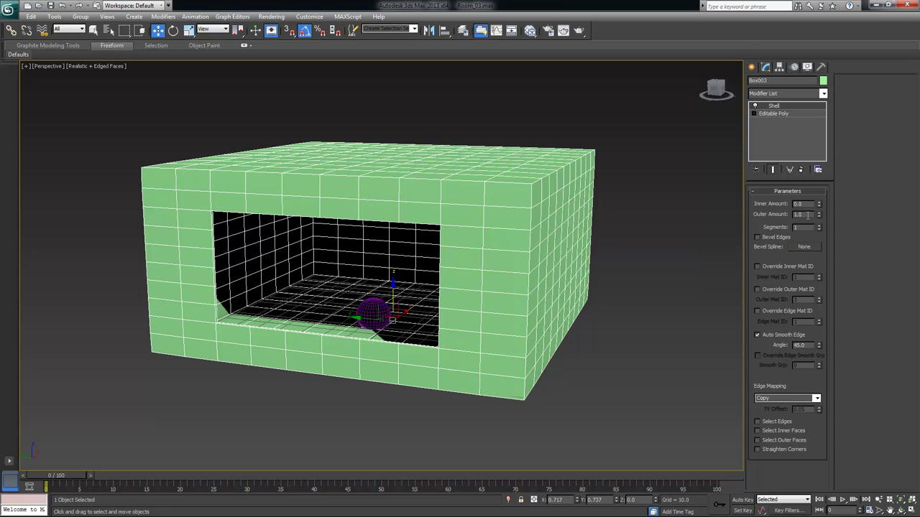
Try an outer amount of 10 on the Shell modifier, and set it to 5 instead
text(0)
key(Return)
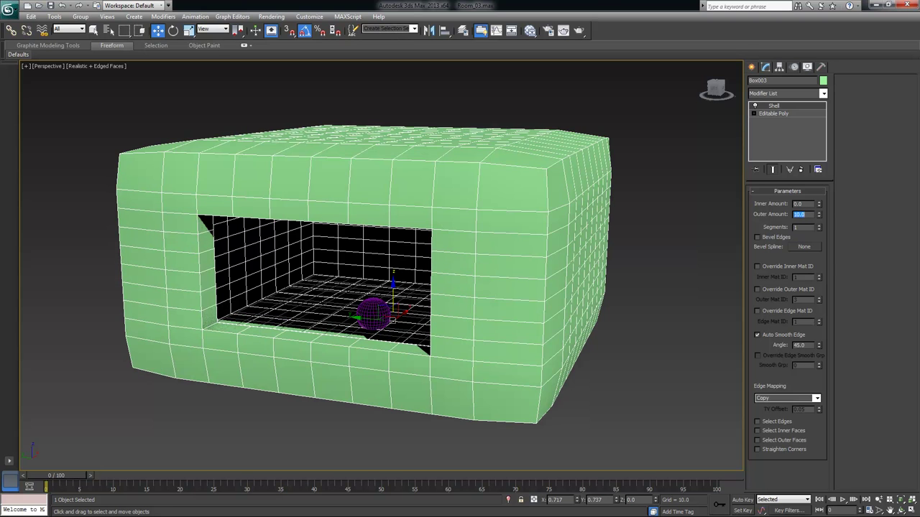
alt+middle_drag(706, 282, 589, 268)
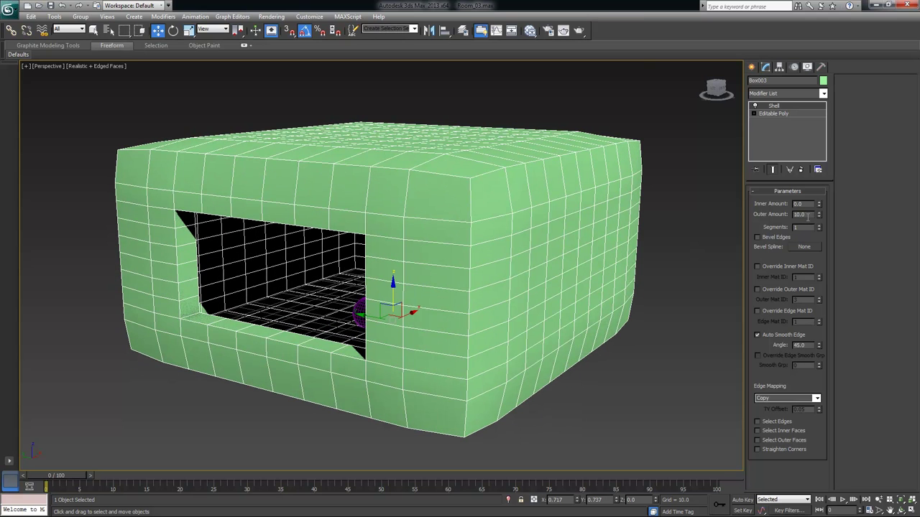
text(5)
key(Return)
Focus on the sphere and examine the thickened room from the inside
alt+middle_drag(653, 208, 417, 275)
click(368, 304)
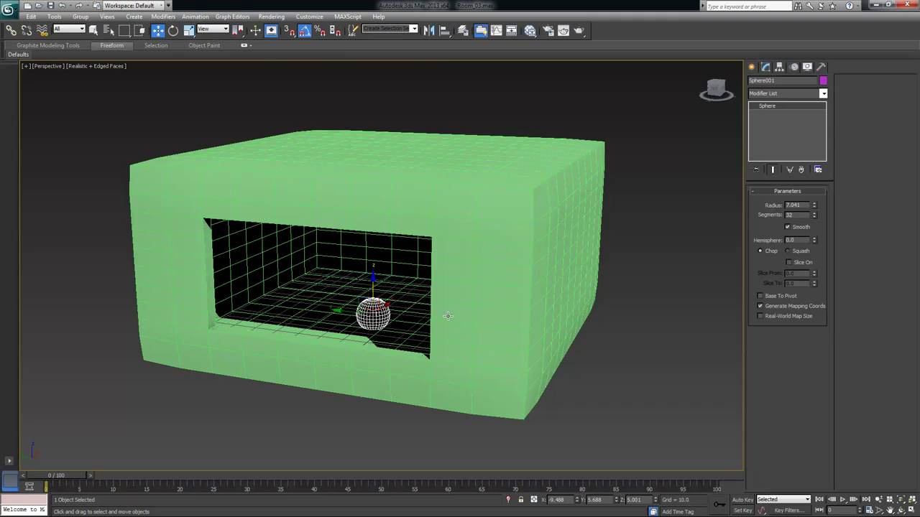
key(z)
alt+middle_drag(567, 312, 450, 386)
scroll(446, 298, up, 5)
scroll(445, 293, down, 5)
Delete the demo box and sphere together, and unhide all hidden objects of the scene
key(ctrl+a)
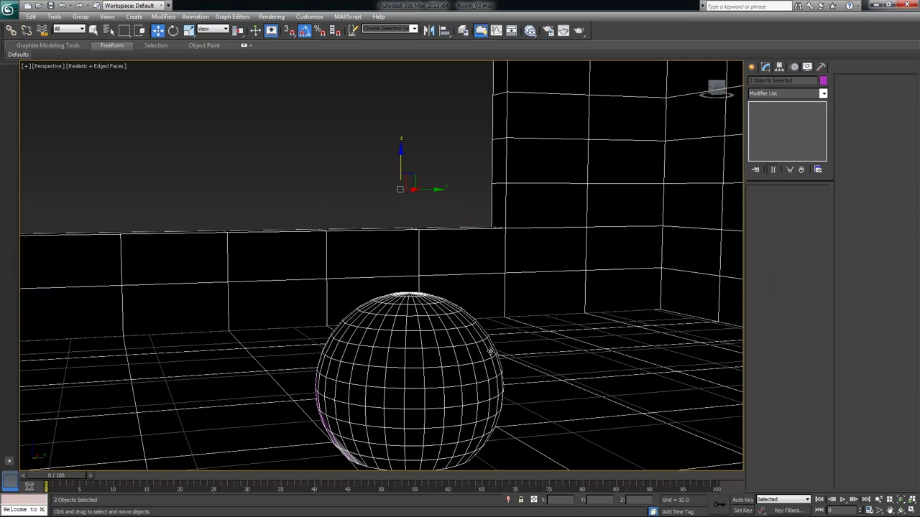
mouse_move(415, 355)
alt+middle_down()
mouse_move(436, 337)
mouse_move(407, 323)
mouse_move(424, 352)
alt+middle_up()
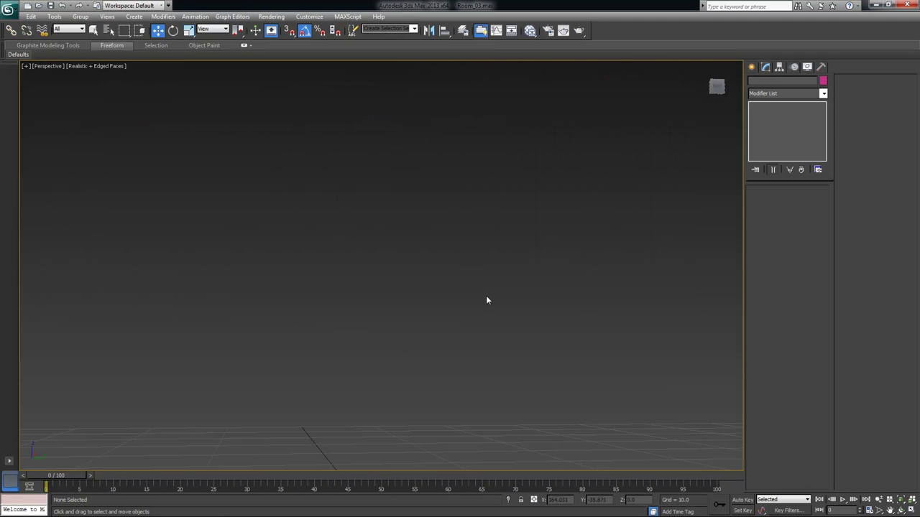
right_click(407, 206)
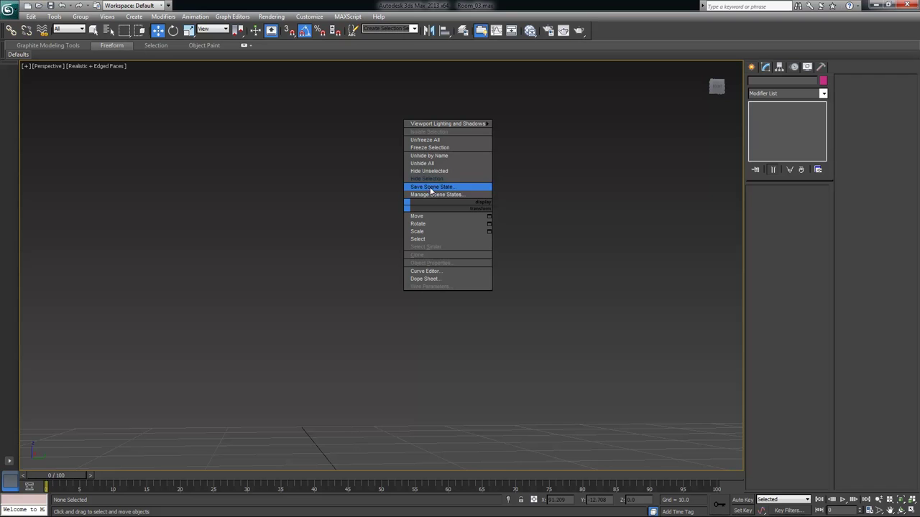
click(437, 164)
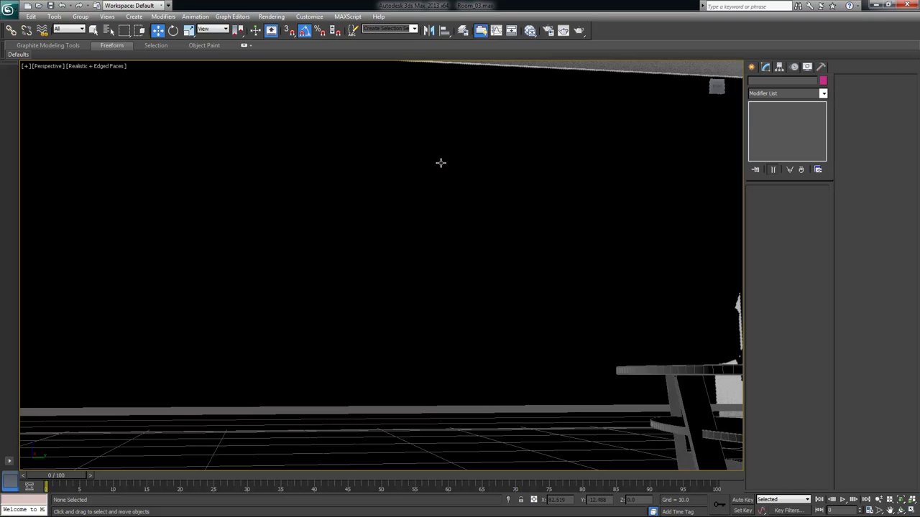
Select the furnished room's wall object at the window opening to inspect its Shell settings
scroll(575, 293, down, 6)
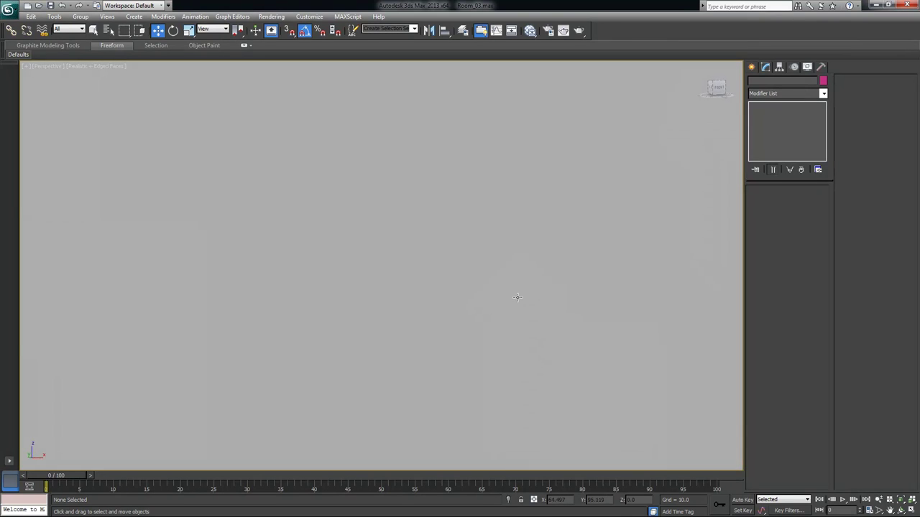
scroll(503, 296, up, 6)
alt+middle_drag(487, 292, 465, 284)
middle_drag(396, 191, 273, 147)
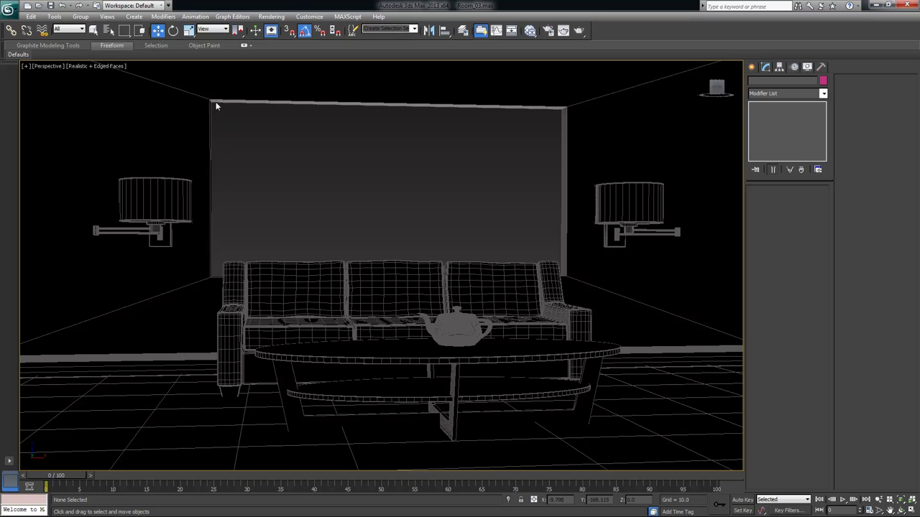
click(231, 100)
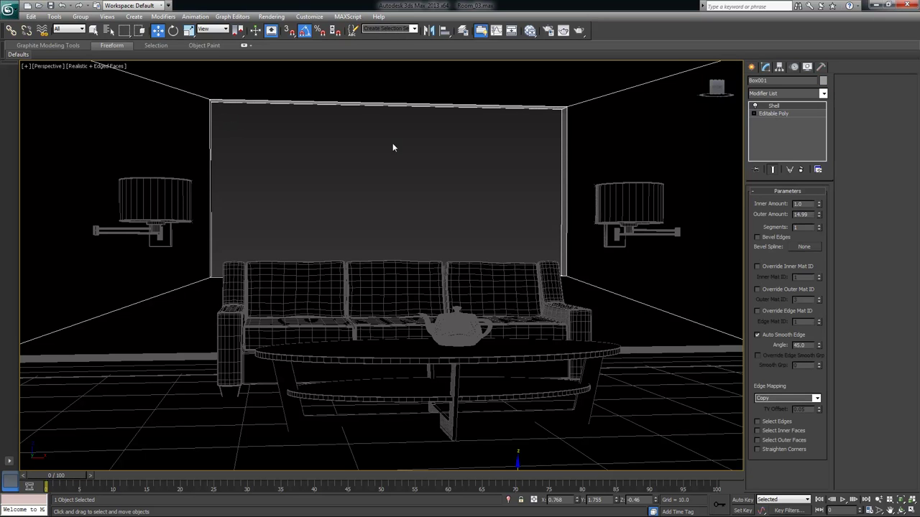
Examine the furnished room's window wall, ceiling and shelving from different angles
key(shift+z)
key(shift+z)
key(shift+y)
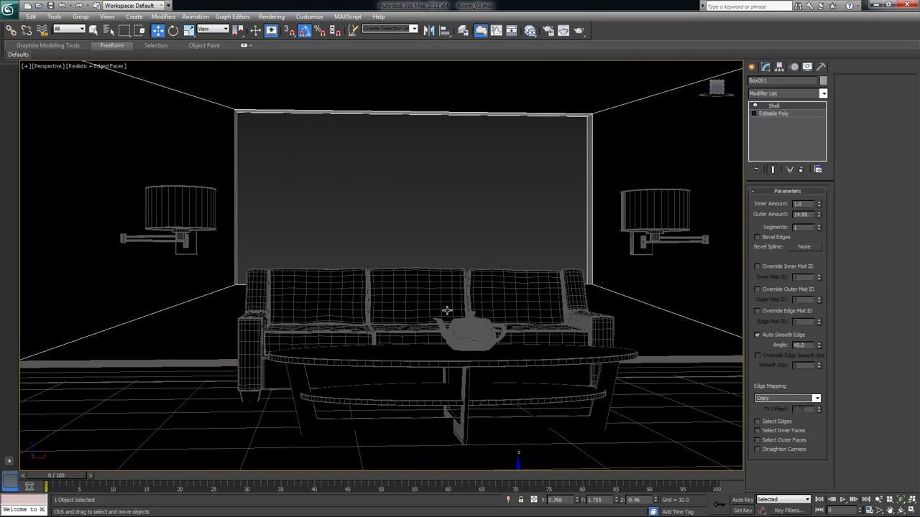
key(shift+z)
key(shift+z)
key(shift+y)
key(shift+z)
key(shift+z)
key(shift+z)
key(shift+z)
key(shift+z)
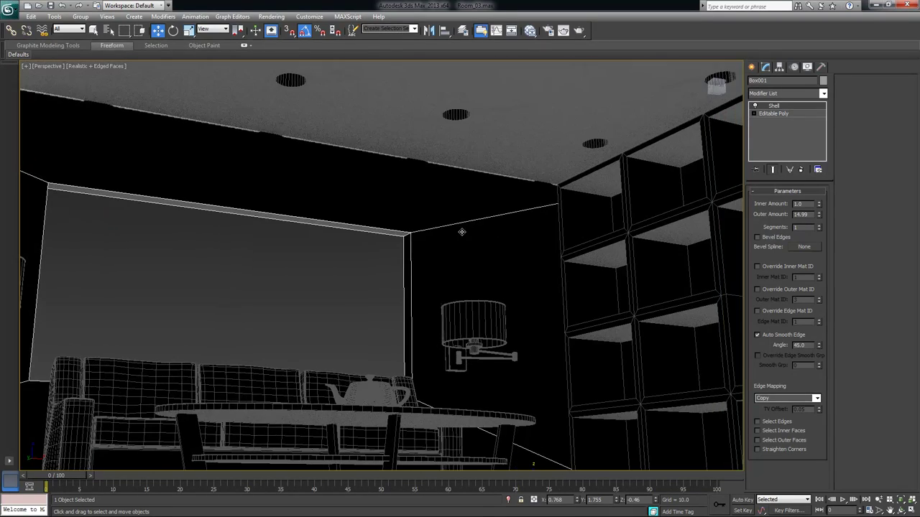
key(shift+z)
key(shift+z)
key(shift+z)
key(shift+z)
key(shift+z)
key(shift+z)
Select the ceiling plane with the round light holes to inspect its mesh
click(388, 202)
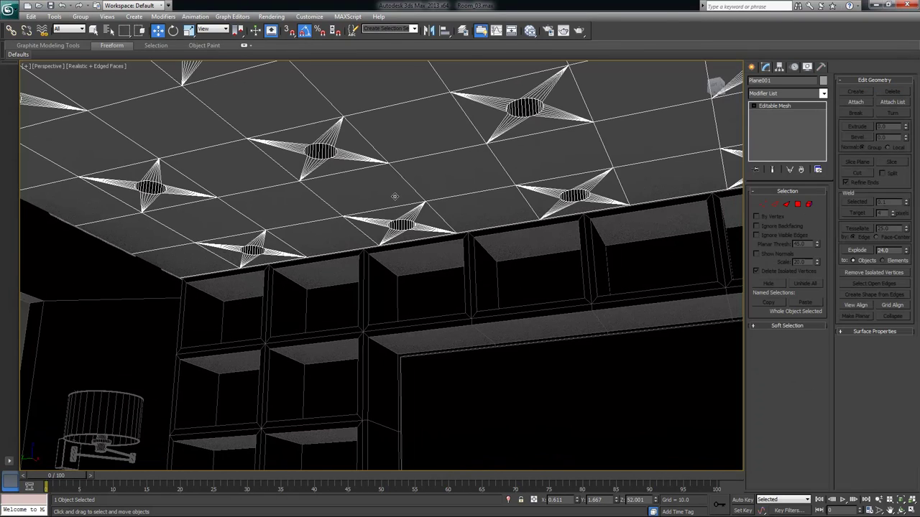
key(shift+z)
key(shift+z)
key(shift+z)
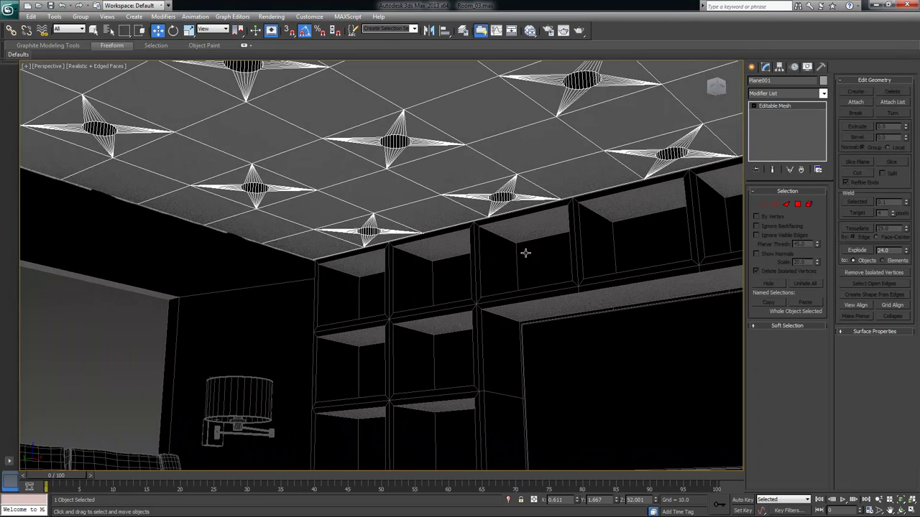
Select the wall shelving unit to inspect its geometry below the ceiling
click(526, 261)
key(shift+z)
key(shift+z)
key(shift+z)
key(shift+z)
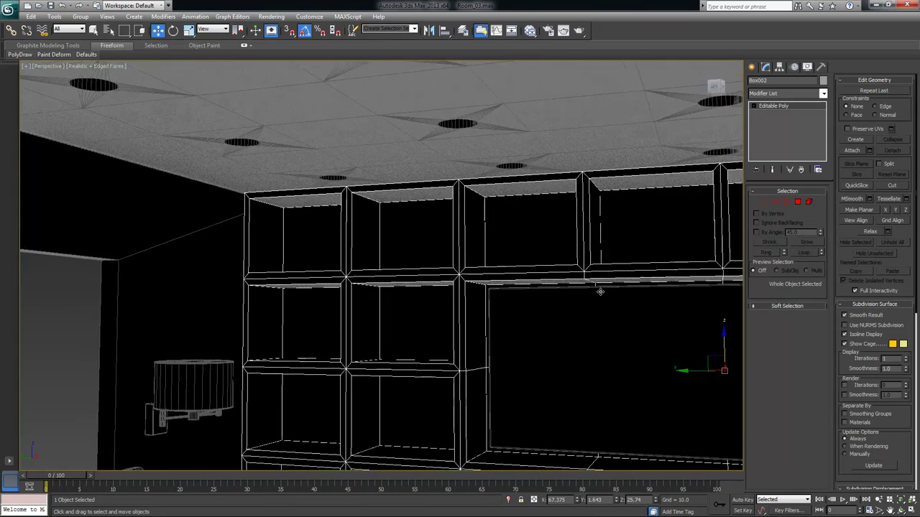
key(shift+z)
key(shift+z)
key(shift+z)
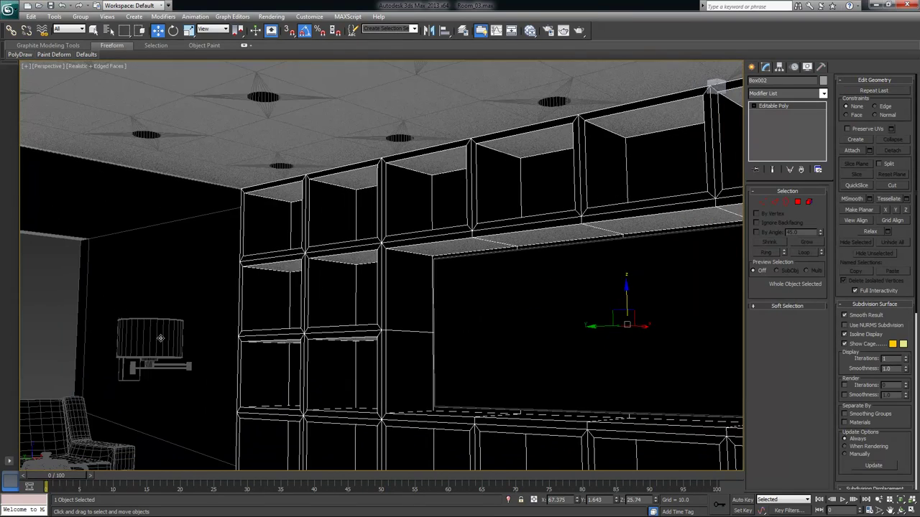
Select the wall lamp, the sofa and the furniture in front of it in turn for inspection, and clear the selection
click(180, 349)
key(shift+z)
key(shift+z)
middle_drag(311, 314, 510, 264)
key(shift+z)
click(224, 386)
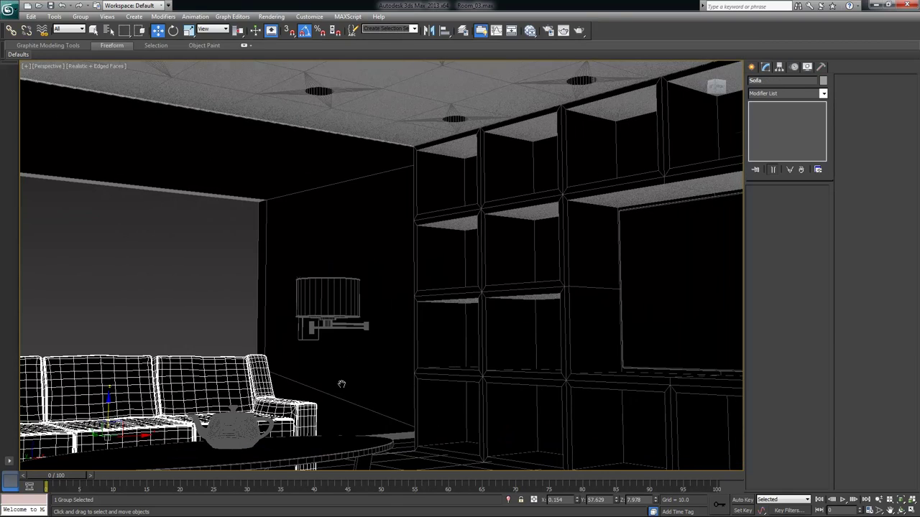
key(shift+z)
key(shift+z)
click(411, 382)
middle_drag(424, 370, 517, 333)
click(390, 332)
key(shift+z)
key(shift+z)
key(shift+z)
click(365, 214)
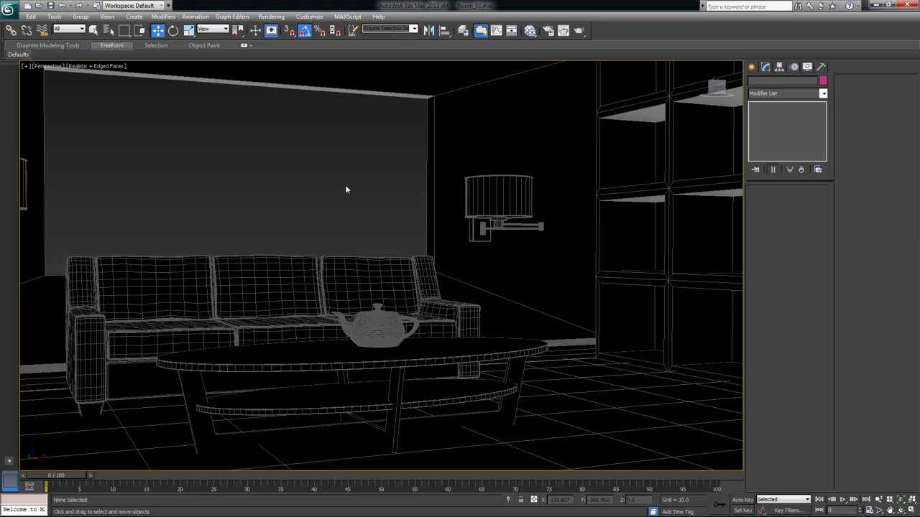
Examine the seating area and the window wall from several viewing angles
alt+middle_drag(346, 188, 302, 181)
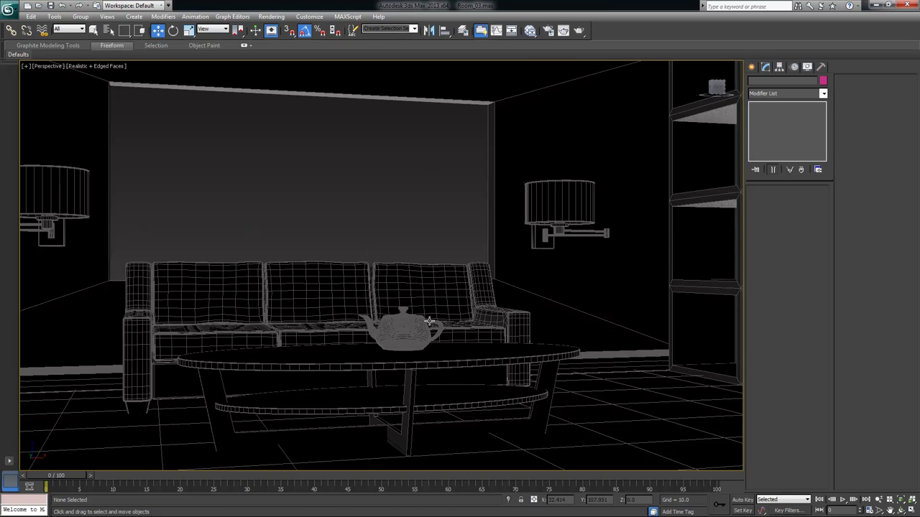
alt+middle_drag(366, 237, 284, 178)
middle_drag(275, 271, 448, 277)
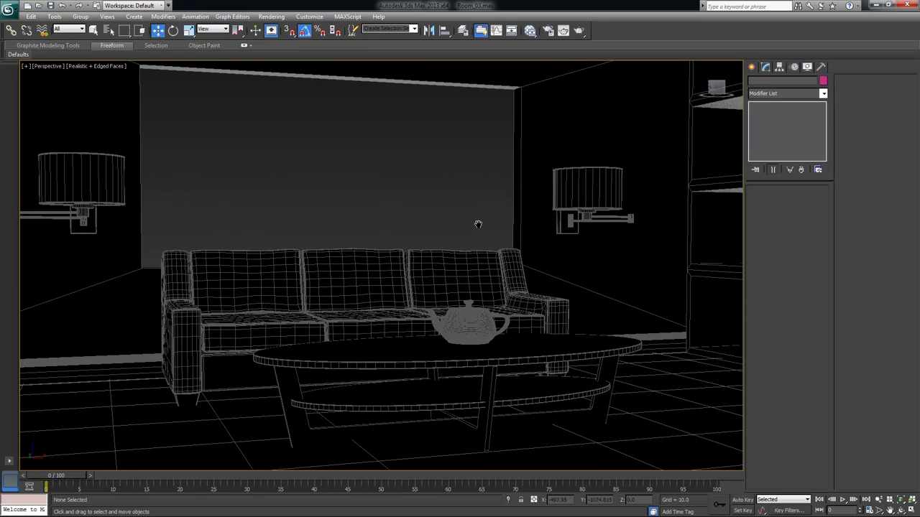
middle_drag(479, 220, 473, 230)
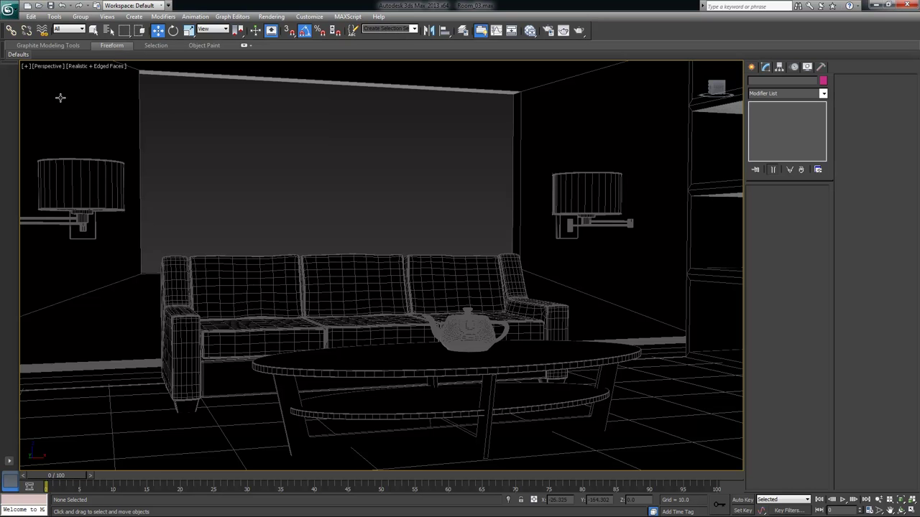
alt+middle_drag(395, 215, 120, 220)
key(shift+z)
key(shift+z)
key(shift+z)
alt+middle_drag(341, 233, 316, 230)
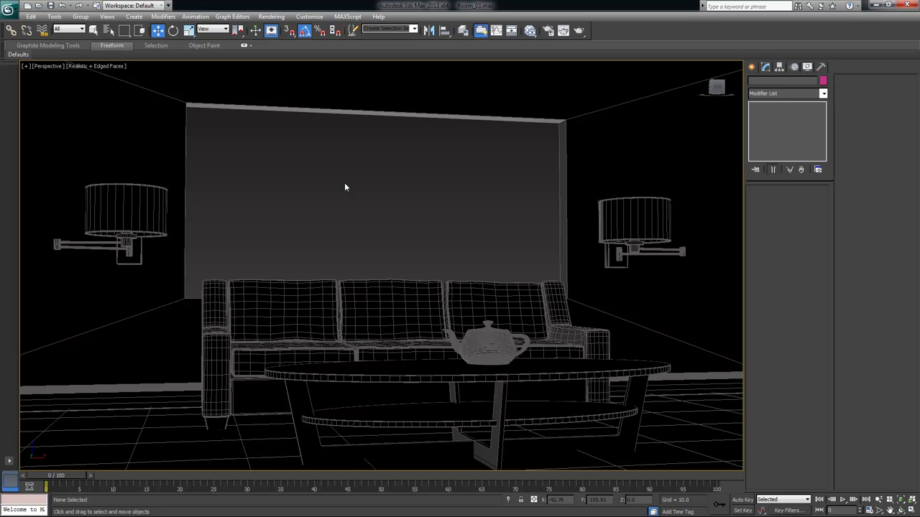
alt+middle_drag(262, 147, 279, 191)
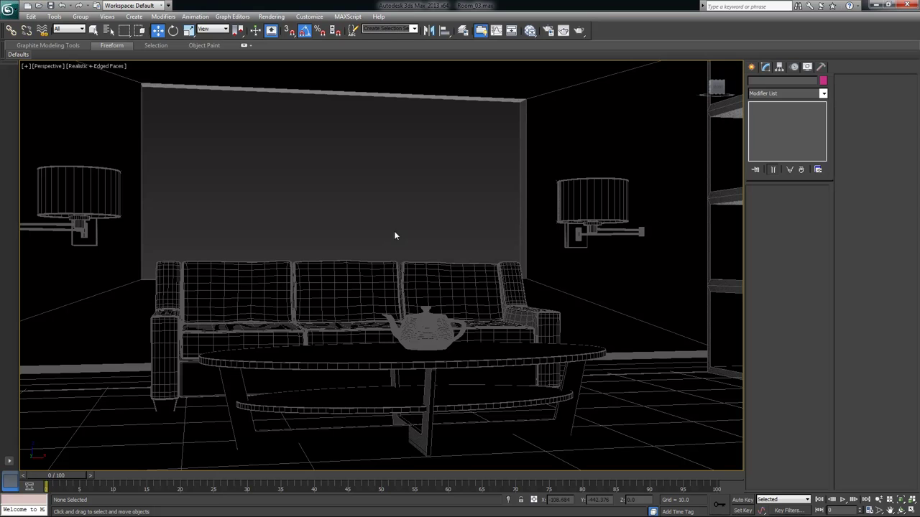
key(shift+z)
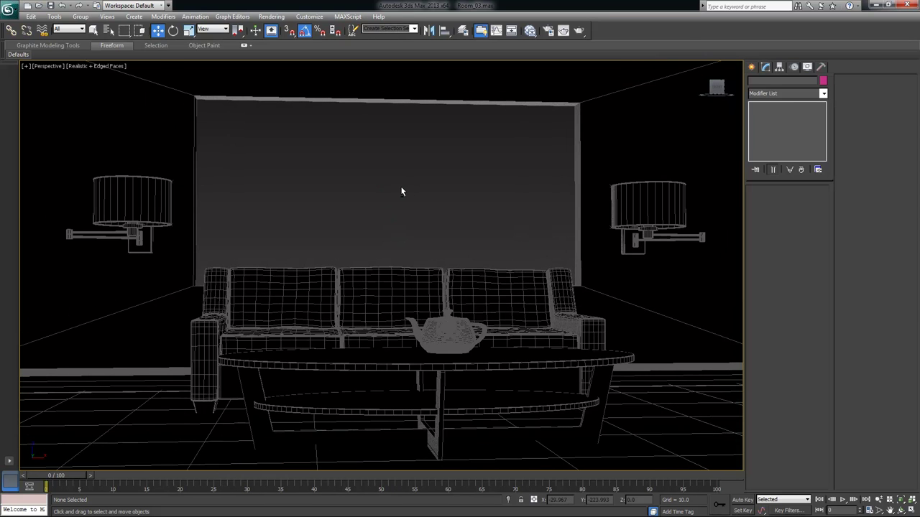
Set the perspective view's field of view to 75 and reframe the sofa, window wall and shelving
click(26, 67)
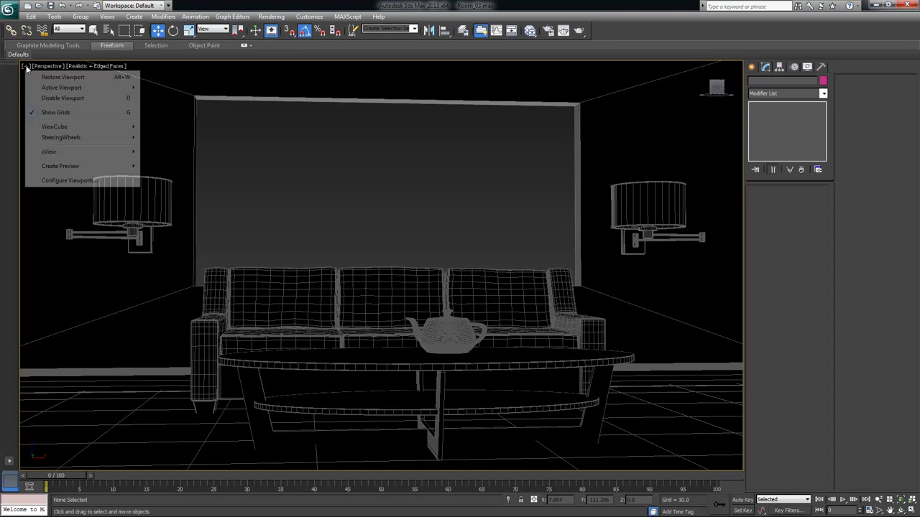
click(66, 181)
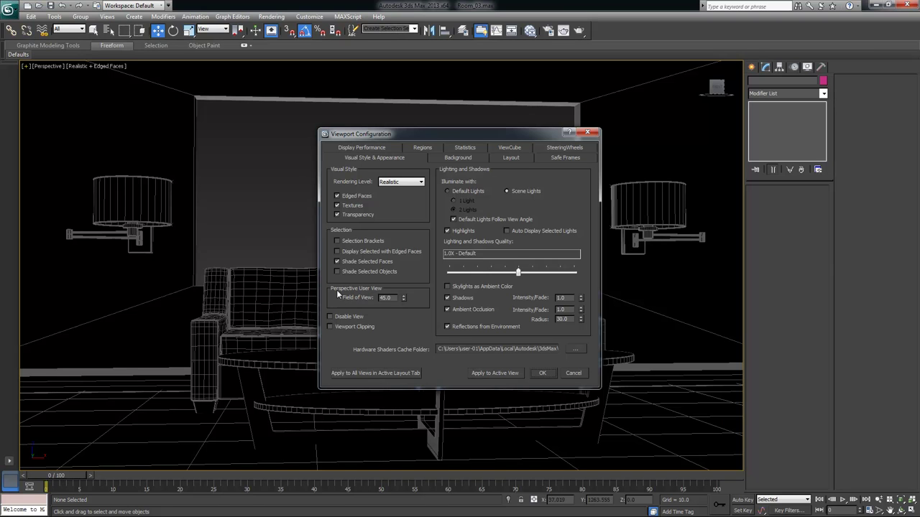
double_click(384, 299)
text(75)
key(Return)
click(540, 373)
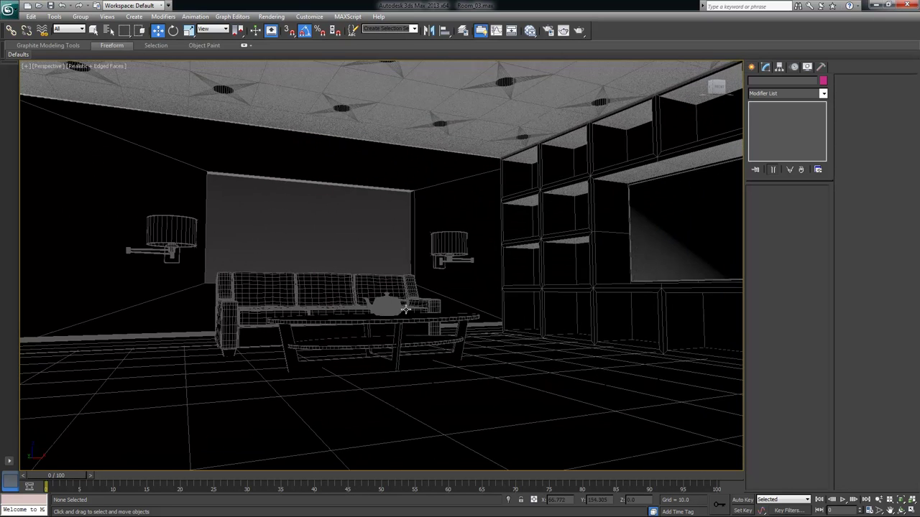
middle_drag(416, 314, 444, 332)
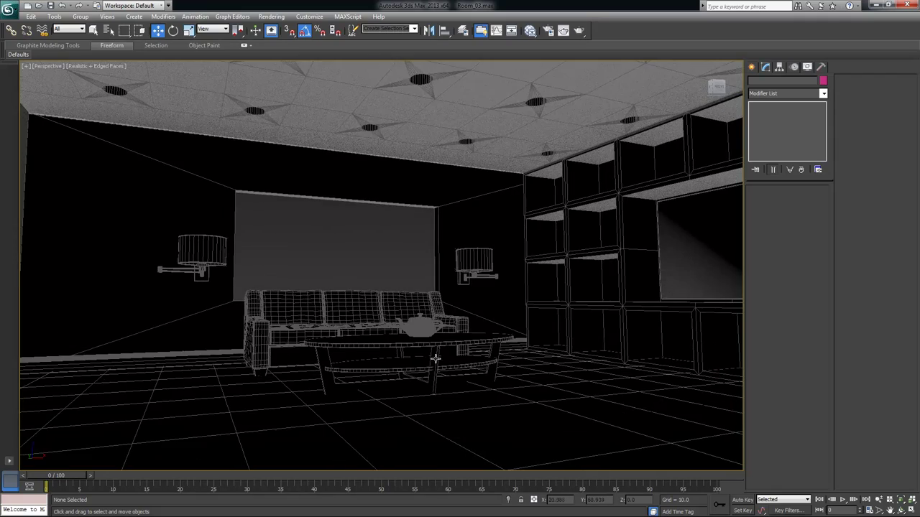
scroll(433, 357, up, 6)
alt+middle_drag(426, 319, 546, 348)
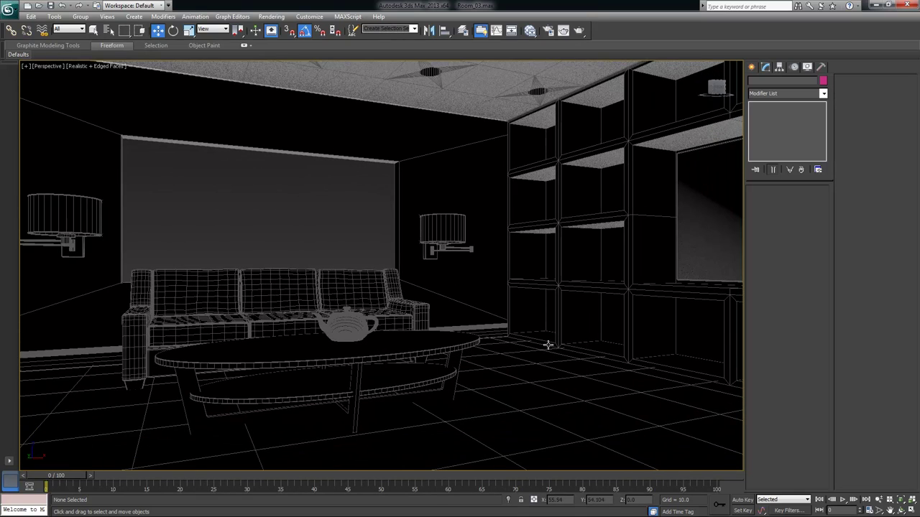
alt+middle_drag(533, 286, 536, 266)
alt+middle_drag(555, 300, 450, 307)
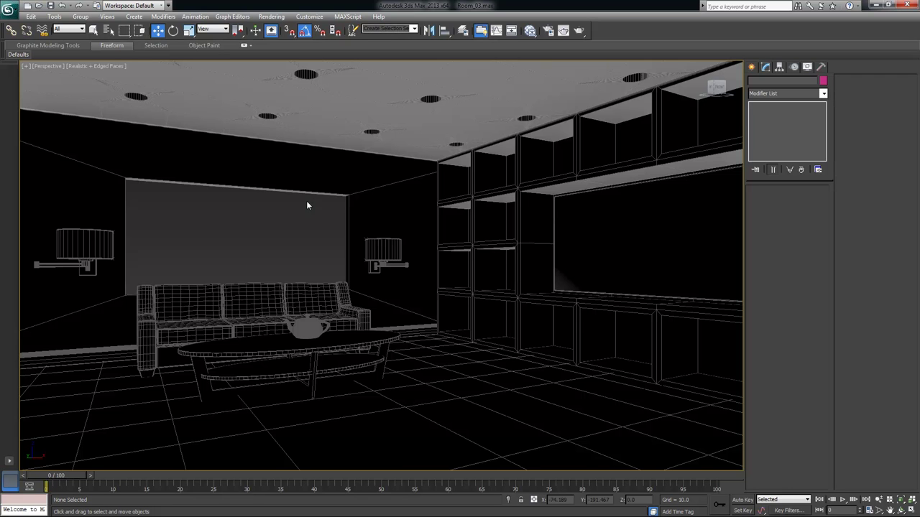
Show all four viewports and create a Daylight system in the top view just outside the window wall, with an orbital scale of about 74
key(alt+w)
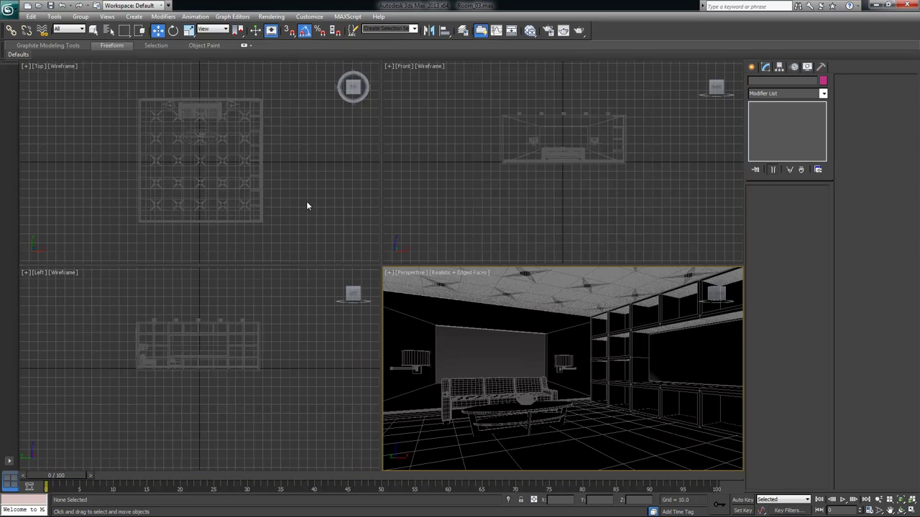
middle_drag(309, 230, 308, 173)
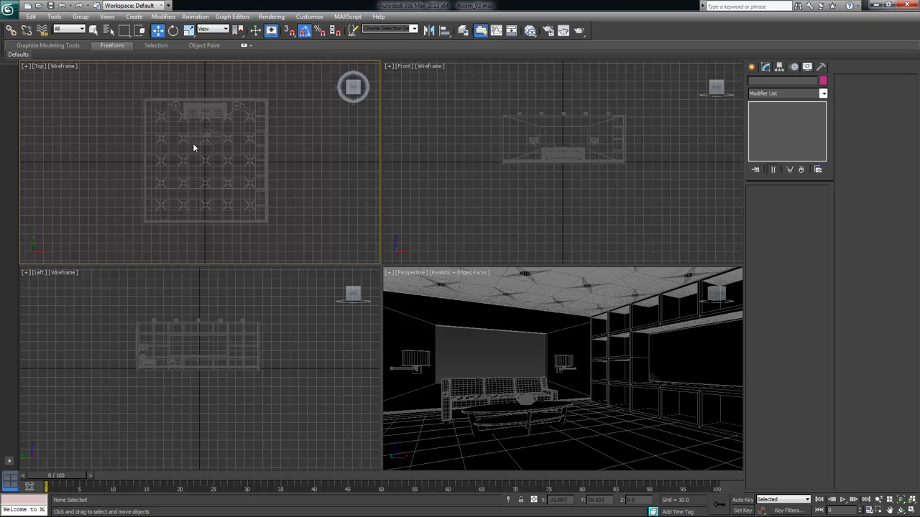
middle_drag(232, 130, 203, 131)
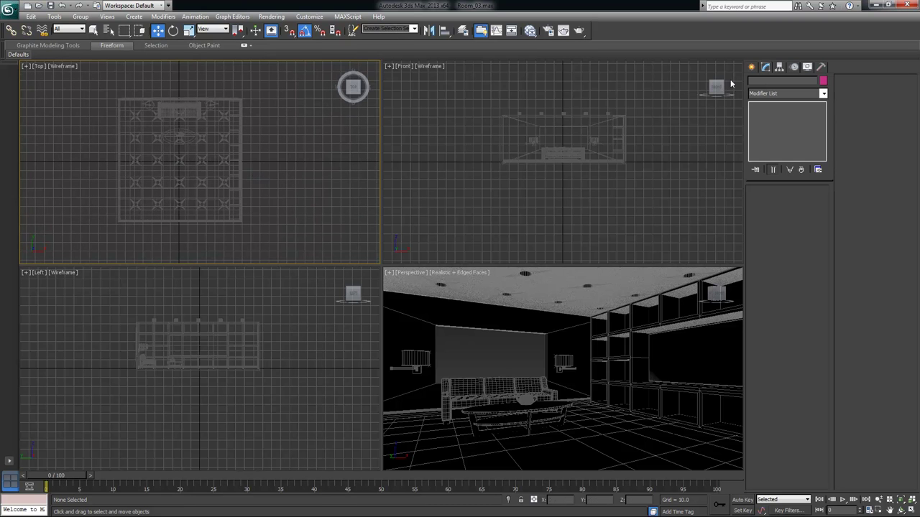
click(751, 67)
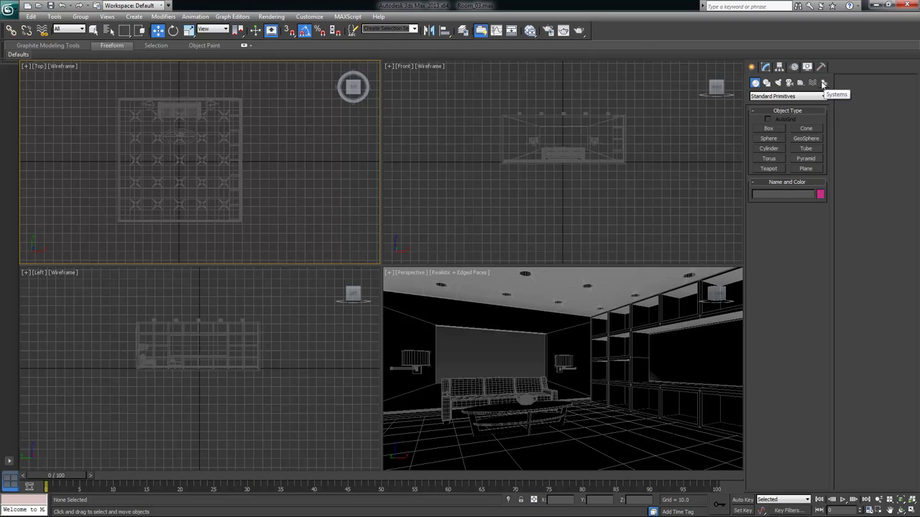
click(824, 83)
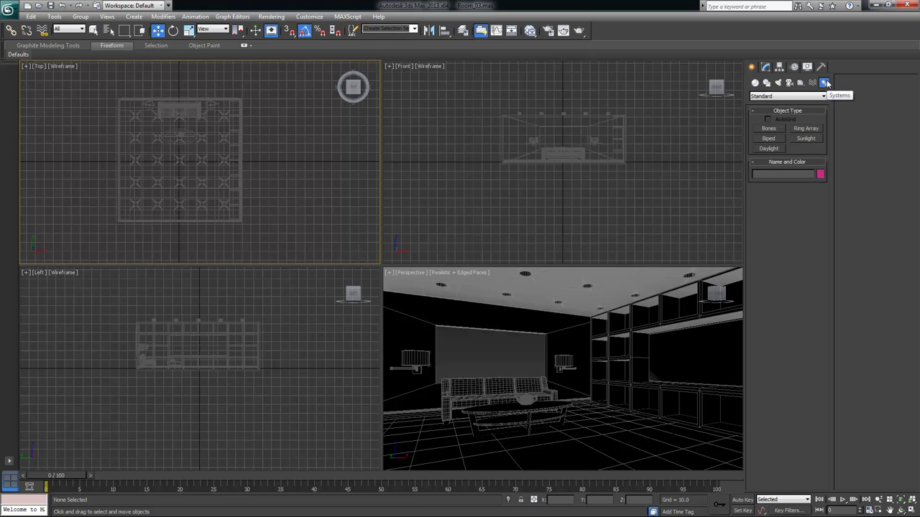
click(779, 149)
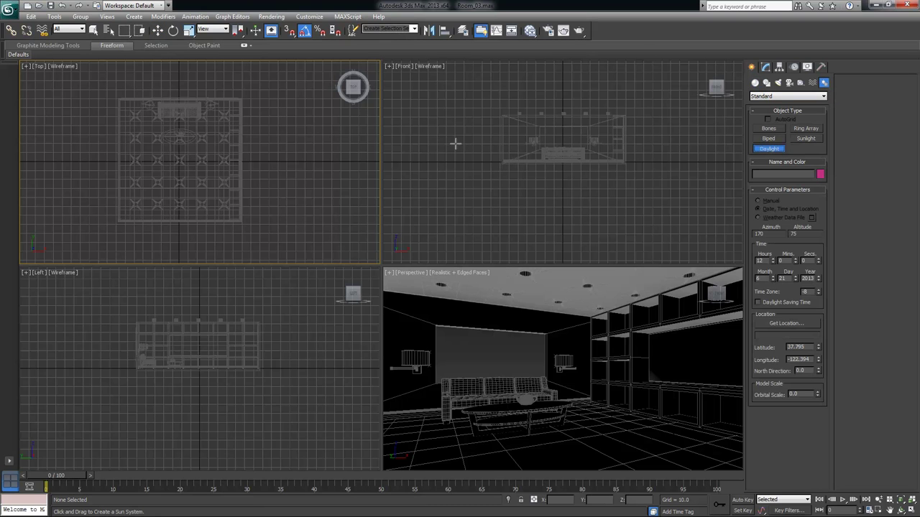
middle_drag(201, 117, 191, 149)
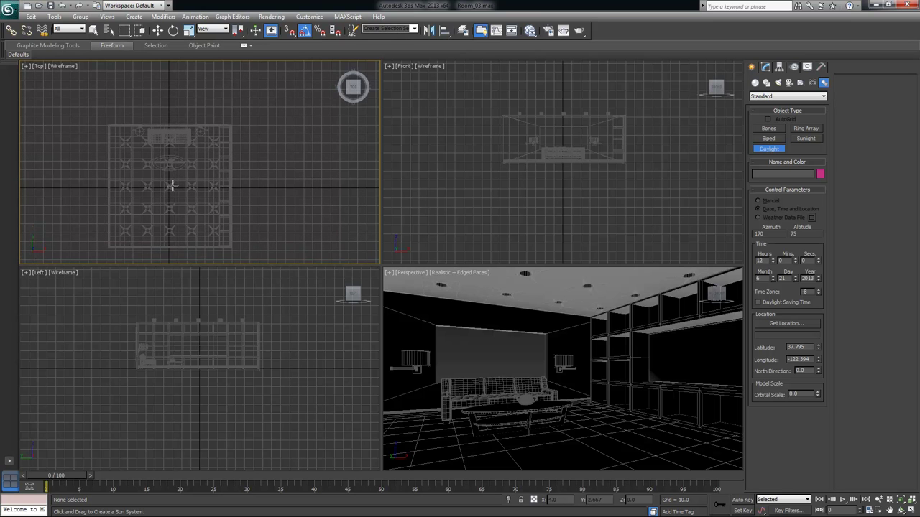
drag(171, 118, 171, 118)
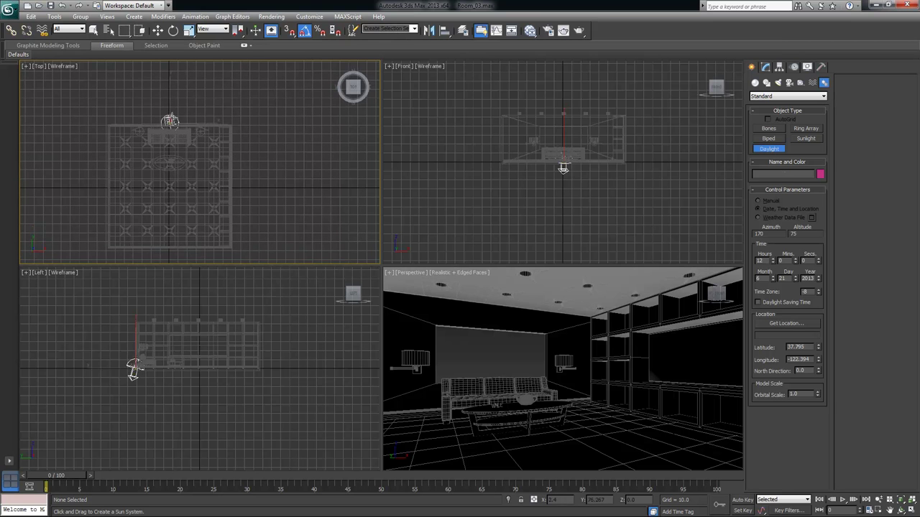
click(191, 89)
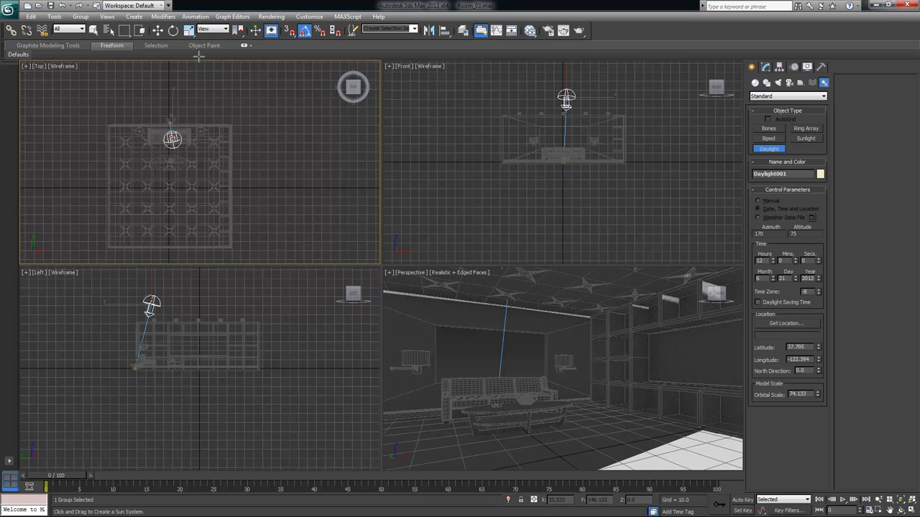
right_click(639, 111)
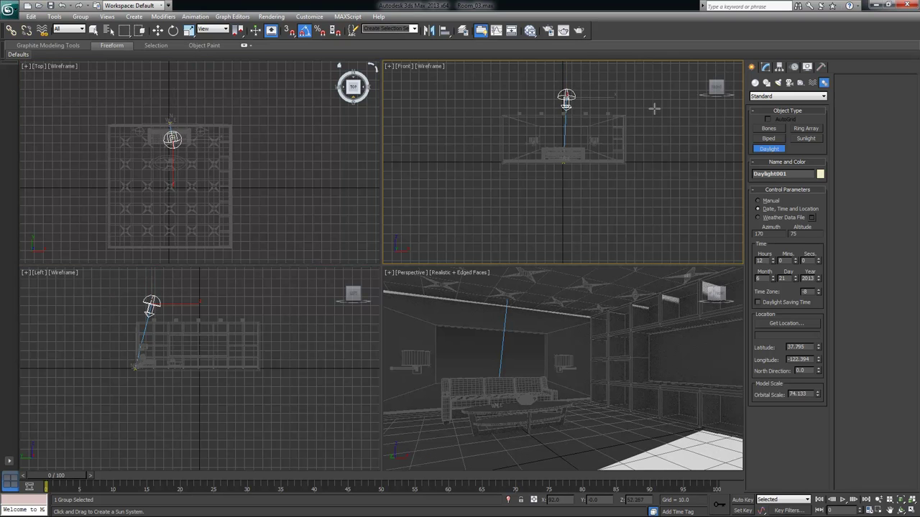
Select the Daylight system's sun head for moving and switch its position control to Manual
key(w)
middle_drag(667, 140, 651, 152)
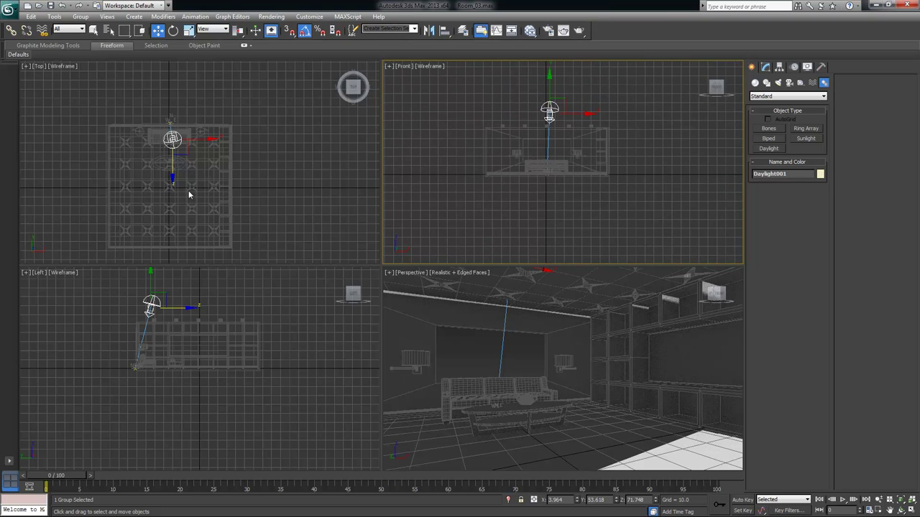
click(179, 142)
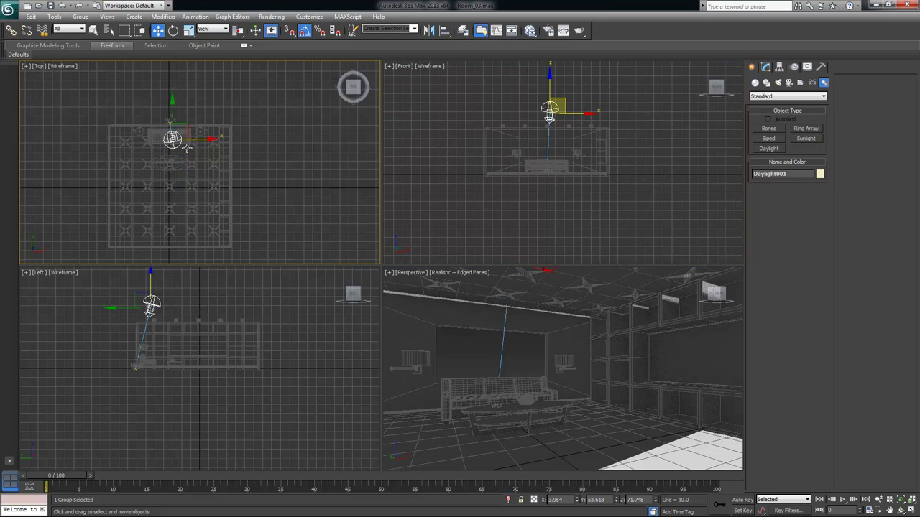
click(549, 110)
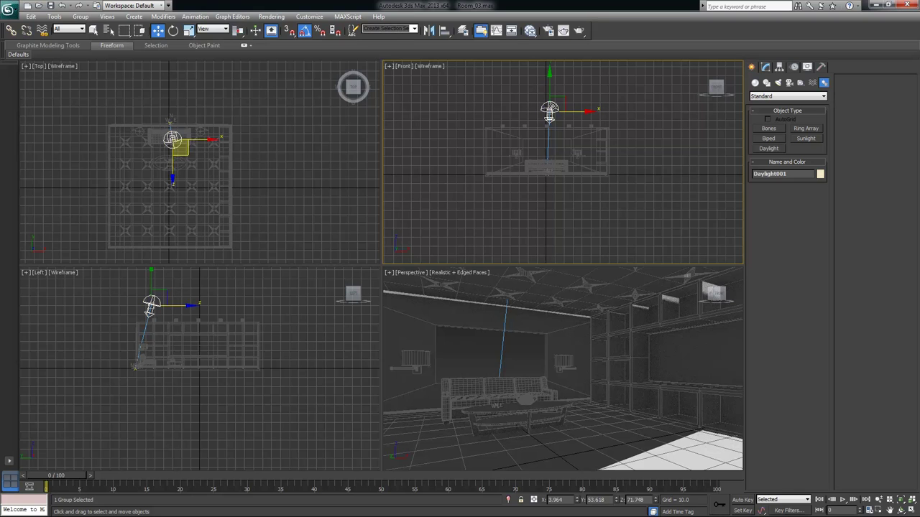
click(195, 144)
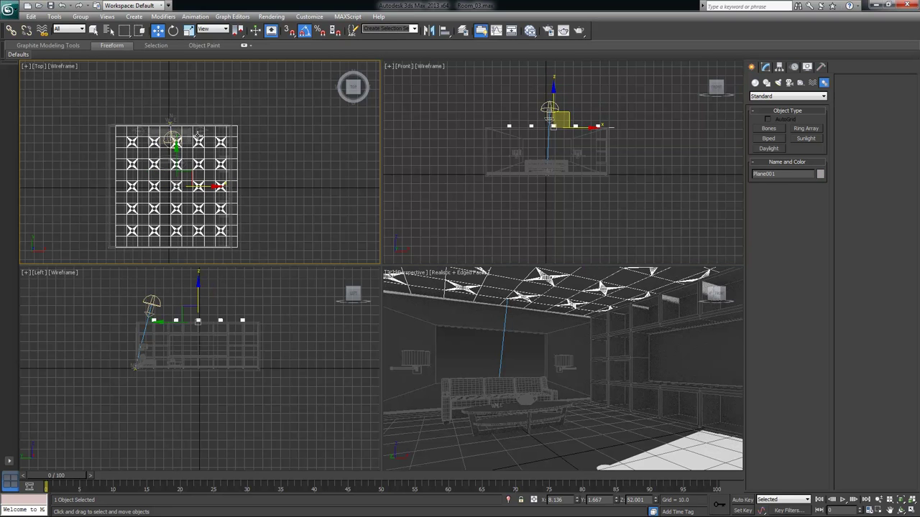
click(549, 110)
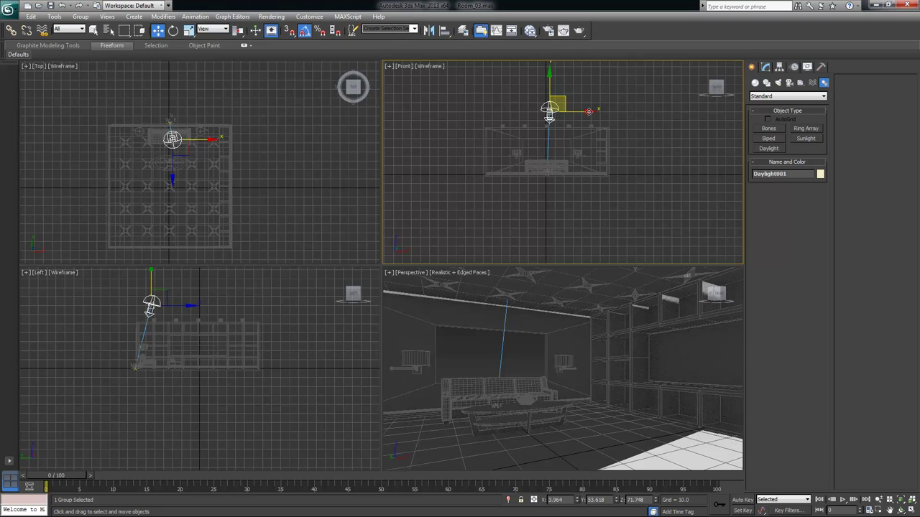
click(765, 66)
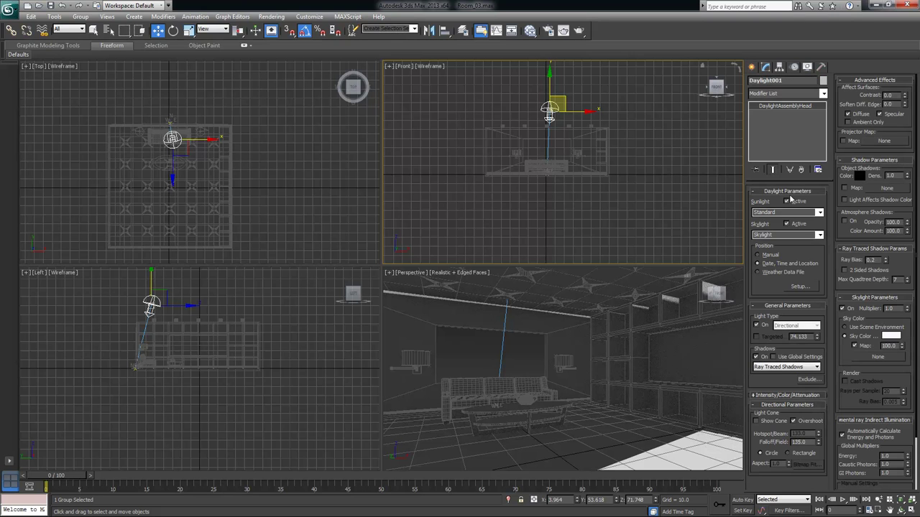
click(767, 258)
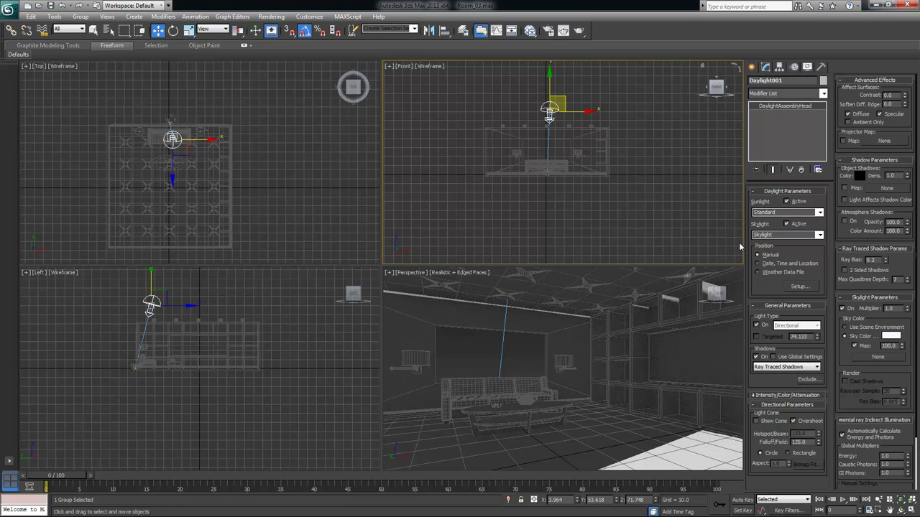
Move the sun head outside the window wall and lower it to about X -5.6, Y 137.3, Z 31.1, aiming sunlight through the window
click(172, 179)
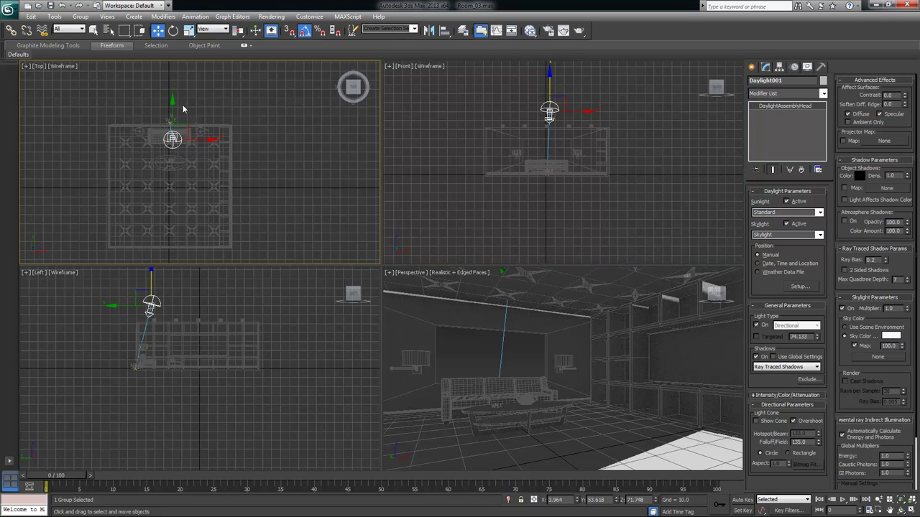
drag(215, 141, 208, 69)
middle_drag(210, 335, 234, 356)
drag(100, 294, 101, 330)
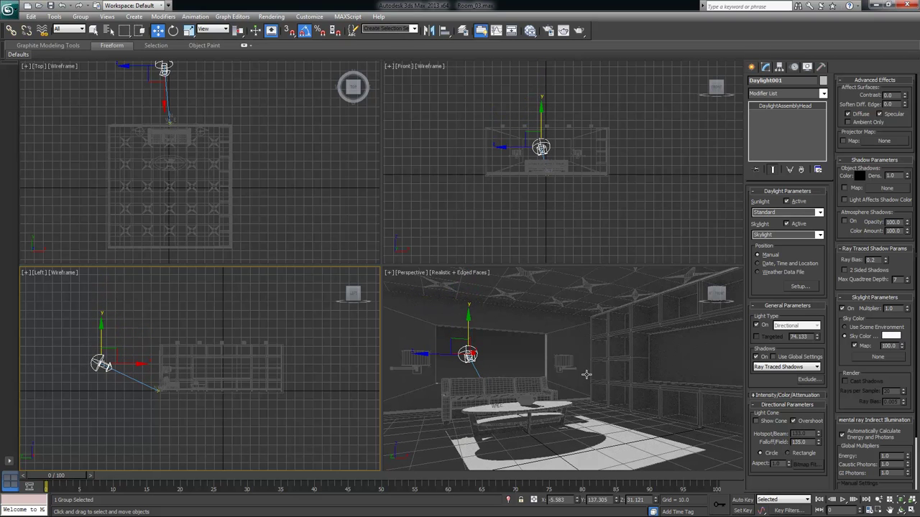
Clear the selection, maximize the perspective view and turn off its edged-faces display
click(531, 350)
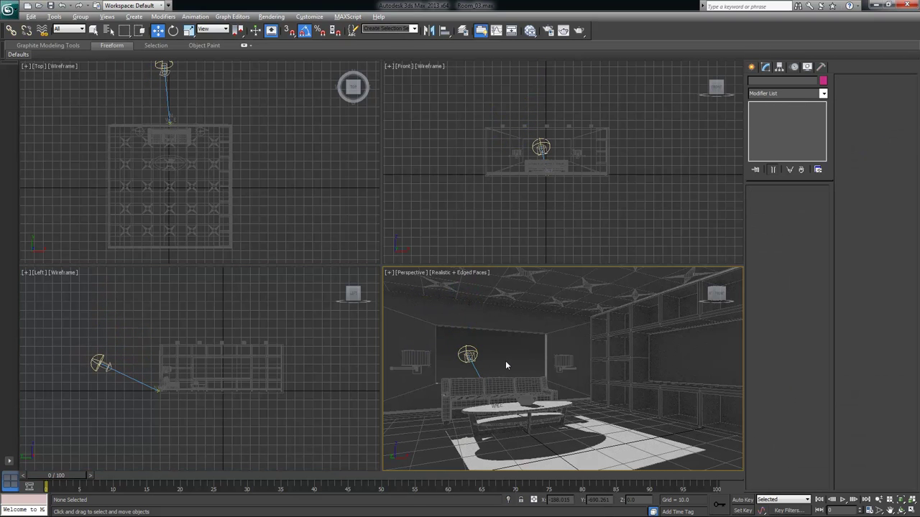
key(alt+w)
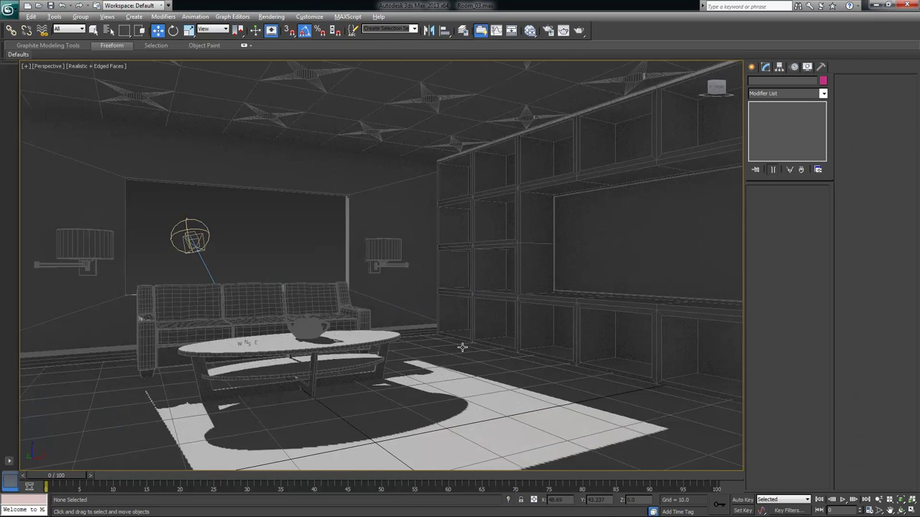
click(85, 67)
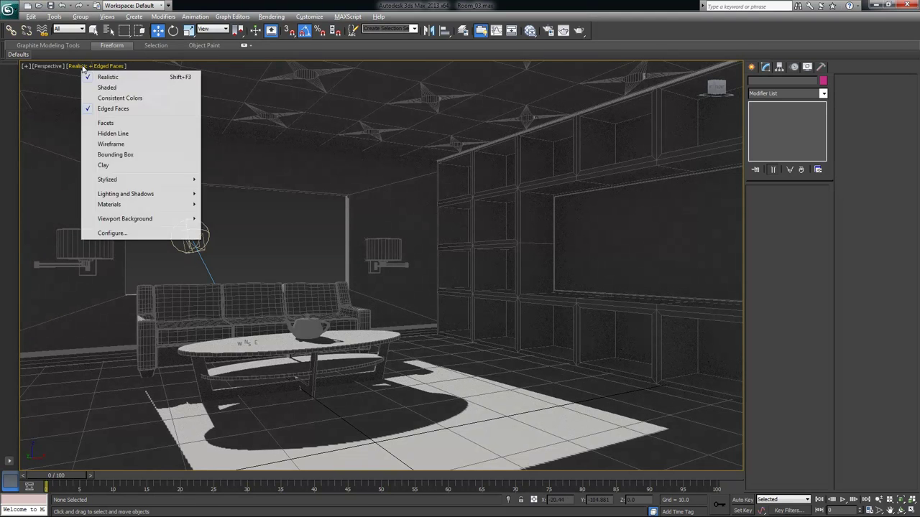
click(115, 109)
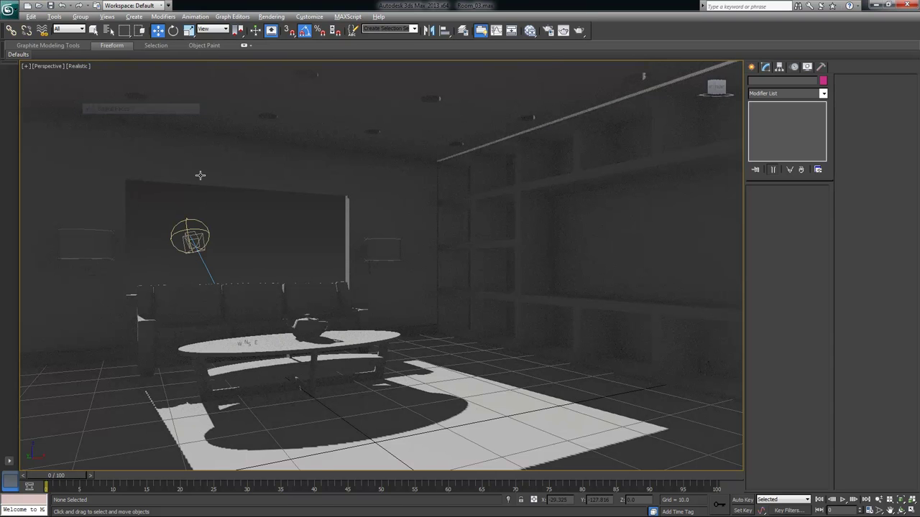
Fine-tune the sun head's position to about X -6.35, Y 137.3, Z 30.1, and clear the selection to check the shadows
click(207, 228)
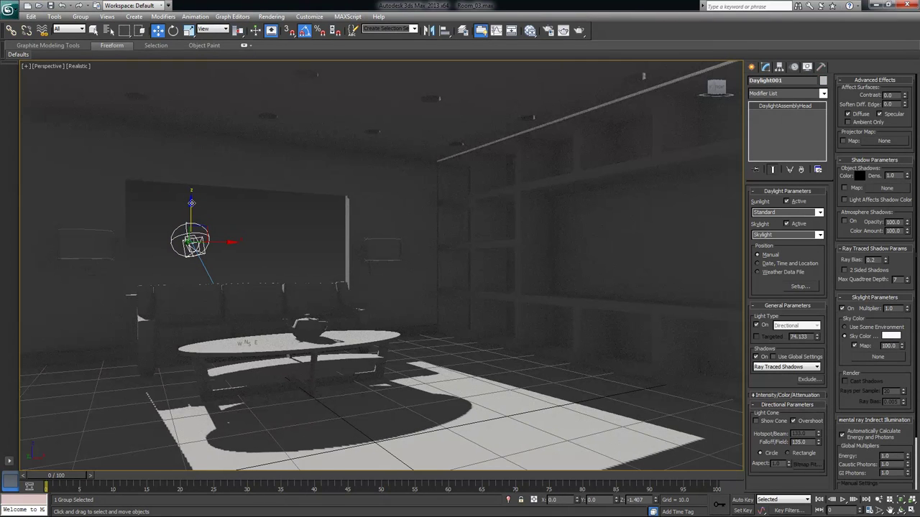
mouse_move(229, 239)
mouse_down()
mouse_move(211, 238)
mouse_move(323, 237)
mouse_move(209, 238)
mouse_move(227, 238)
mouse_up()
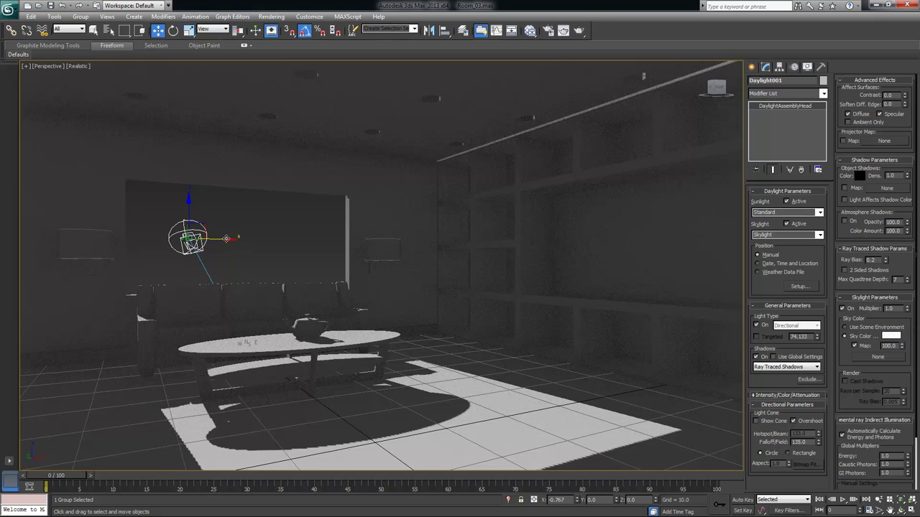
drag(190, 202, 190, 203)
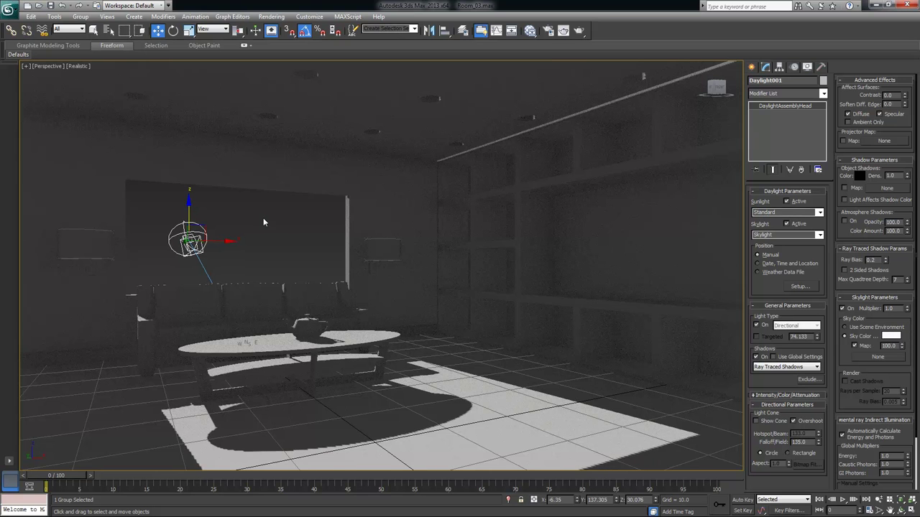
middle_drag(281, 241, 293, 246)
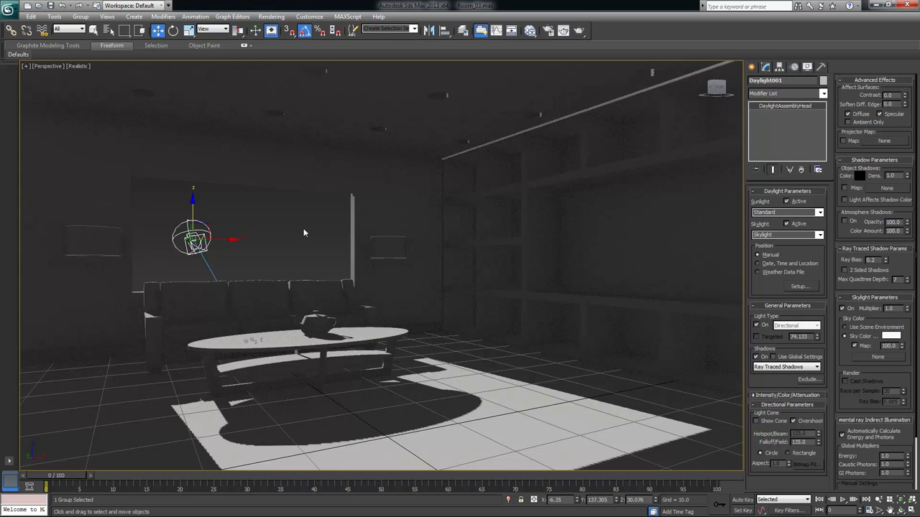
click(299, 227)
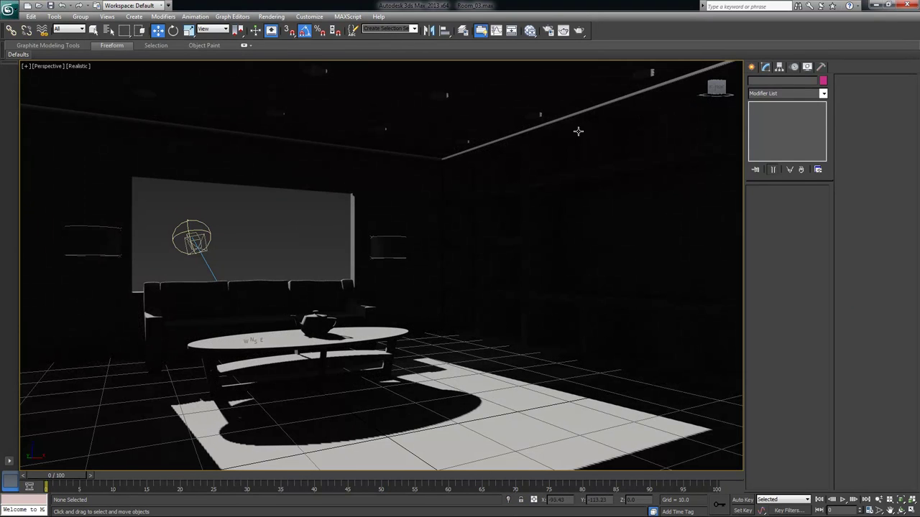
Assign NVIDIA iray as the production renderer and close the render setup
click(548, 31)
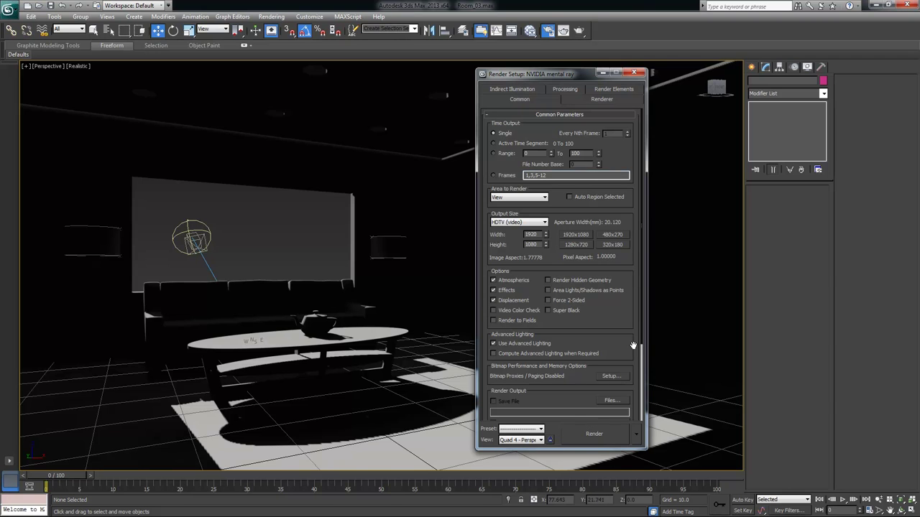
scroll(634, 344, down, 5)
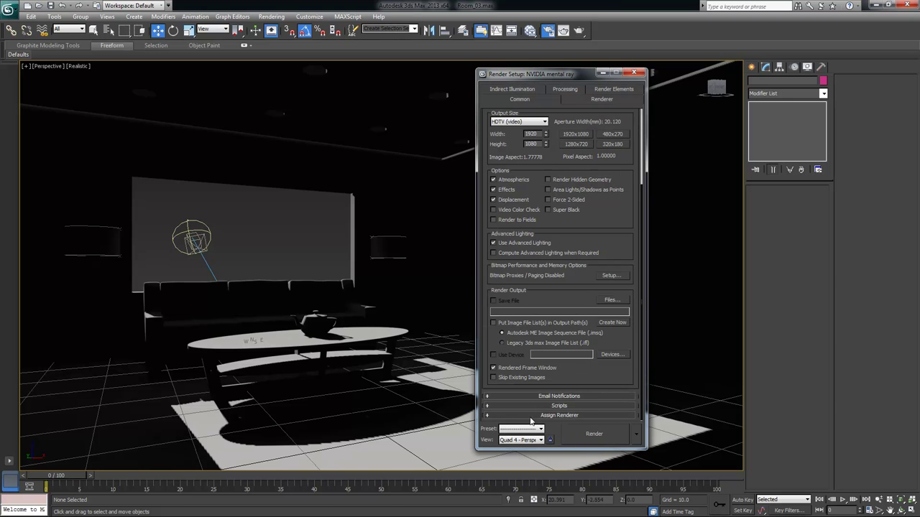
click(562, 416)
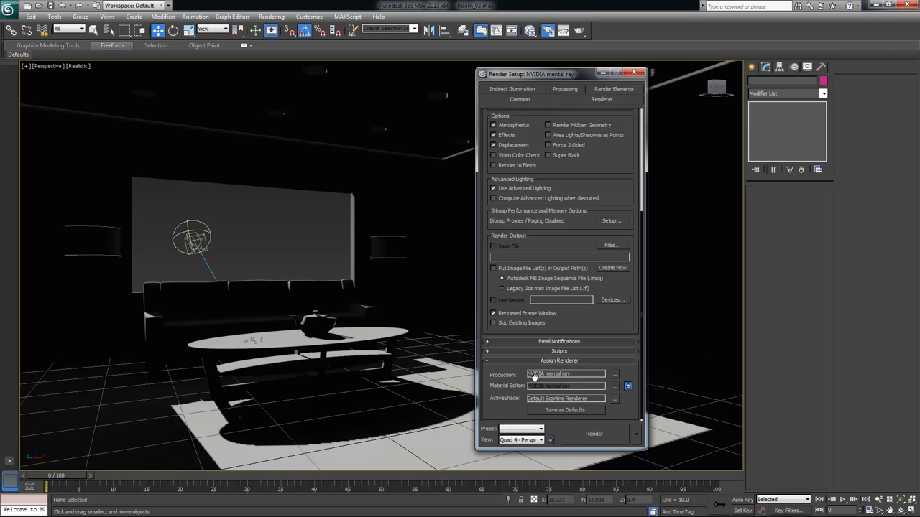
click(613, 375)
click(535, 207)
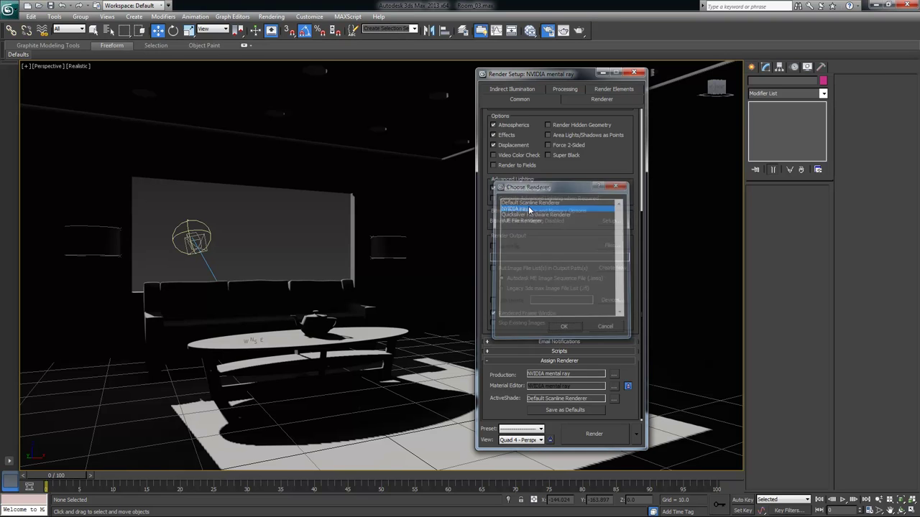
click(563, 327)
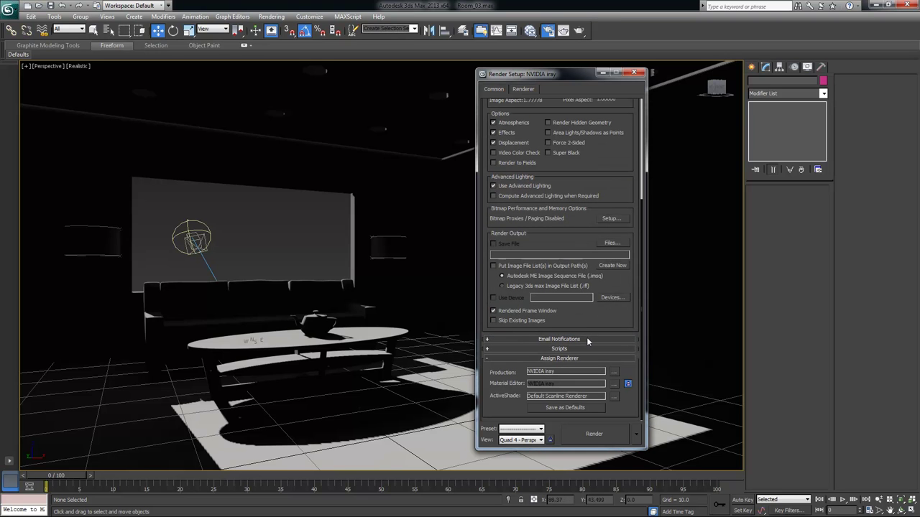
click(634, 72)
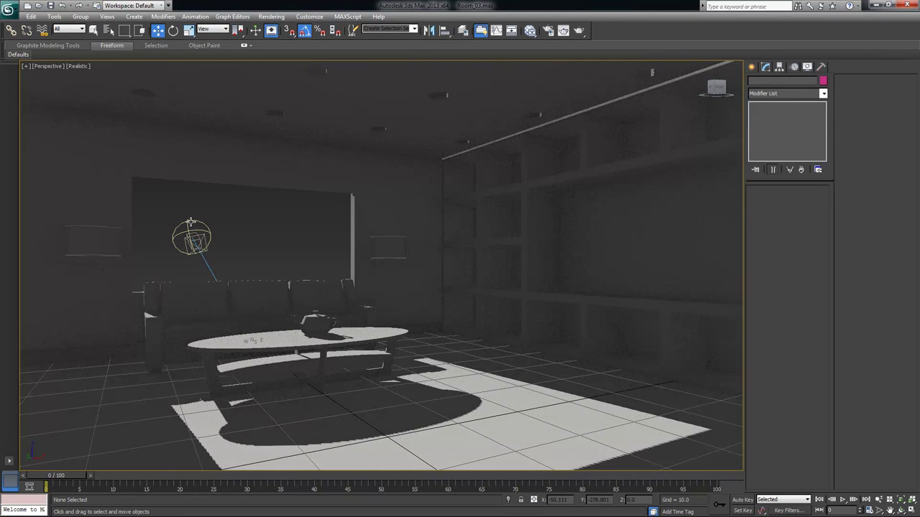
Set the Daylight system's sunlight to mr Sun and its skylight to mr Sky
click(190, 221)
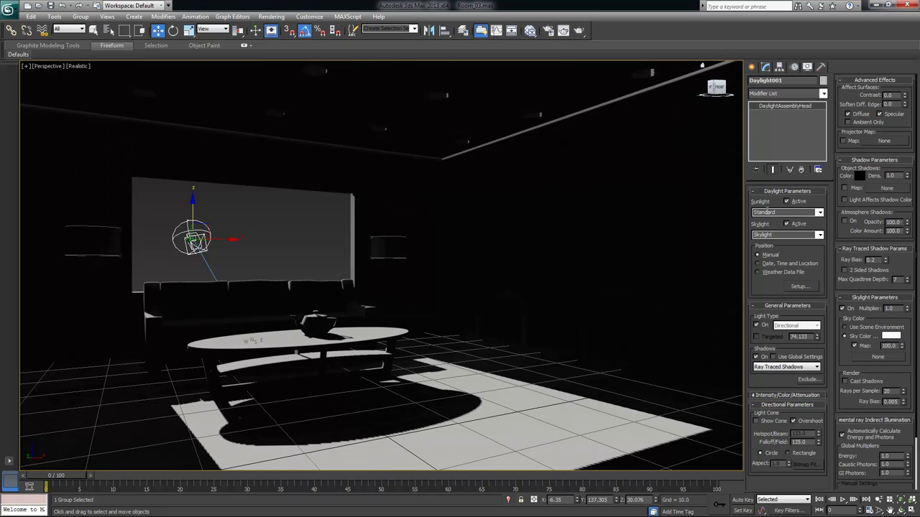
click(820, 212)
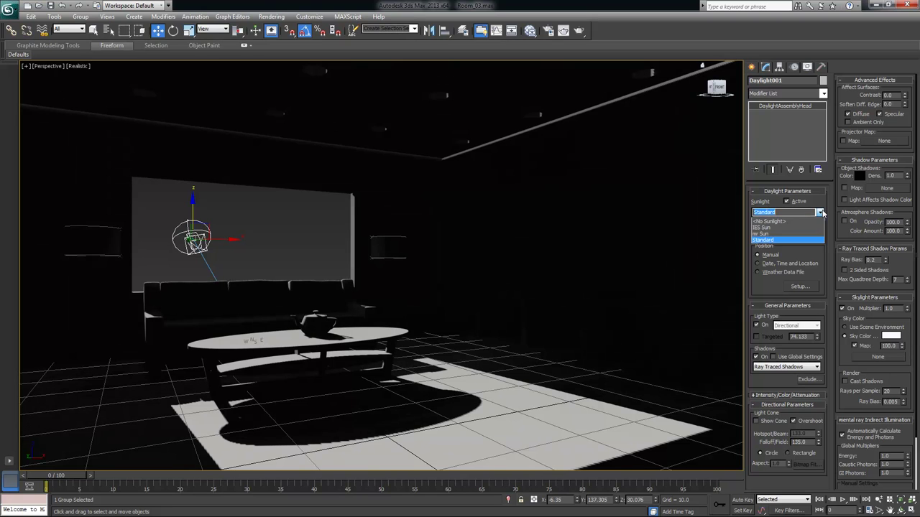
click(763, 234)
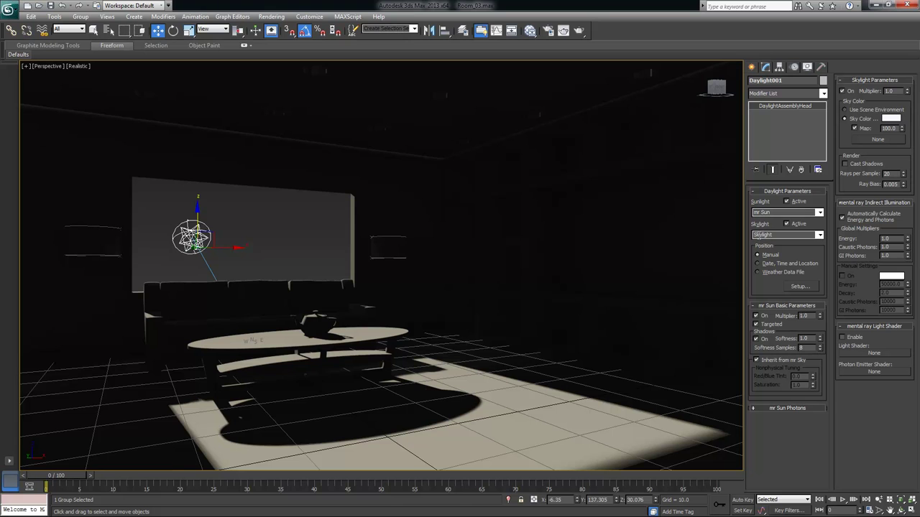
click(821, 236)
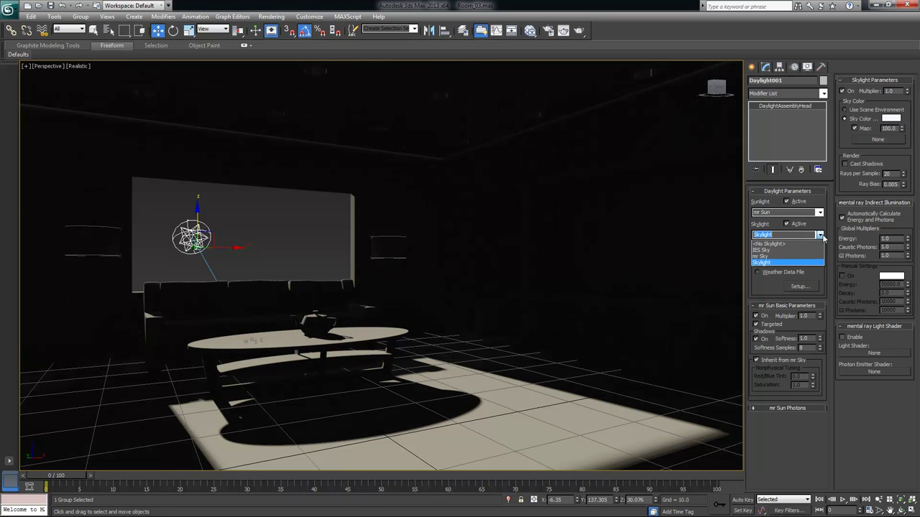
click(763, 257)
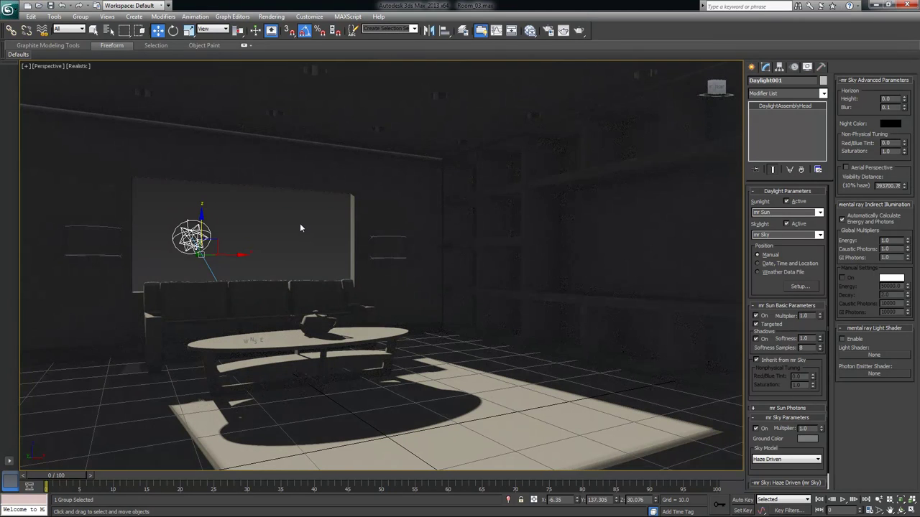
Clear the selection, render the perspective view of the room and move the rendered frame aside
click(299, 222)
click(579, 30)
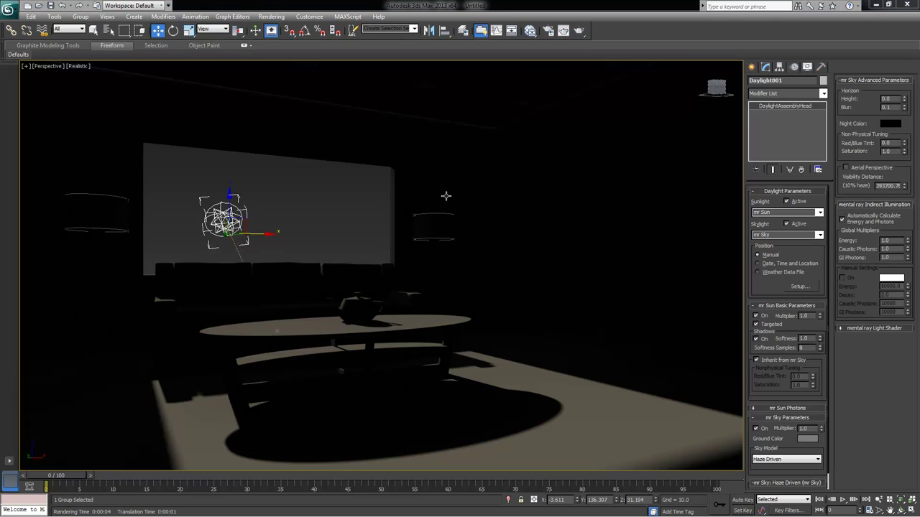
click(371, 201)
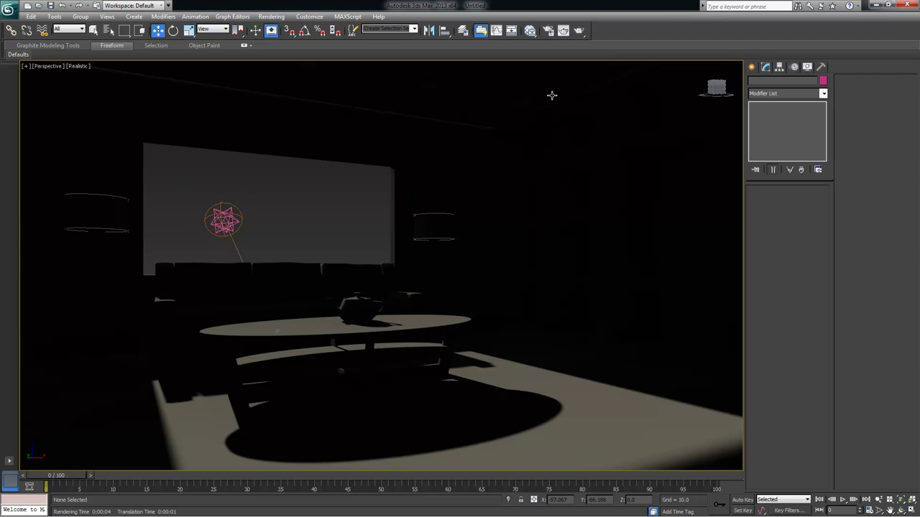
click(578, 30)
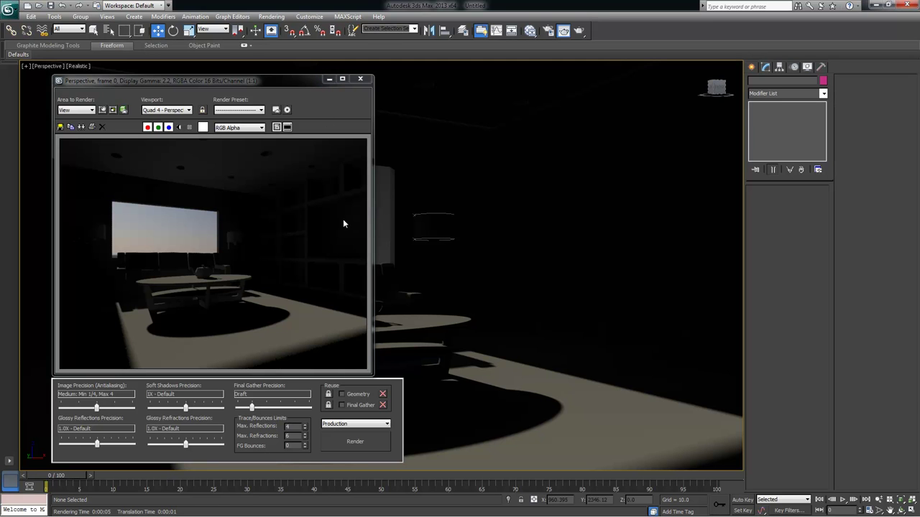
drag(245, 81, 206, 79)
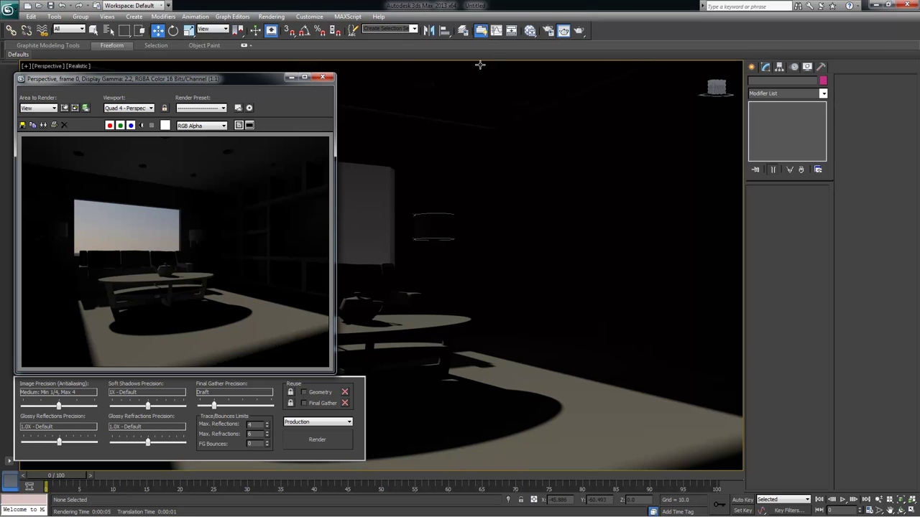
Enable Global Illumination in the mental ray indirect illumination settings and render the room again
click(548, 30)
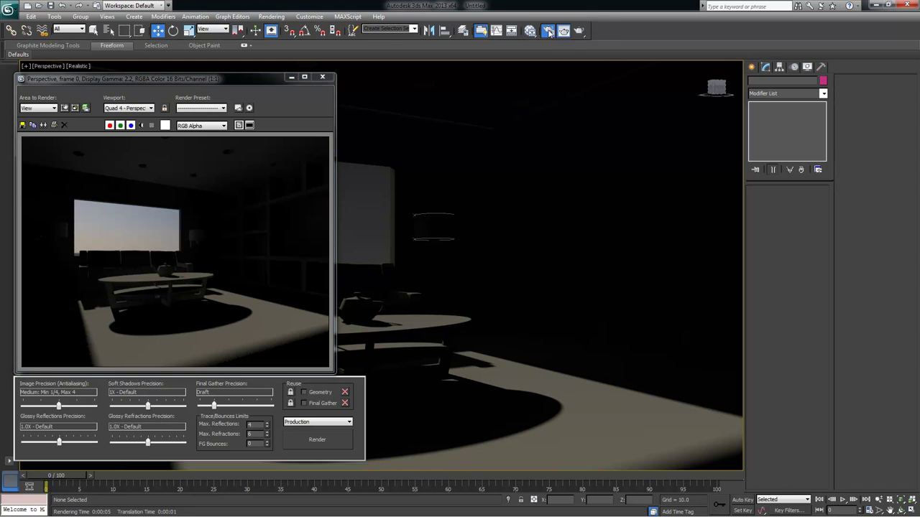
drag(530, 75, 418, 80)
click(400, 96)
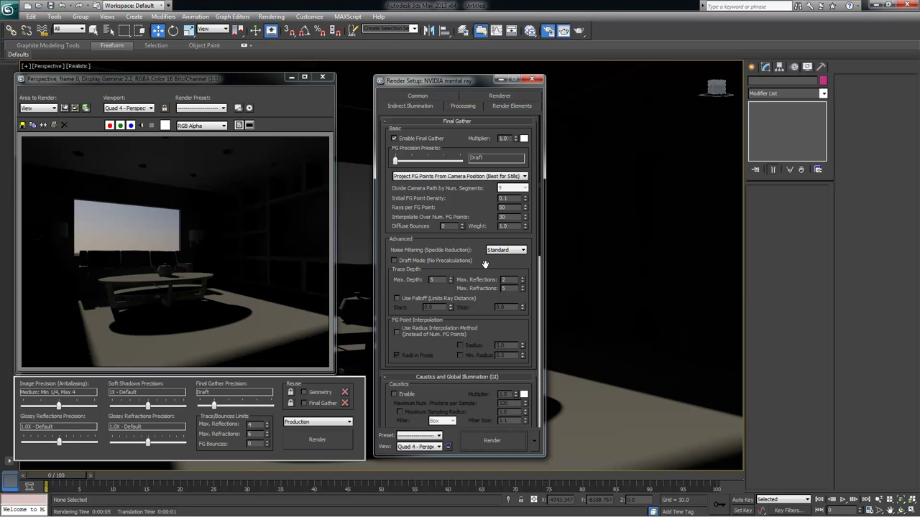
drag(486, 263, 493, 151)
click(394, 341)
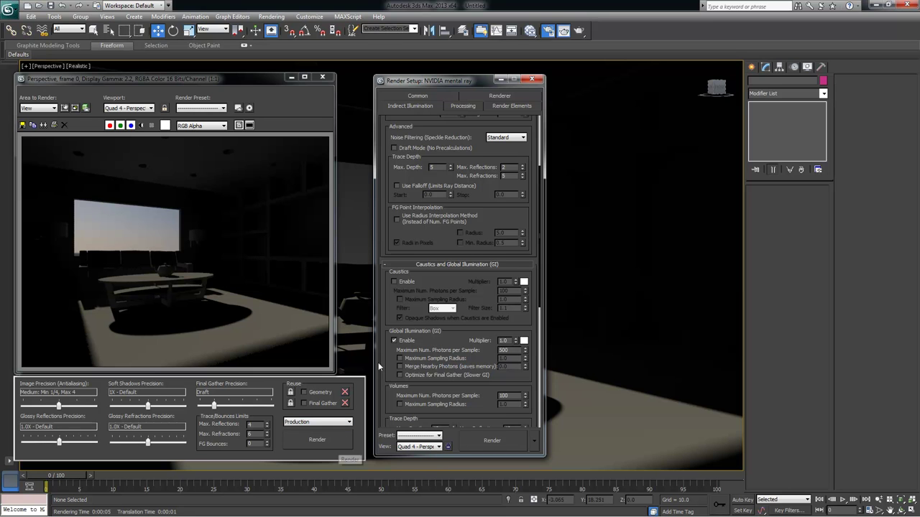
click(314, 440)
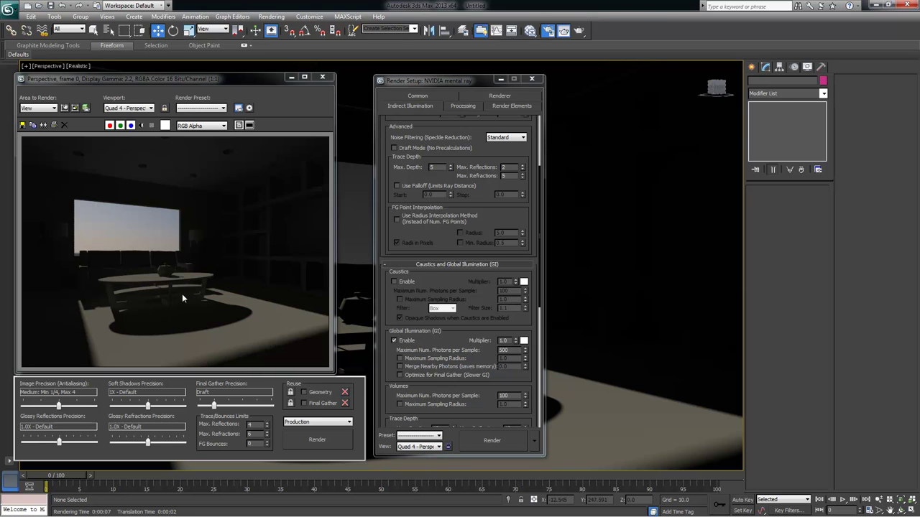
drag(267, 79, 279, 79)
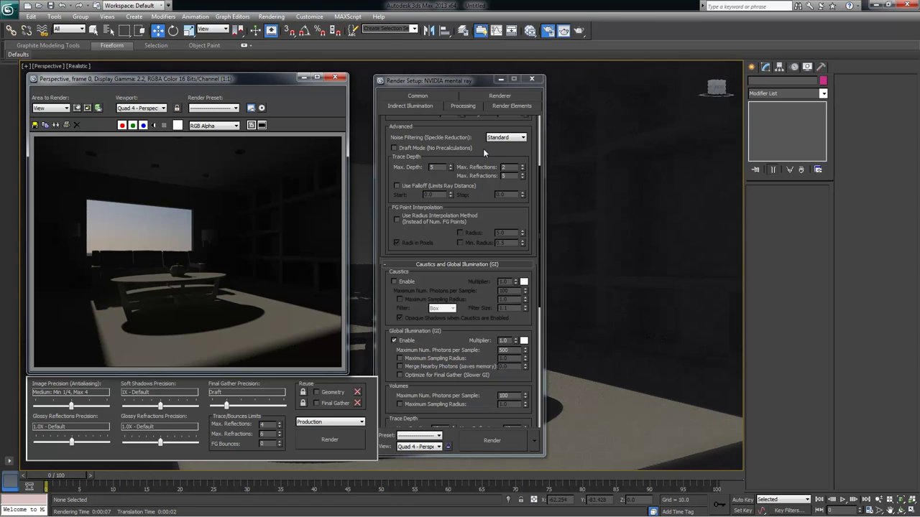
Look through the Final Gather and Global Illumination settings and close the render setup
click(483, 148)
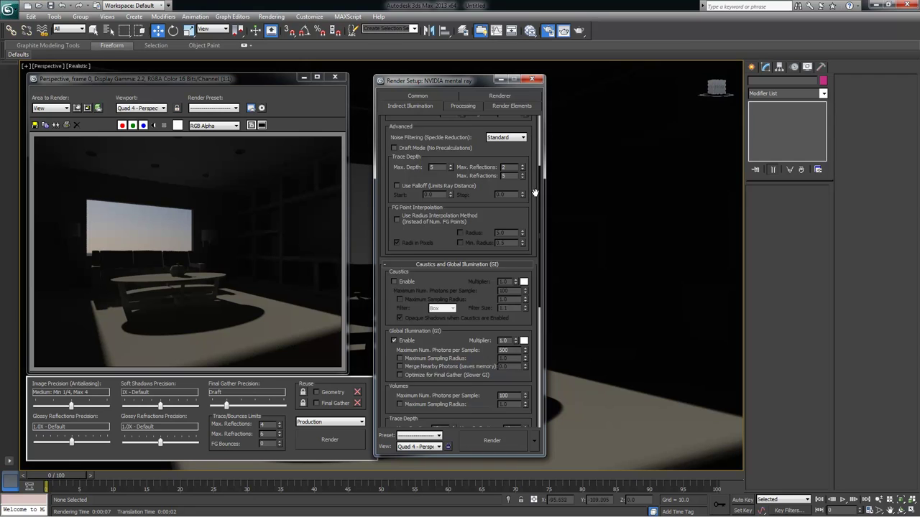
scroll(536, 196, down, 3)
scroll(537, 196, up, 6)
click(532, 79)
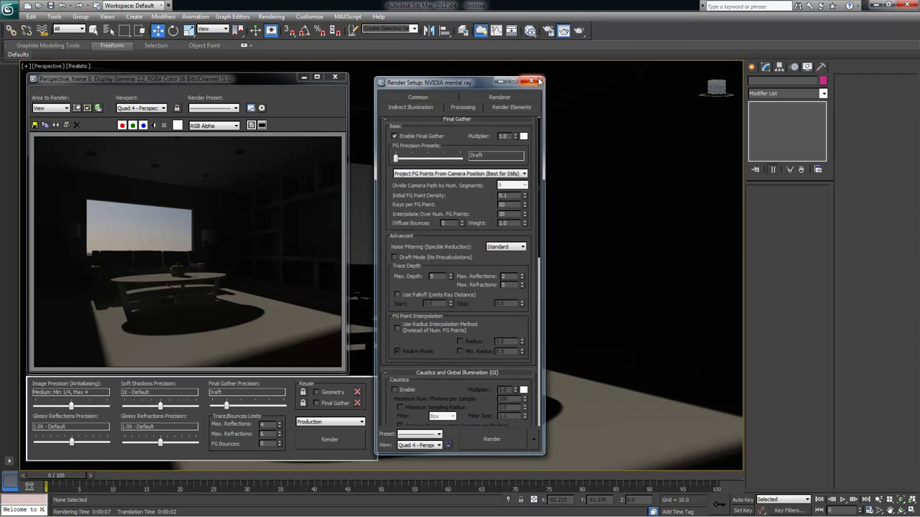
click(260, 78)
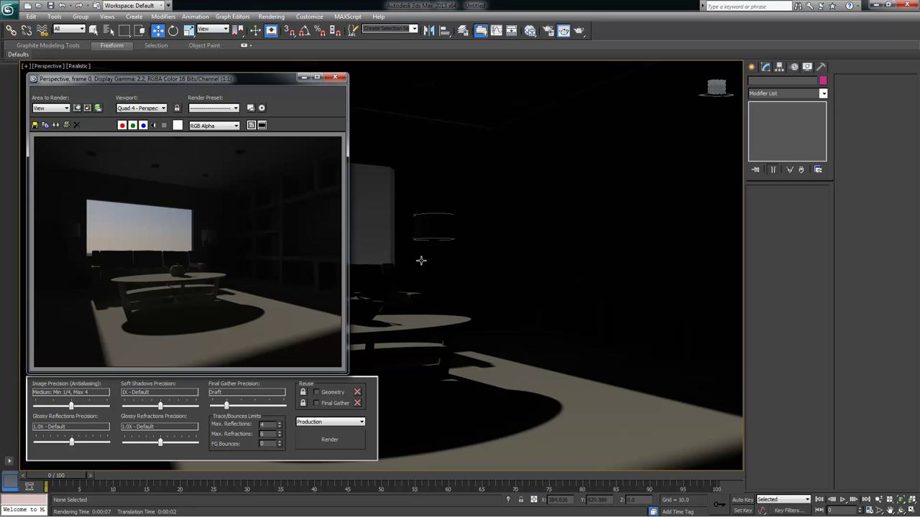
click(383, 178)
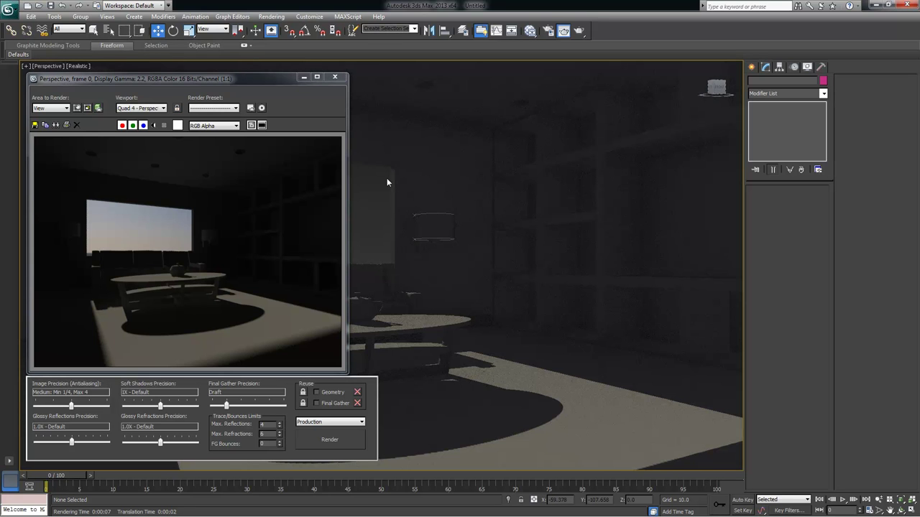
Set the mr Photographic Exposure Control preset to Physically Based Lighting, Indoor Daylight, and render the room
key(8)
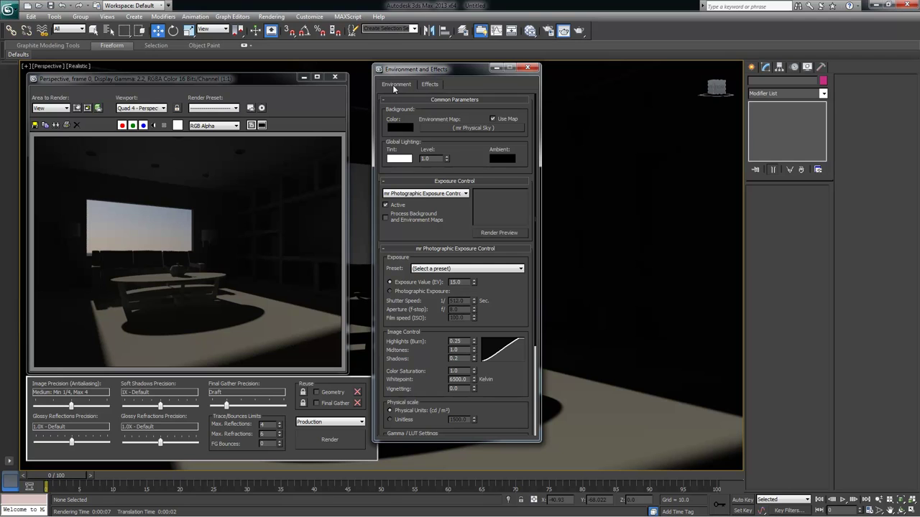
click(460, 270)
click(492, 270)
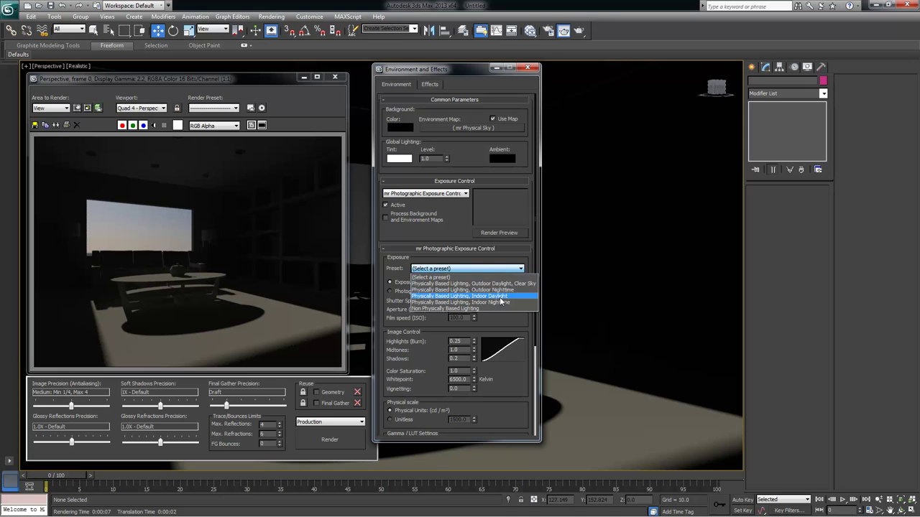
click(493, 296)
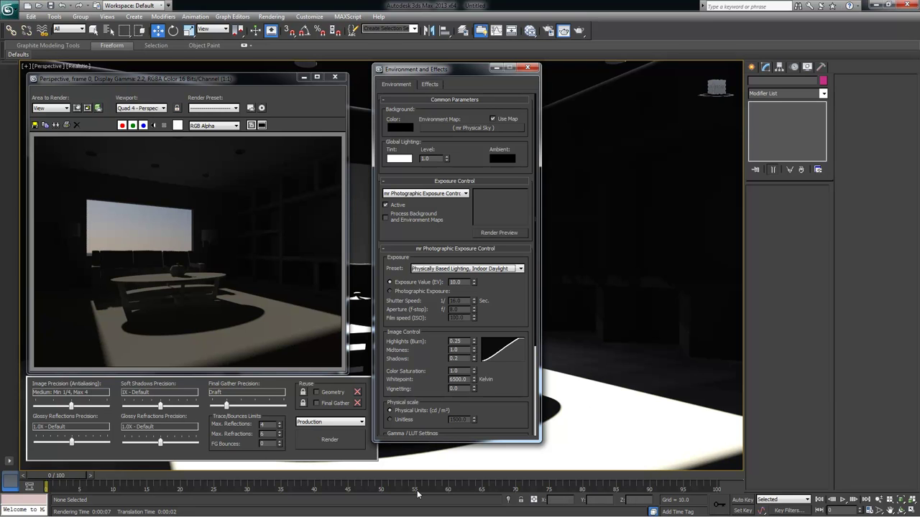
click(336, 441)
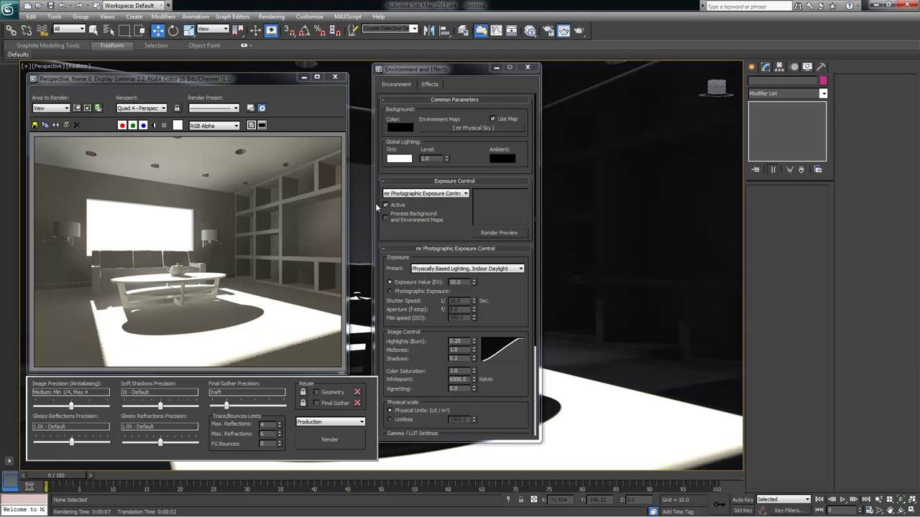
drag(424, 71, 415, 81)
click(519, 79)
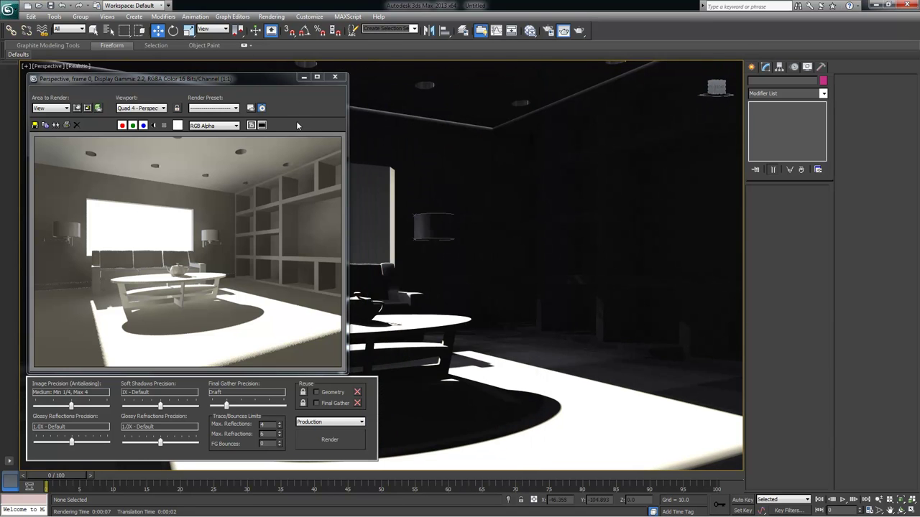
Select the Daylight system and check that its sunlight uses mr Sun and its skylight uses mr Sky
drag(262, 80, 635, 87)
click(224, 221)
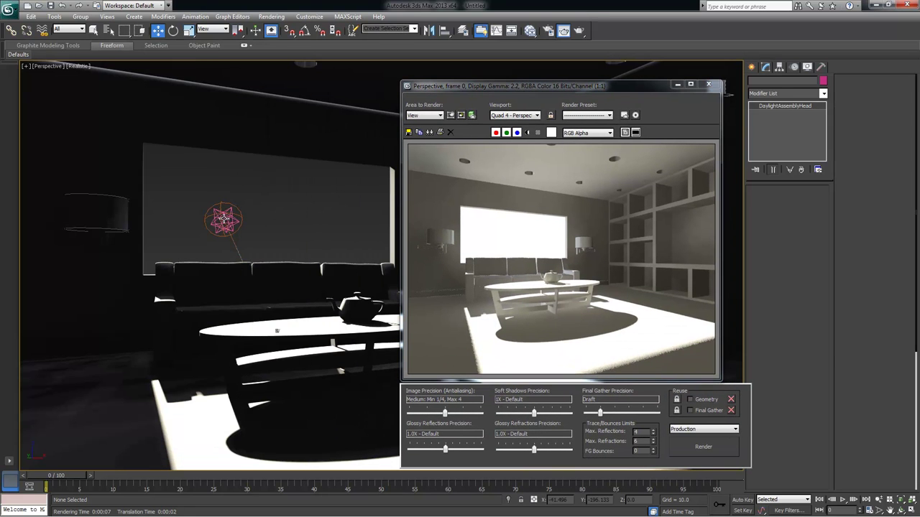
drag(559, 93, 189, 74)
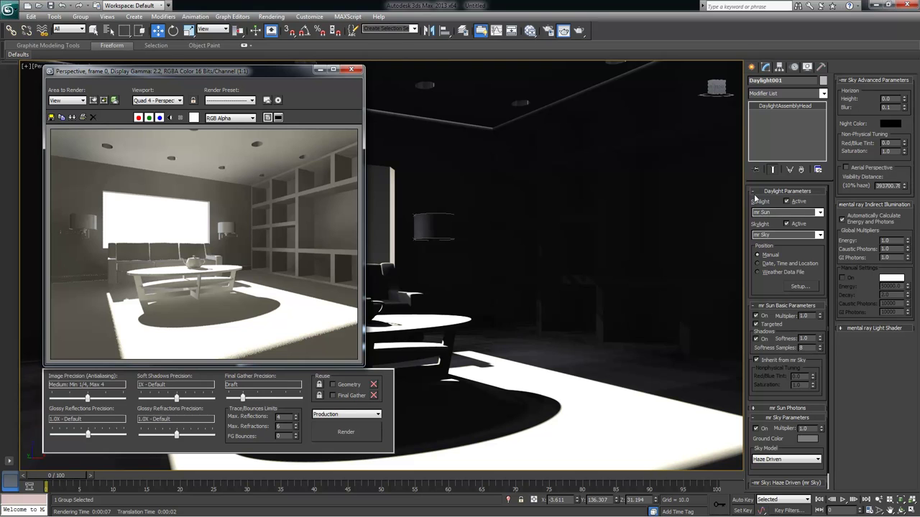
click(819, 213)
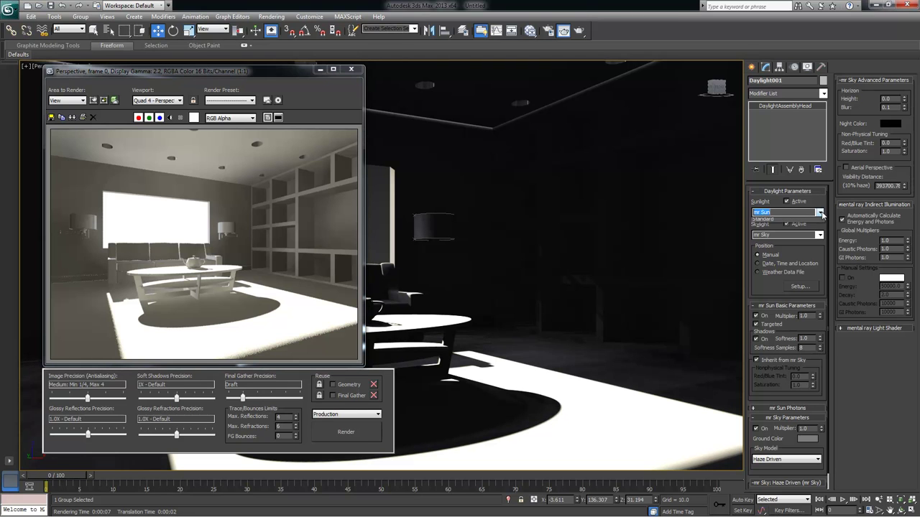
click(779, 241)
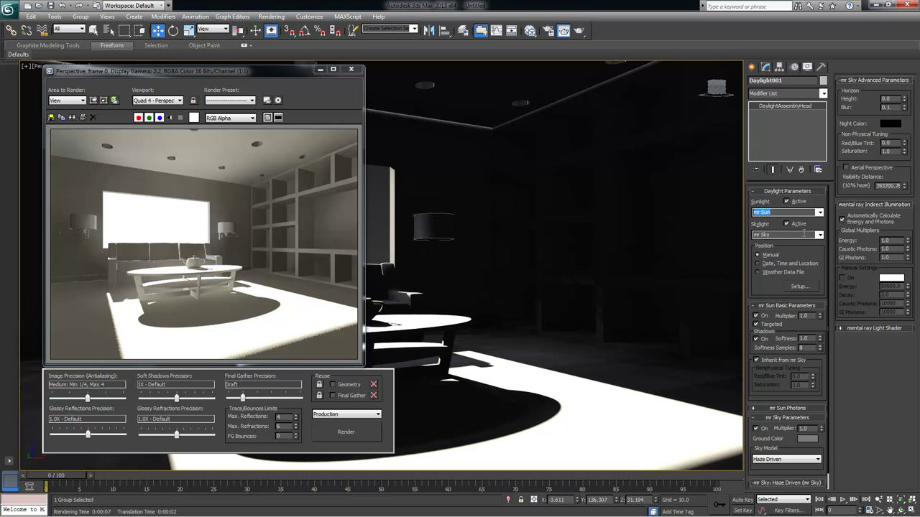
click(820, 235)
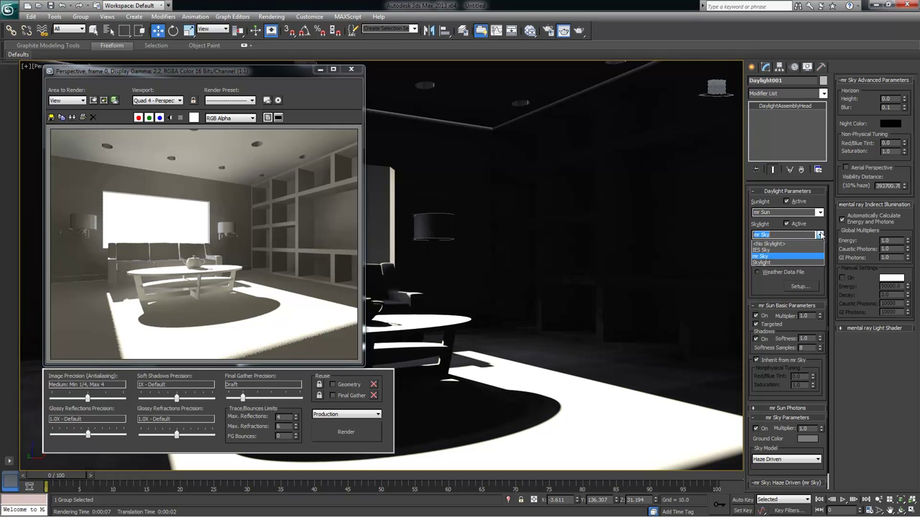
click(768, 256)
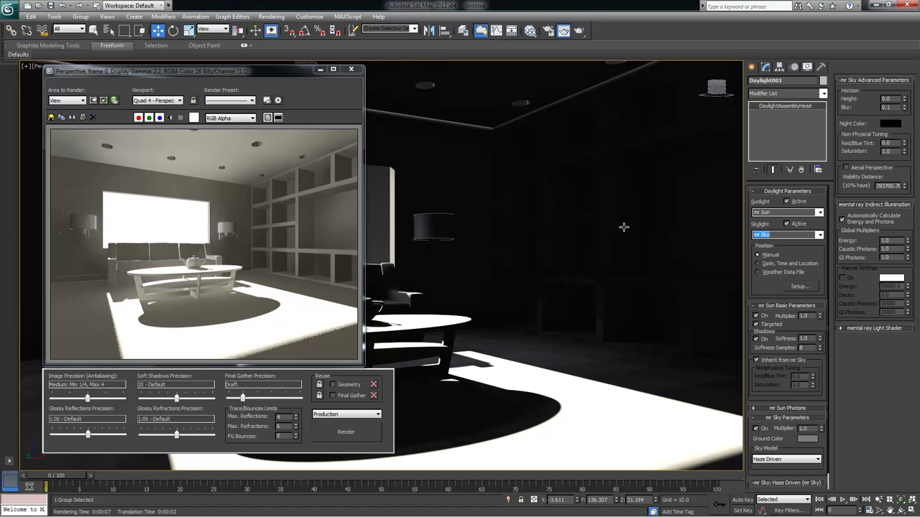
Reopen the environment settings and check that the exposure preset is Physically Based Lighting, Indoor Daylight
key(8)
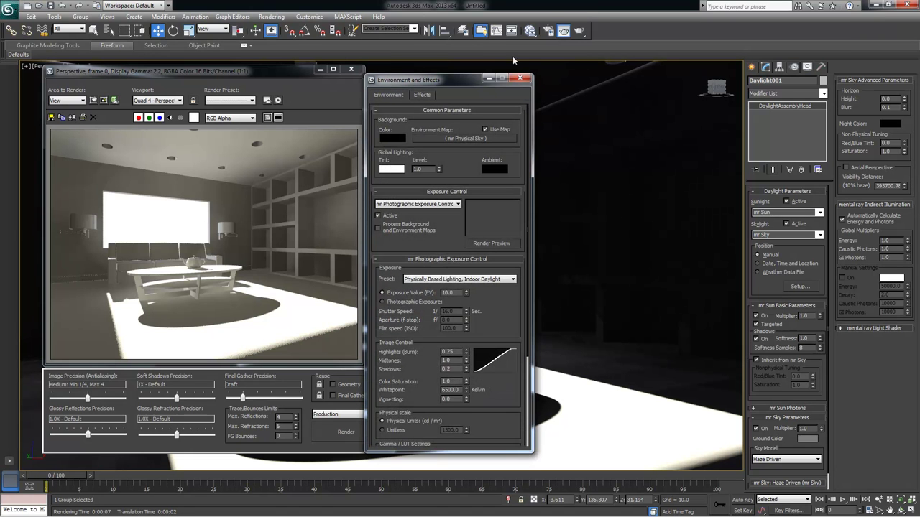
drag(437, 84, 472, 80)
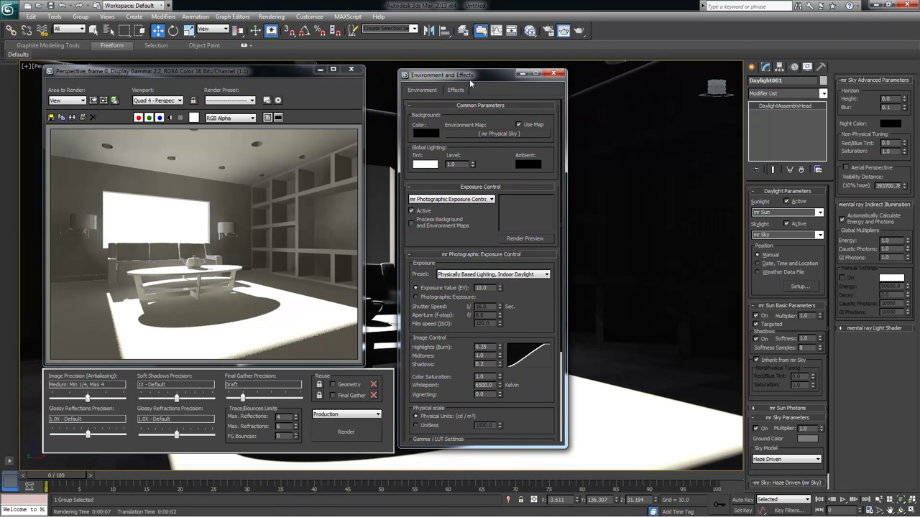
click(272, 16)
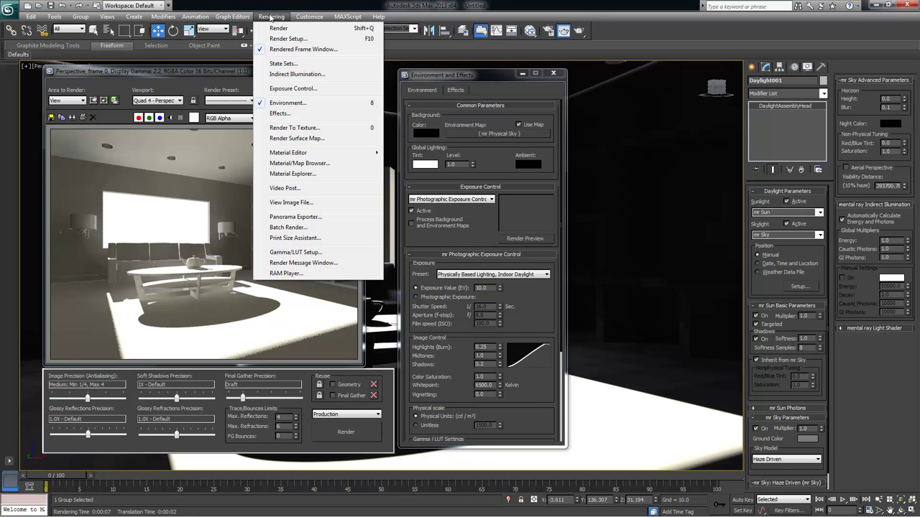
click(359, 105)
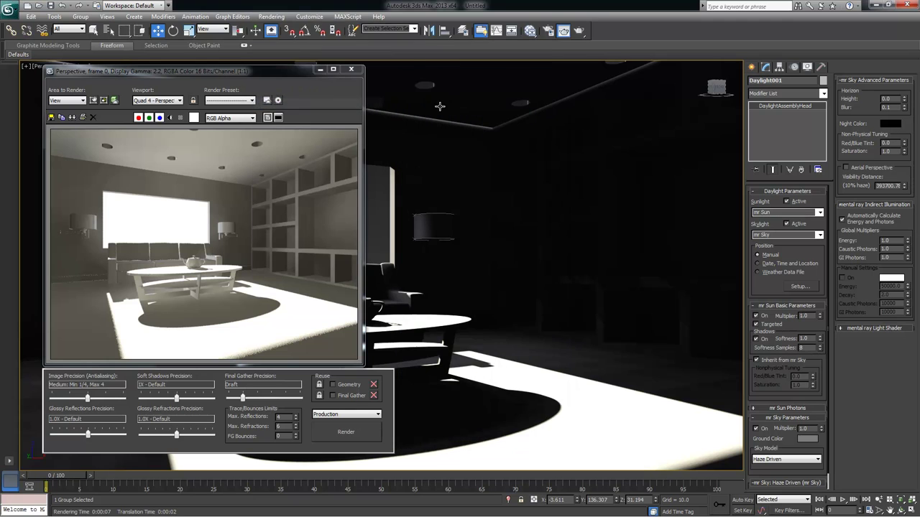
click(272, 17)
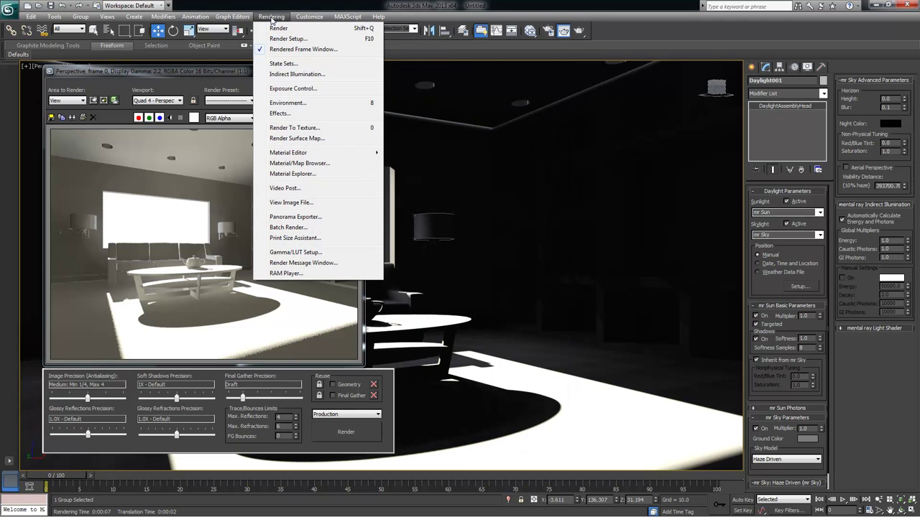
click(288, 103)
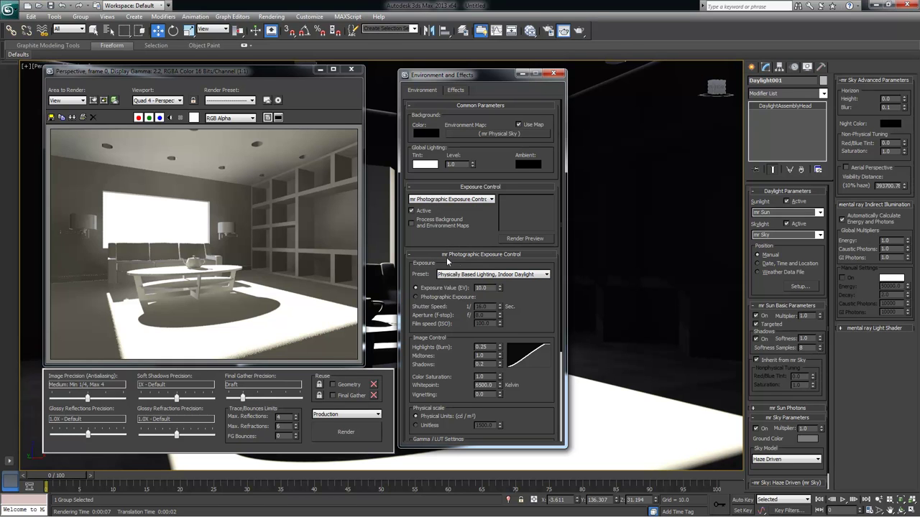
click(501, 275)
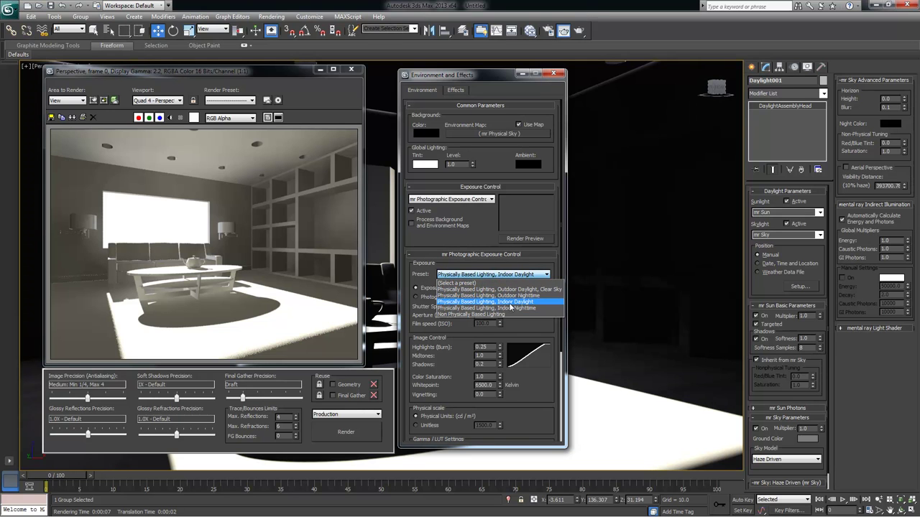
click(534, 303)
drag(485, 76, 517, 75)
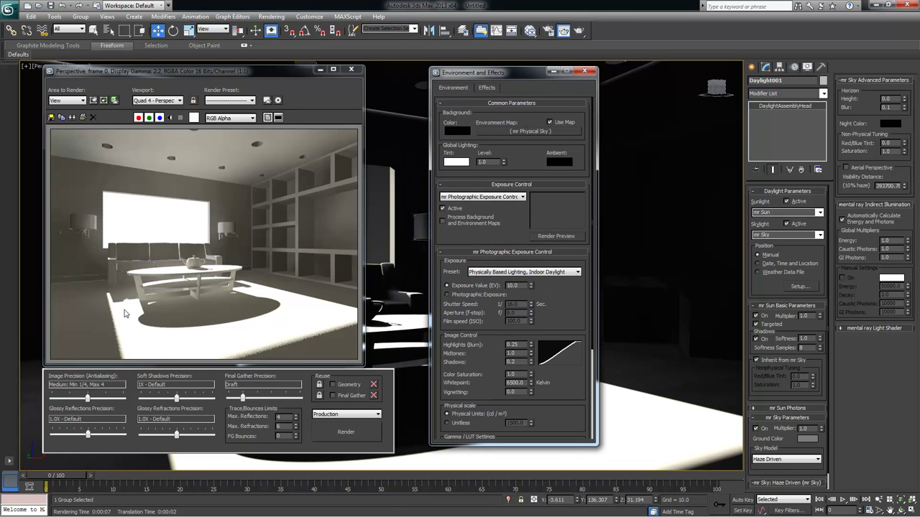
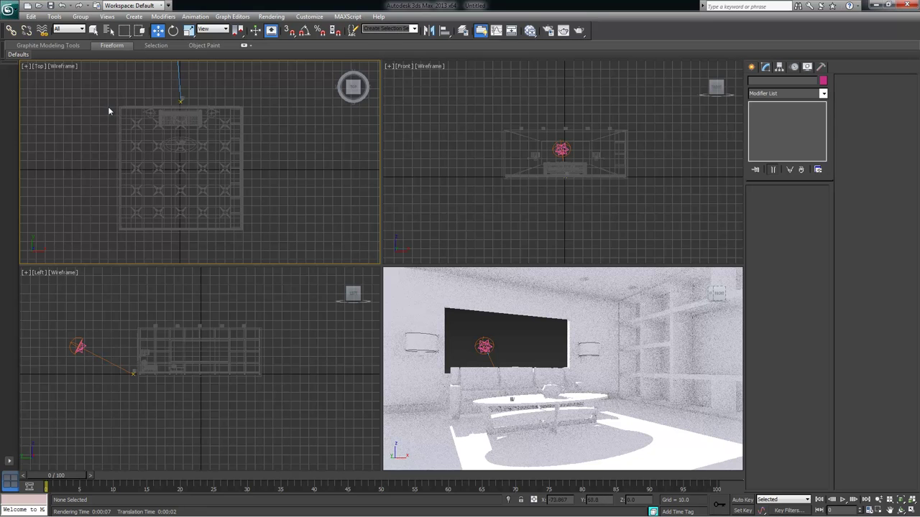
Select the room's objects in the top view and bring up the mental ray materials in the Slate Material Editor
drag(145, 120, 295, 251)
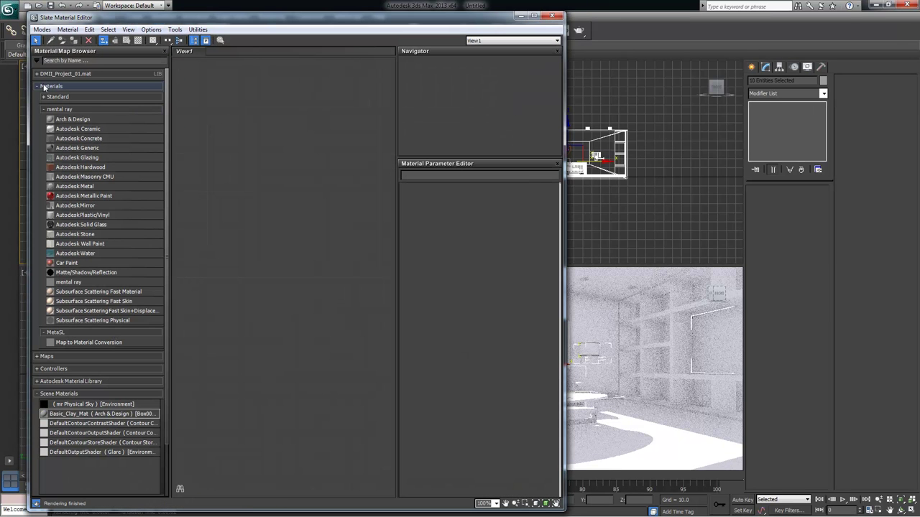
click(38, 74)
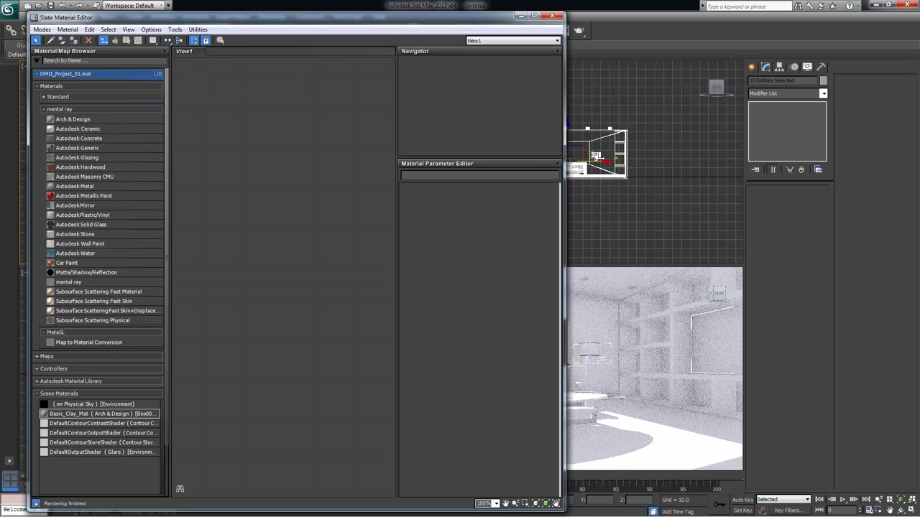
scroll(145, 371, down, 1)
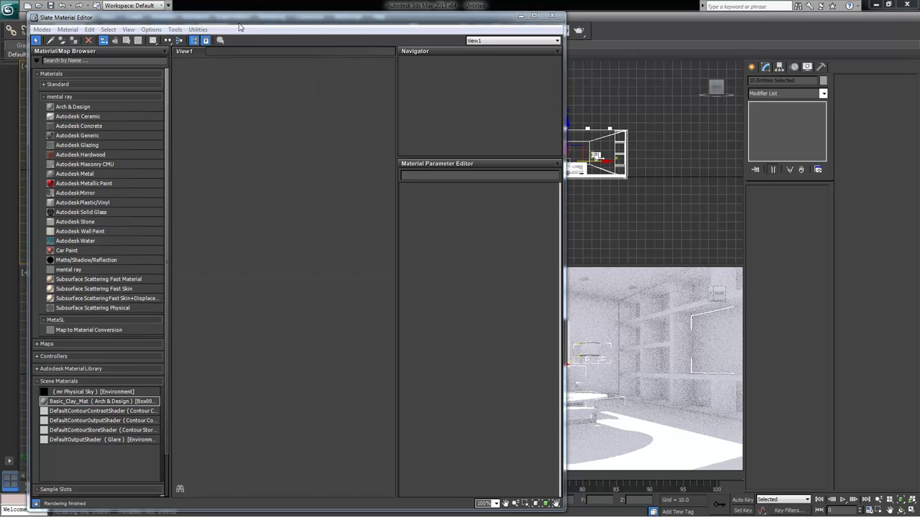
drag(97, 17, 99, 35)
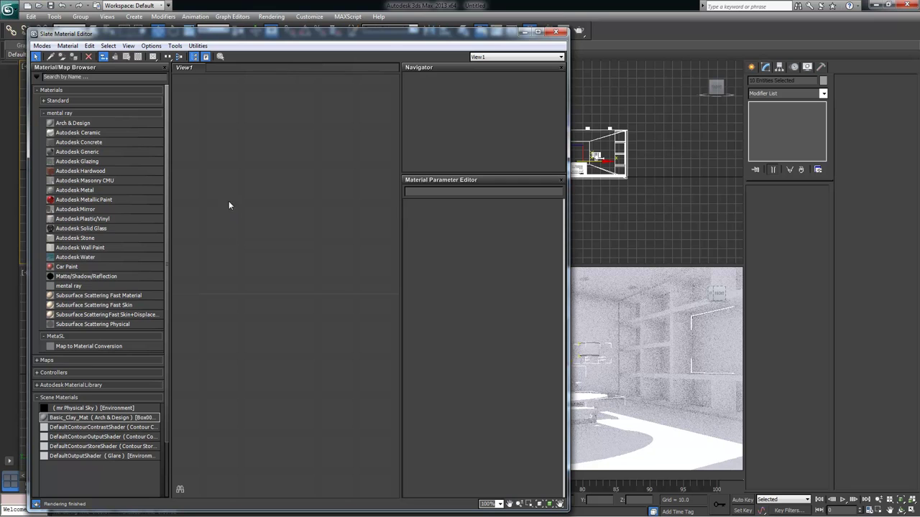
Add a mental ray Arch & Design material to the node view and open its parameters
click(77, 125)
double_click(76, 124)
drag(289, 174, 245, 153)
double_click(208, 141)
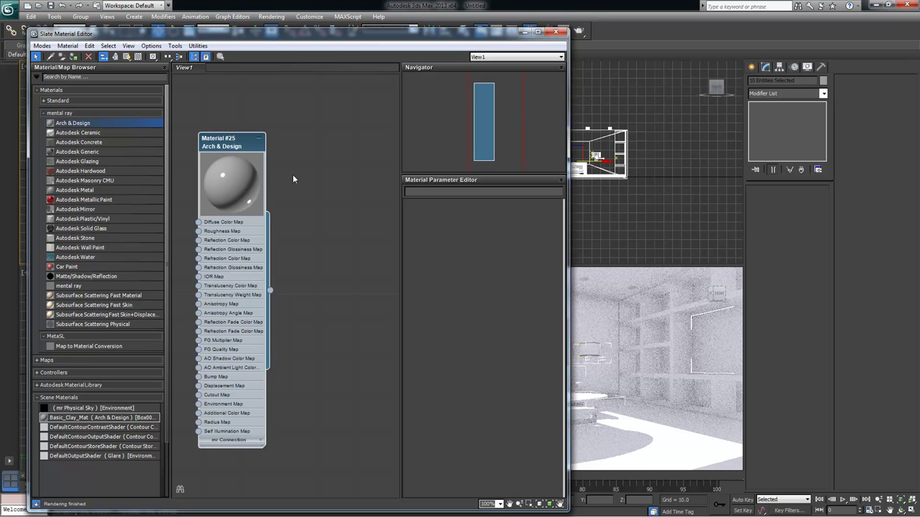
double_click(238, 173)
double_click(240, 146)
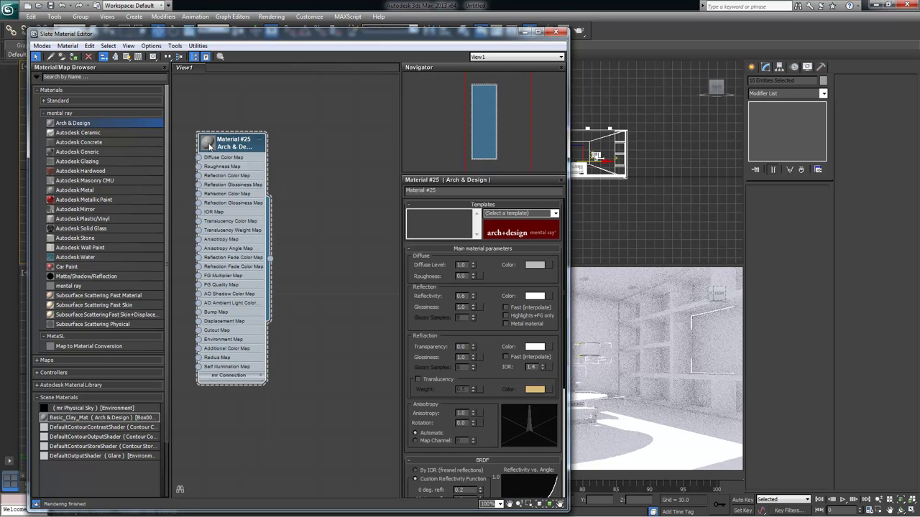
Enlarge the new Arch & Design material's preview, rename the material Clay_Mat_Basic and apply the Matte Finish template
double_click(210, 145)
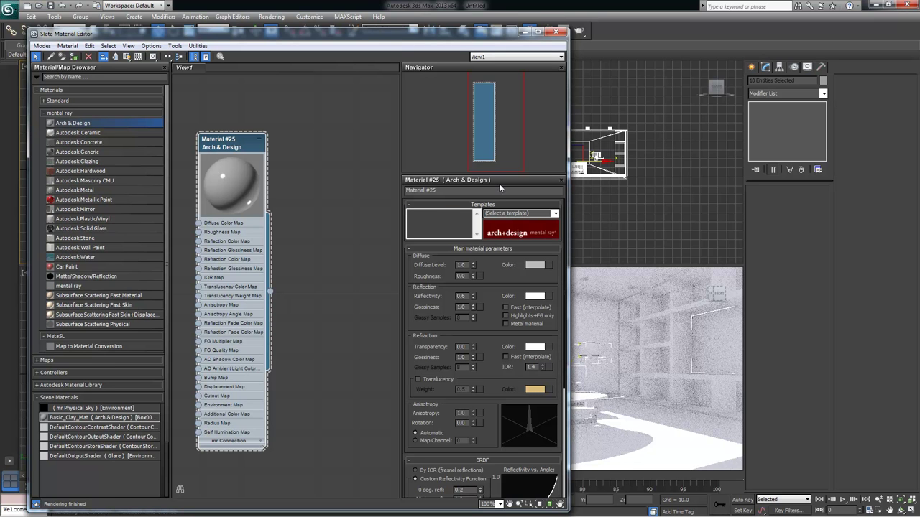
click(448, 190)
text(D)
key(ctrl+a)
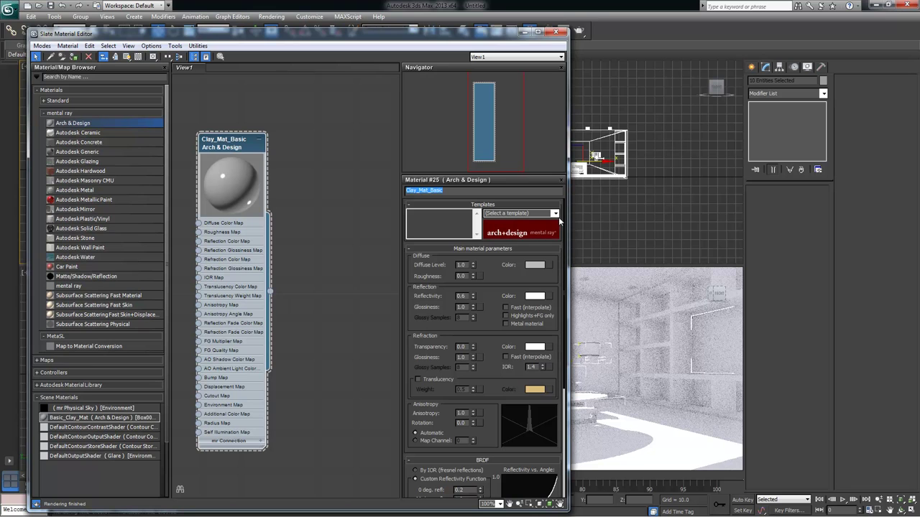
click(226, 145)
click(555, 214)
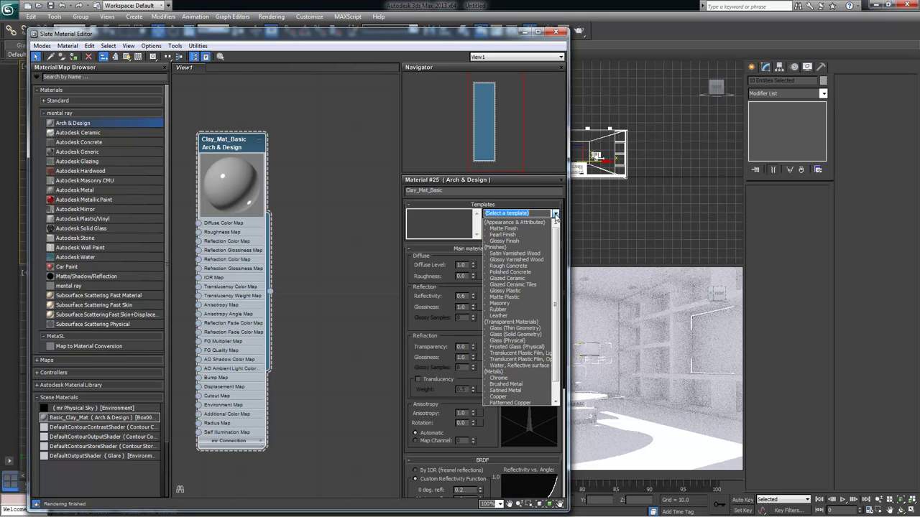
click(518, 228)
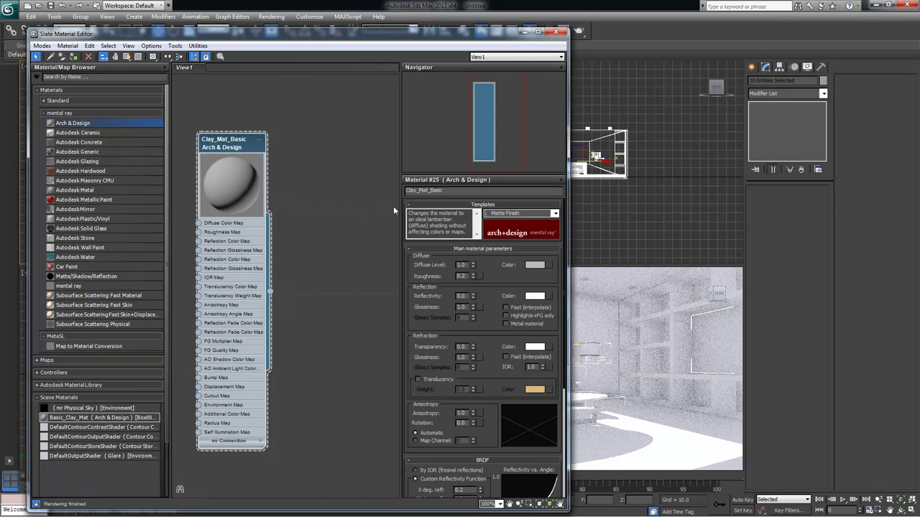
Assign Clay_Mat_Basic to the selected room objects
drag(219, 142, 223, 133)
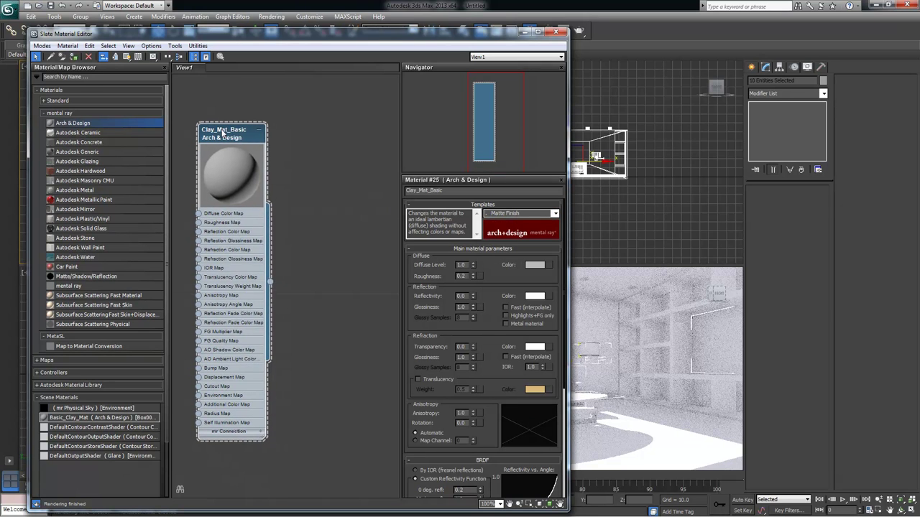
right_click(223, 133)
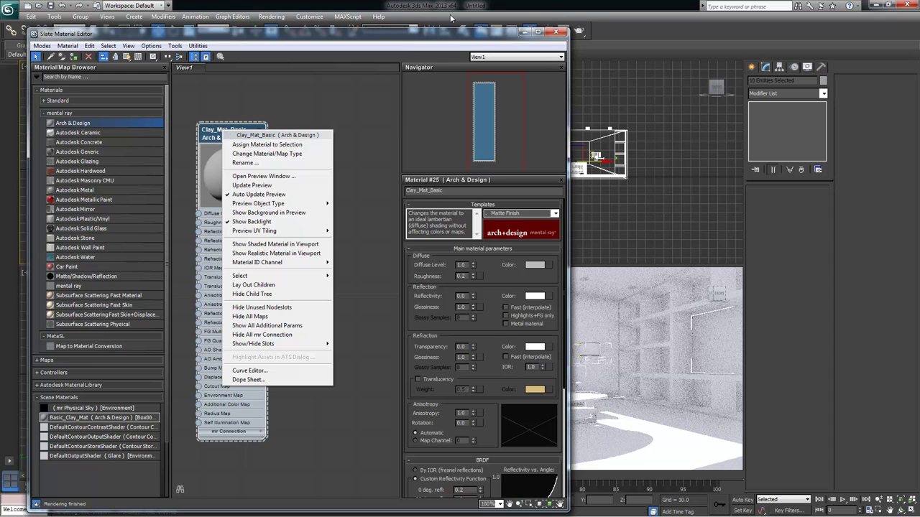
click(460, 36)
drag(474, 36, 830, 35)
right_click(518, 138)
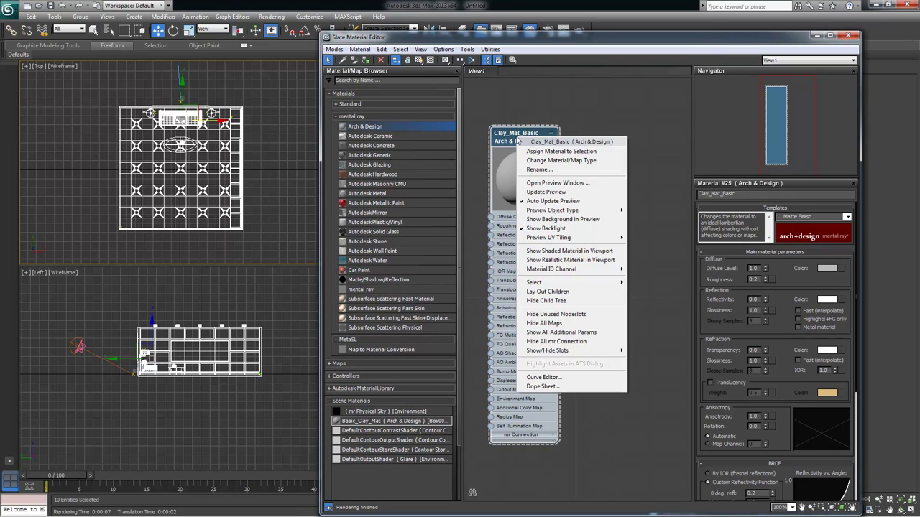
click(550, 153)
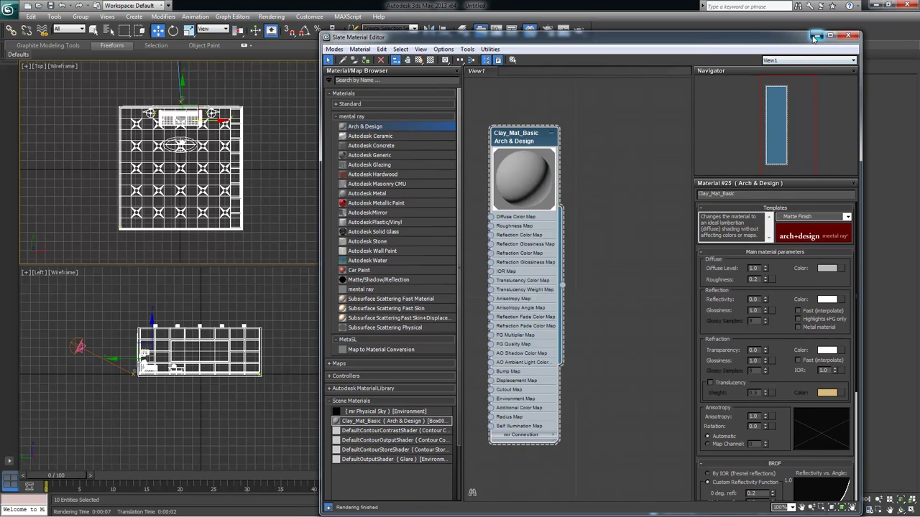
Deselect the objects, maximize the perspective view and render it with the clay material
click(816, 34)
click(502, 327)
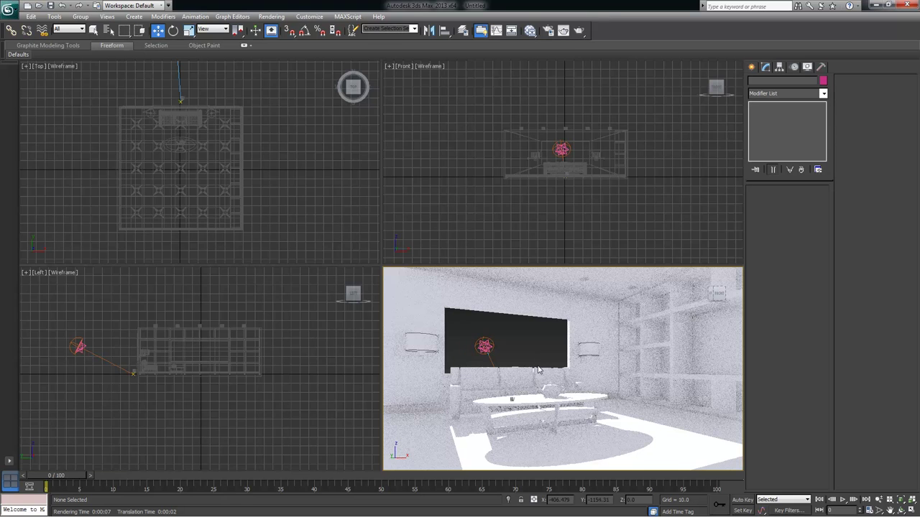
key(alt+w)
click(579, 30)
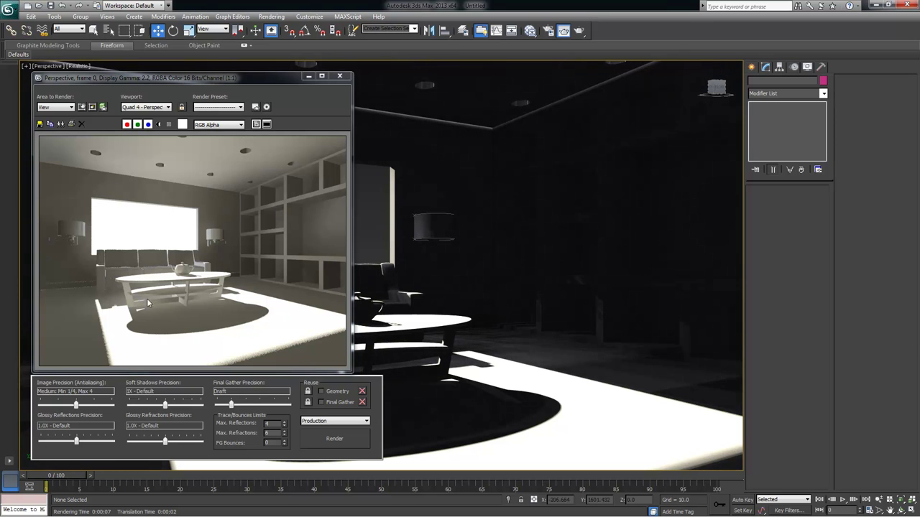
drag(220, 79, 218, 74)
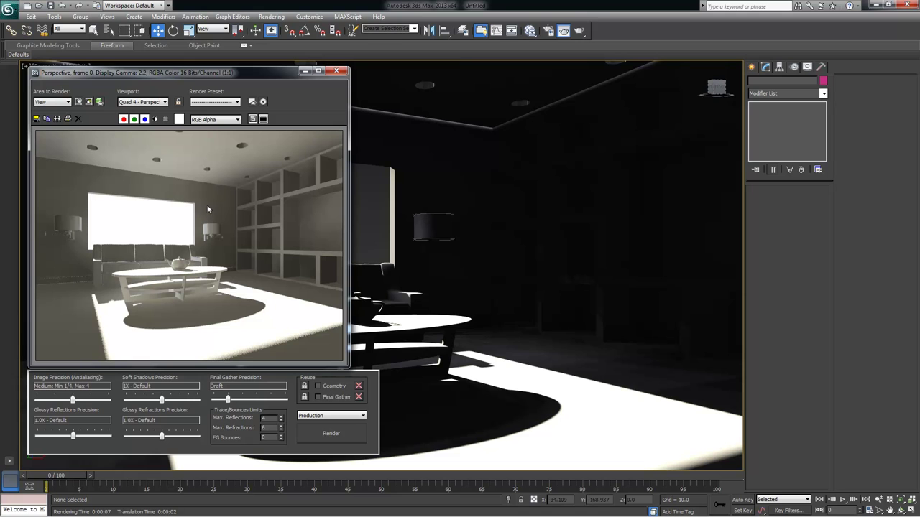
Set the Global Illumination maximum number of photons per sample to 1000 in the render setup and render again
click(272, 16)
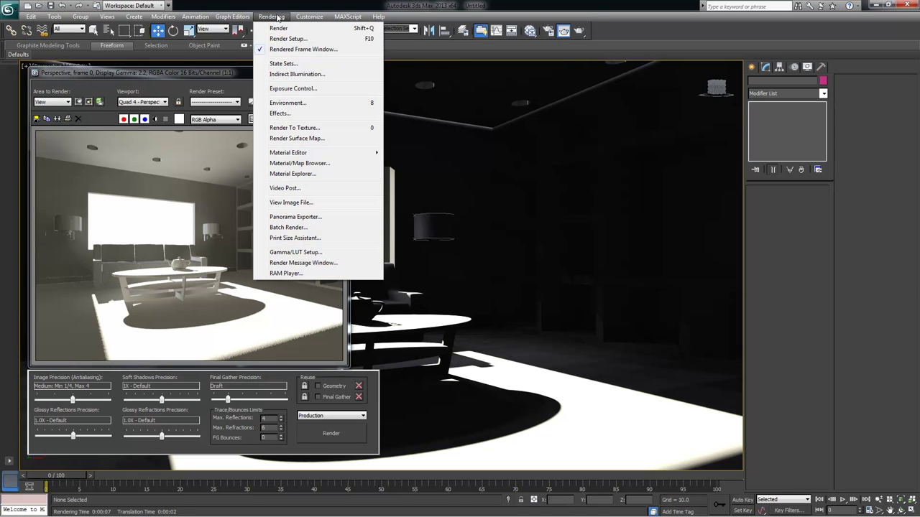
click(277, 16)
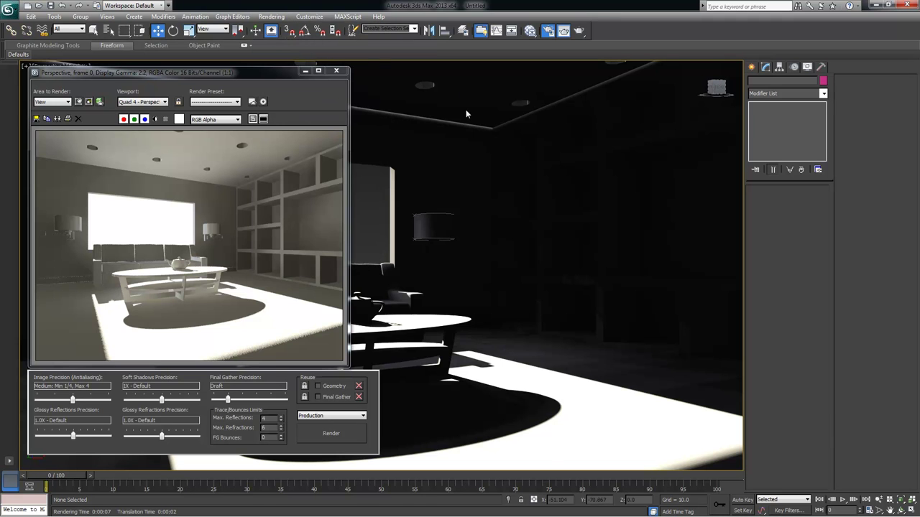
key(F10)
drag(434, 79, 446, 79)
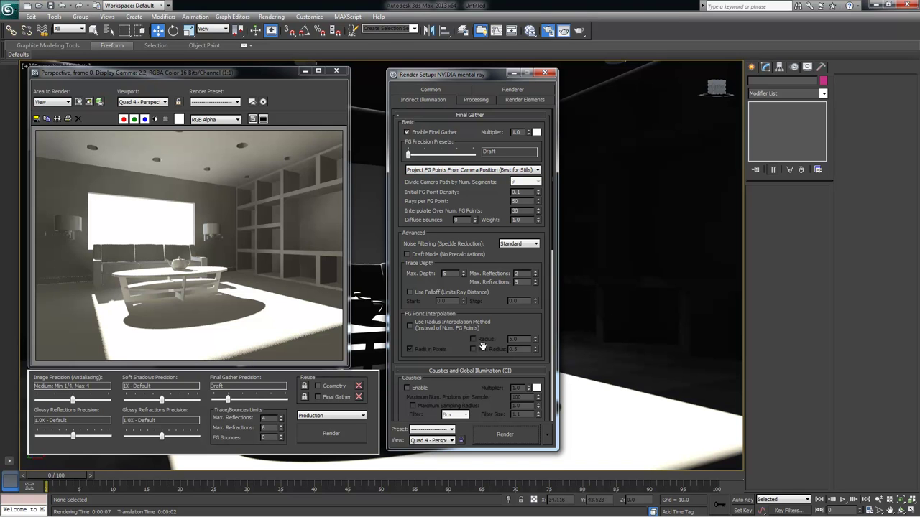
scroll(455, 352, down, 5)
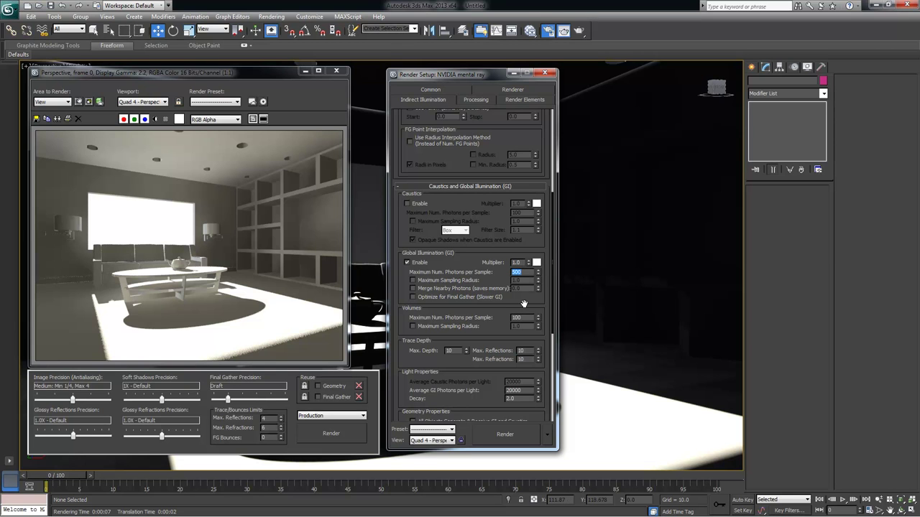
text(1000)
key(Return)
click(333, 433)
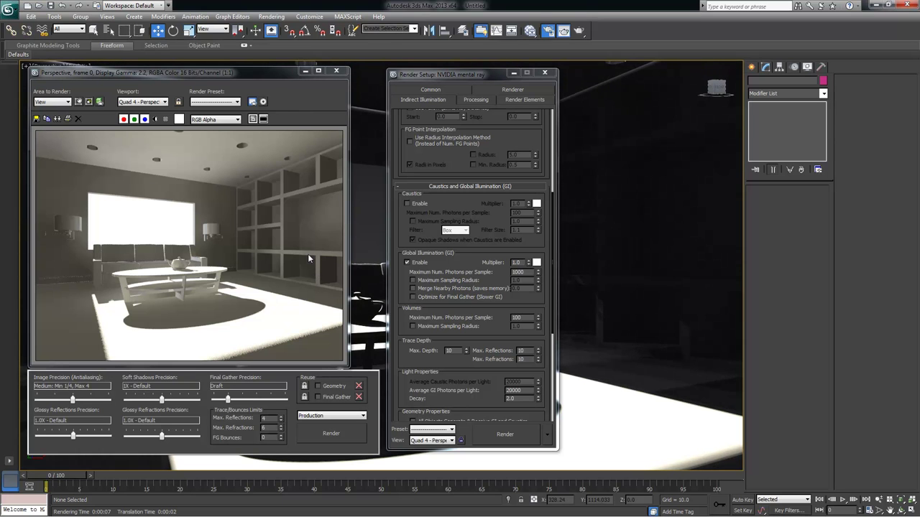
Turn off Back Face Culling in the advanced rendering options of Clay_Mat_Basic and render the perspective view again
click(529, 31)
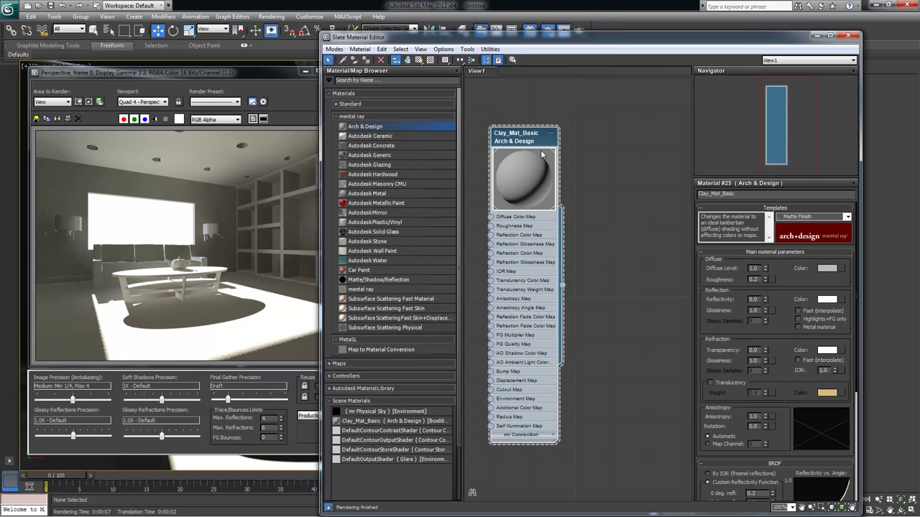
drag(533, 41, 556, 26)
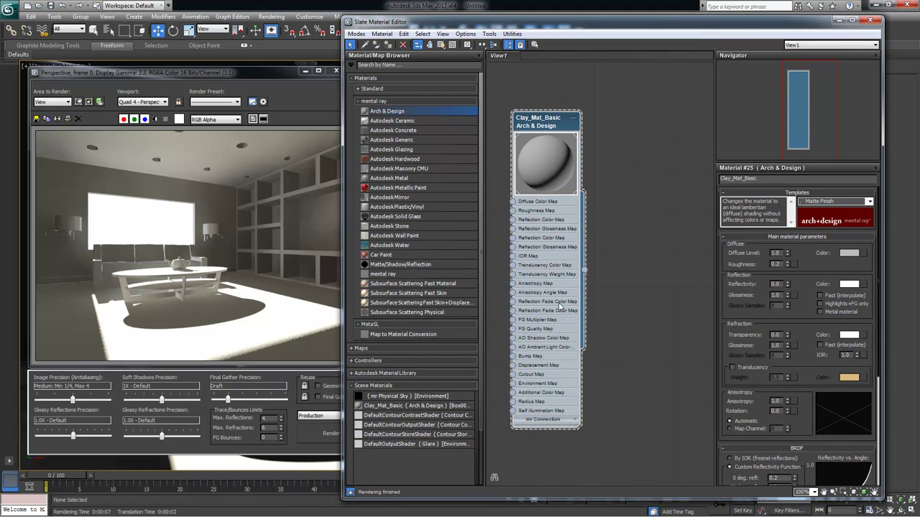
scroll(808, 327, down, 5)
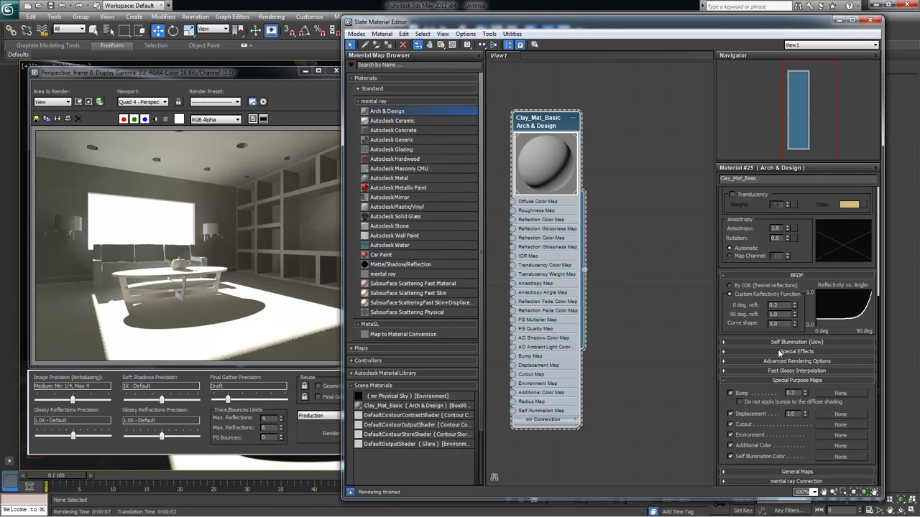
click(781, 361)
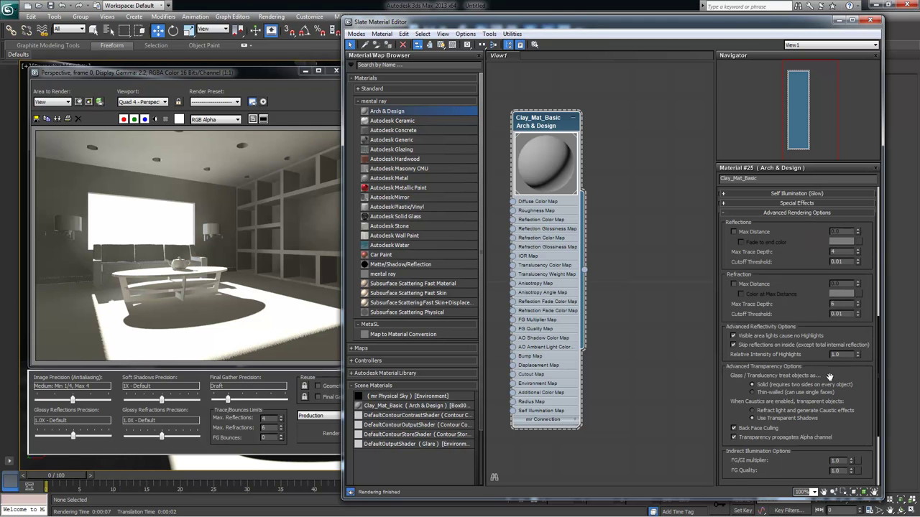
click(774, 429)
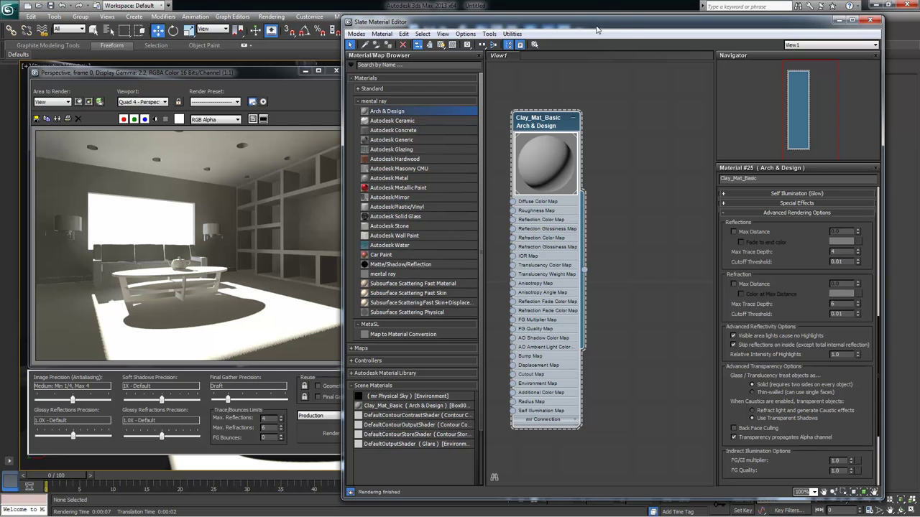
drag(597, 27, 628, 27)
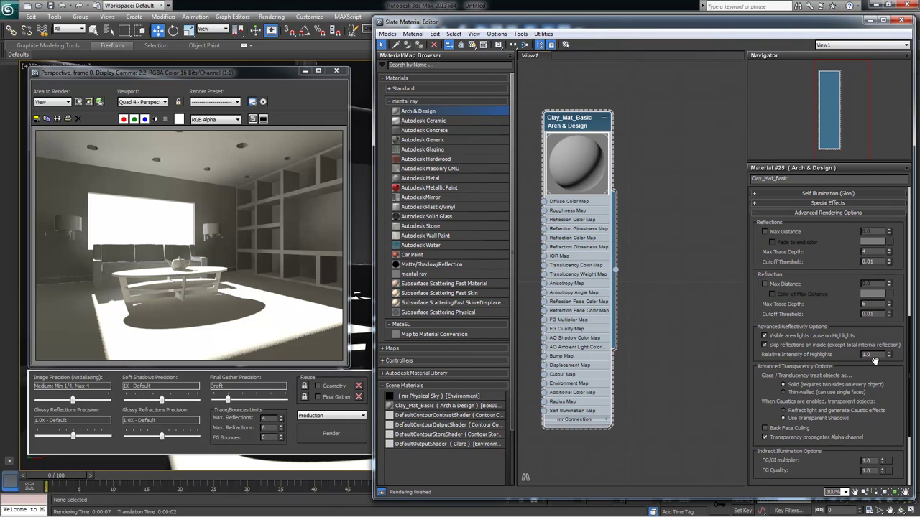
click(314, 430)
click(331, 434)
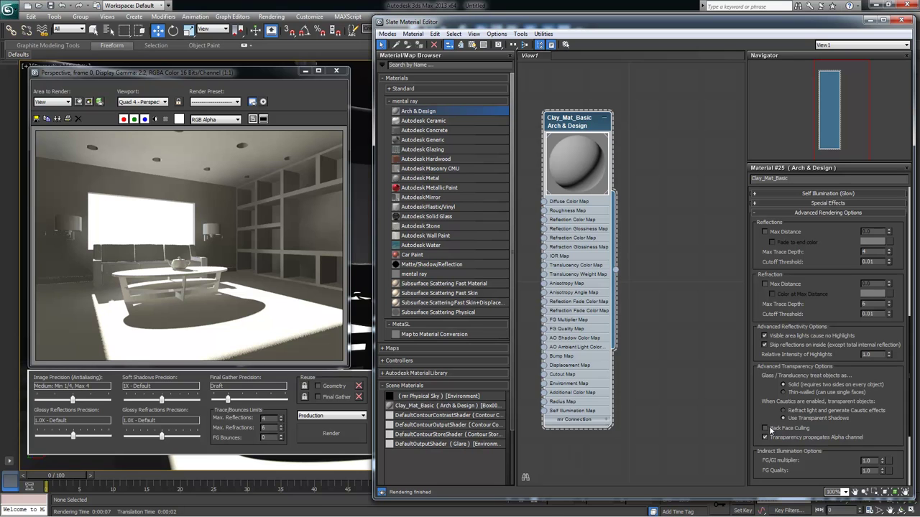
Enable Ambient Occlusion in the special effects of Clay_Mat_Basic
mouse_move(770, 429)
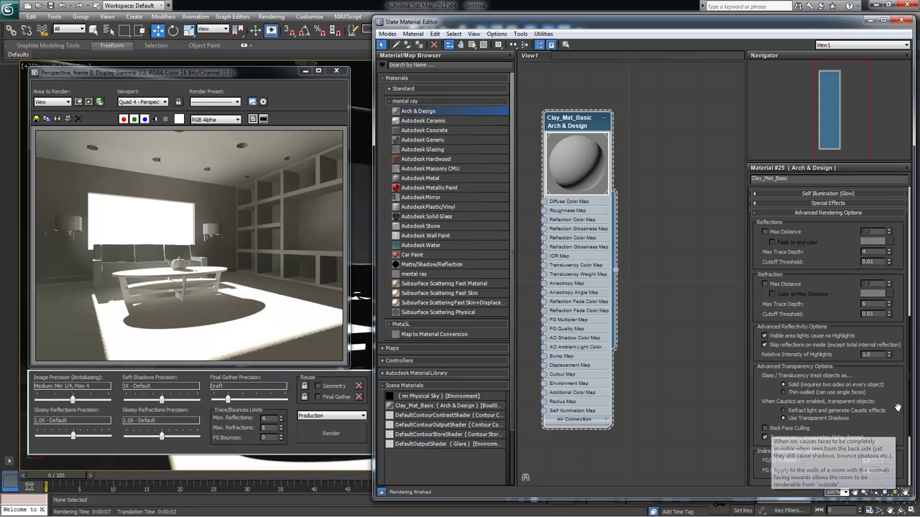
scroll(897, 407, up, 3)
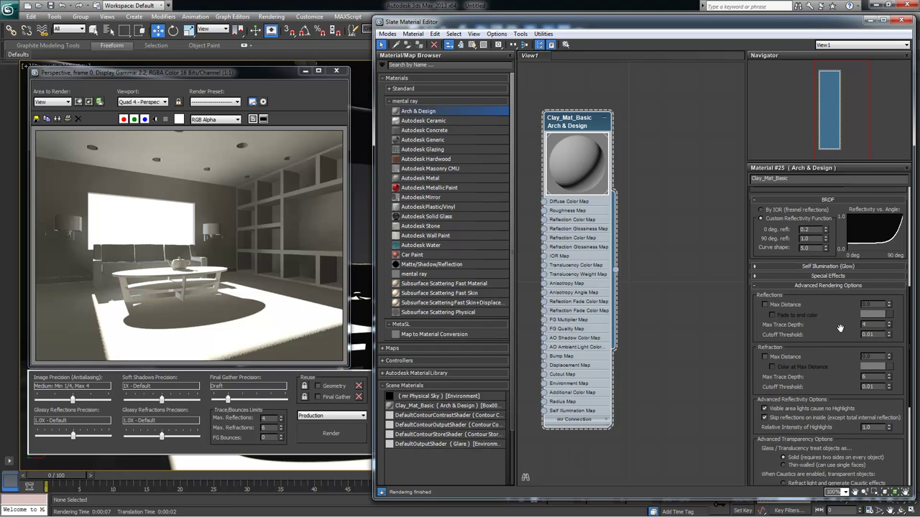
scroll(840, 327, up, 2)
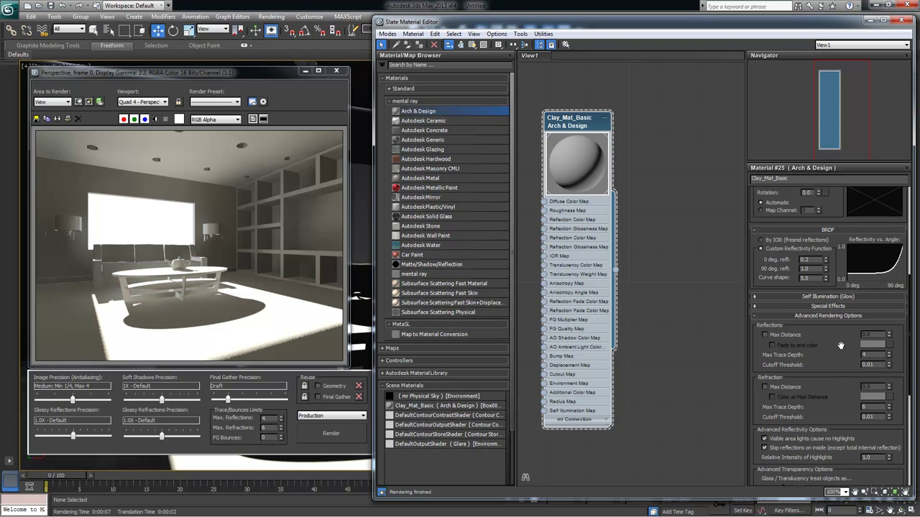
click(766, 318)
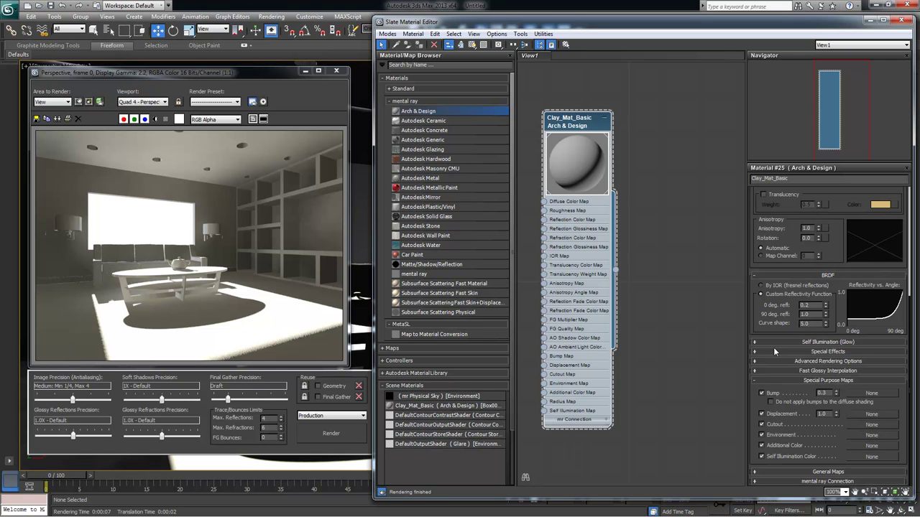
click(791, 350)
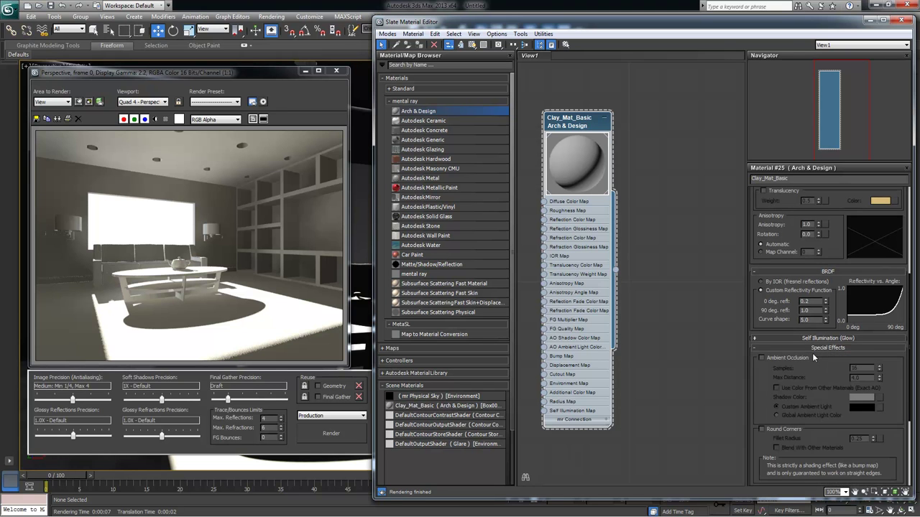
drag(831, 368, 835, 312)
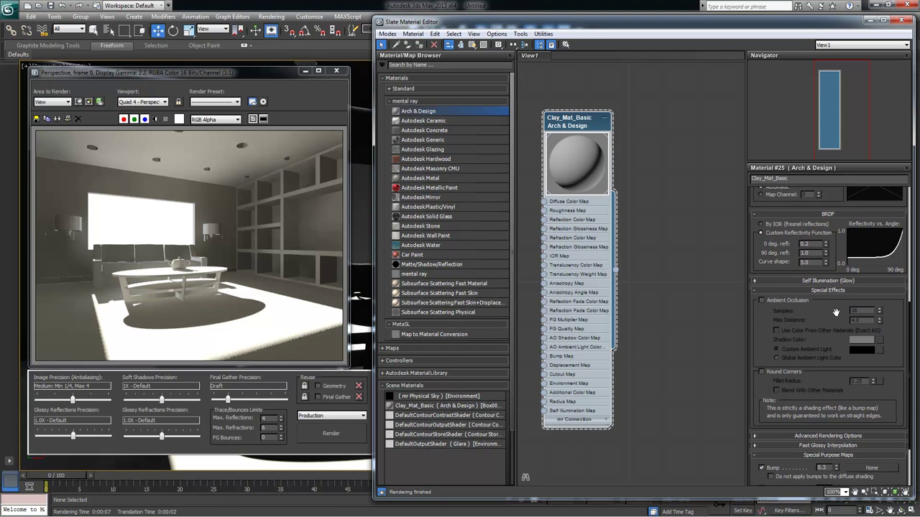
click(774, 302)
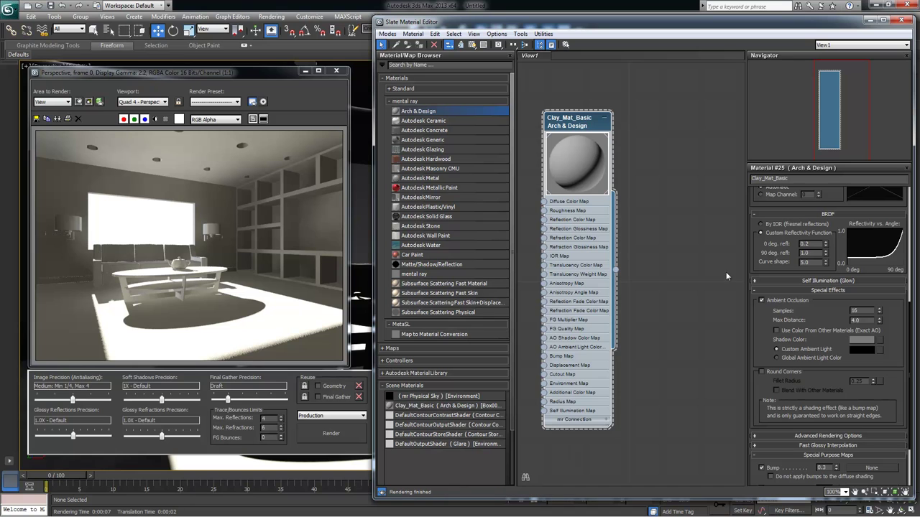
Clone the rendered frame, place the copy beside the original for comparison and render with ambient occlusion
click(58, 119)
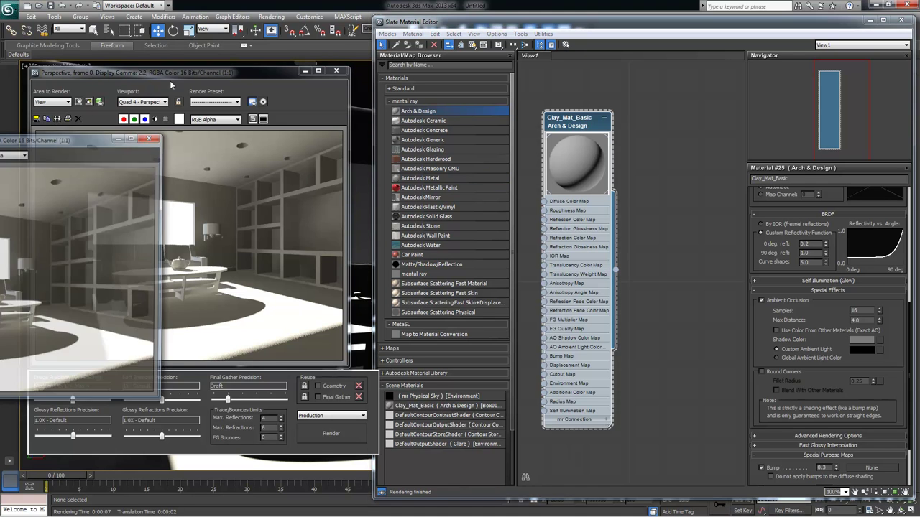
drag(21, 140, 541, 81)
double_click(452, 81)
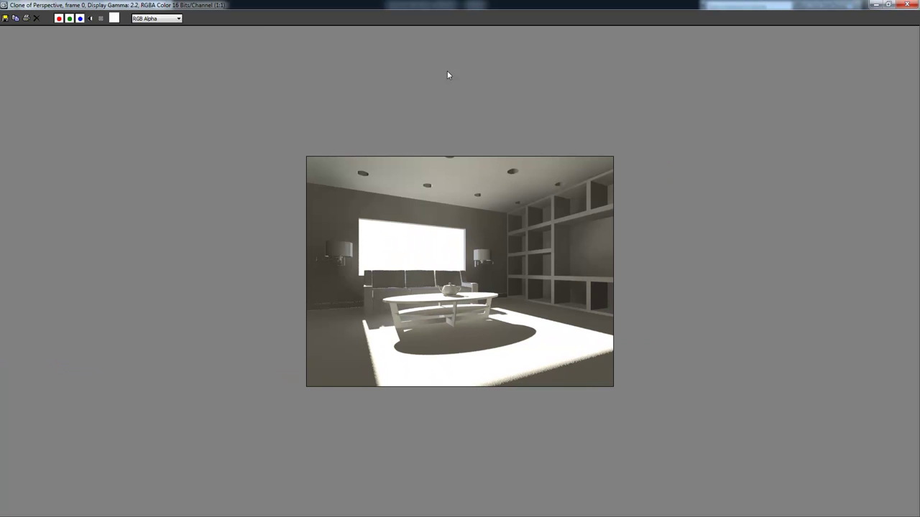
click(888, 4)
drag(437, 85, 426, 72)
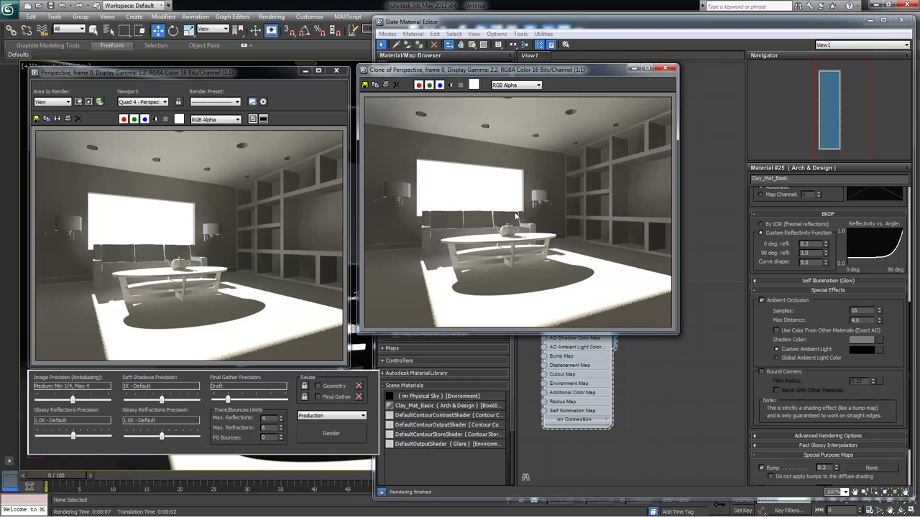
click(309, 431)
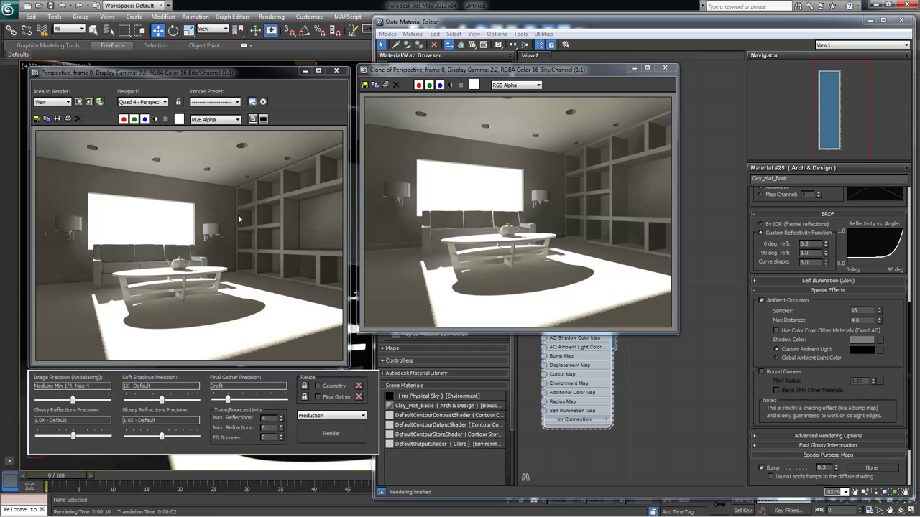
Set the ambient occlusion samples of Clay_Mat_Basic to 64
click(870, 310)
key(BackSpace)
key(BackSpace)
text(64)
key(Return)
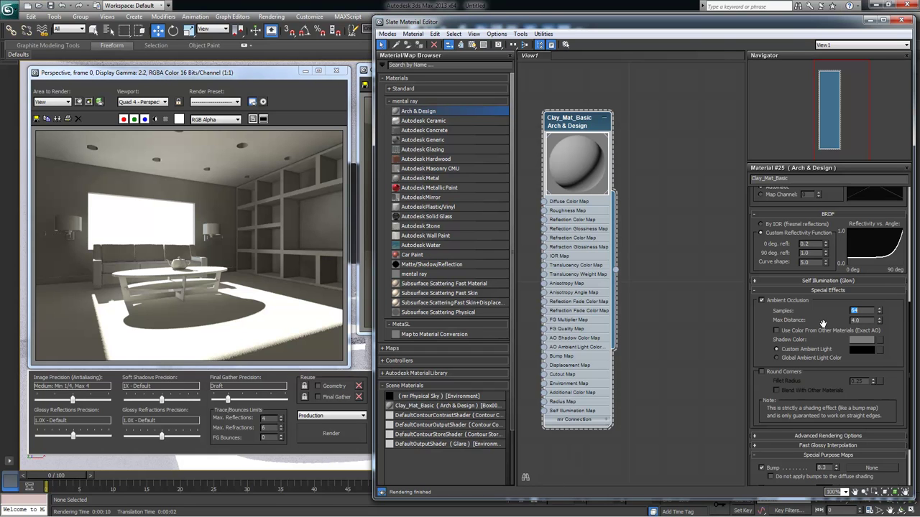
Set the ambient occlusion max distance of Clay_Mat_Basic to 20.0 and render the perspective view
click(863, 320)
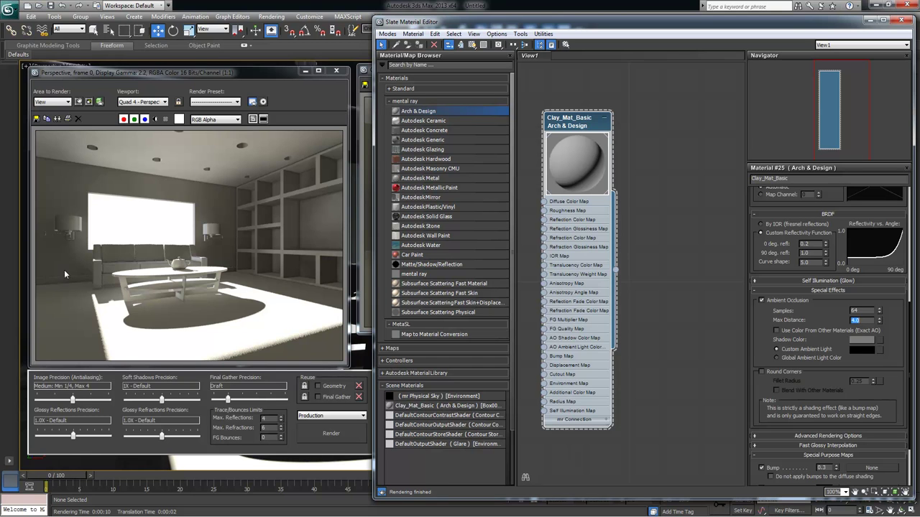
double_click(861, 319)
click(859, 320)
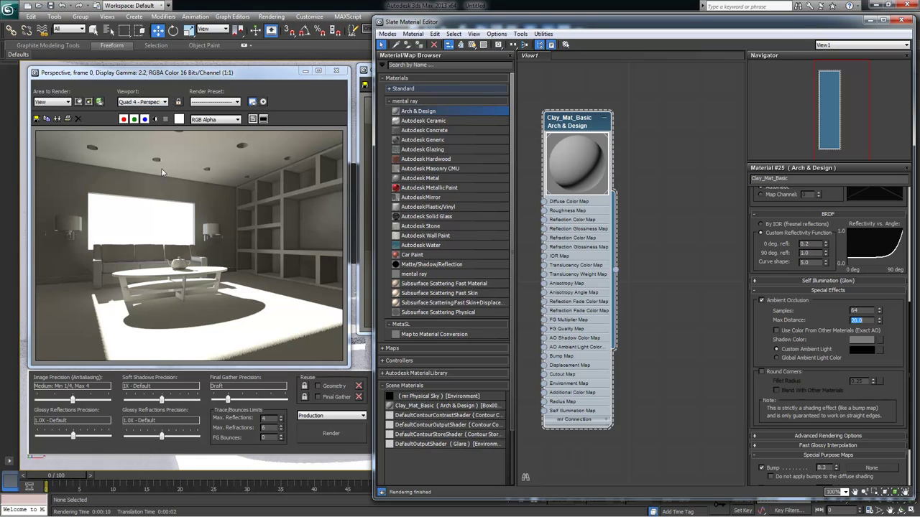
click(327, 432)
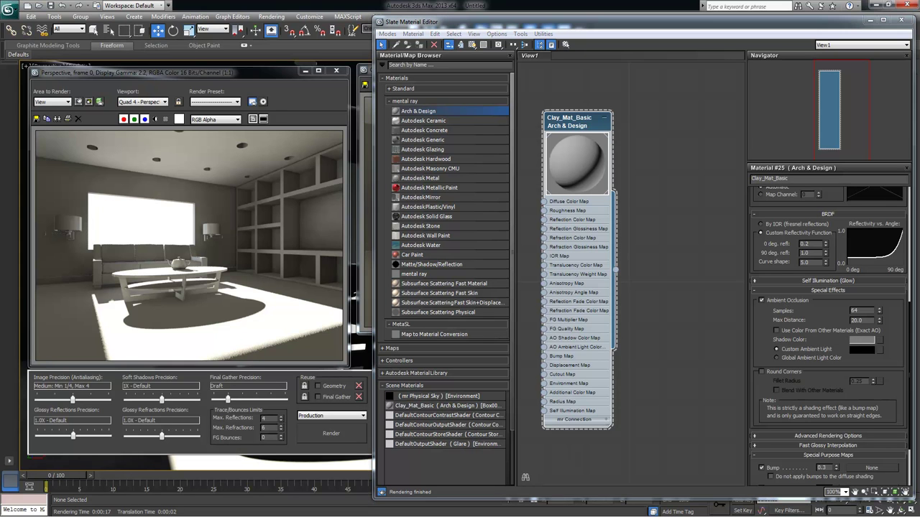
Darken the ambient occlusion shadow color of Clay_Mat_Basic to about 0.078 and render the perspective view again
click(861, 340)
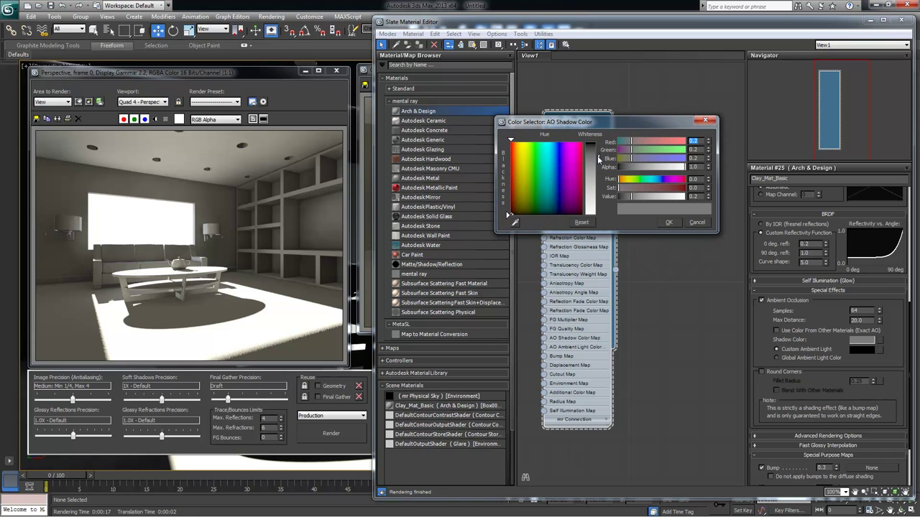
drag(600, 160, 598, 147)
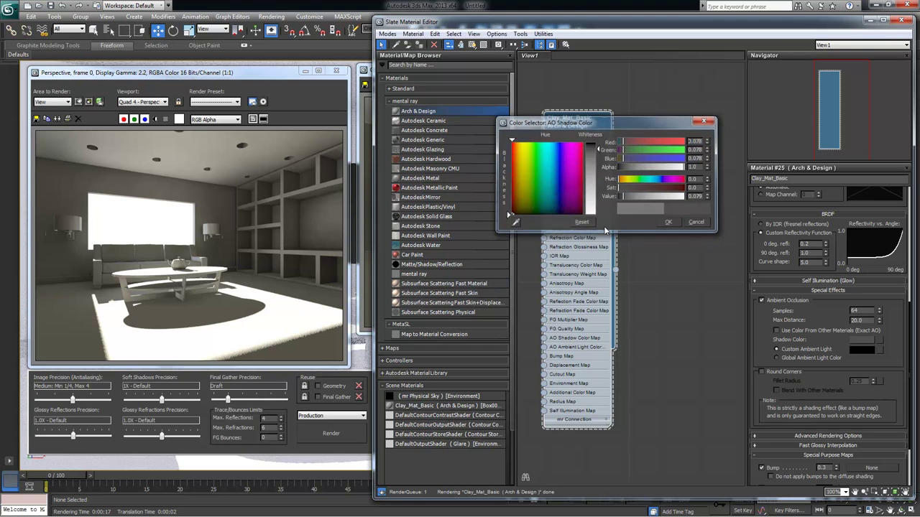
click(669, 222)
click(331, 435)
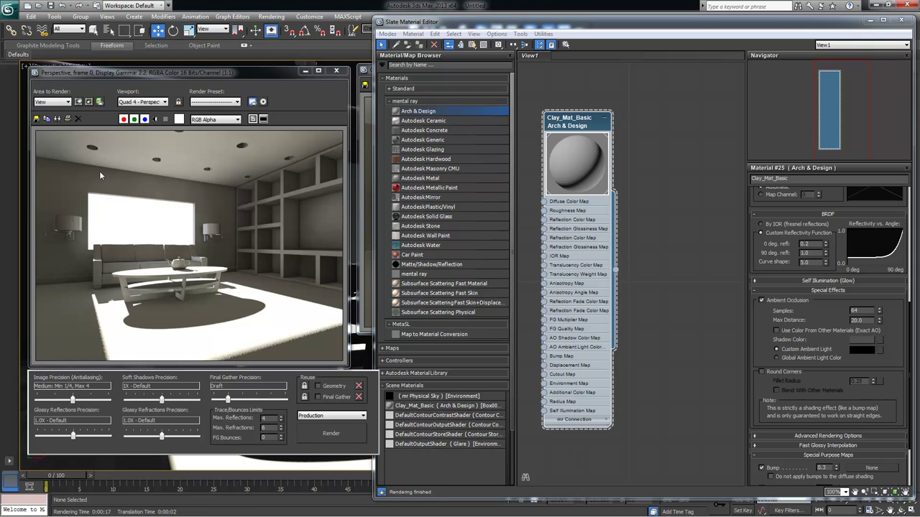
Put the material editor away and close the cloned comparison frame
click(883, 20)
key(m)
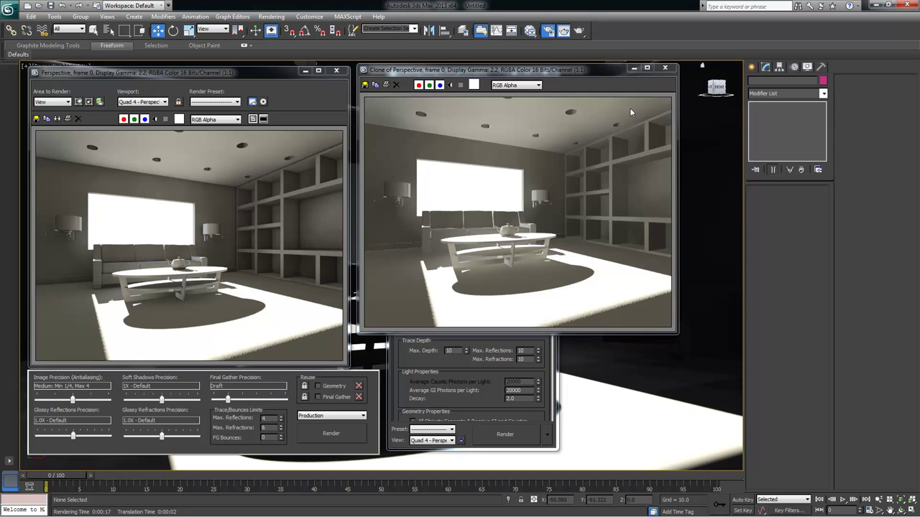
click(665, 68)
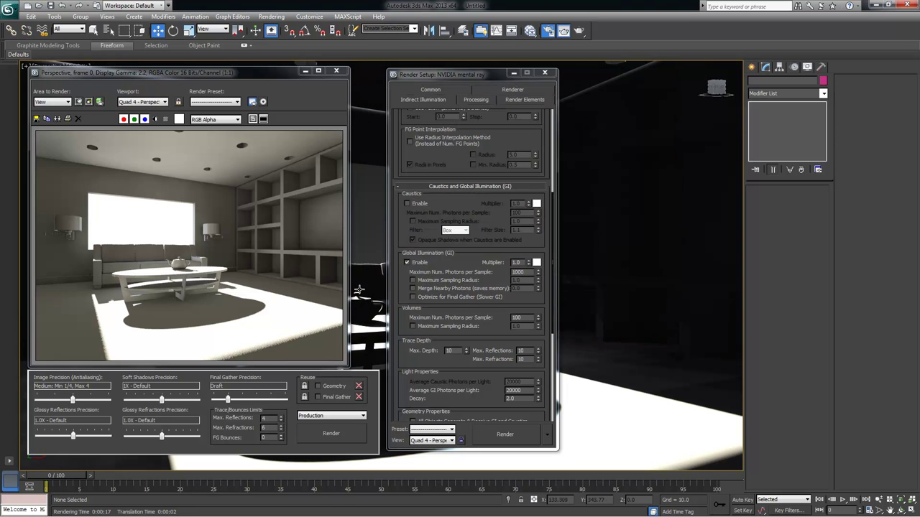
Open the environment settings, set the mr Photographic Exposure Control's exposure value to 8.0 and render the perspective view
click(272, 16)
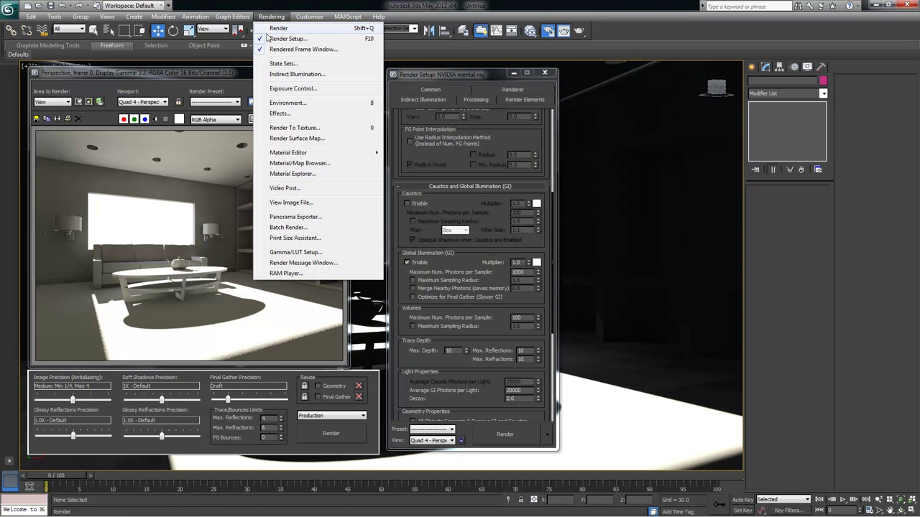
click(288, 102)
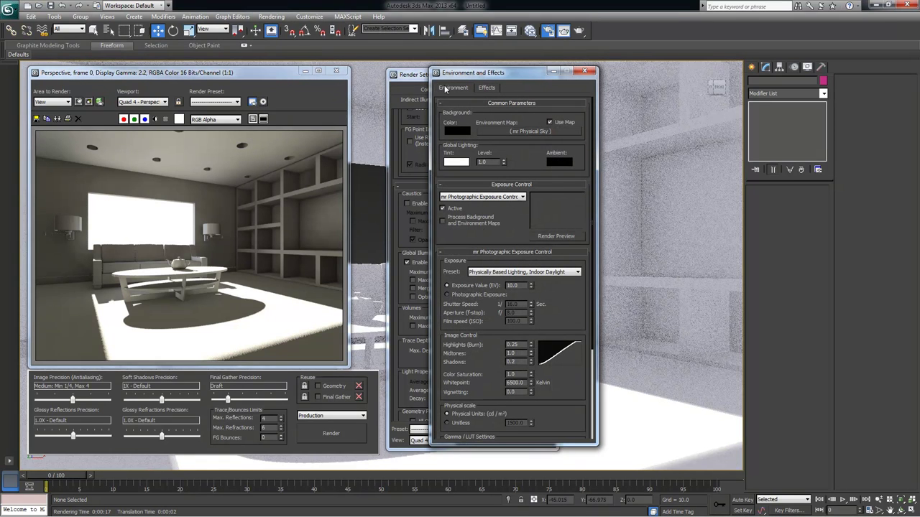
drag(470, 79, 441, 92)
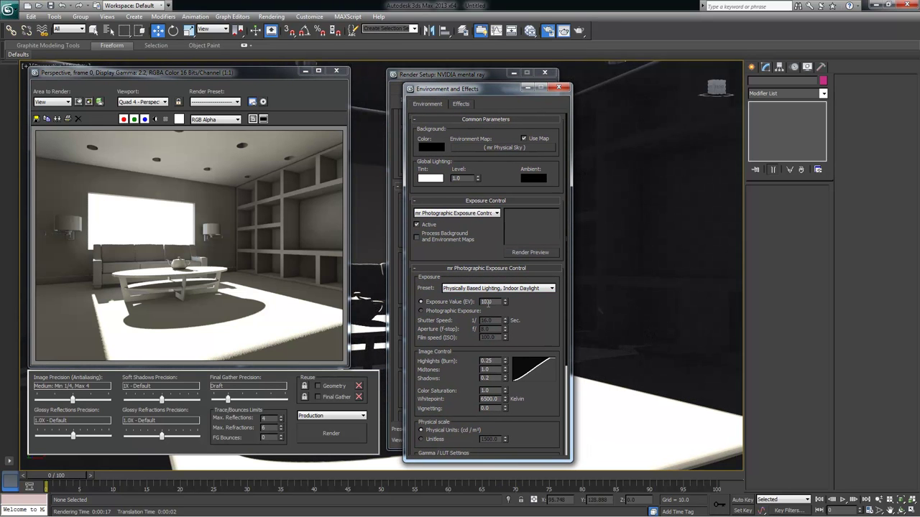
drag(482, 301, 500, 308)
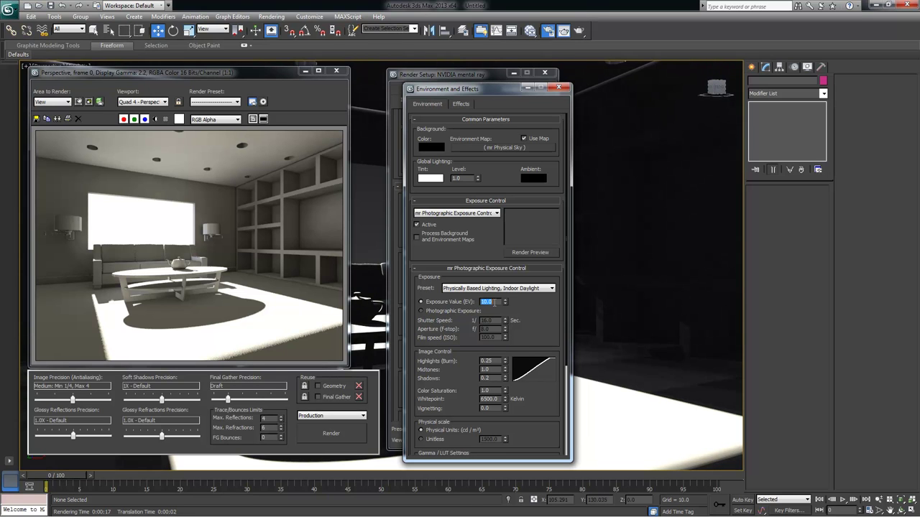
key(Return)
click(324, 428)
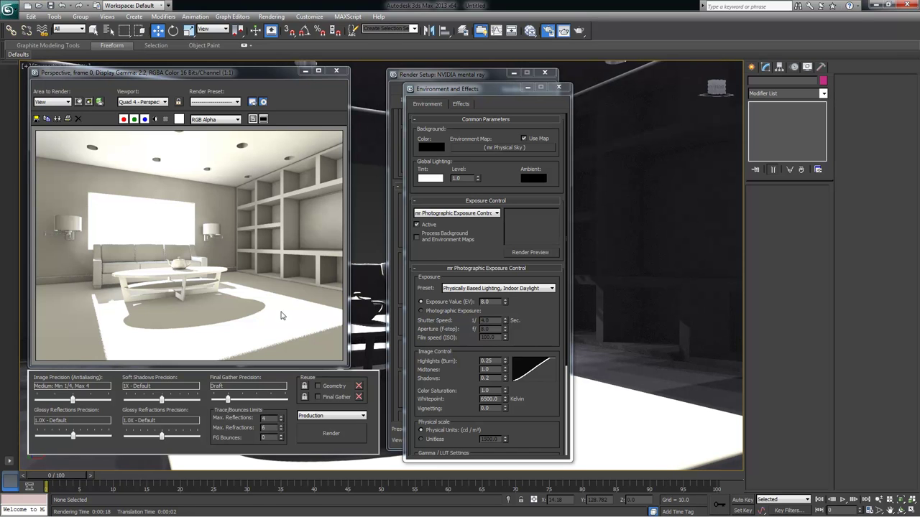
Set the photographic exposure value (EV) to 12.0 and render the perspective view
double_click(494, 305)
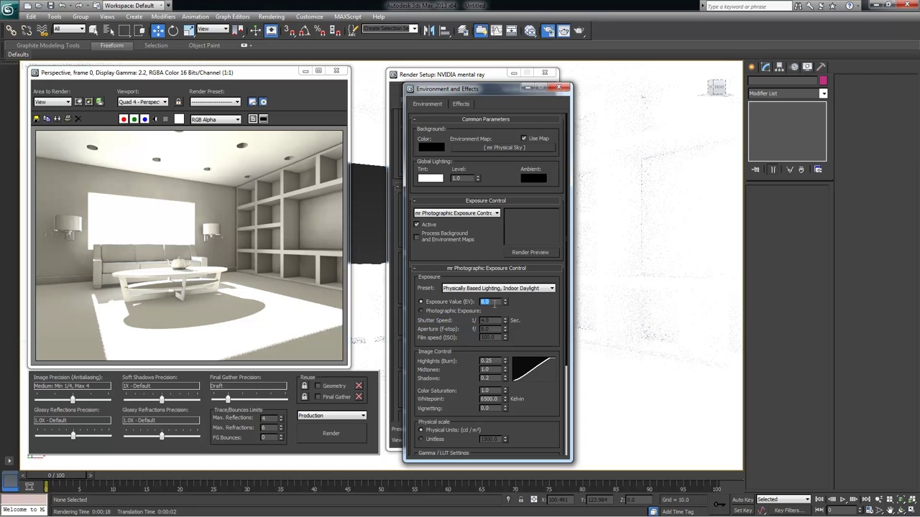
text(12)
key(Return)
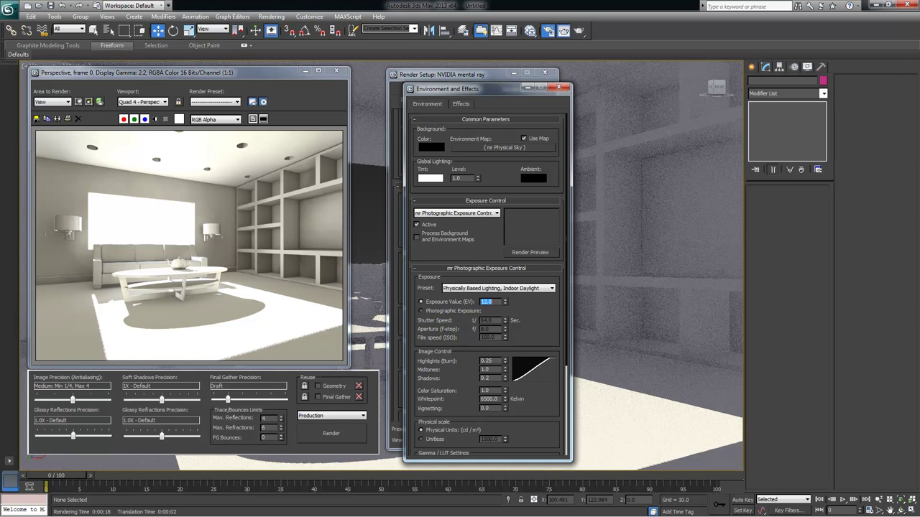
click(331, 434)
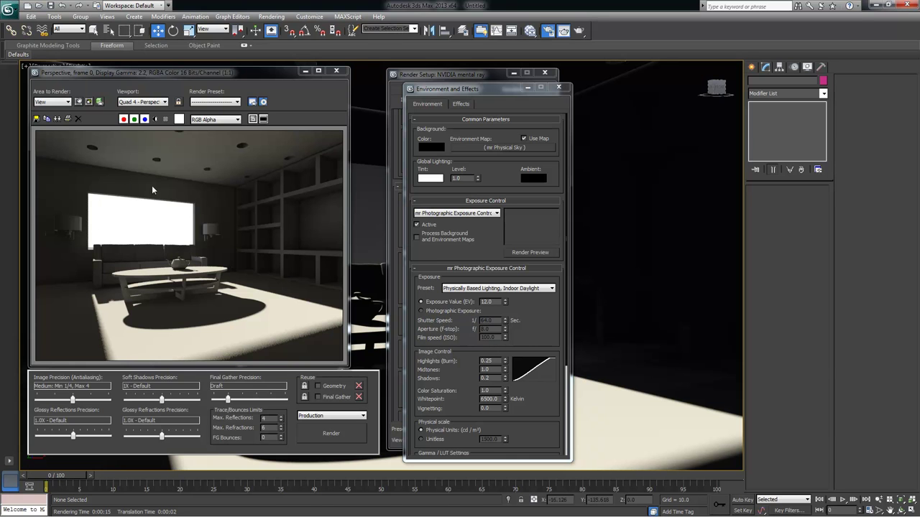
Close the environment and render setup dialogs, minimize the rendered frame and show all four viewports
click(559, 87)
click(547, 73)
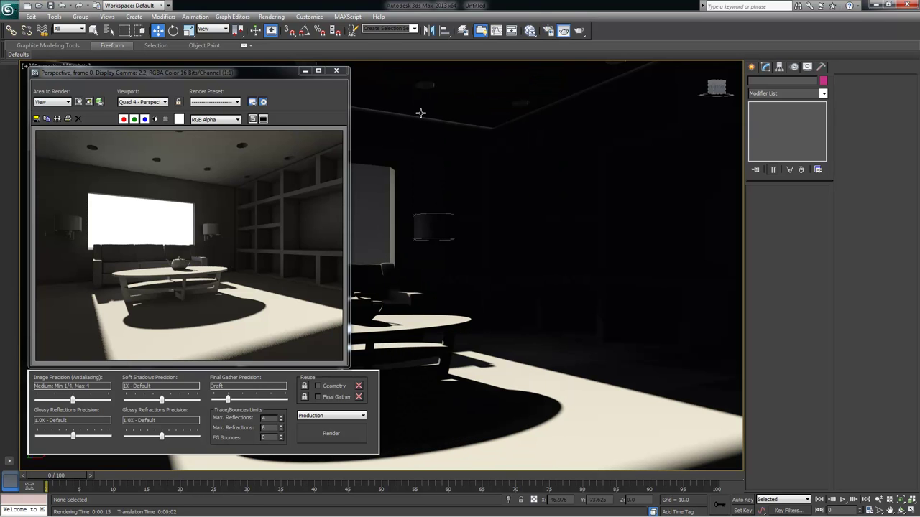
click(305, 70)
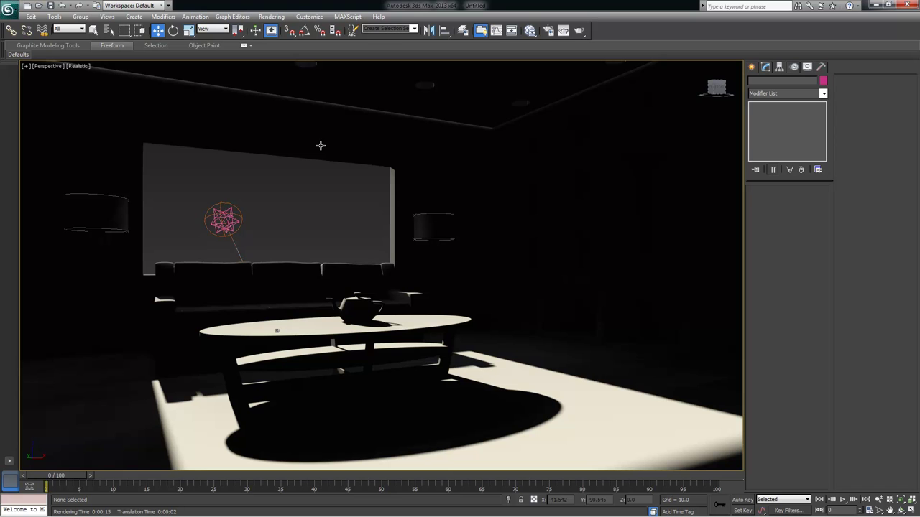
key(alt+w)
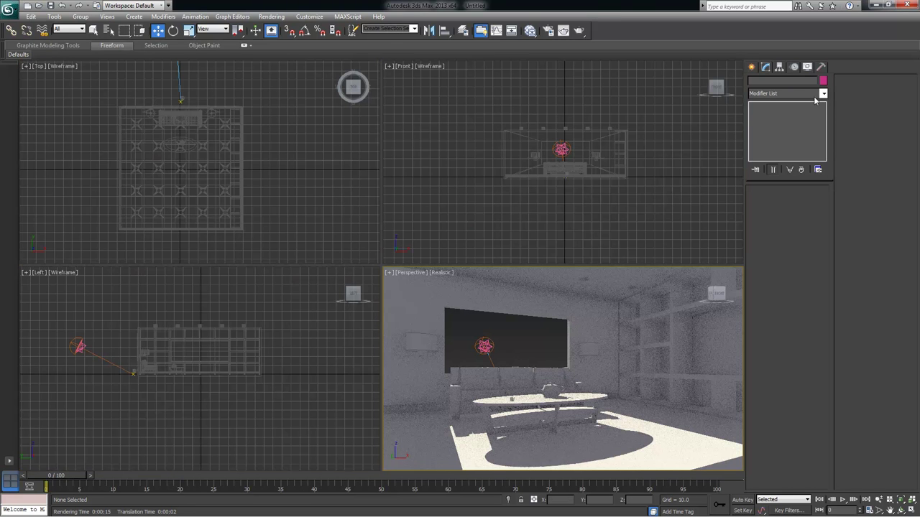
Create an mr Sky Portal over the window opening in the Front view, about 27 long and 54.5 wide
click(752, 67)
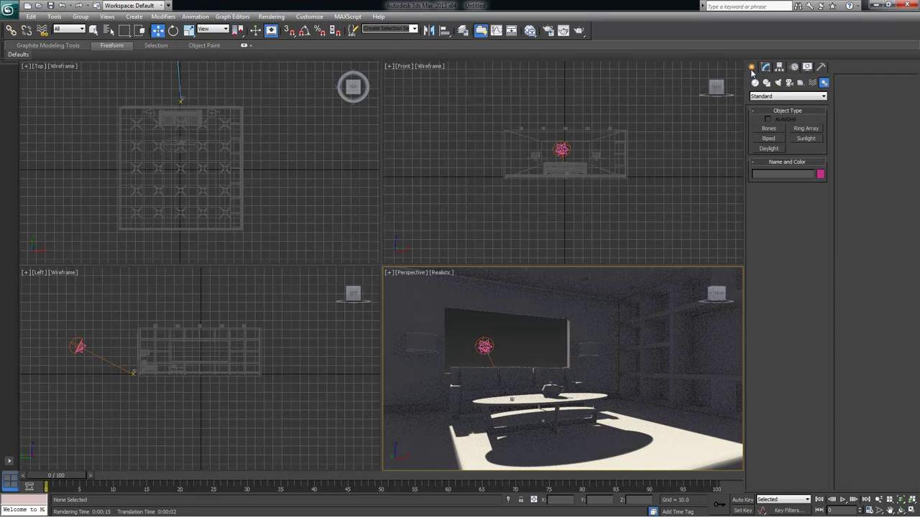
click(778, 84)
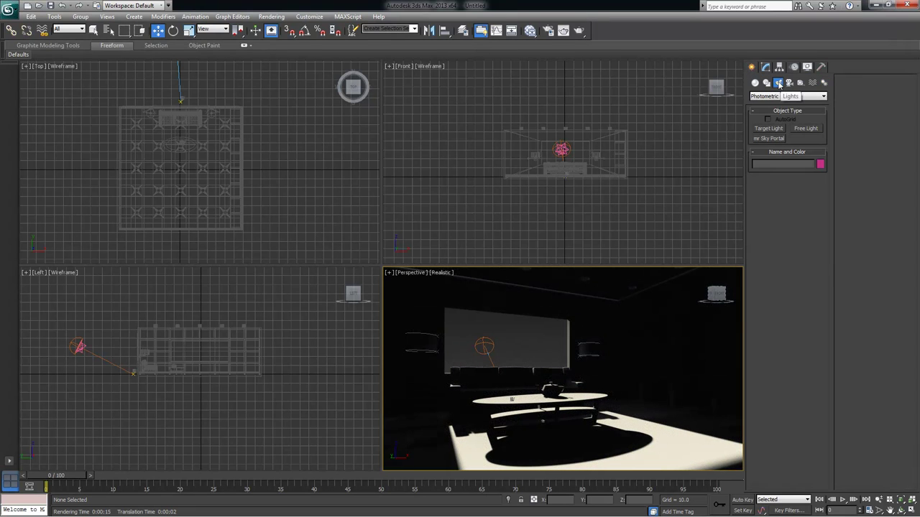
scroll(647, 164, up, 5)
mouse_move(581, 162)
middle_down()
mouse_move(571, 160)
mouse_move(586, 156)
middle_up()
scroll(571, 159, up, 2)
click(778, 138)
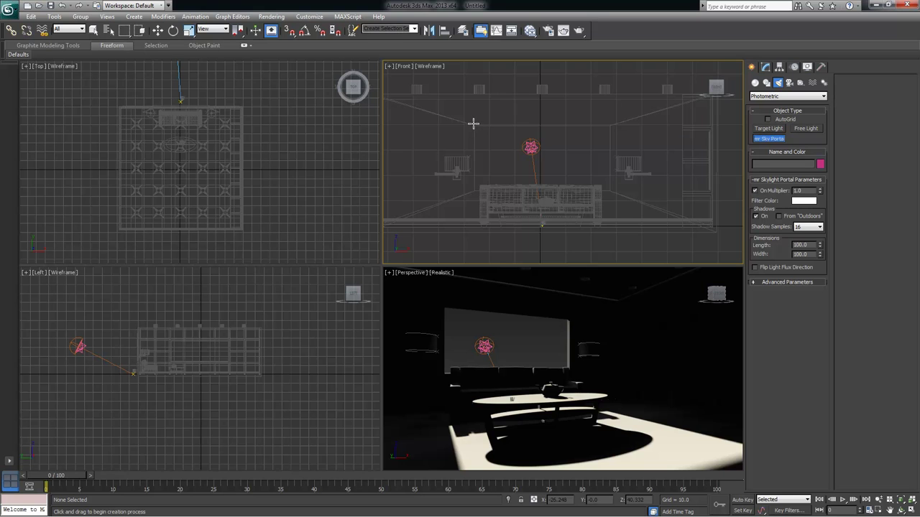
drag(474, 124, 612, 192)
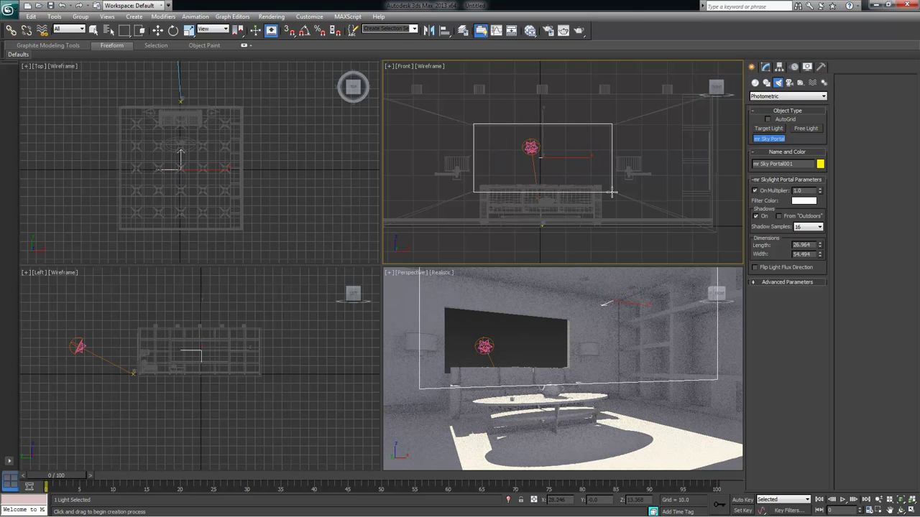
Move the sky portal in the Top view to just outside the window wall, at about Y 71.4
key(w)
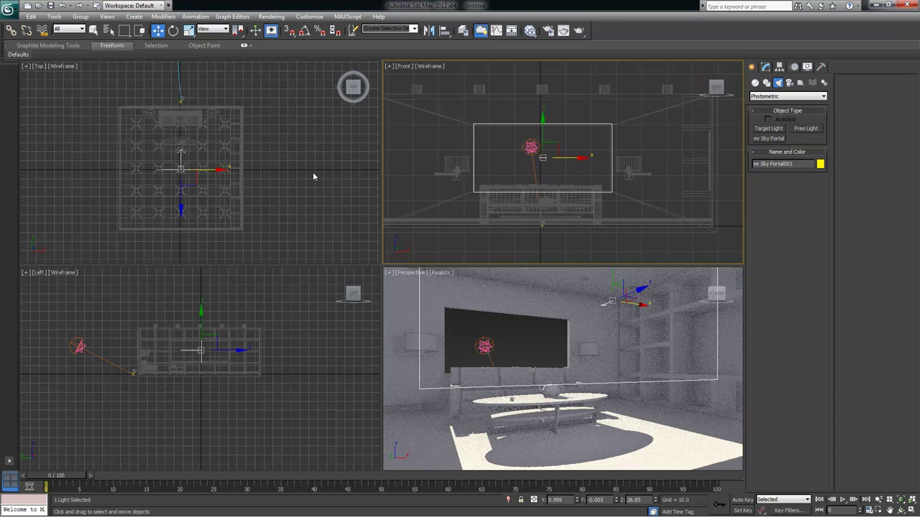
middle_drag(290, 179, 281, 192)
drag(173, 145, 177, 82)
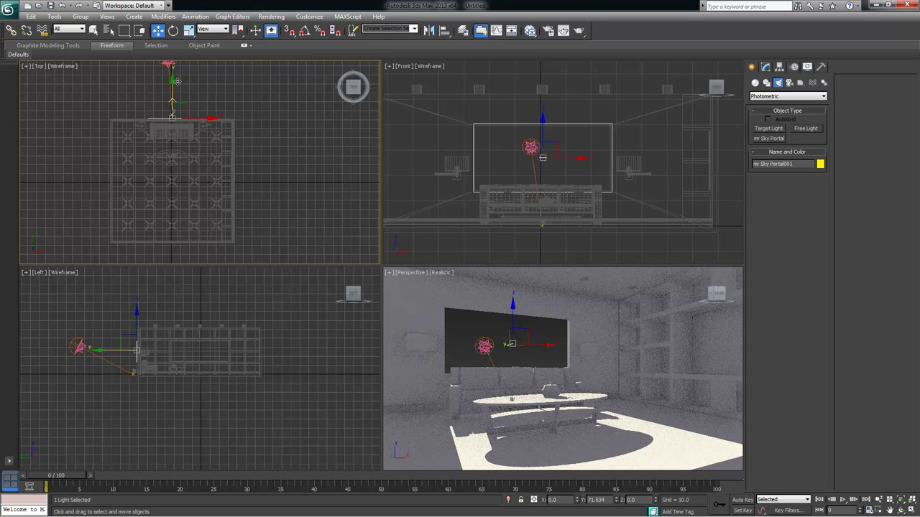
scroll(226, 165, up, 3)
scroll(170, 122, up, 4)
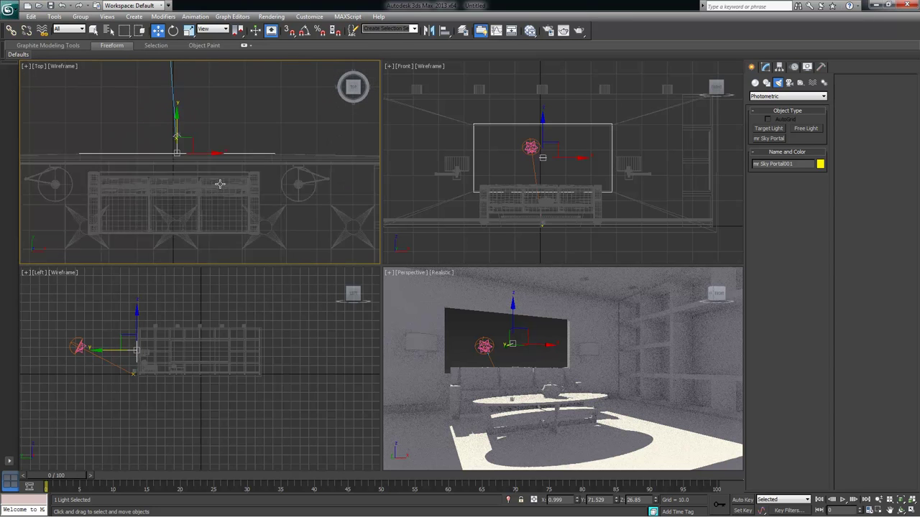
drag(166, 112, 167, 114)
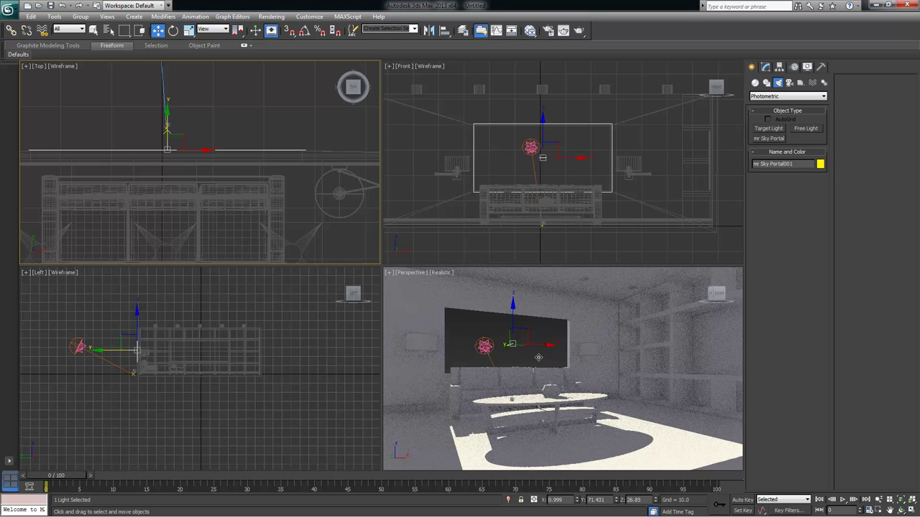
Maximize the perspective view, turned to see the window wall from outside, and display it in wireframe
alt+middle_drag(501, 359, 569, 355)
alt+middle_drag(568, 355, 591, 361)
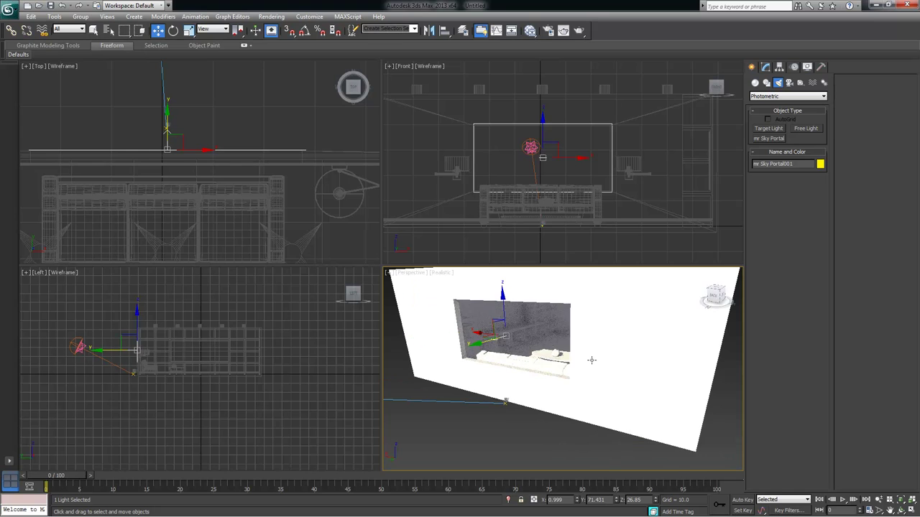
key(alt+w)
alt+middle_drag(433, 264, 464, 312)
key(F3)
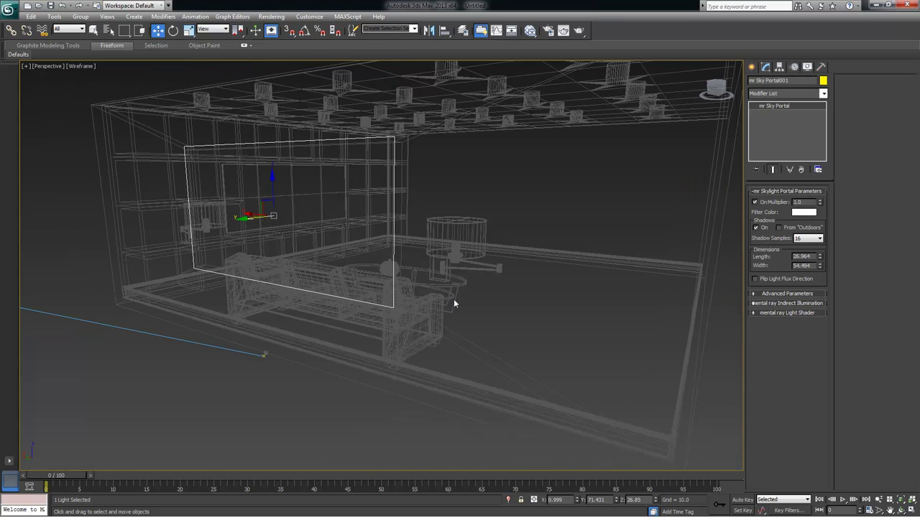
Examine from the side which way the sky portal's flux arrow points relative to the room and the sun
alt+middle_drag(471, 273, 411, 214)
alt+middle_drag(342, 153, 99, 146)
alt+middle_drag(192, 212, 232, 223)
click(355, 219)
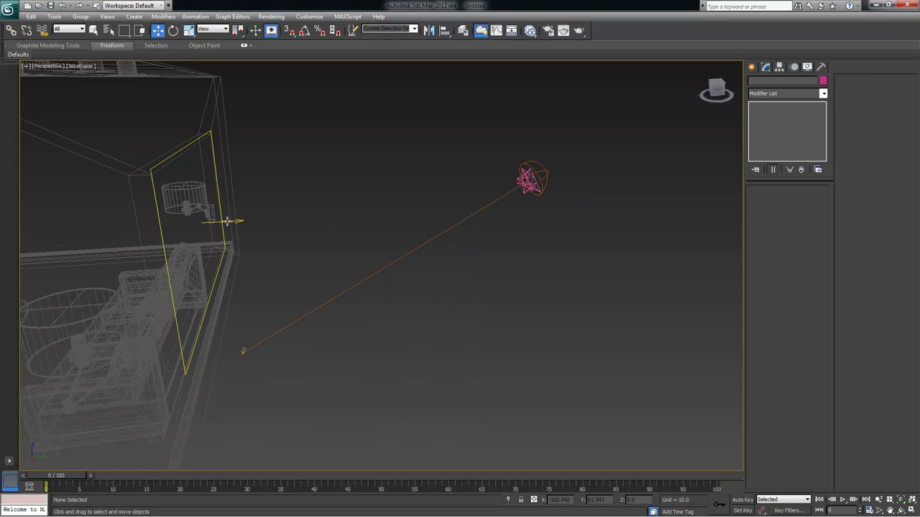
click(216, 174)
click(264, 232)
click(239, 221)
click(302, 228)
alt+middle_drag(189, 225, 300, 230)
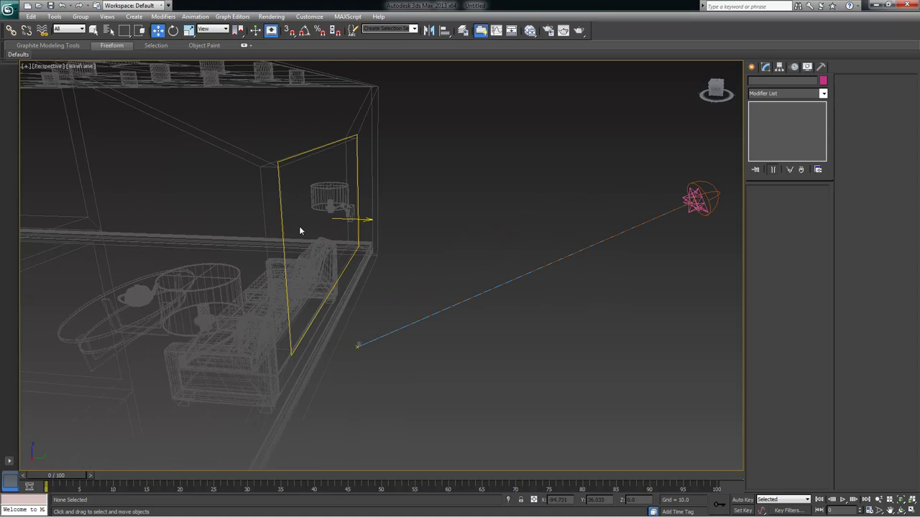
Flip the light flux direction of the mr Sky Portal and return the perspective view to the room's interior
click(367, 218)
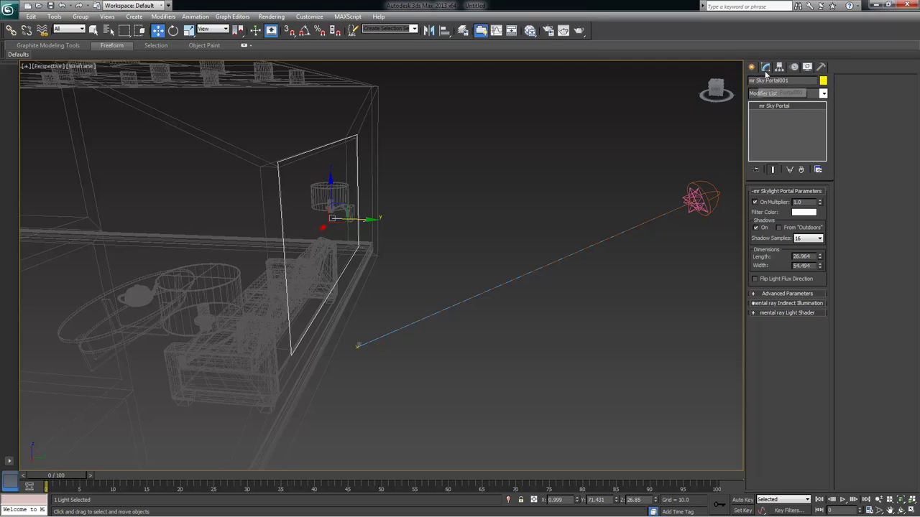
click(791, 281)
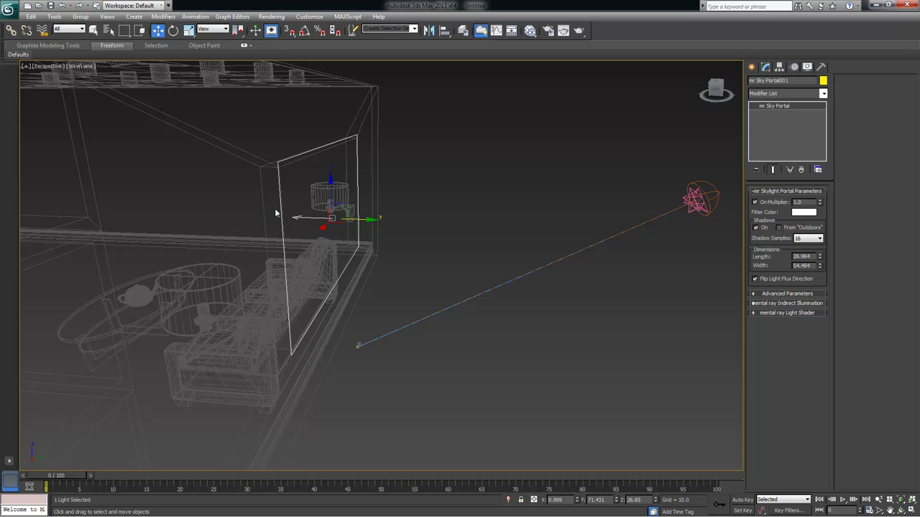
alt+middle_drag(314, 228, 474, 235)
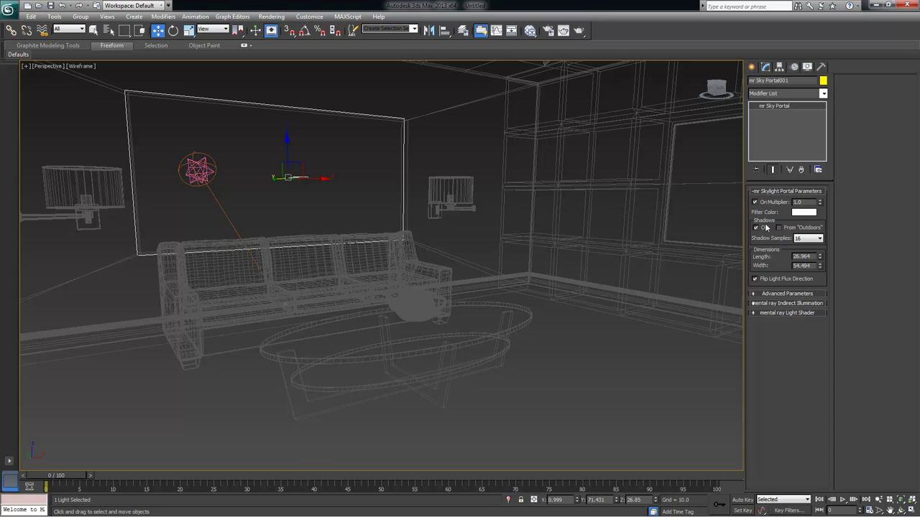
alt+middle_drag(438, 298, 486, 302)
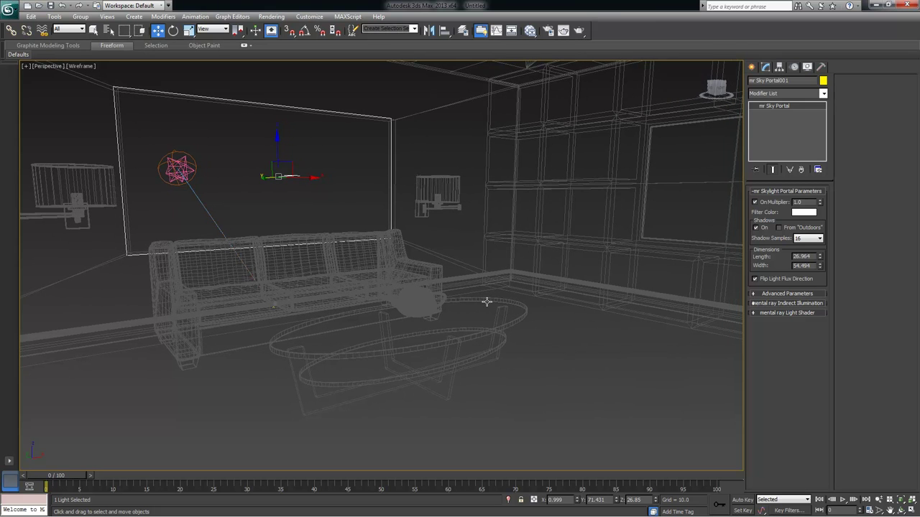
Display the perspective view shaded again, lower the viewing angle slightly and render the room's interior
key(F3)
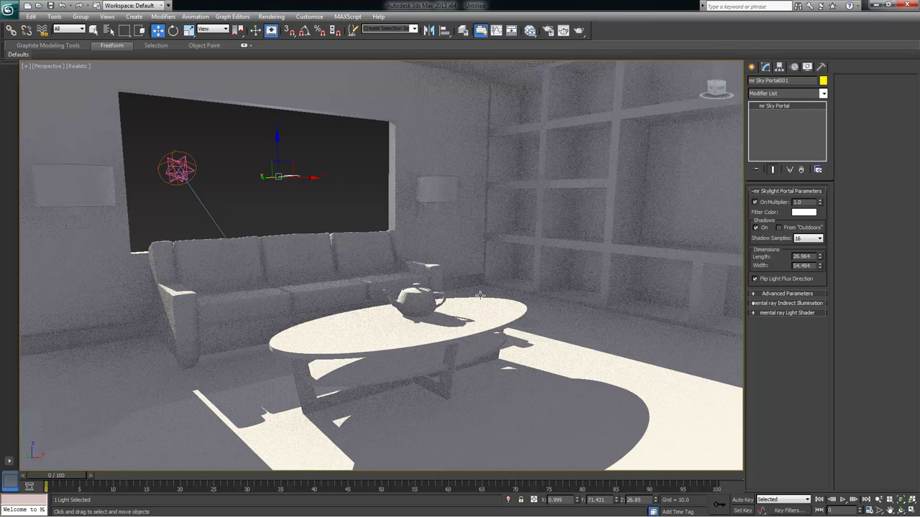
alt+middle_drag(462, 287, 511, 311)
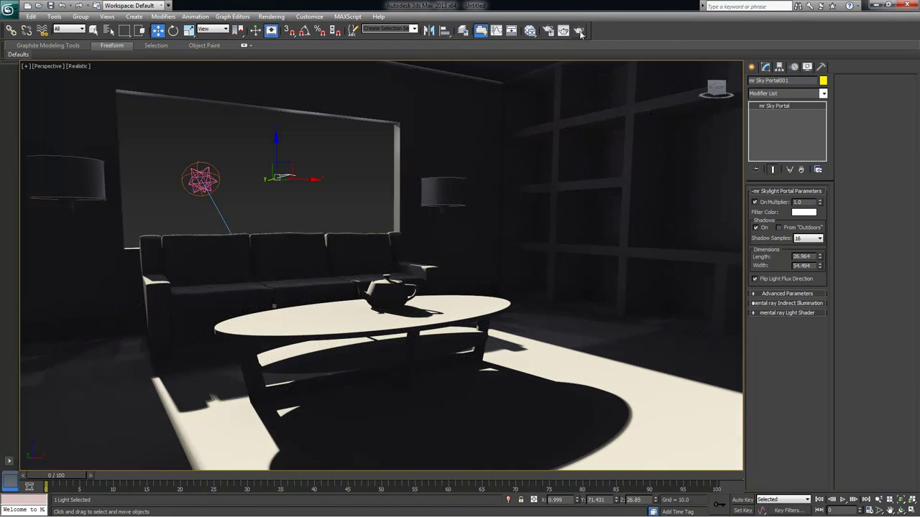
click(564, 30)
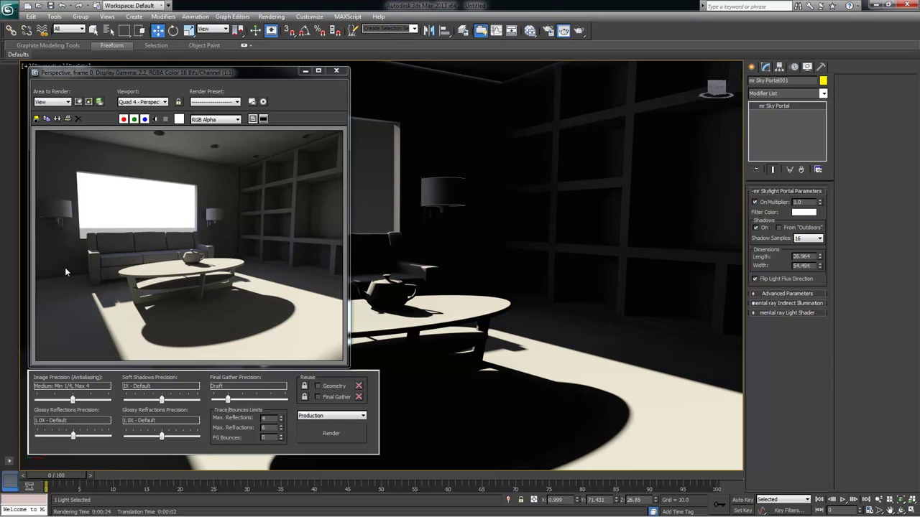
mouse_move(129, 73)
mouse_down()
mouse_move(139, 78)
mouse_move(122, 76)
mouse_up()
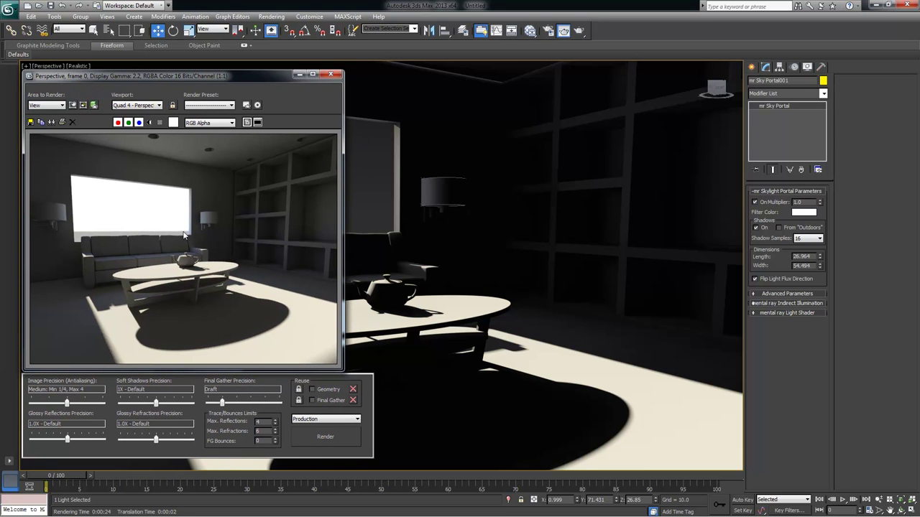
click(299, 74)
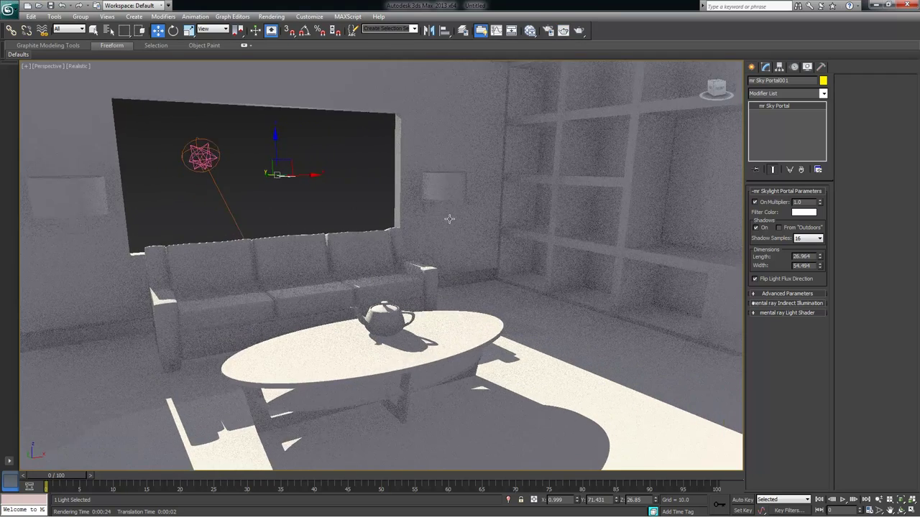
Render the room again from a slightly higher angle to check the horizon through the window
mouse_move(450, 218)
alt+middle_down()
mouse_move(447, 168)
mouse_move(449, 201)
alt+middle_up()
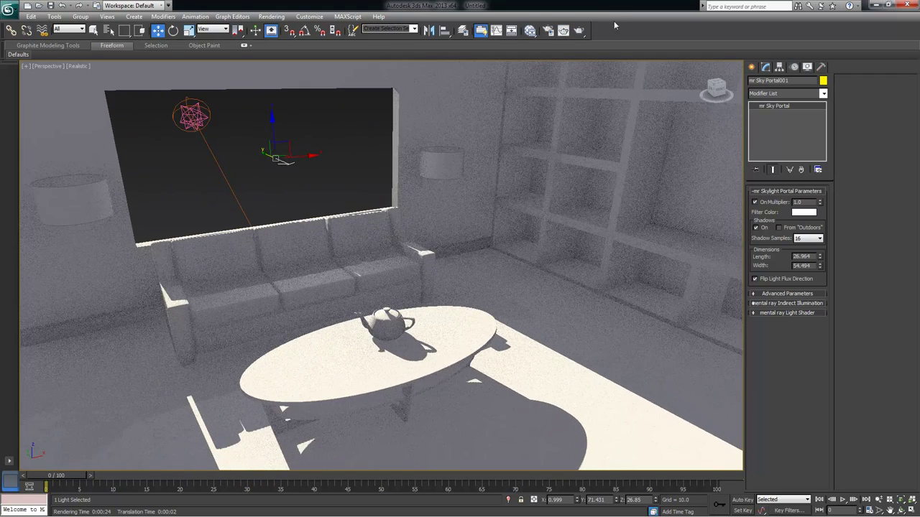
click(582, 30)
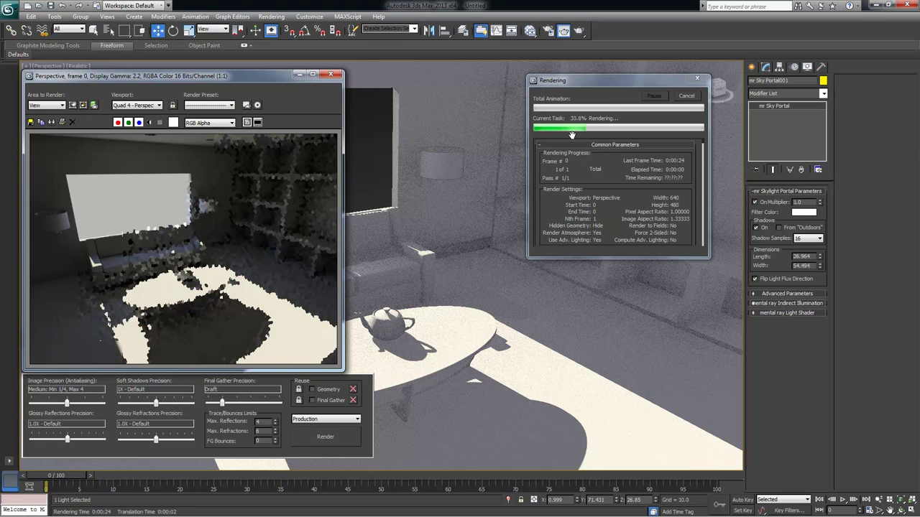
click(686, 95)
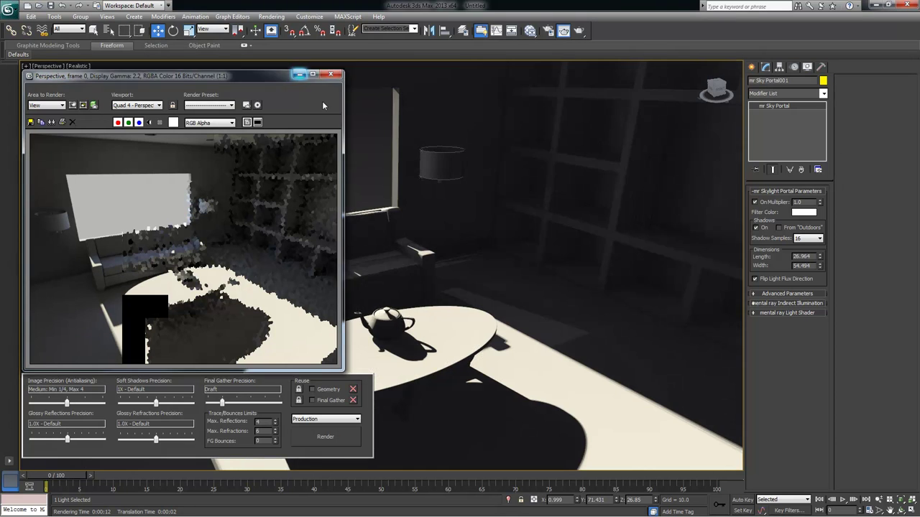
click(330, 74)
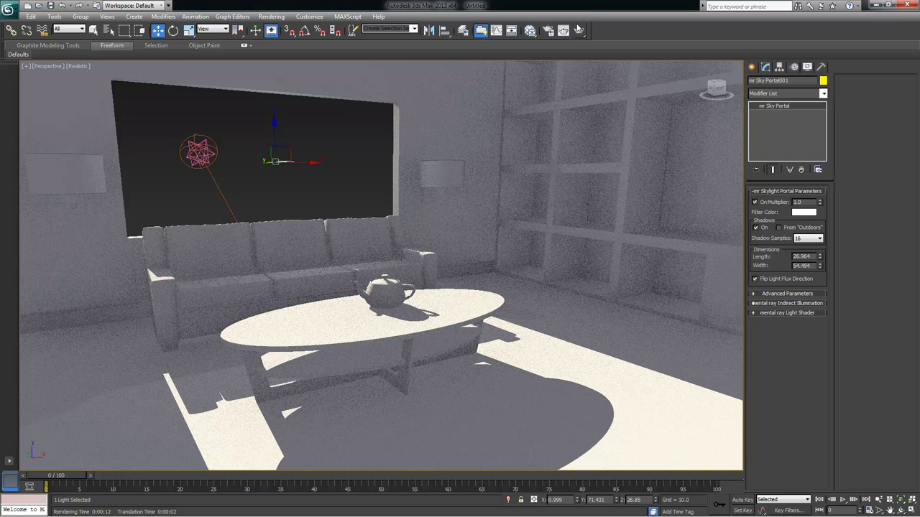
click(563, 30)
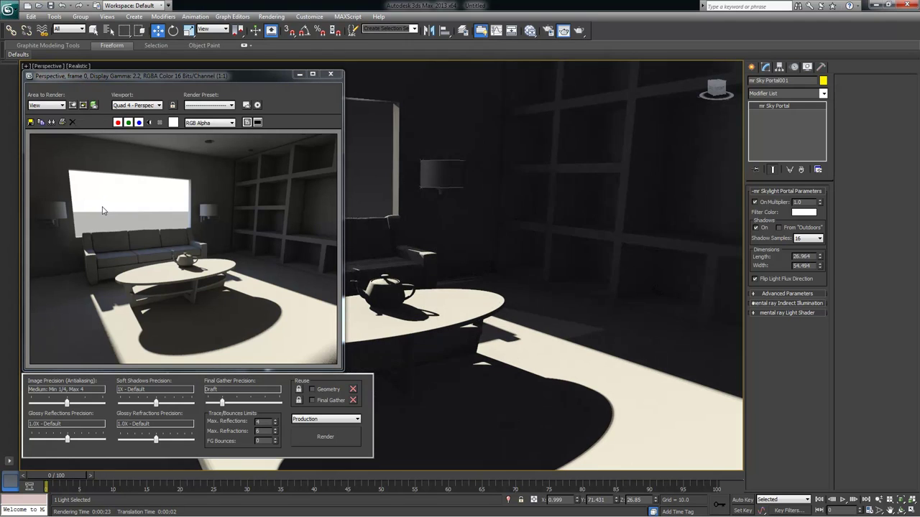
click(330, 74)
Set the mr Sky horizon height of the Daylight system to -2.0
click(205, 144)
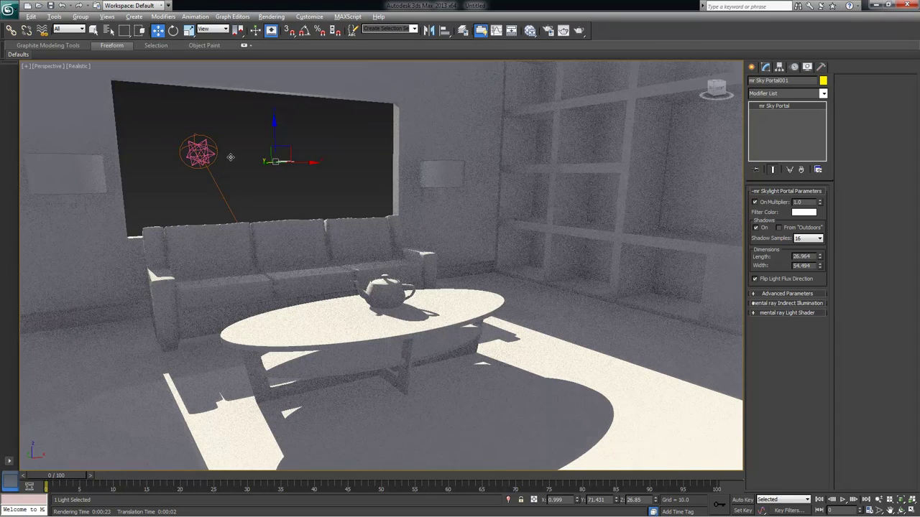
key(alt+w)
middle_drag(233, 183, 180, 197)
click(154, 127)
middle_drag(153, 127, 142, 90)
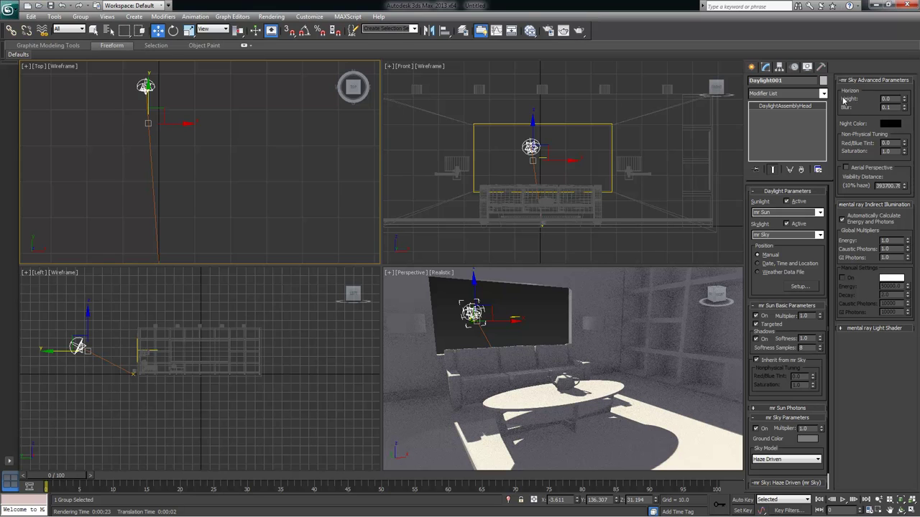
double_click(890, 99)
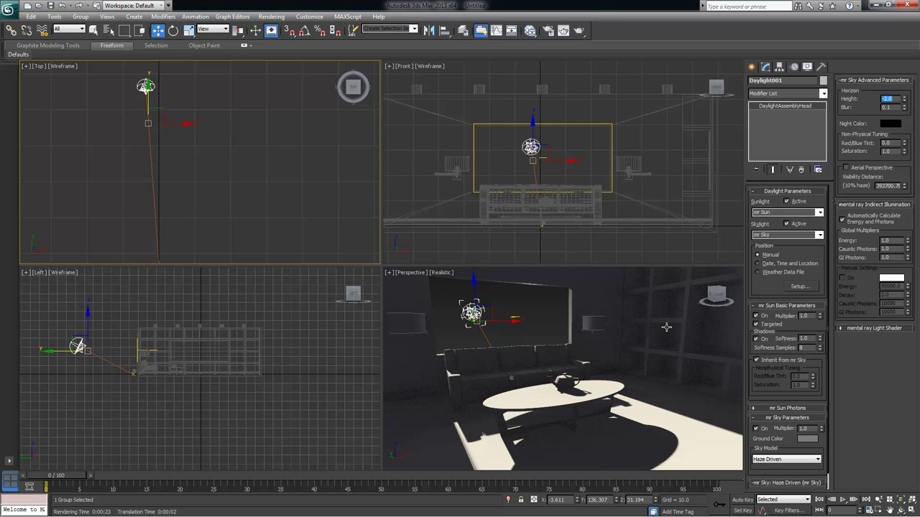
Select the sky portal, maximize the perspective view and re-render the room
click(522, 311)
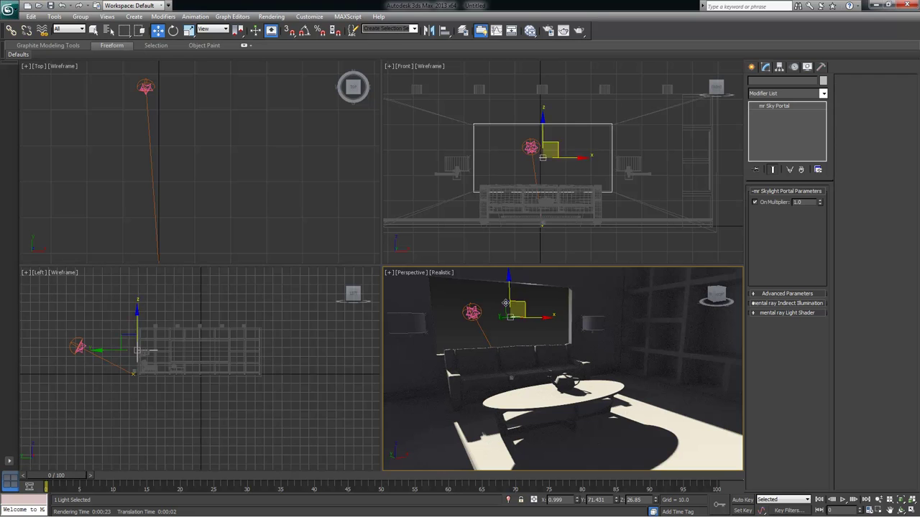
click(511, 318)
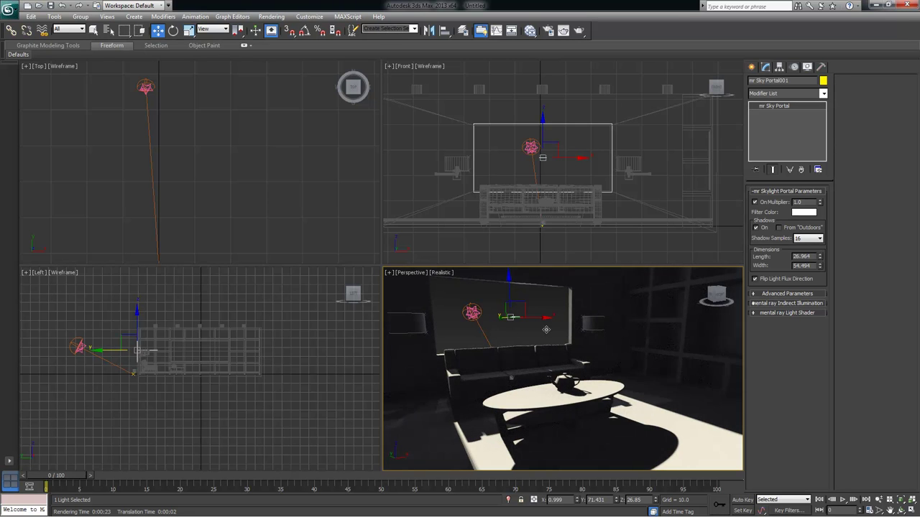
key(alt+w)
alt+middle_drag(501, 319, 495, 309)
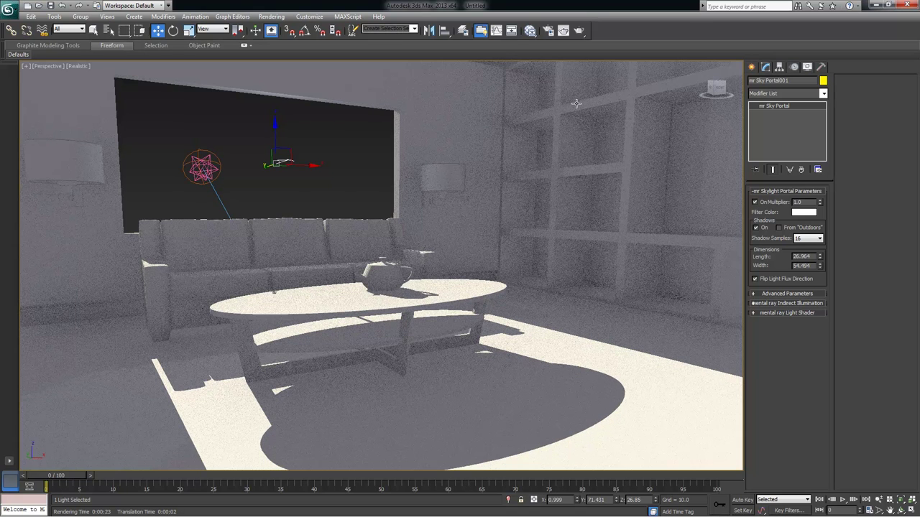
click(581, 31)
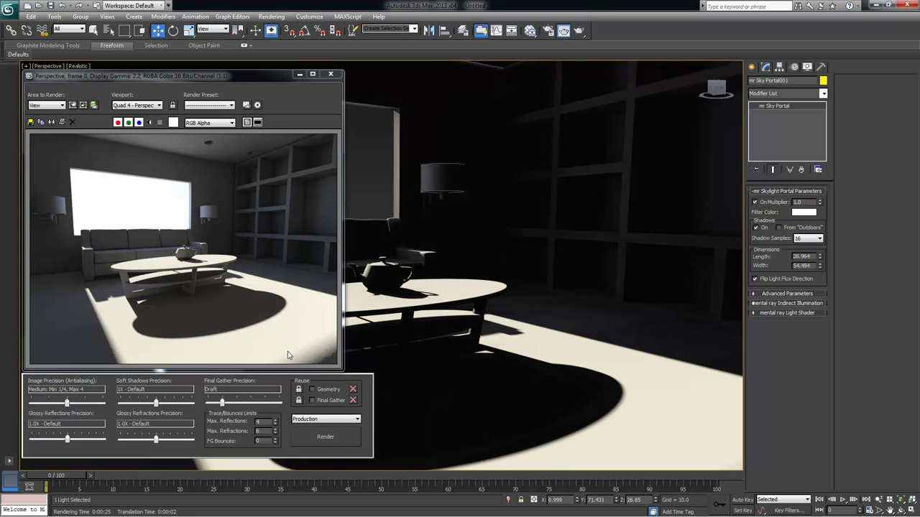
Place the rendered frame window beside the perspective view's window opening so both can be compared
drag(161, 81, 177, 80)
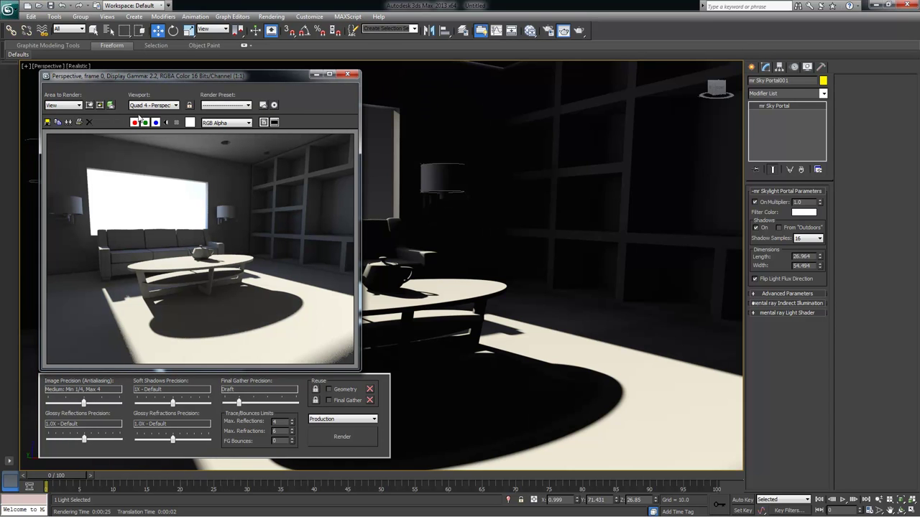
drag(200, 367, 194, 371)
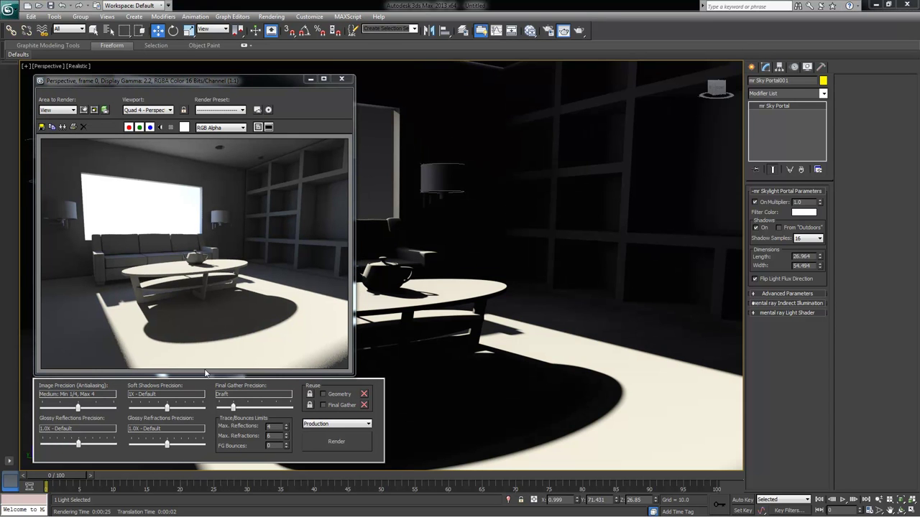
drag(227, 85, 470, 85)
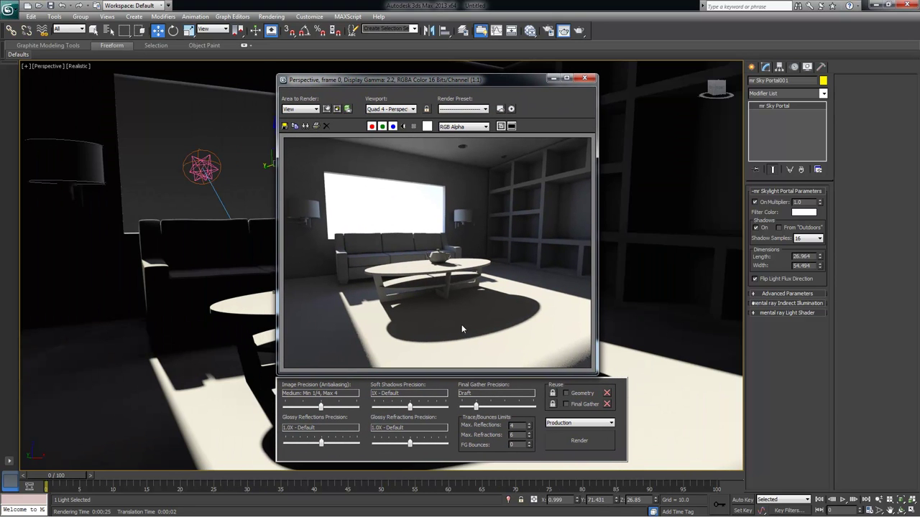
drag(401, 85, 497, 84)
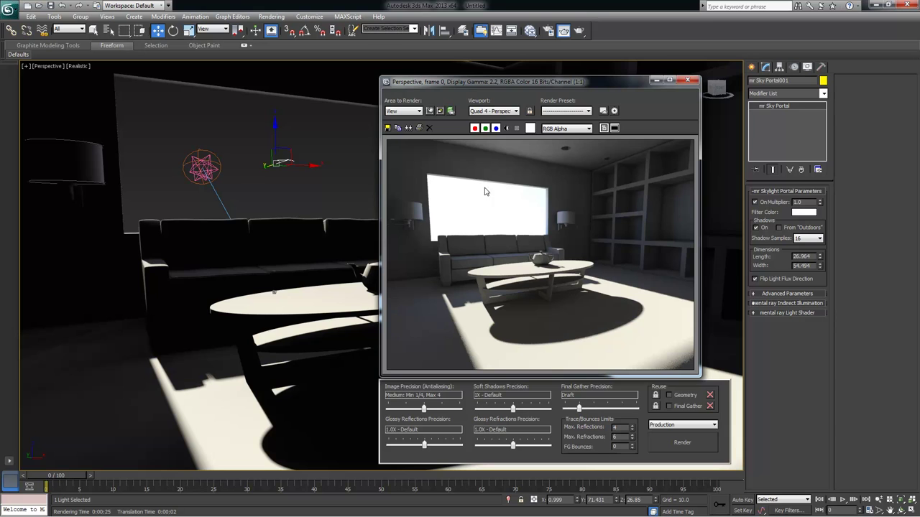
drag(518, 83, 523, 82)
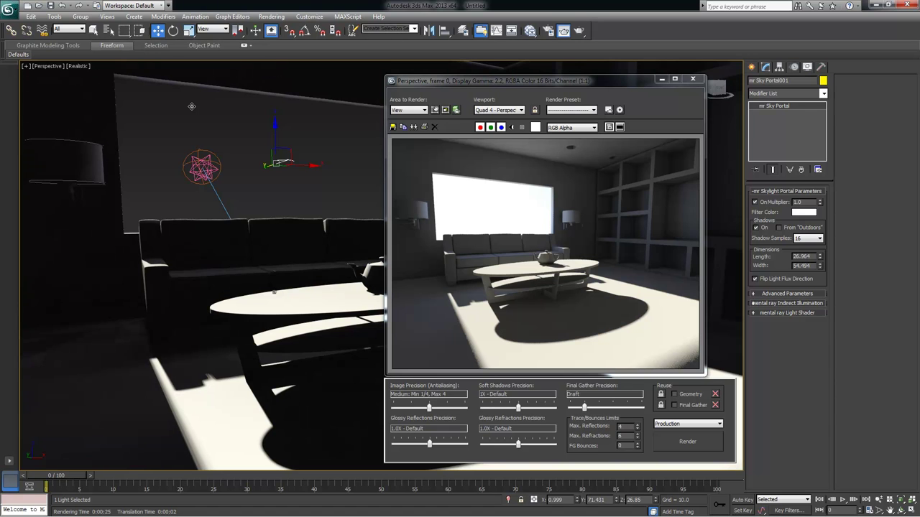
key(ctrl+c)
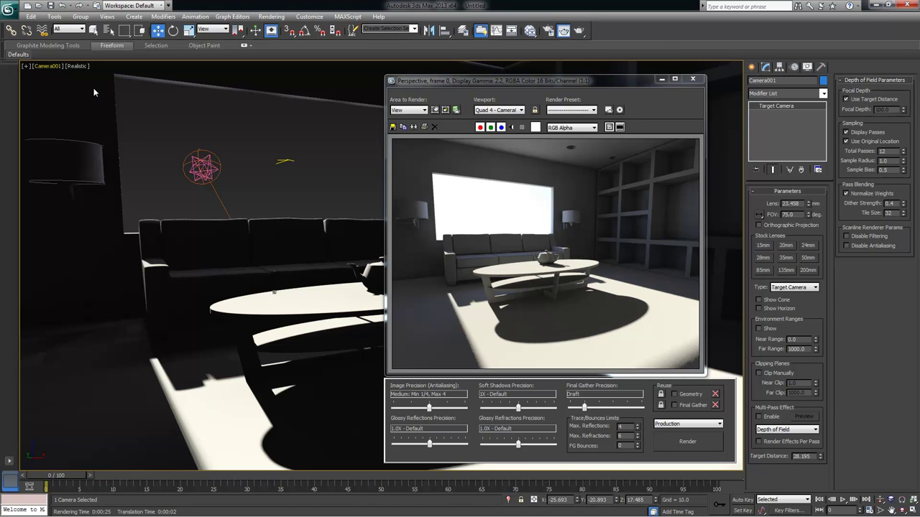
click(146, 113)
key(p)
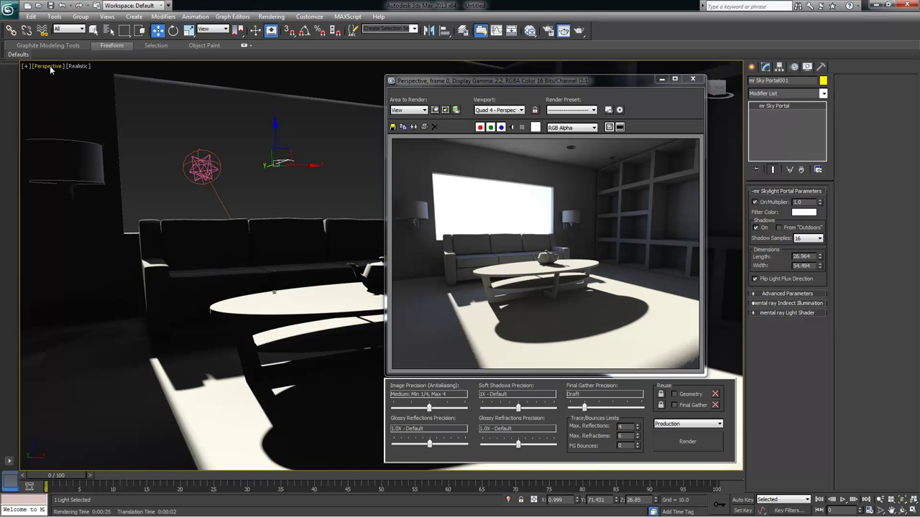
click(147, 102)
key(ctrl+z)
Create a target camera from the current perspective view and rename it RenderCam_01
key(c)
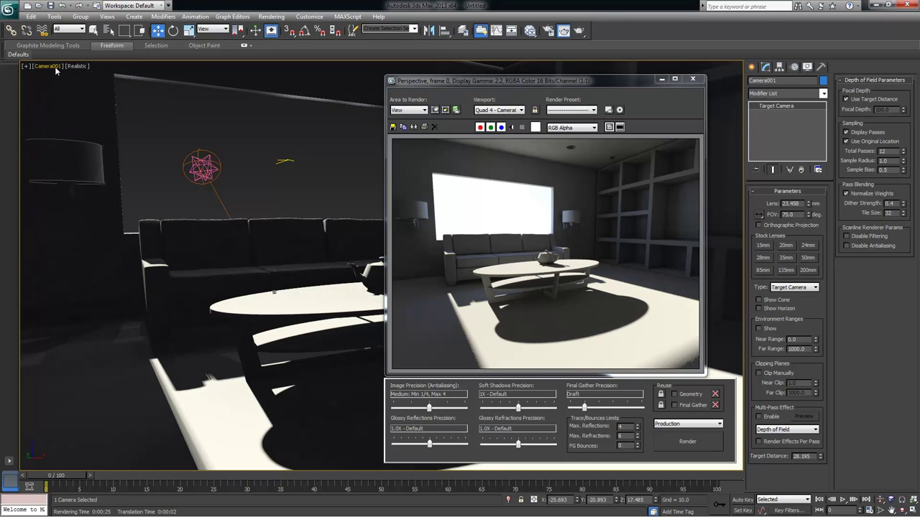
click(662, 79)
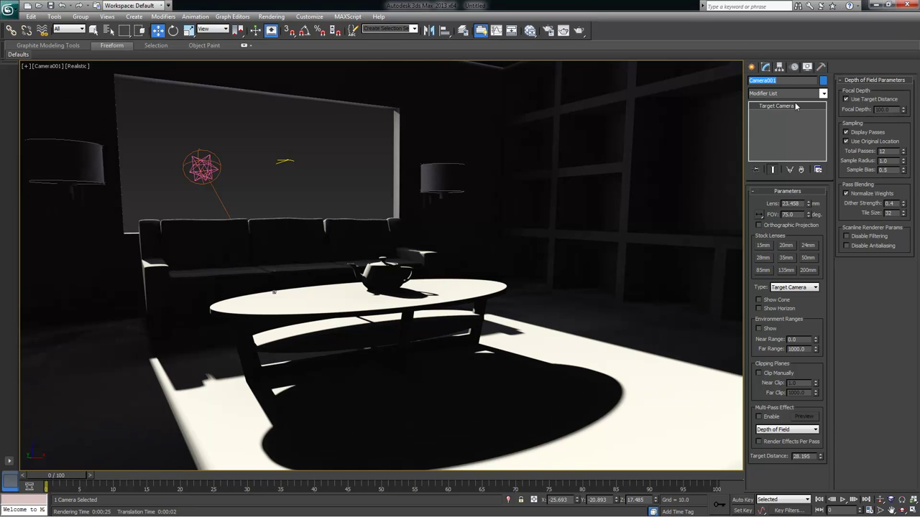
text(R)
key(Return)
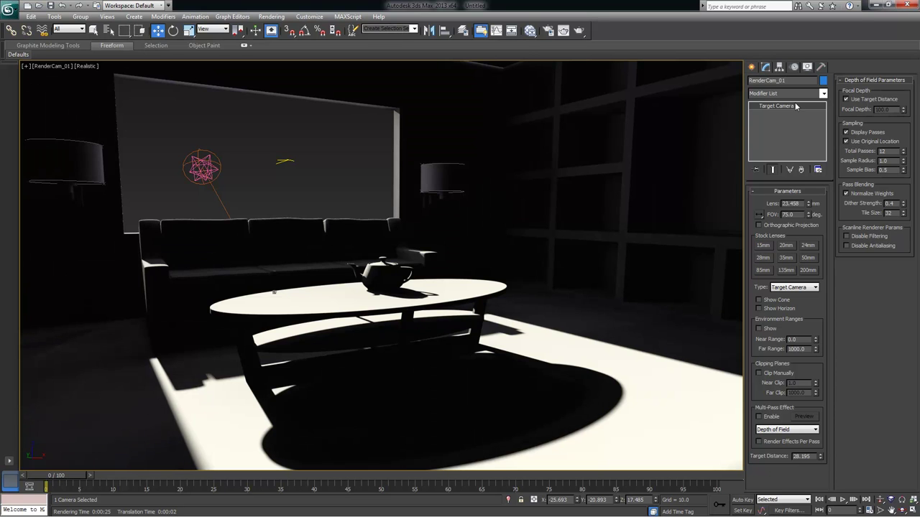
Return to the four-view layout and show the RenderCam_01 view in place of the Left view
click(353, 154)
key(alt+w)
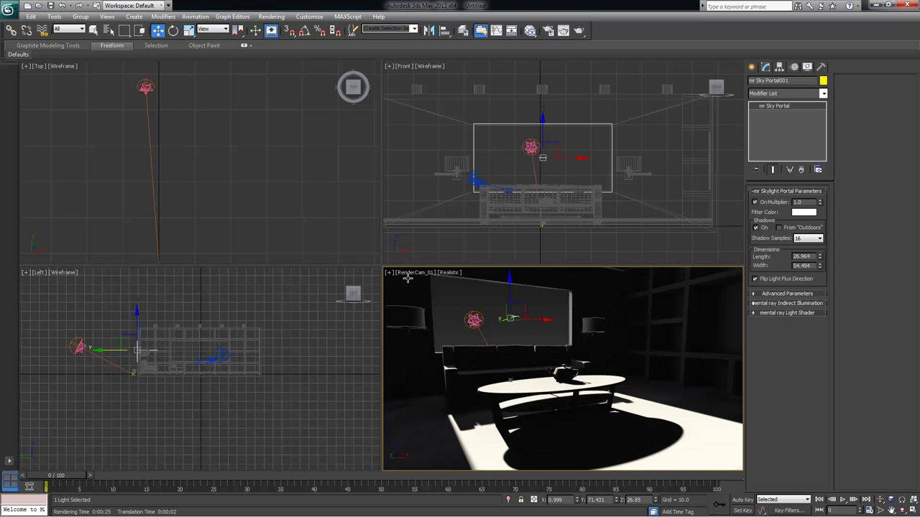
click(300, 312)
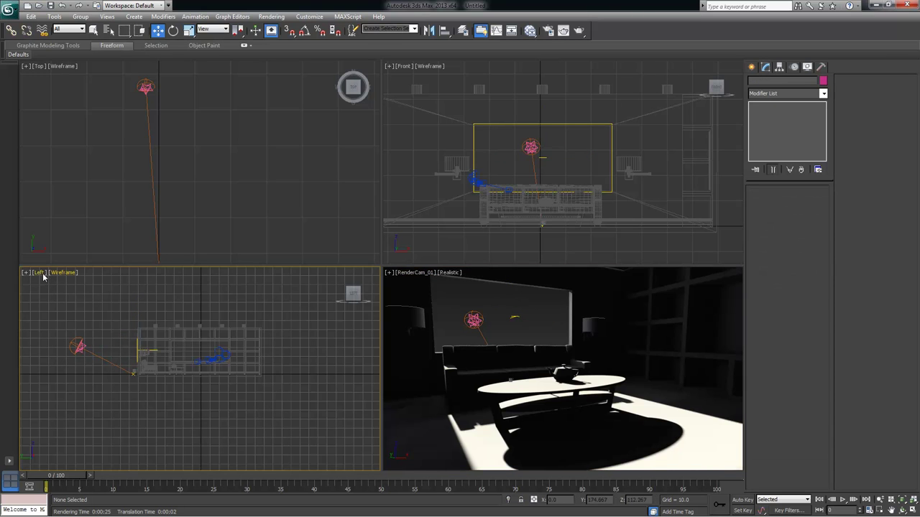
click(41, 275)
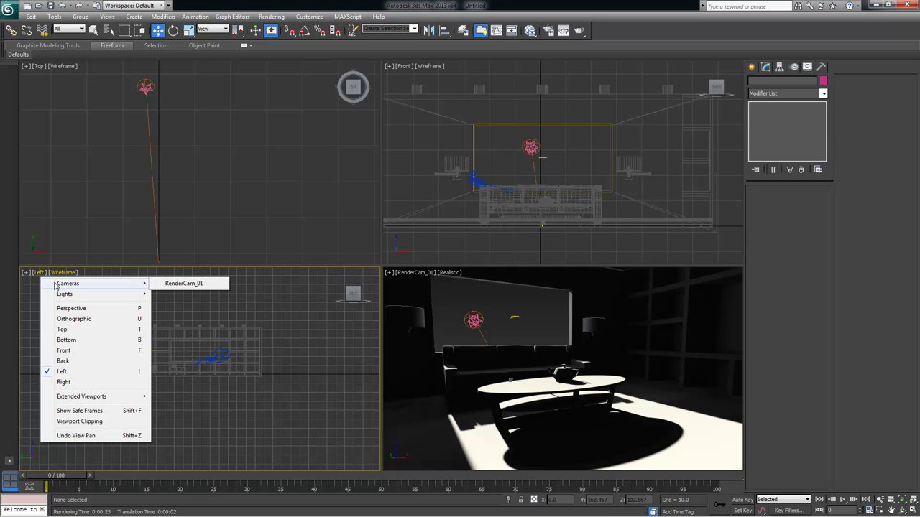
click(184, 284)
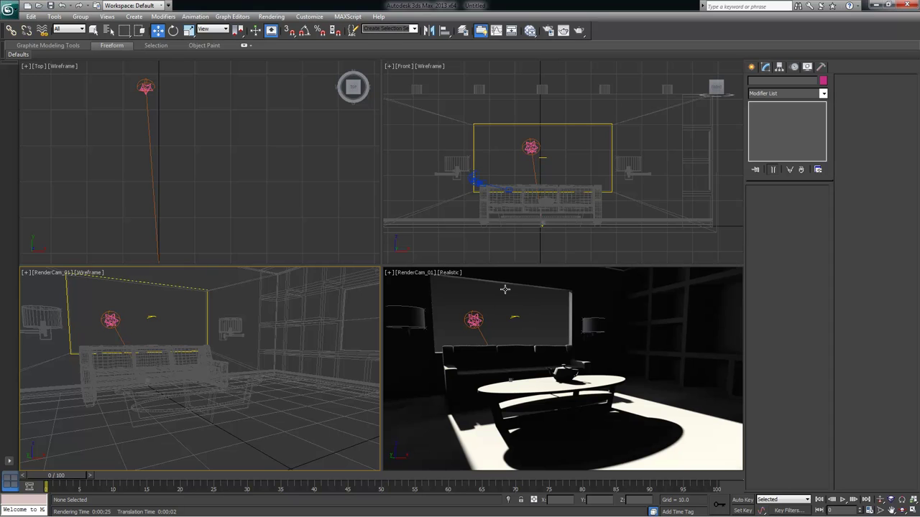
Switch the shaded RenderCam_01 view back to a free perspective view and turn it slightly
click(420, 274)
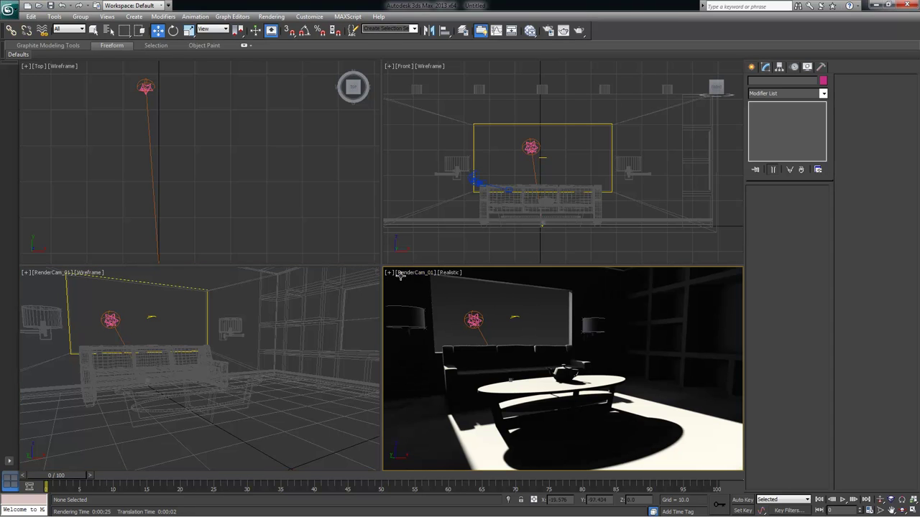
click(414, 275)
mouse_move(444, 287)
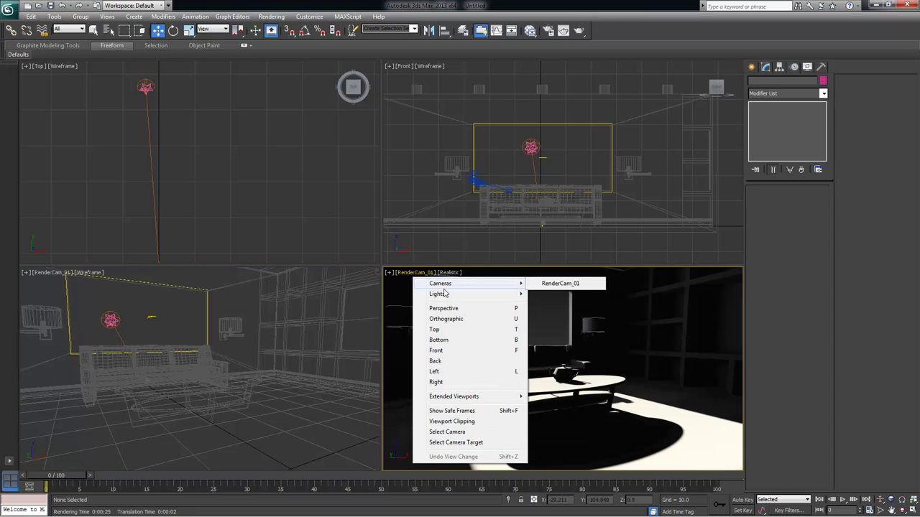
click(463, 309)
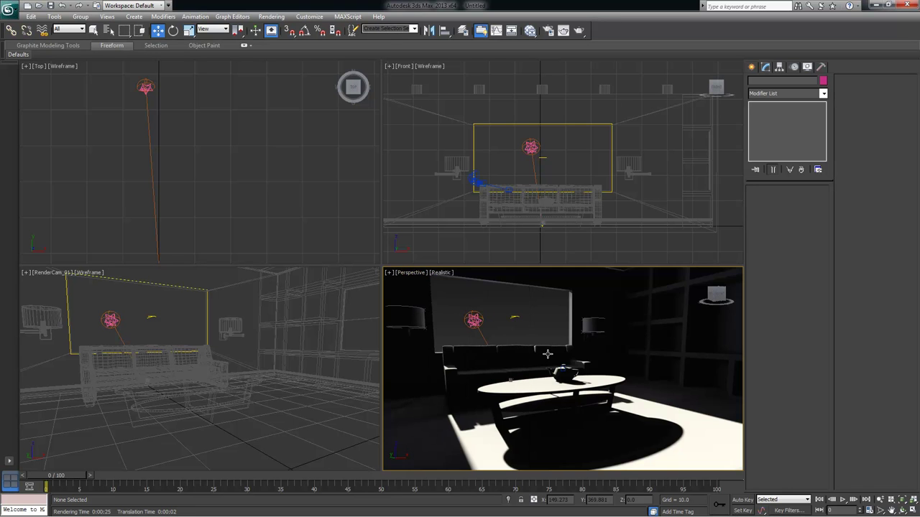
alt+middle_drag(570, 351, 544, 350)
Try nudging the RenderCam_01 target and the camera itself in the Top view to adjust the framing
mouse_move(214, 173)
alt+middle_down()
mouse_move(203, 163)
mouse_move(209, 199)
mouse_move(206, 113)
mouse_move(199, 176)
mouse_move(199, 152)
mouse_move(156, 164)
mouse_move(191, 153)
mouse_move(206, 183)
alt+middle_up()
click(147, 128)
drag(161, 131, 164, 135)
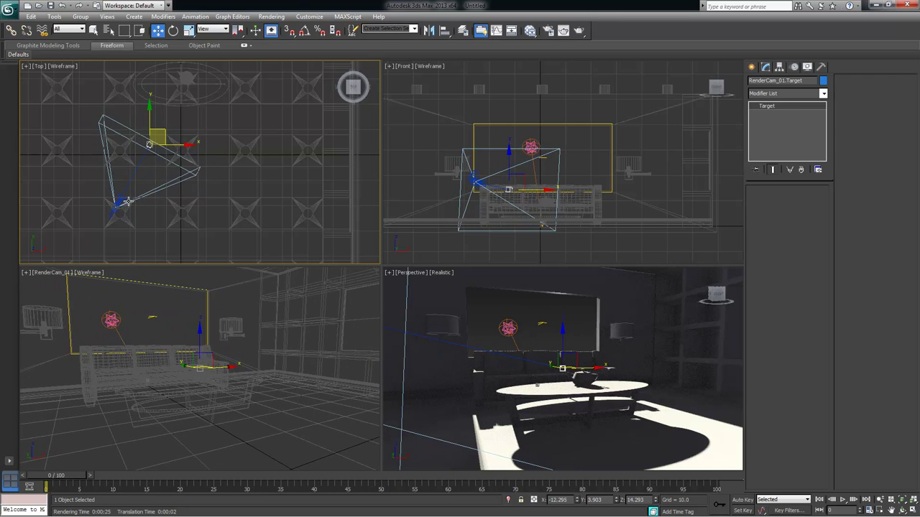
click(121, 200)
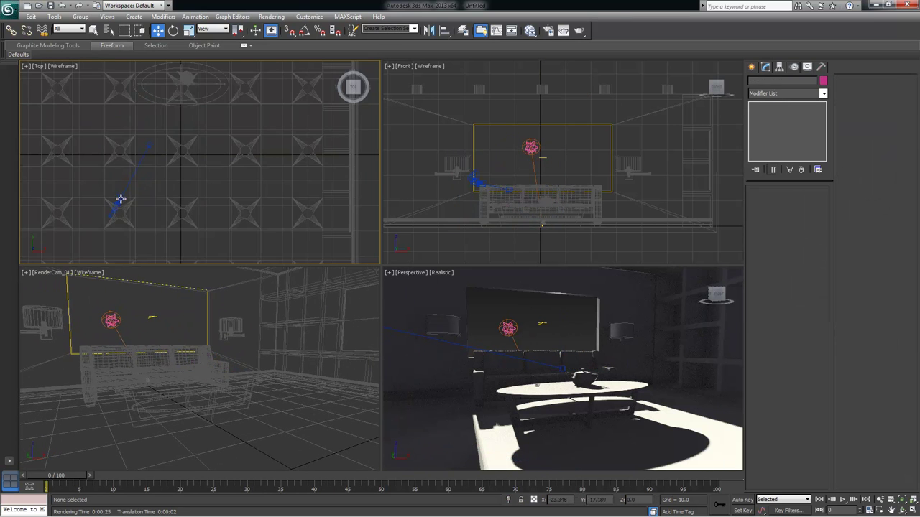
drag(126, 197, 128, 198)
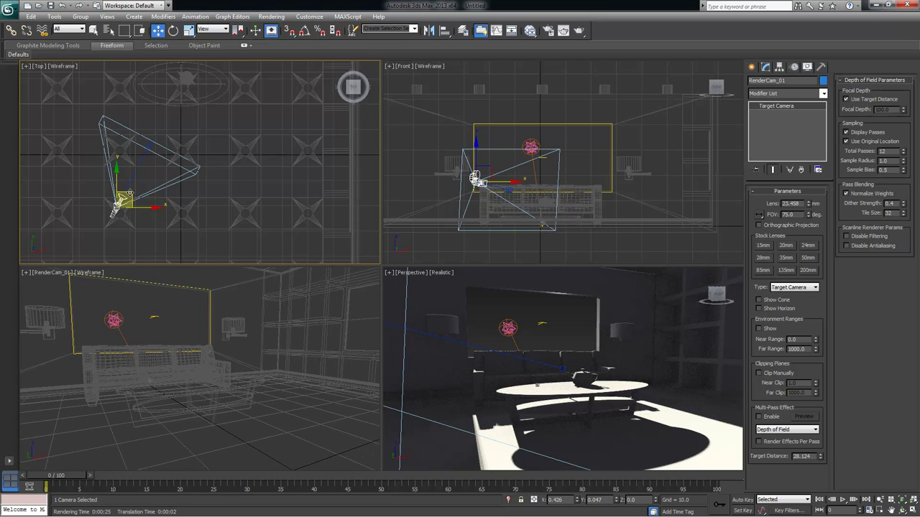
click(231, 198)
Maximize the RenderCam_01 view and show it with Realistic shading and without the grid
click(169, 302)
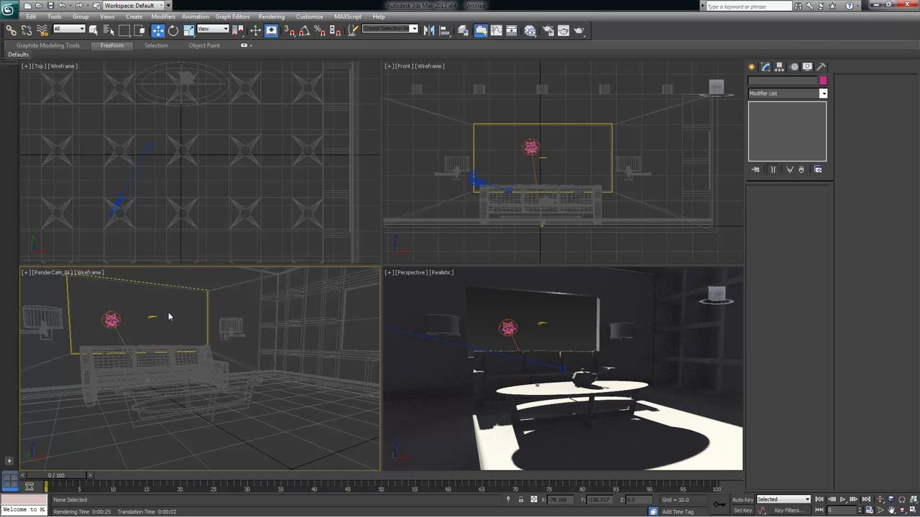
key(alt+w)
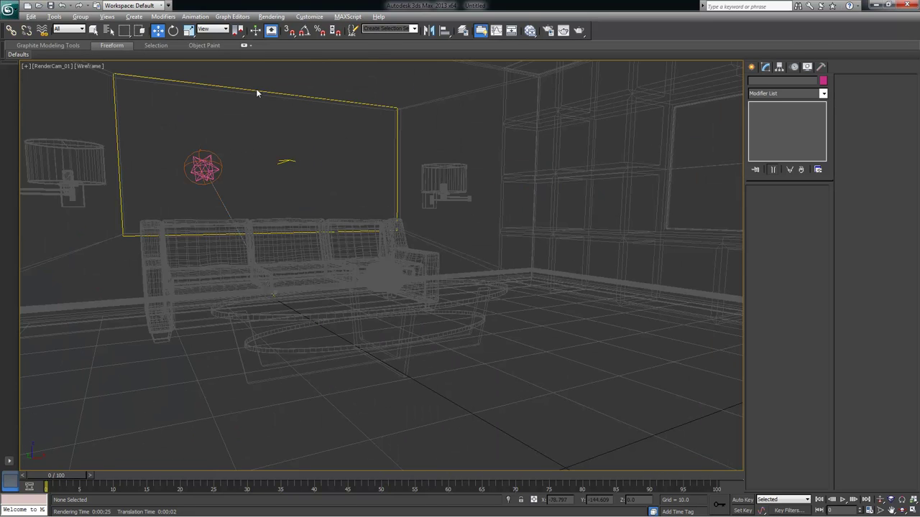
click(85, 66)
key(Escape)
key(F3)
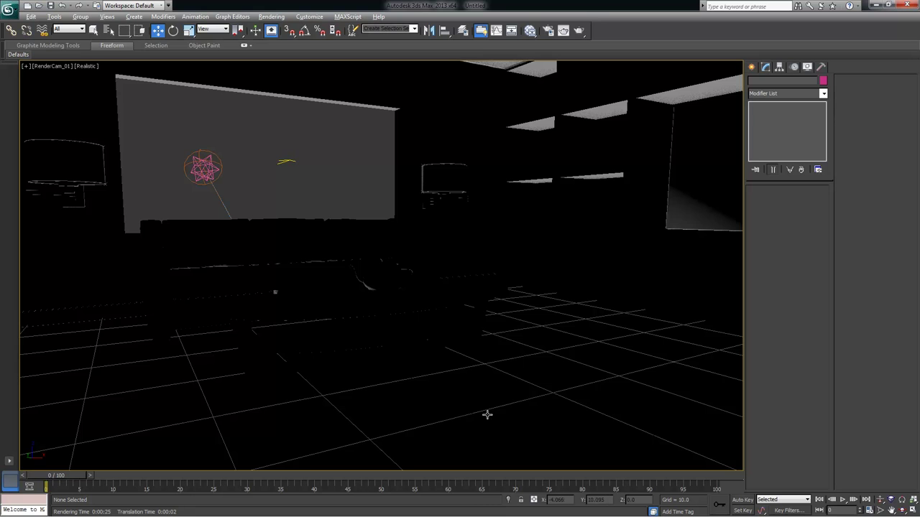
key(g)
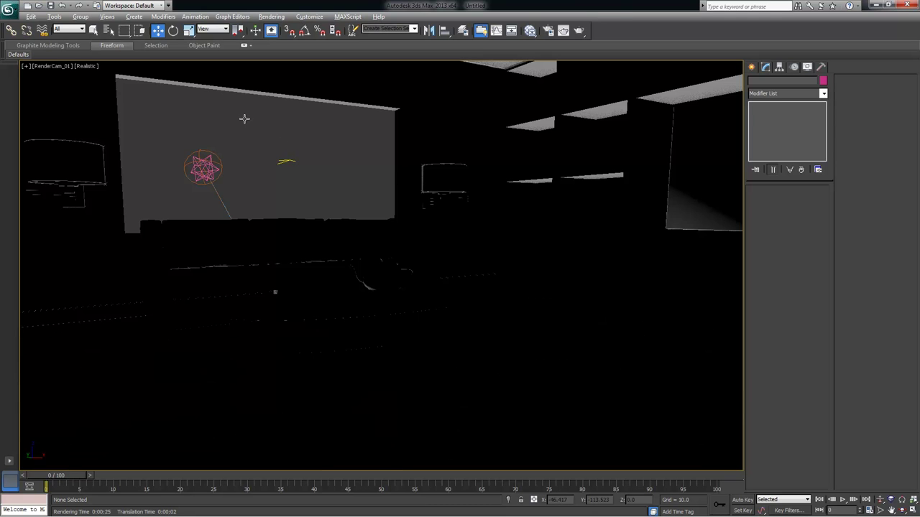
Illuminate the RenderCam_01 view with the scene lights, then restore the four-view layout with the sky portal selected
click(88, 66)
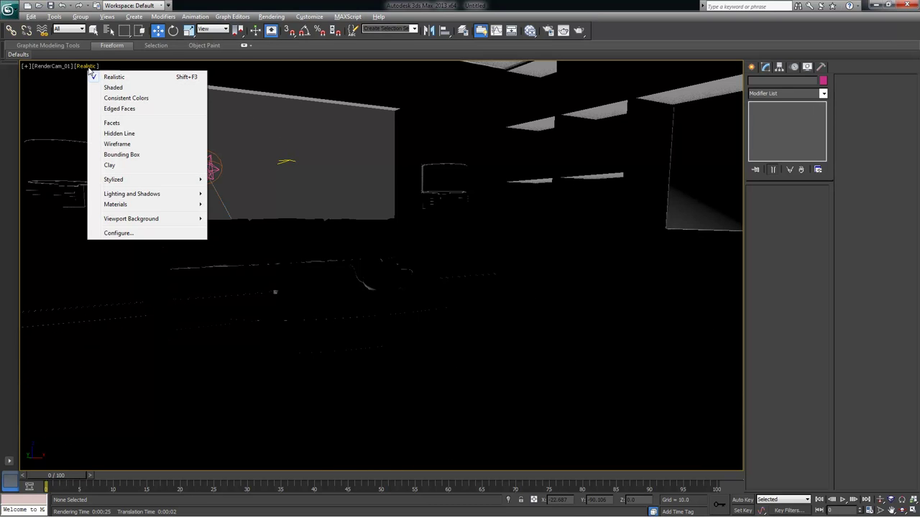
mouse_move(133, 196)
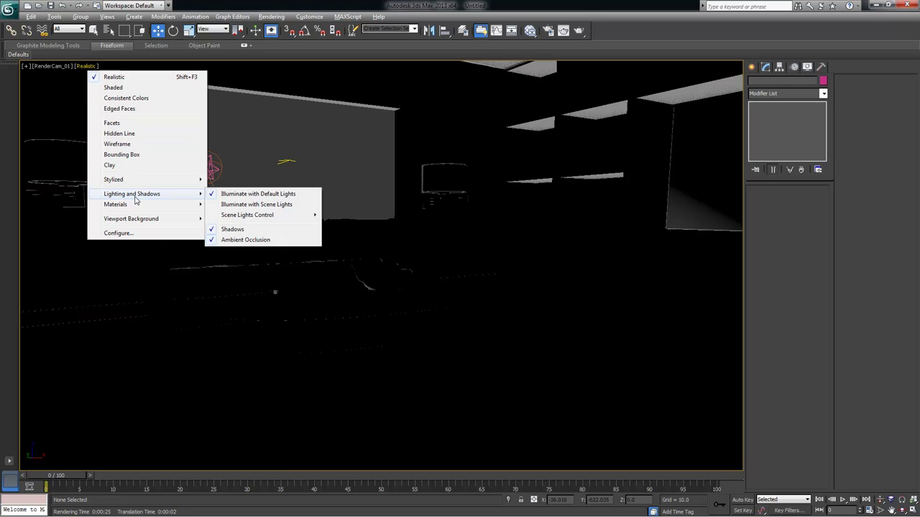
click(274, 205)
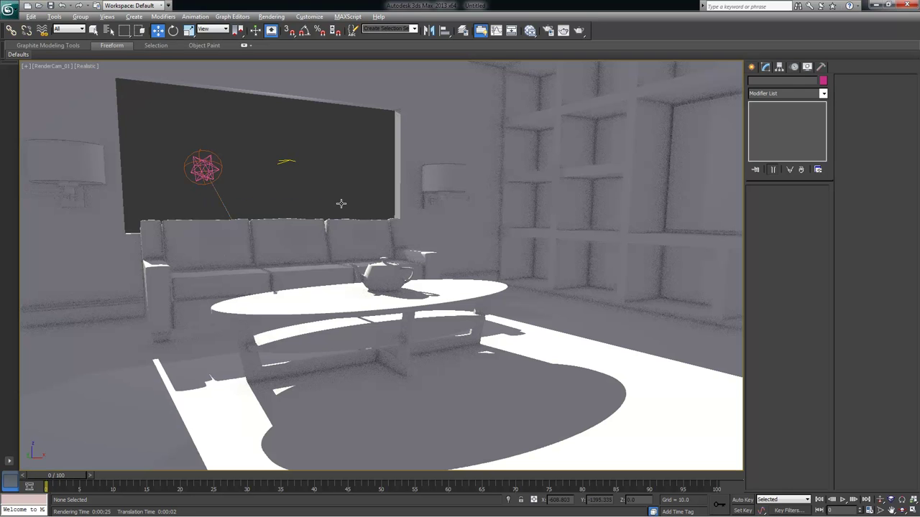
click(348, 162)
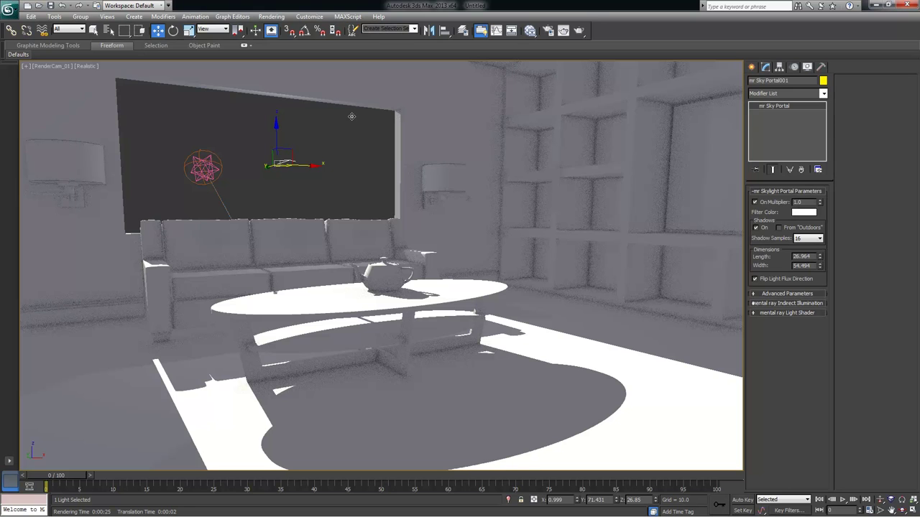
key(alt+w)
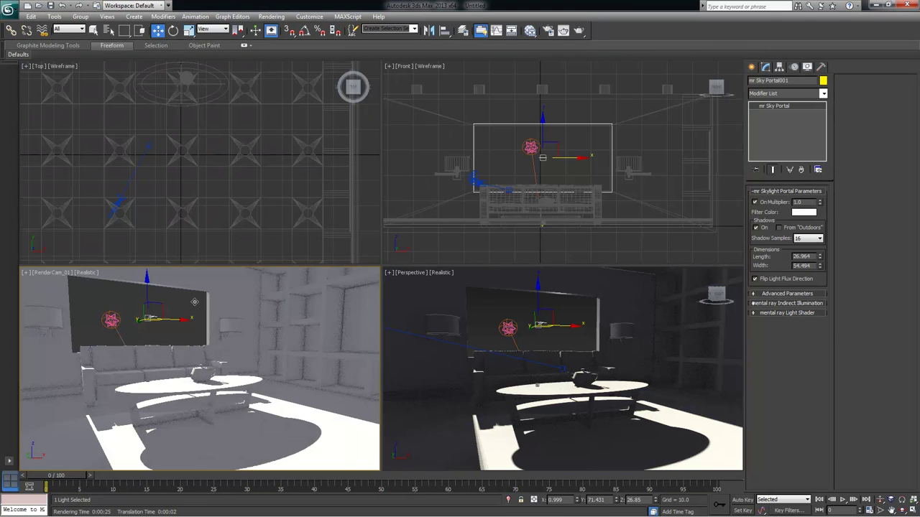
Show edged faces in the Perspective view and turn it to examine the wall shelving and its large back panel
mouse_move(619, 412)
alt+middle_down()
mouse_move(619, 386)
mouse_move(599, 394)
mouse_move(591, 380)
alt+middle_up()
click(672, 350)
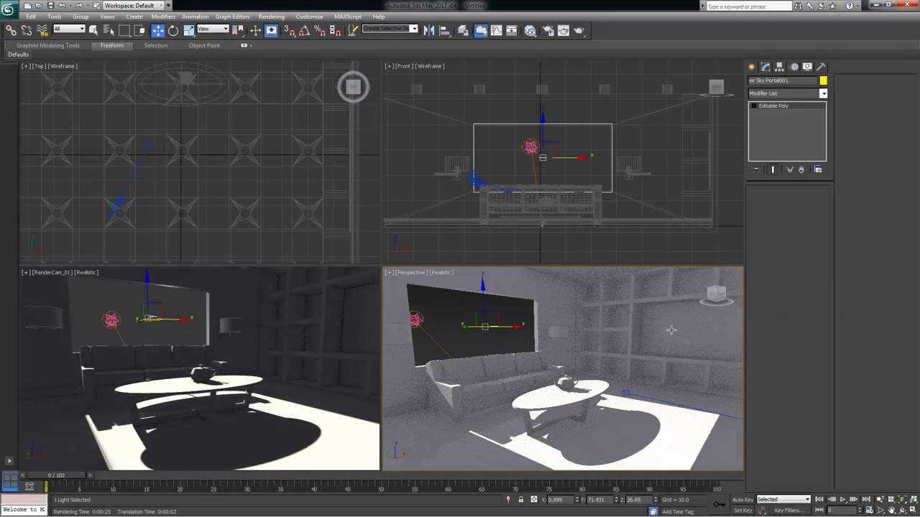
key(z)
alt+middle_drag(613, 365, 608, 357)
key(F4)
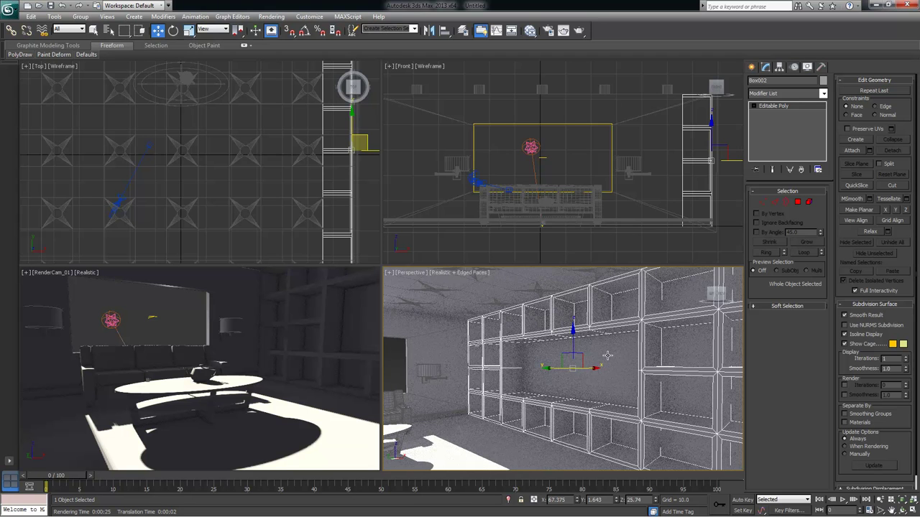
click(600, 368)
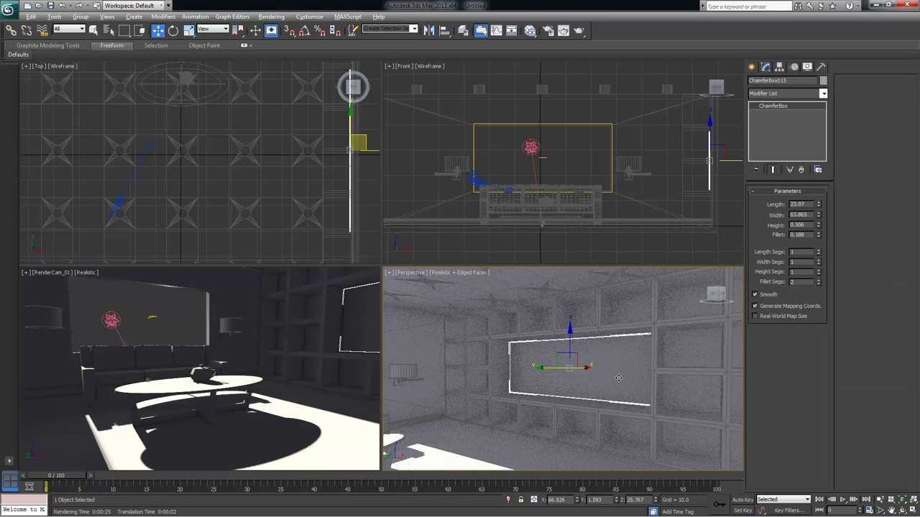
scroll(595, 373, down, 5)
alt+middle_drag(608, 369, 436, 358)
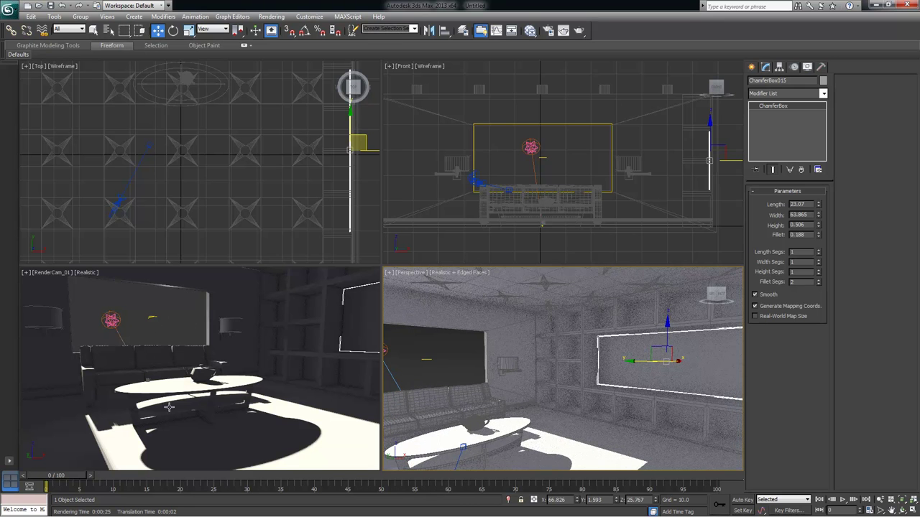
Maximize the RenderCam_01 view, render it, and minimize the rendered frame window once the image is checked
click(186, 335)
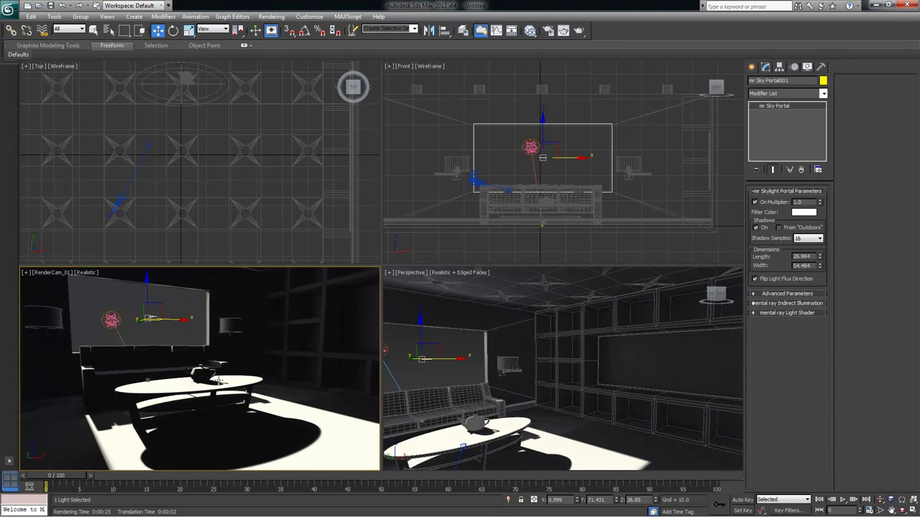
key(alt+w)
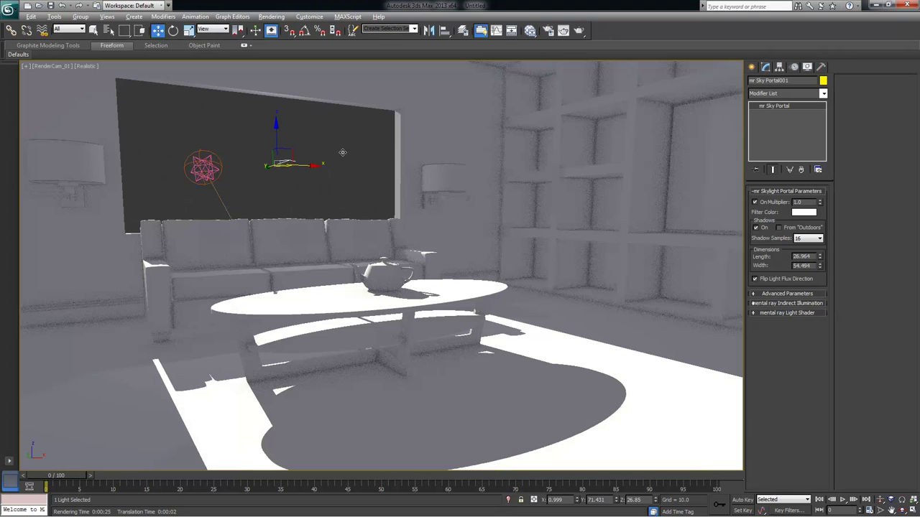
click(579, 31)
drag(555, 87, 189, 77)
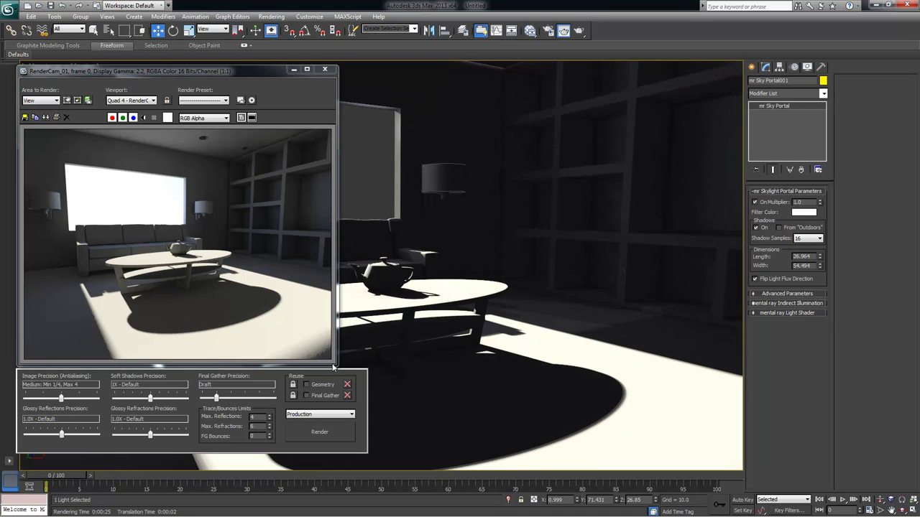
click(294, 69)
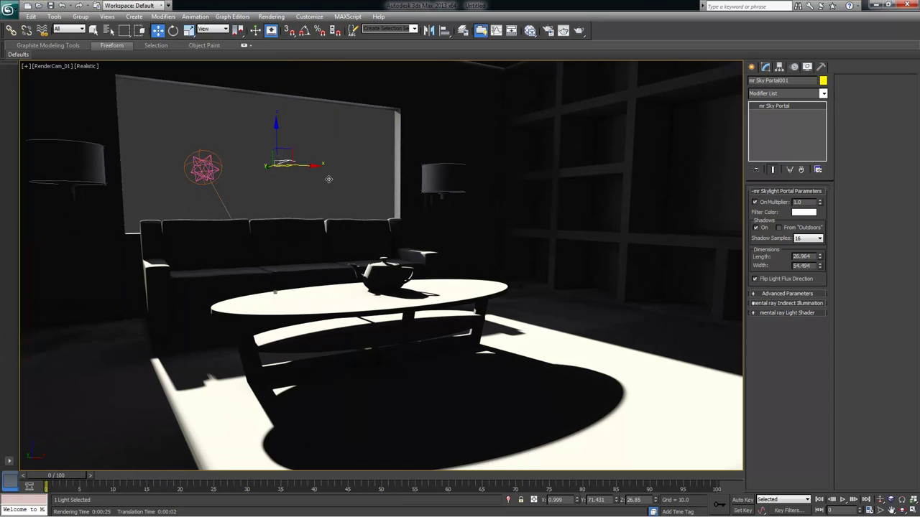
Return to the four-view layout and select the RenderCam_01 target in the Top view
click(46, 67)
click(208, 95)
key(alt+w)
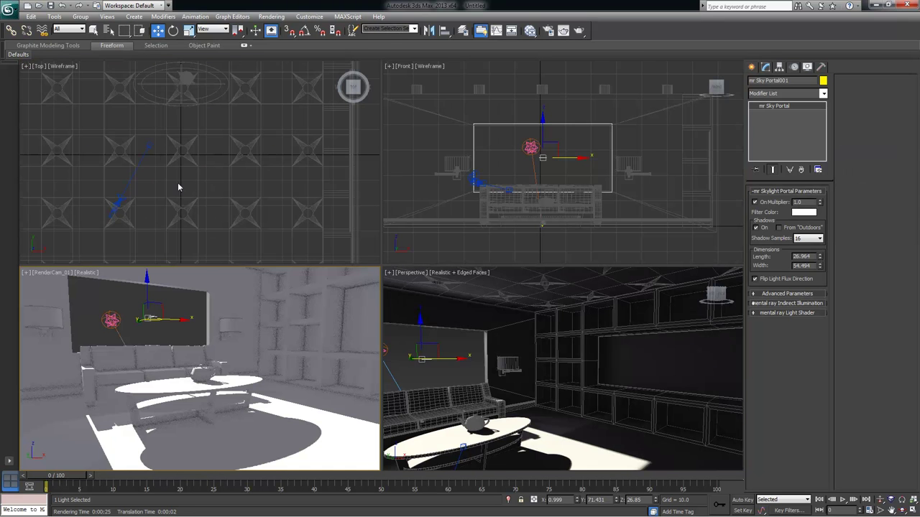
click(148, 146)
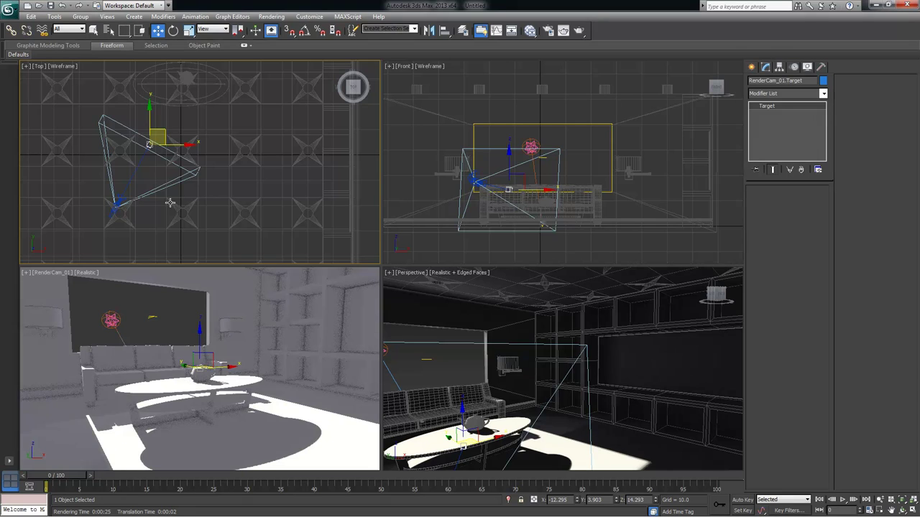
Select the room's render camera, give it the 15 mm stock lens and enlarge its view to fill the viewport area
click(121, 204)
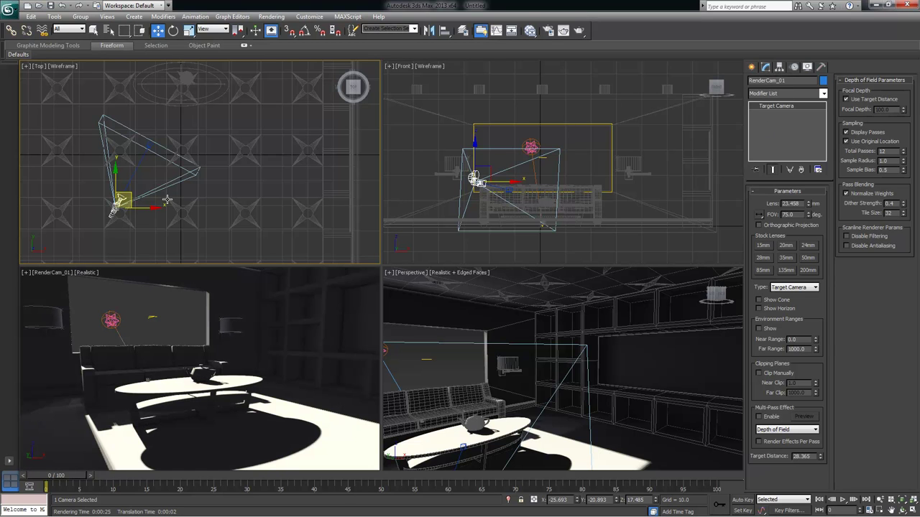
click(763, 246)
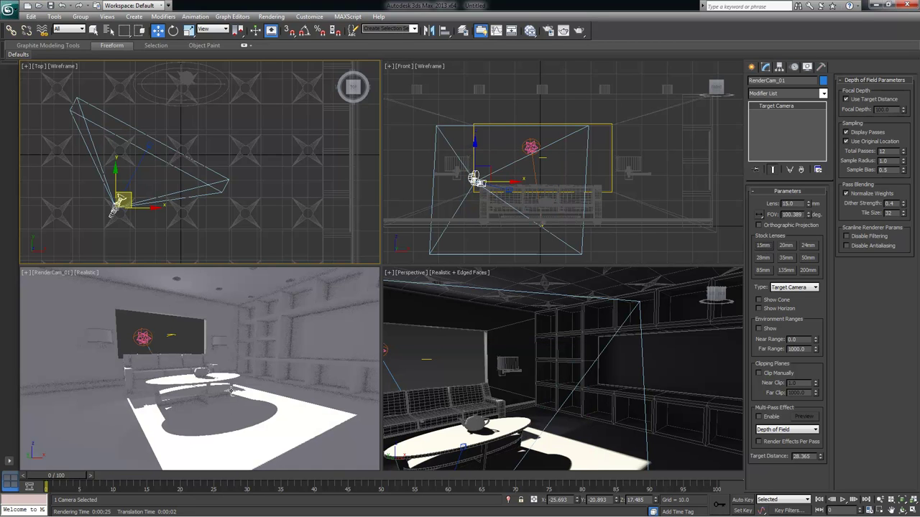
key(alt+w)
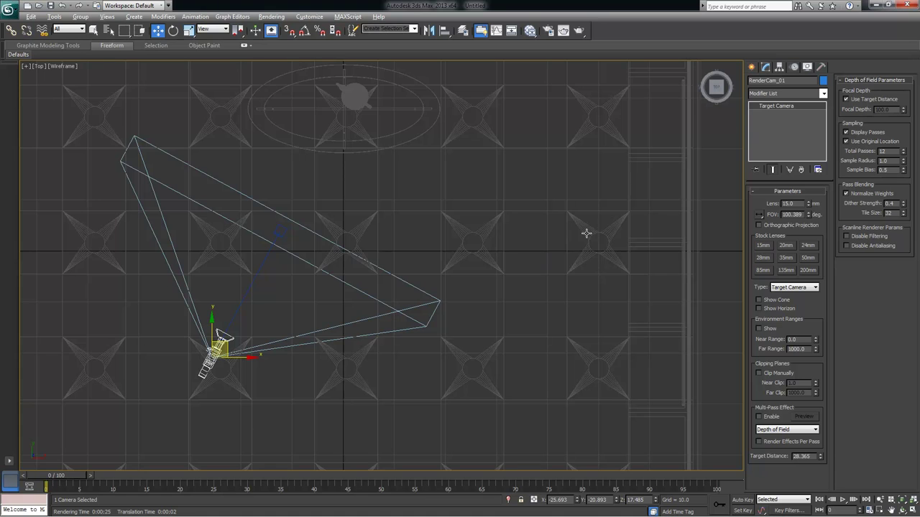
key(alt+w)
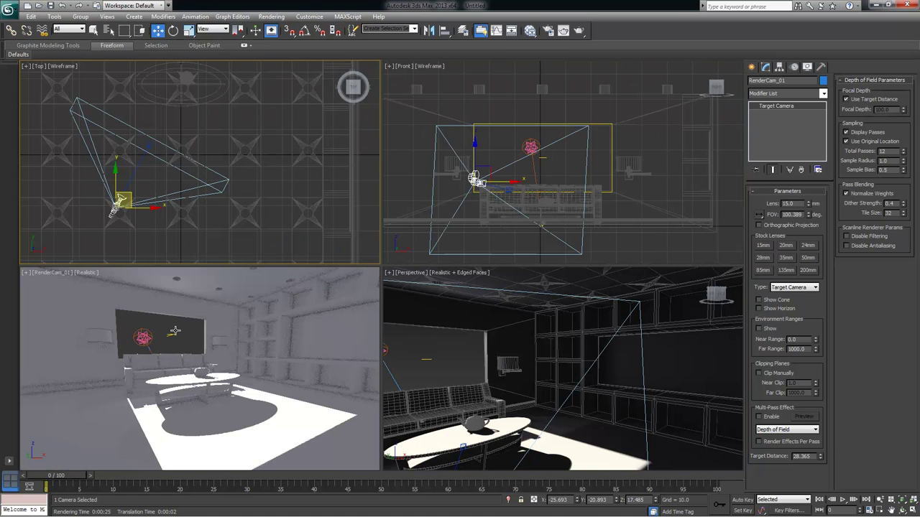
click(175, 331)
key(alt+w)
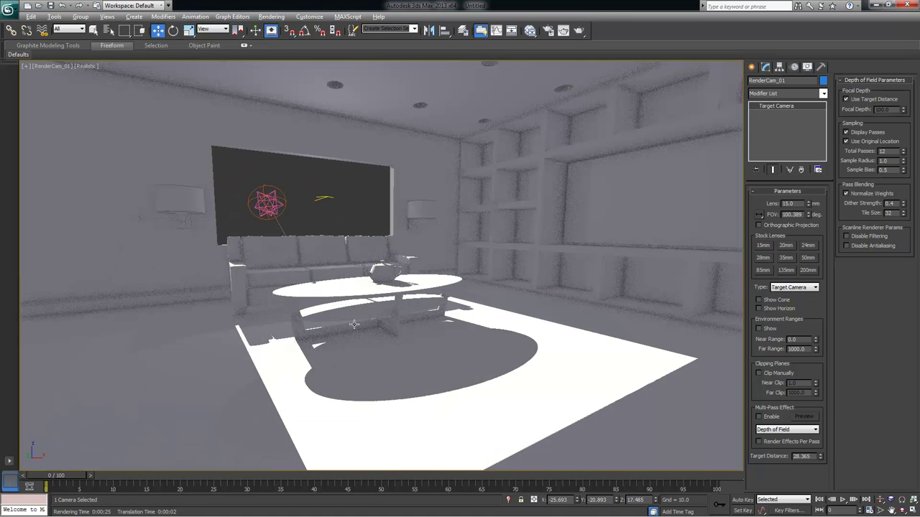
Try the stock lenses from 20 mm up to 200 mm on the camera in turn
click(786, 246)
click(806, 246)
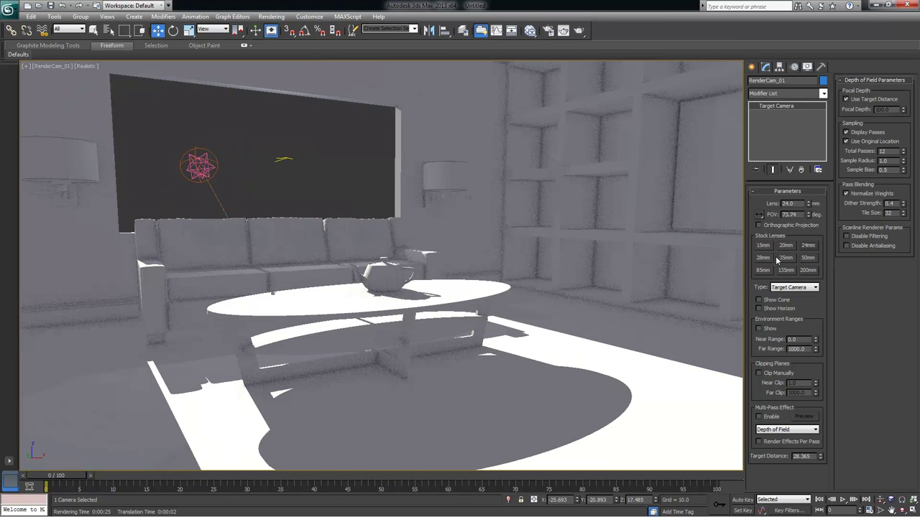
click(763, 259)
click(786, 258)
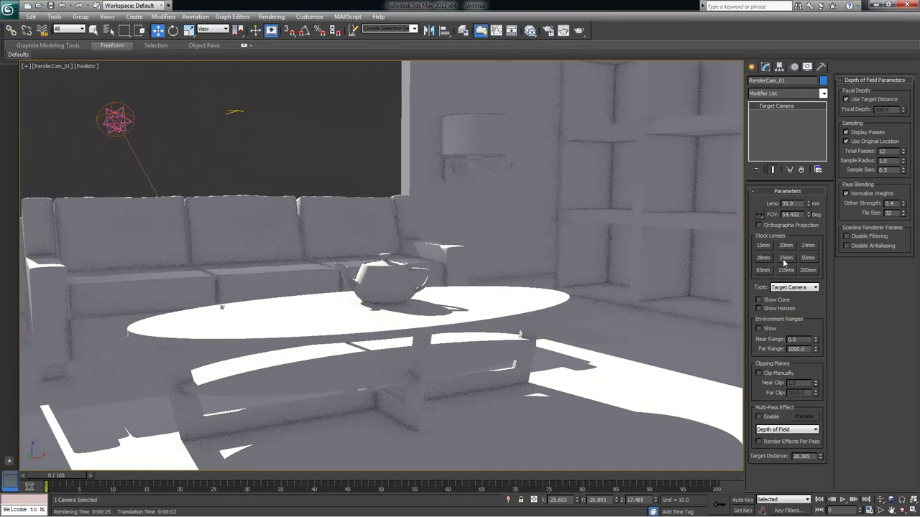
click(808, 258)
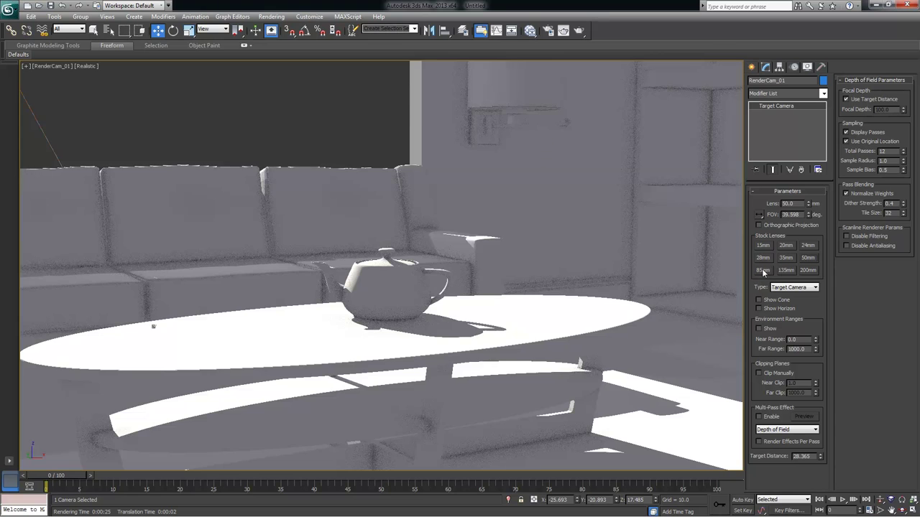
click(764, 271)
click(789, 271)
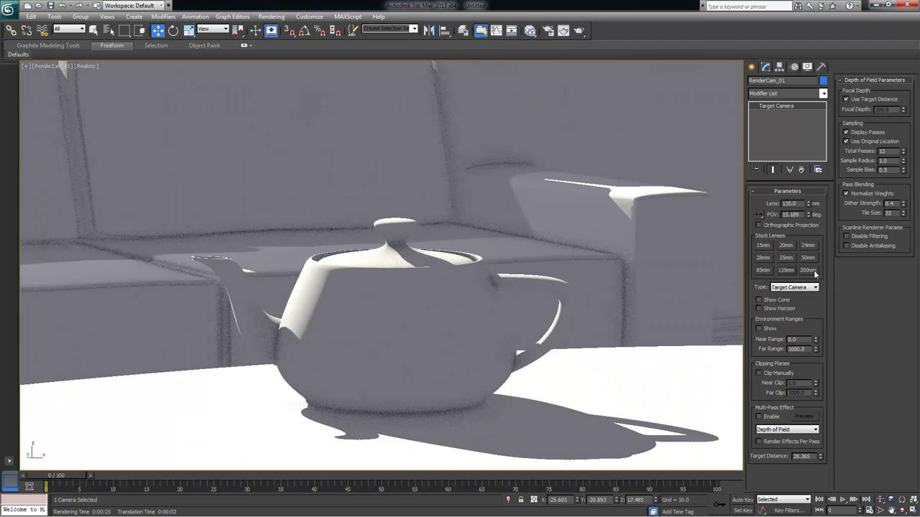
click(807, 271)
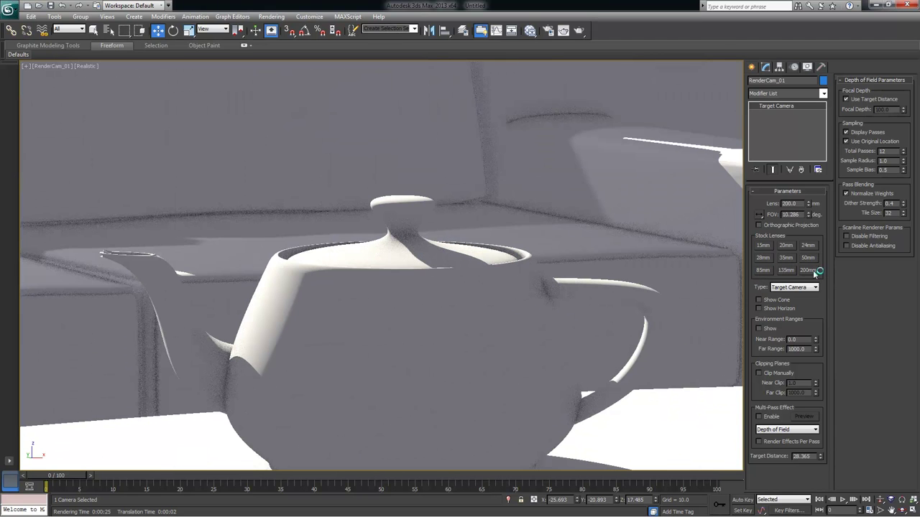
Set the camera to the 24 mm stock lens and render its view
click(763, 245)
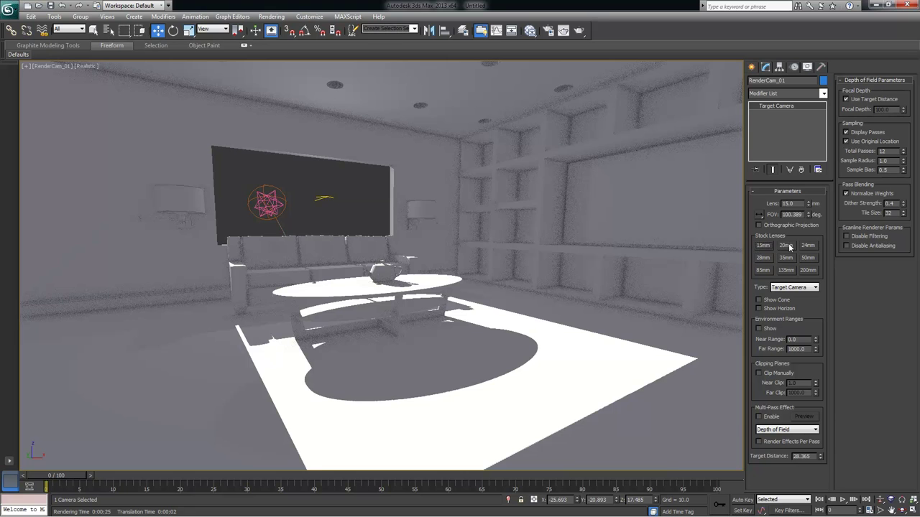
click(786, 245)
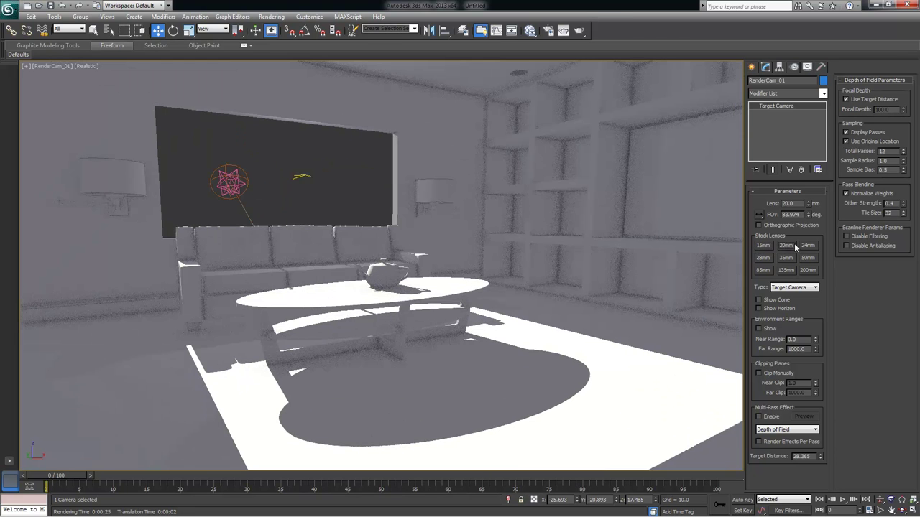
click(807, 246)
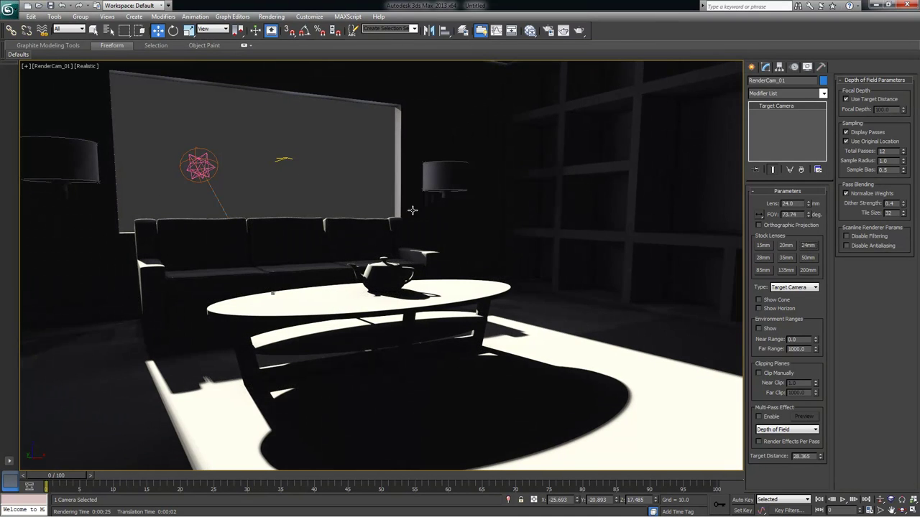
click(578, 31)
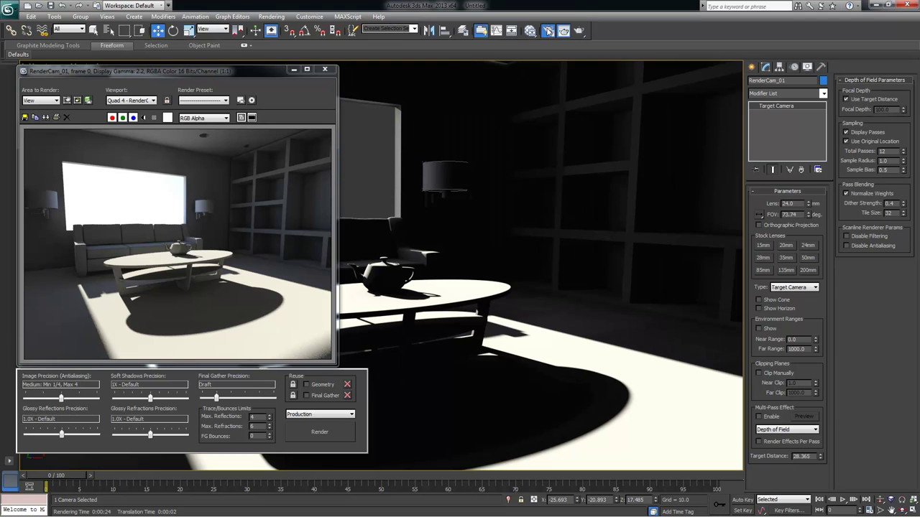
Change the render output size preset to HDTV (video) at 1280 x 720
key(F10)
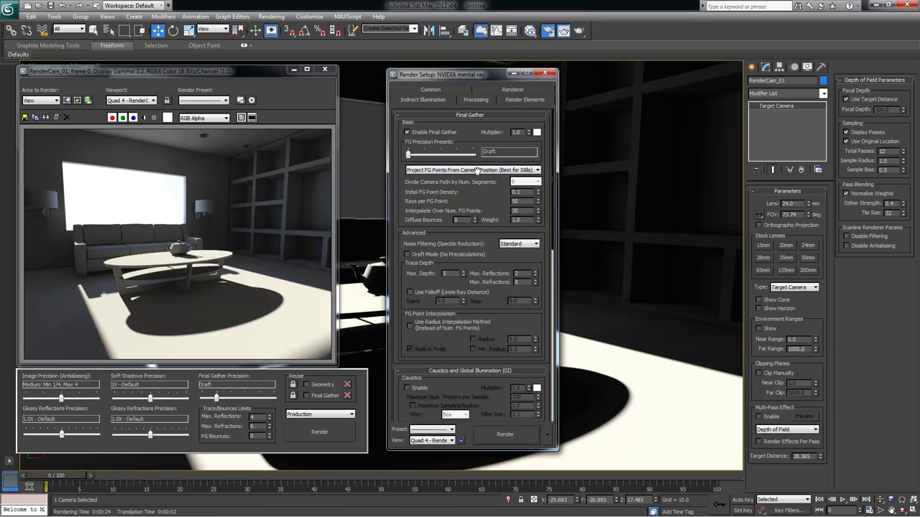
click(433, 91)
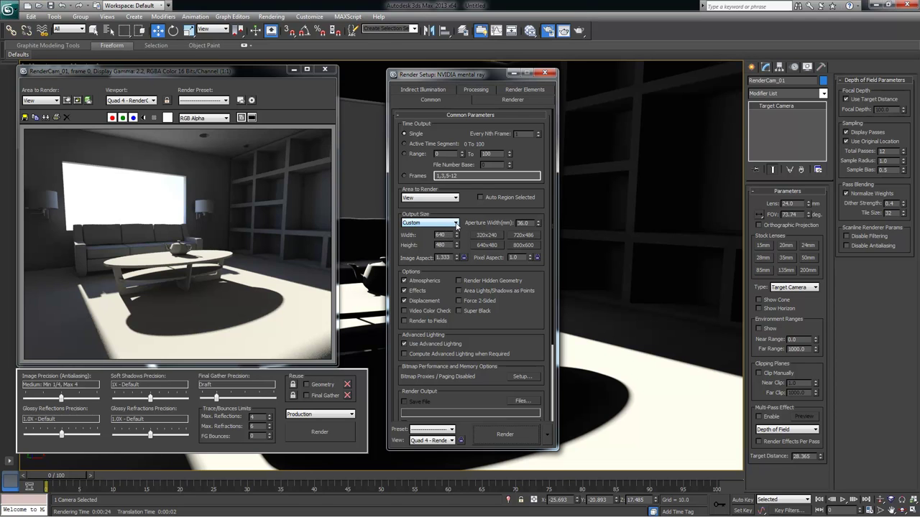
click(455, 224)
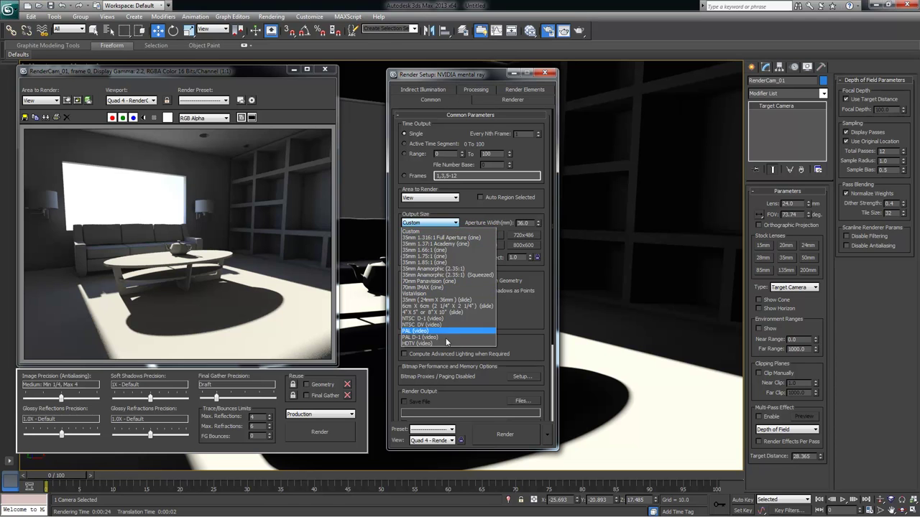
click(467, 210)
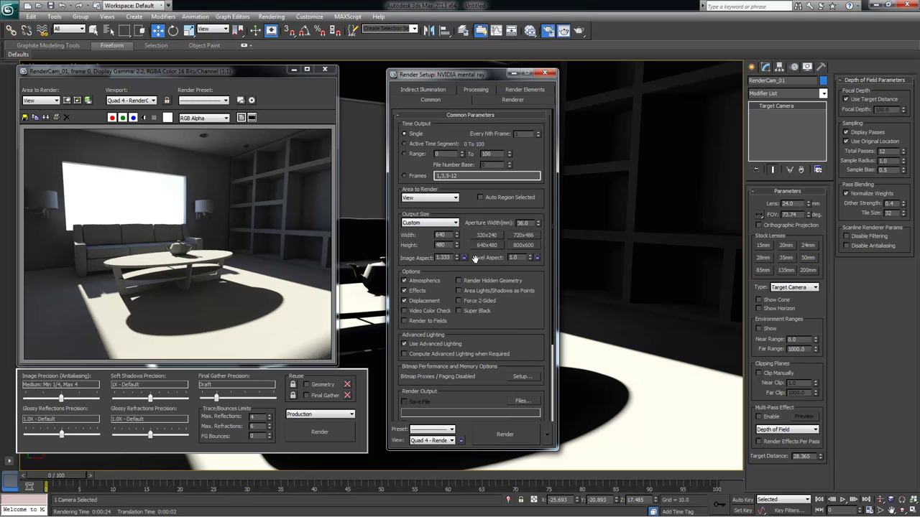
click(455, 224)
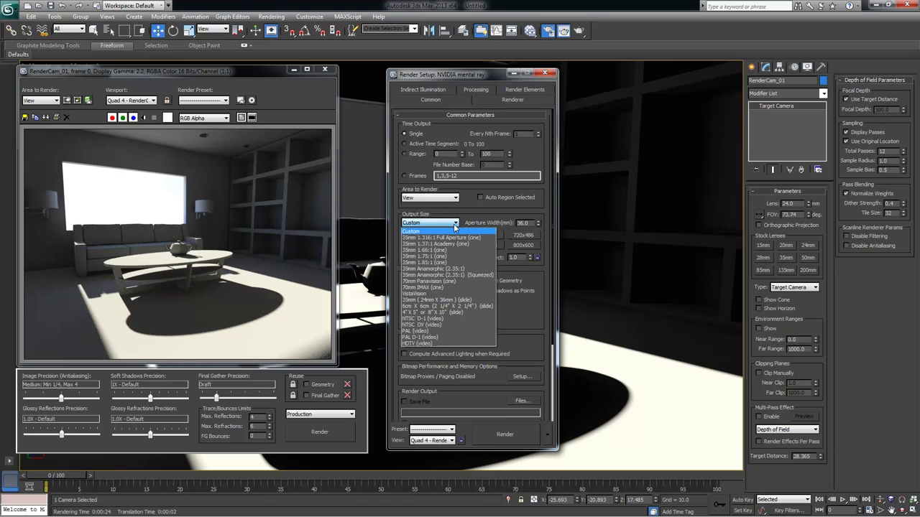
click(421, 344)
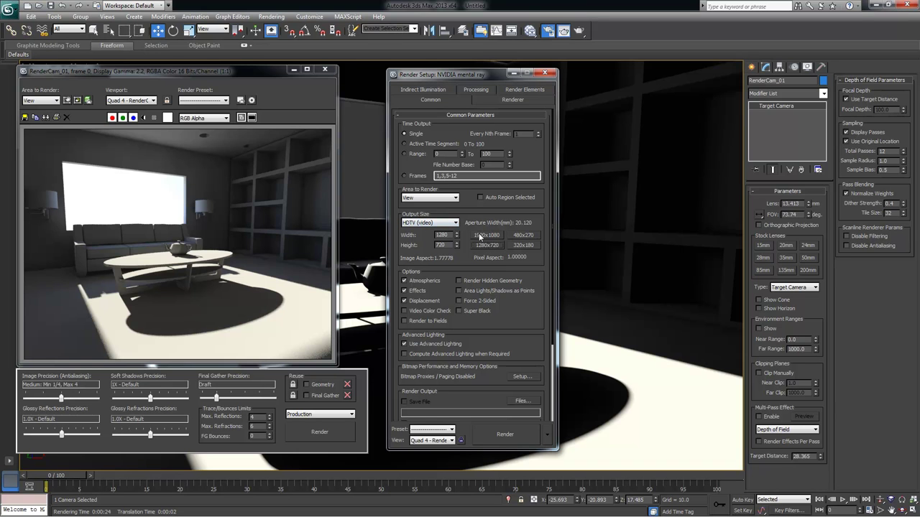
Render the camera view at the HDTV size, inspect the enlarged image, then close the rendered frame
click(319, 432)
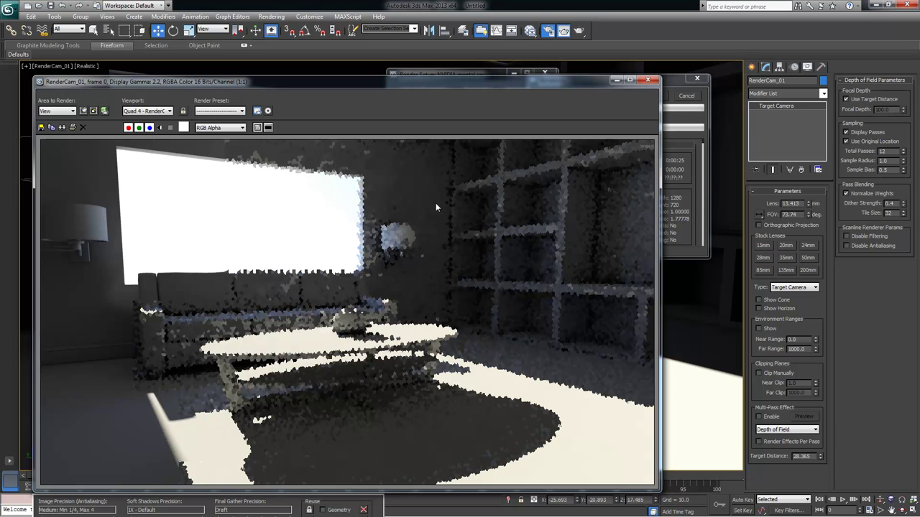
double_click(365, 81)
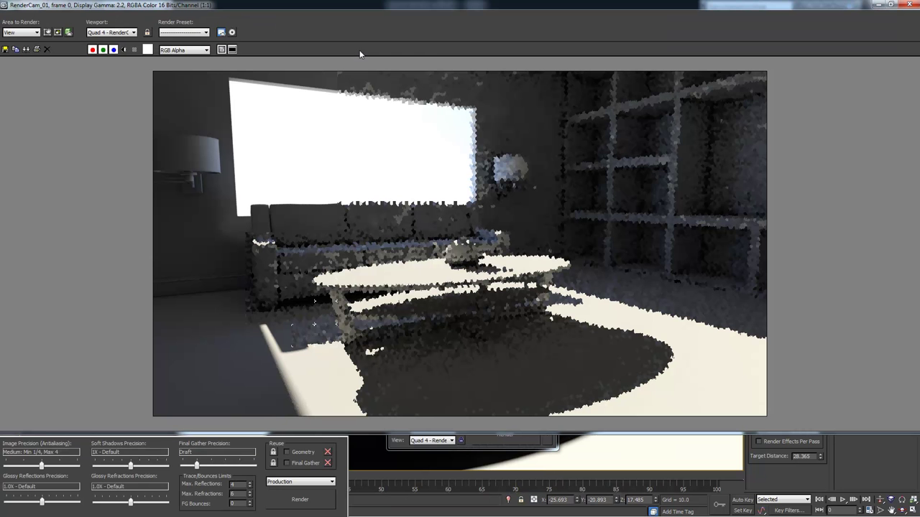
double_click(365, 5)
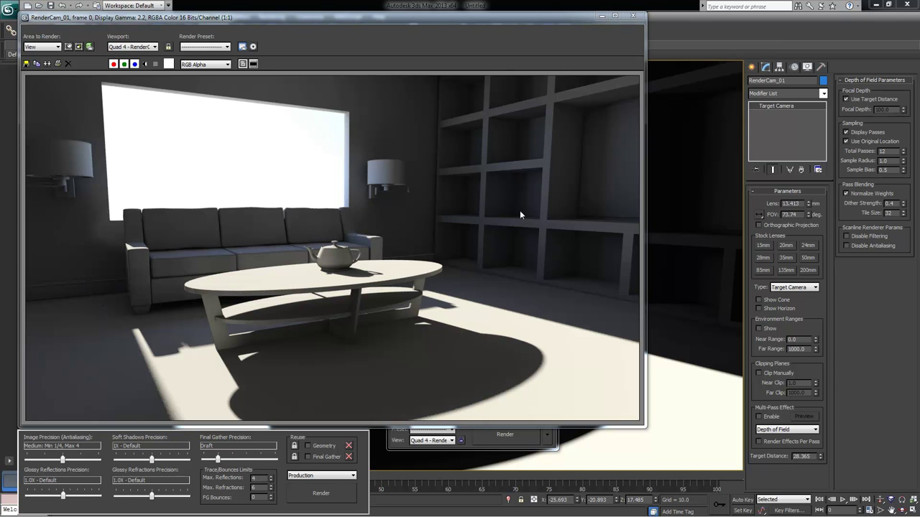
click(632, 15)
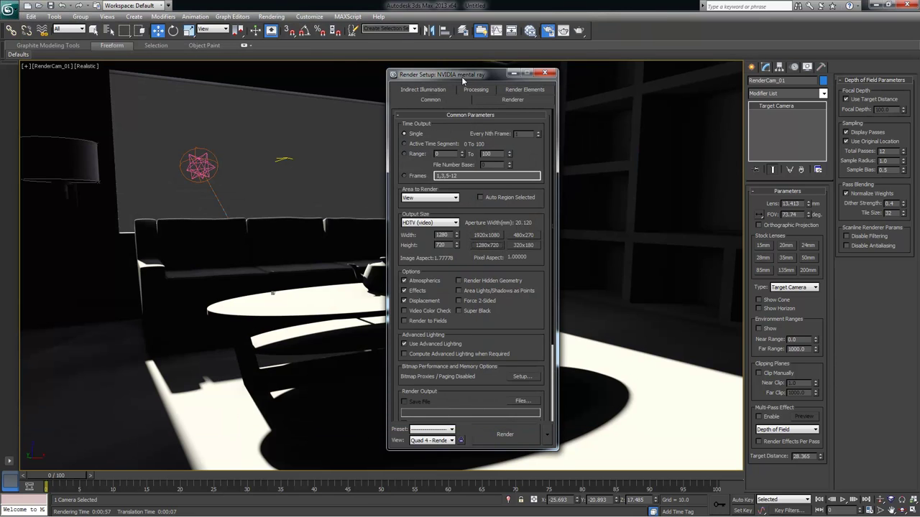
Set the render output width to 720 and move the render settings aside to clear the view
drag(464, 80, 500, 78)
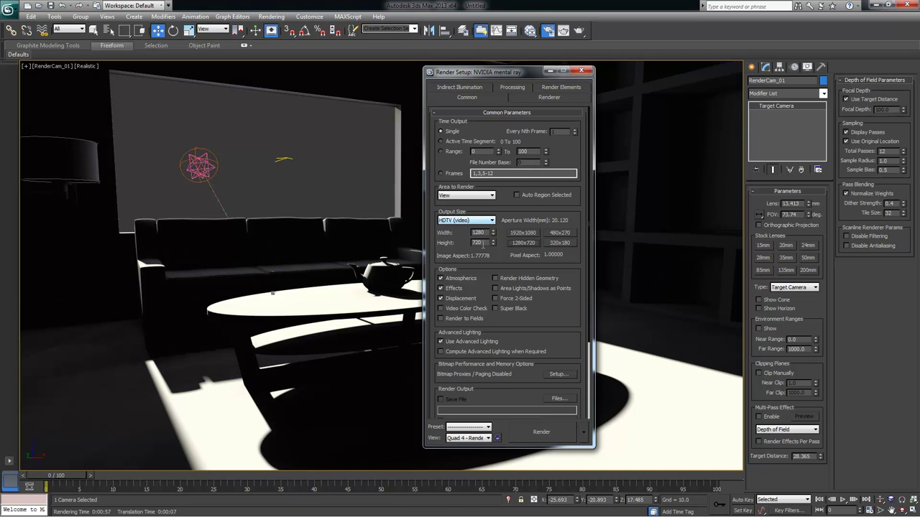
double_click(480, 233)
text(720)
key(Return)
drag(494, 72, 699, 75)
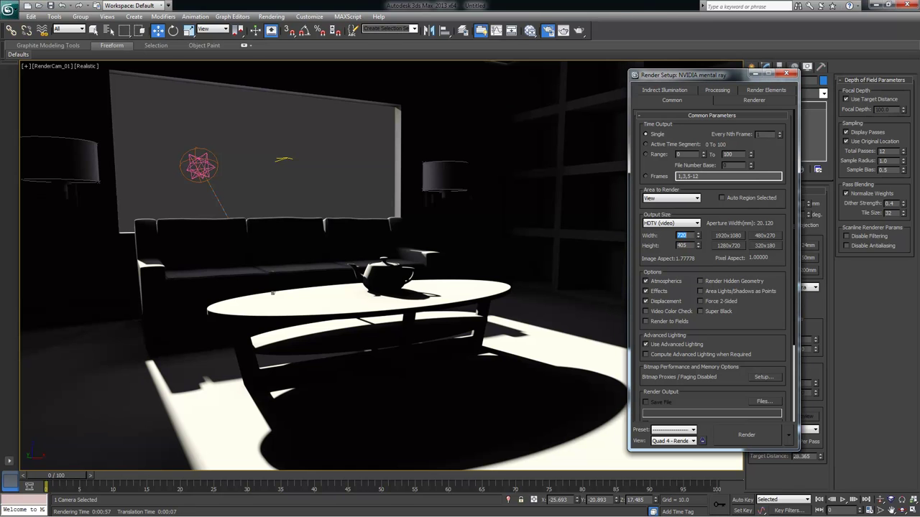
Render the camera view again at 720 x 405, keeping the progress dialog clear of the image
key(shift+q)
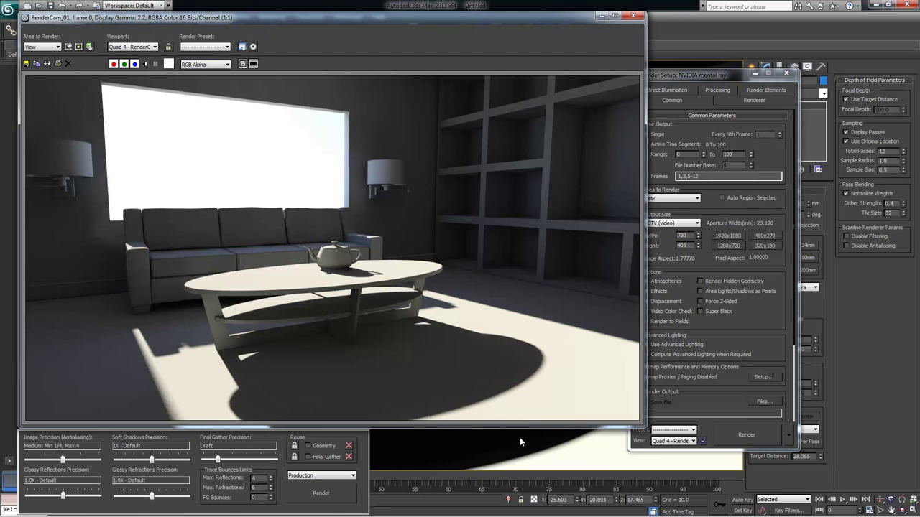
click(321, 493)
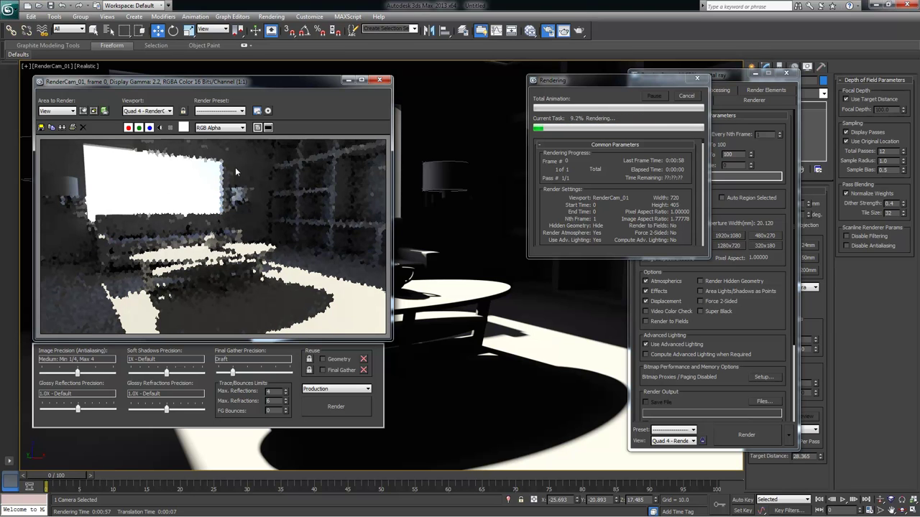
drag(607, 83, 481, 85)
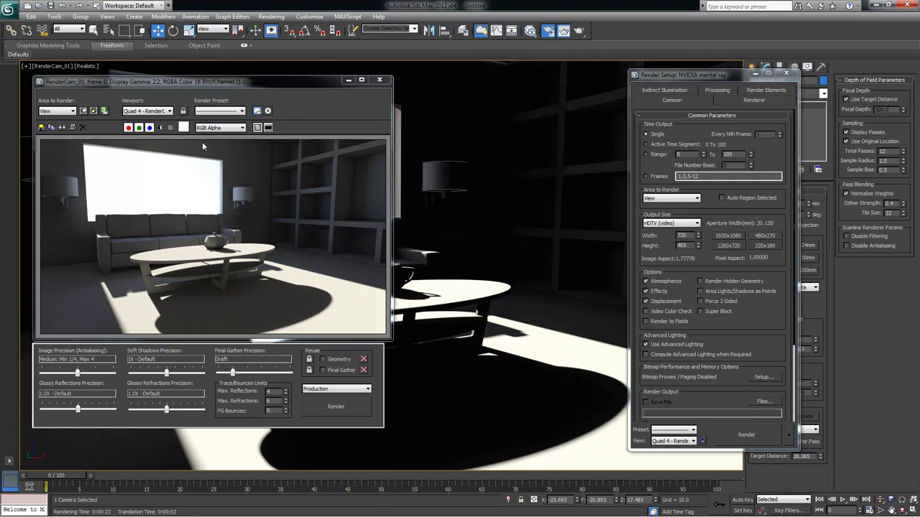
mouse_move(192, 80)
mouse_down()
mouse_move(202, 79)
mouse_move(192, 82)
mouse_up()
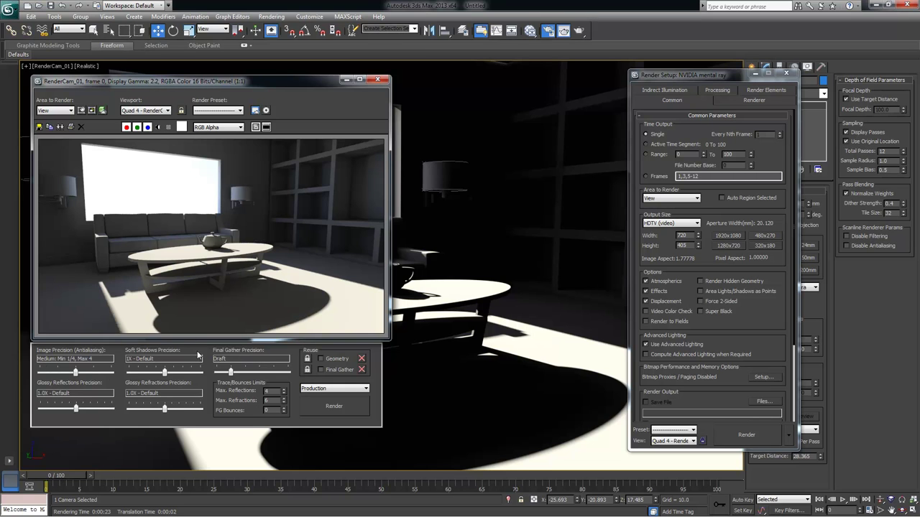
Raise the antialiasing image precision to Very High: Min 4, Max 64 and render the view
mouse_move(233, 372)
mouse_down()
mouse_move(245, 372)
mouse_move(231, 372)
mouse_up()
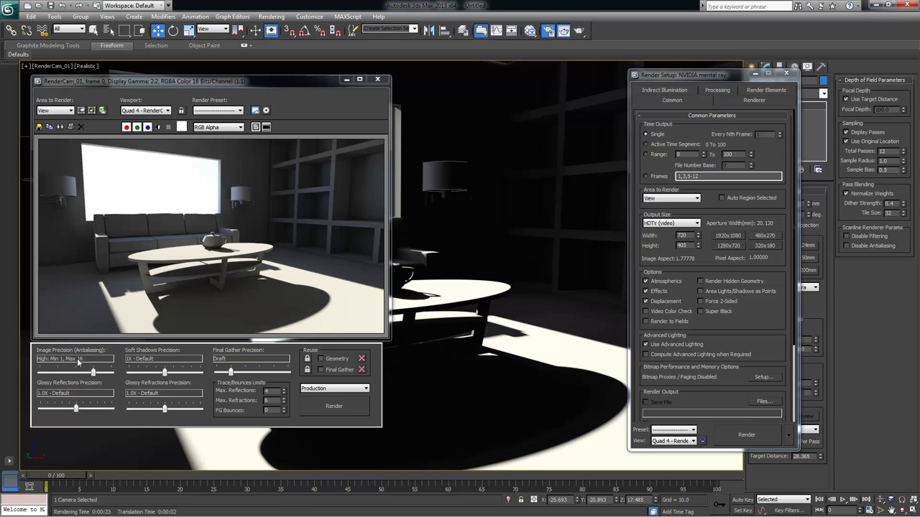
drag(103, 373, 111, 373)
click(334, 406)
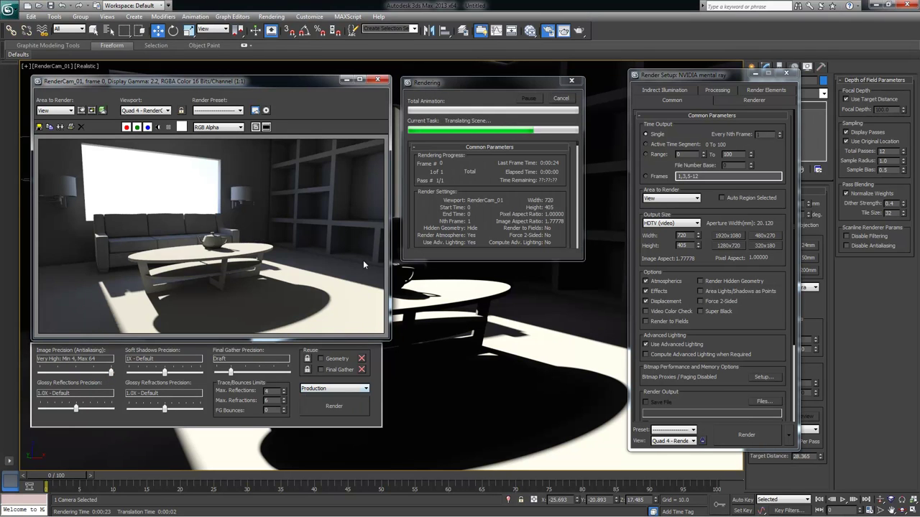
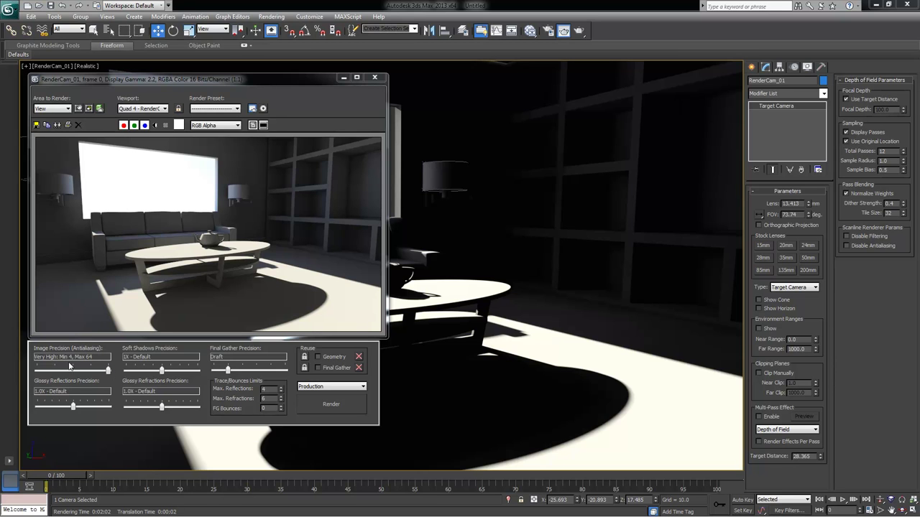
Set the image precision to Low: Min 1/16, Max 1, lower the soft shadows precision and put the rendered frame away
drag(108, 370, 55, 370)
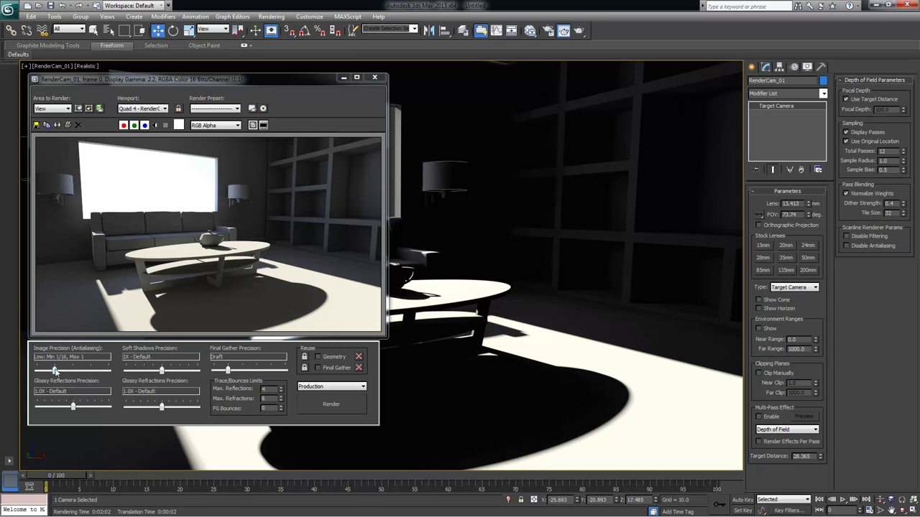
drag(161, 371, 143, 371)
click(342, 78)
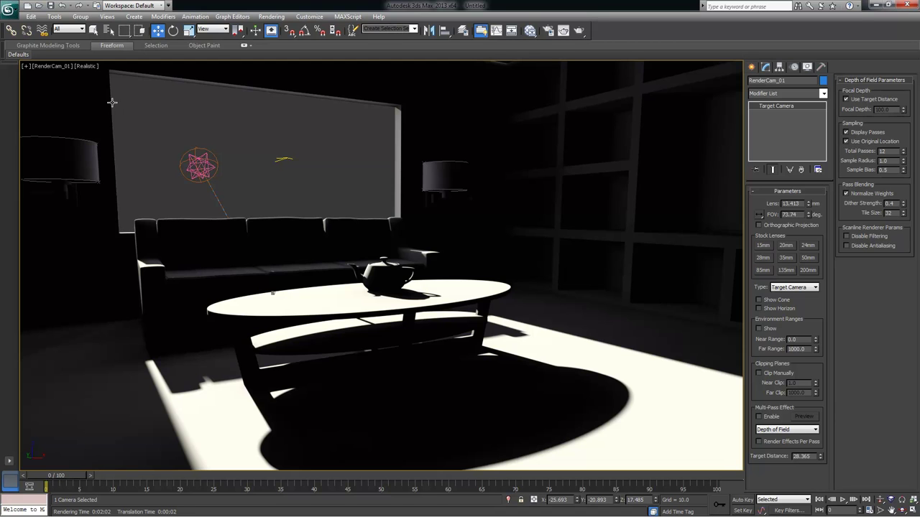
Turn on safe frames for the RenderCam_01 viewport and return to the four-viewport layout
click(26, 66)
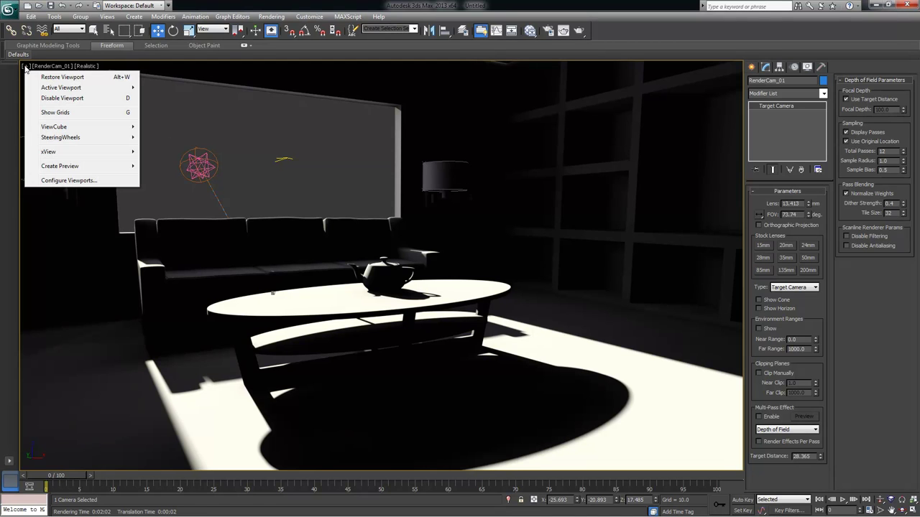
click(67, 181)
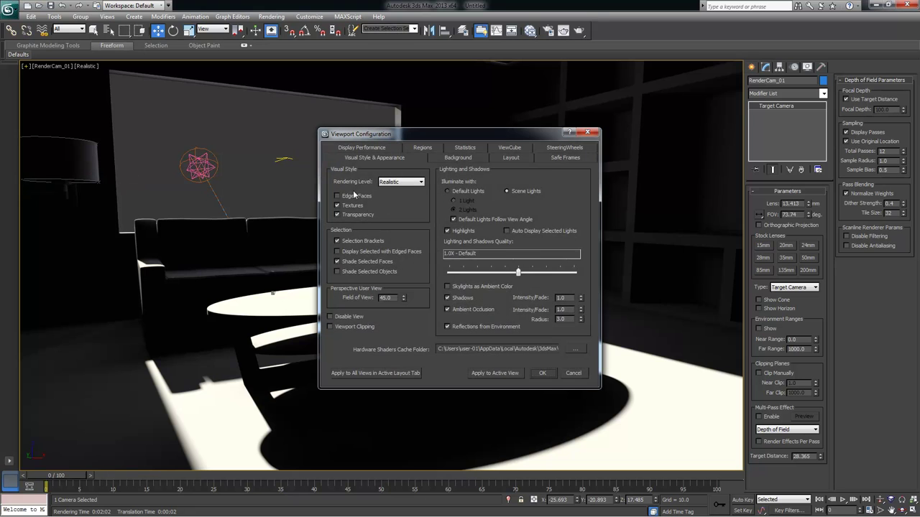
click(566, 159)
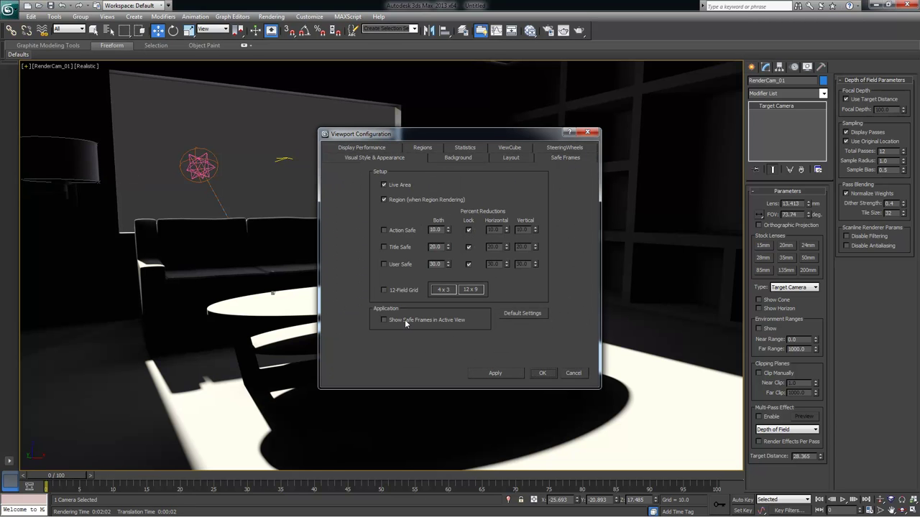
click(516, 374)
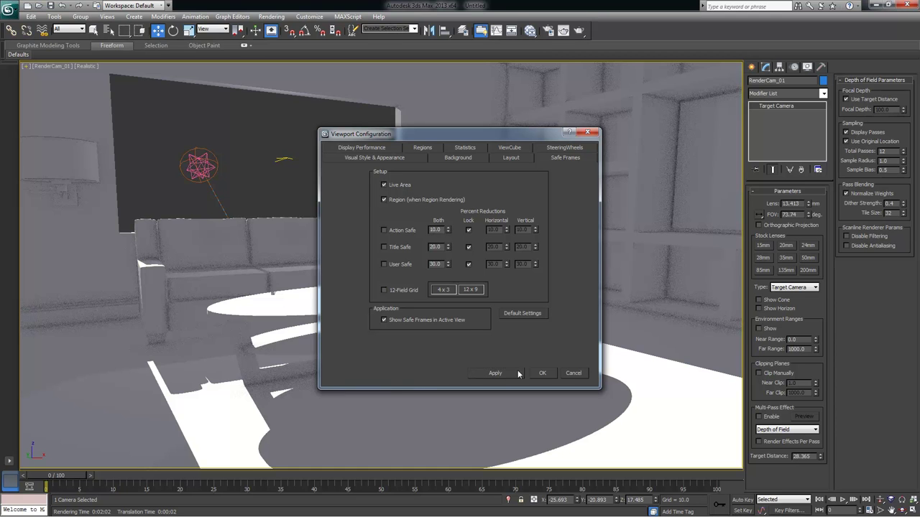
click(543, 373)
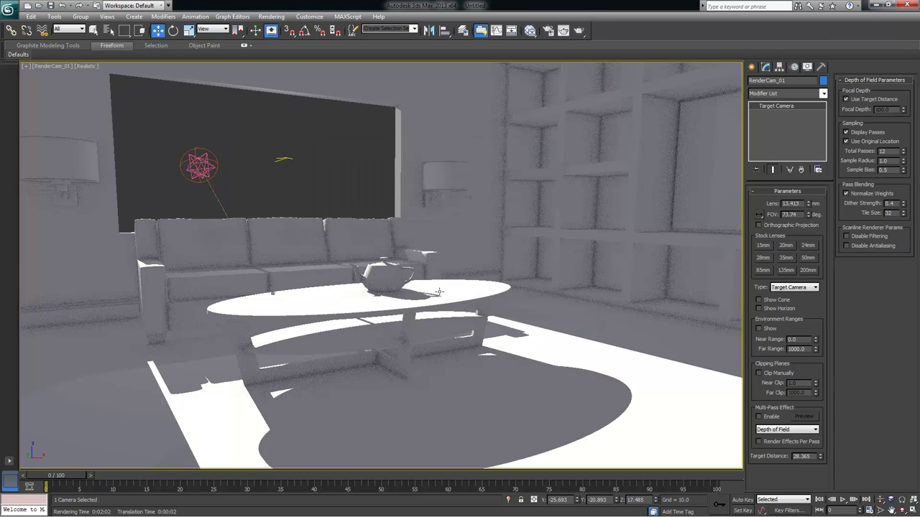
key(alt+w)
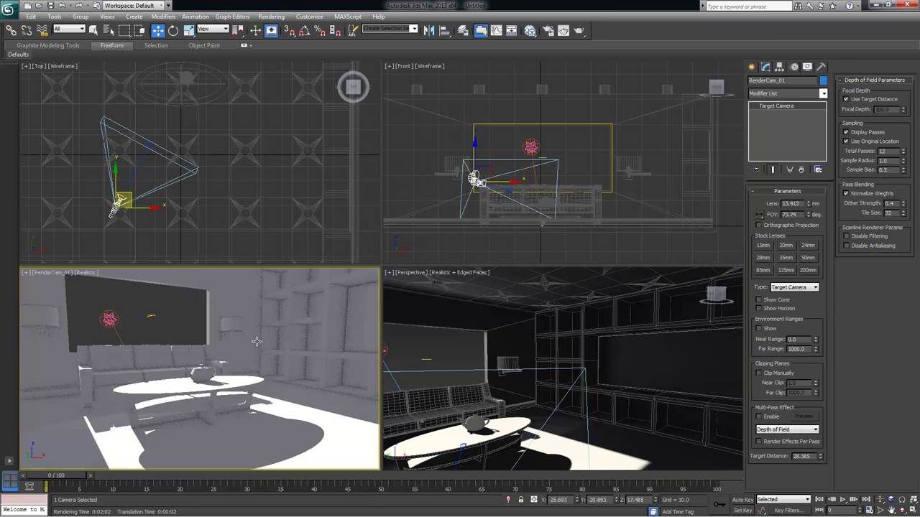
Compare the camera viewport's safe frame with the rendered frame by resizing the viewport, and put the rendered frame away
click(183, 317)
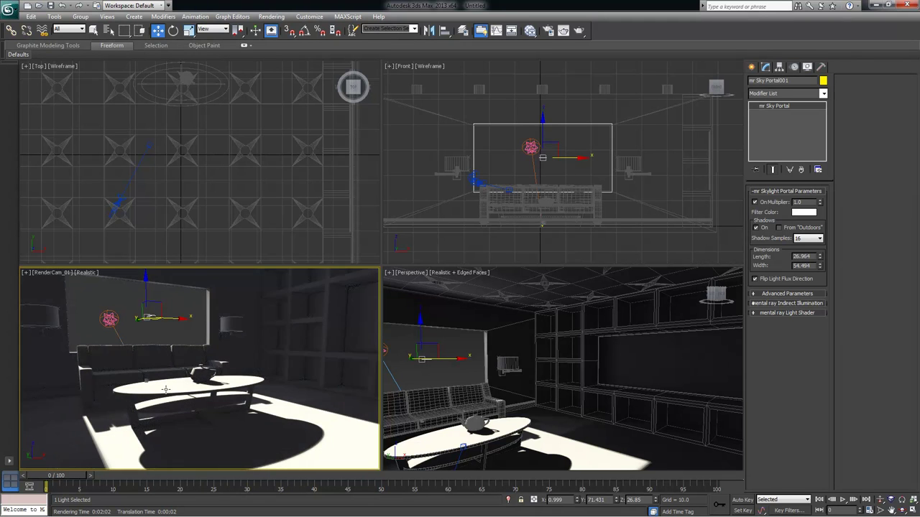
key(shift+q)
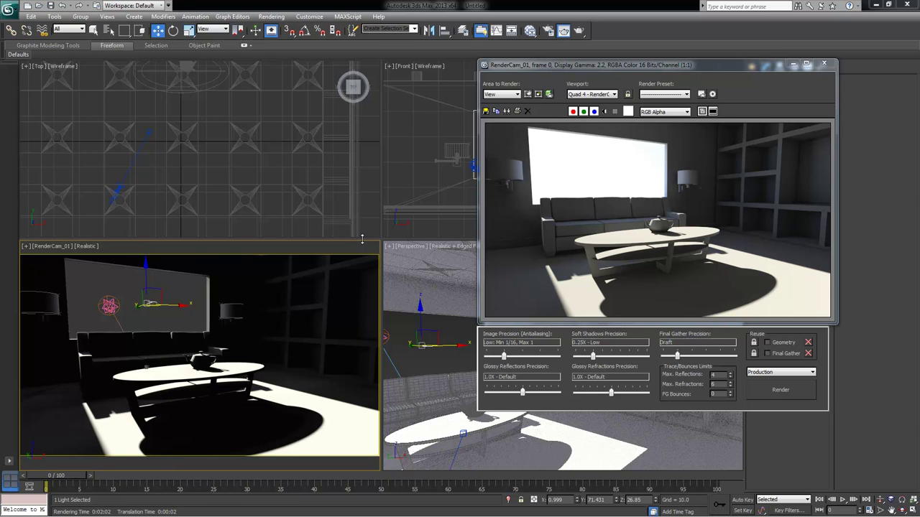
drag(362, 239, 362, 142)
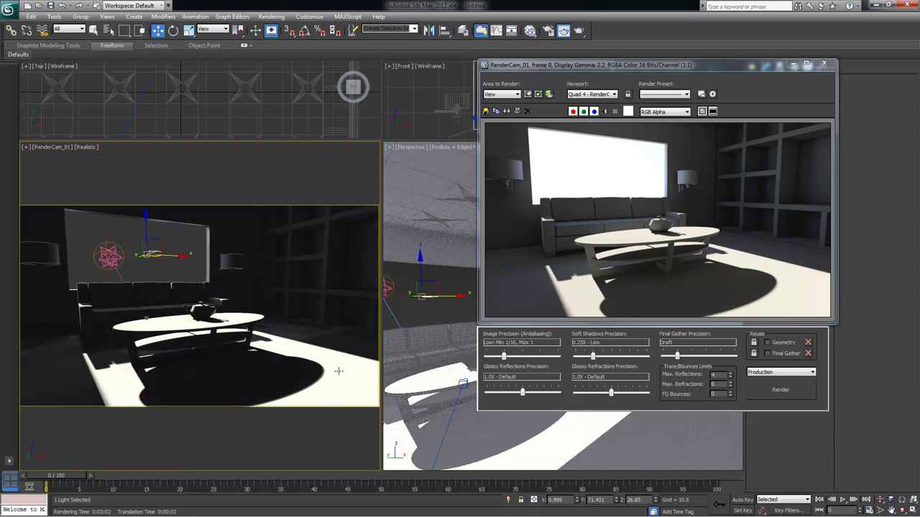
drag(372, 142, 365, 255)
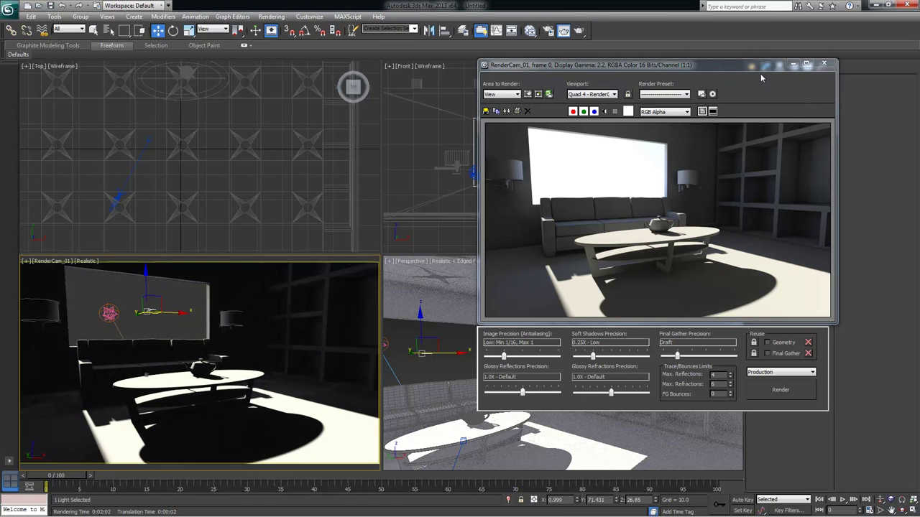
drag(724, 63, 282, 74)
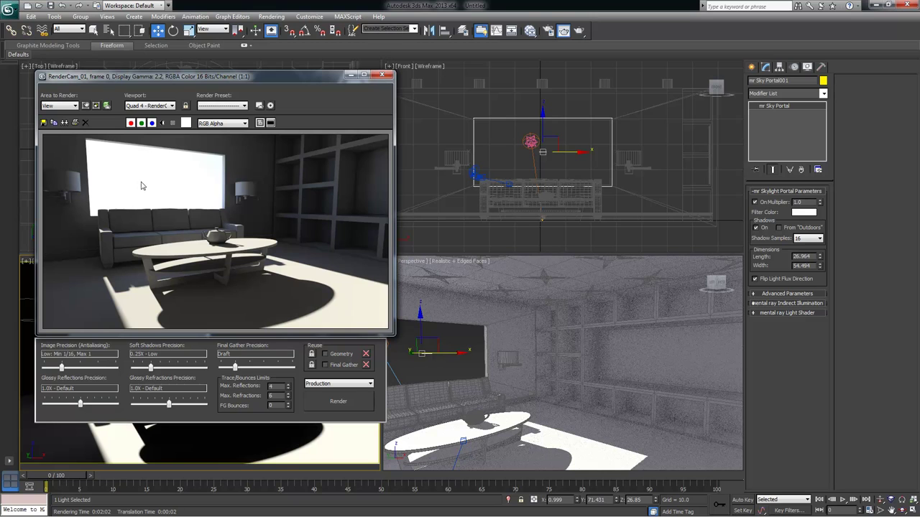
click(352, 76)
Place a photometric Free Light in the Top view, centred on the floor in front of the coffee table
scroll(207, 143, down, 4)
scroll(215, 135, down, 2)
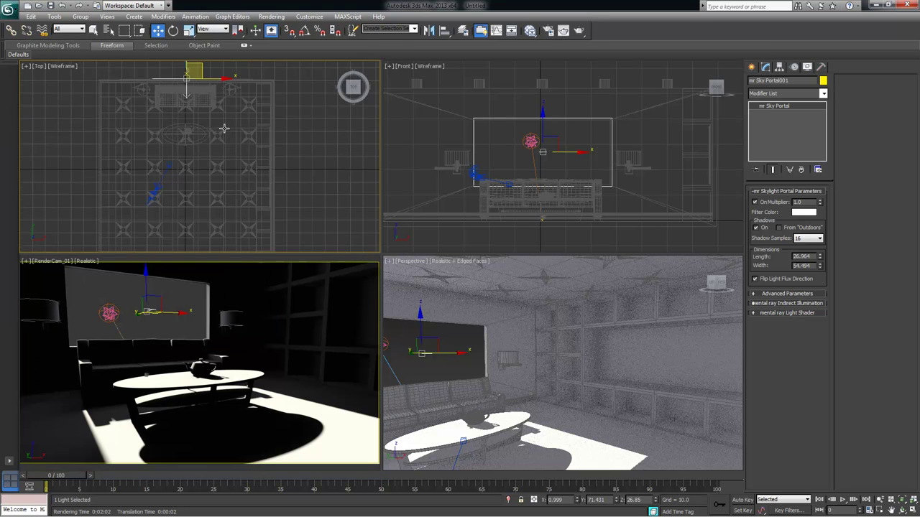
middle_drag(224, 128, 220, 143)
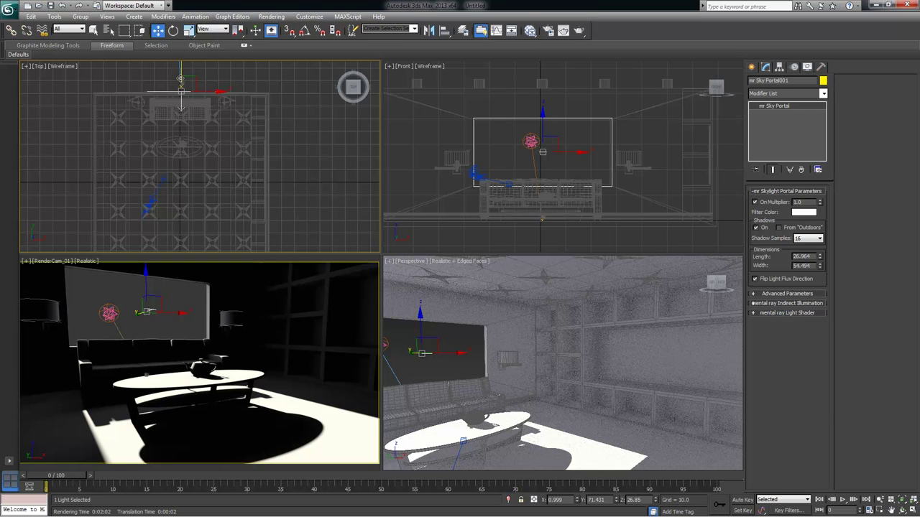
click(752, 68)
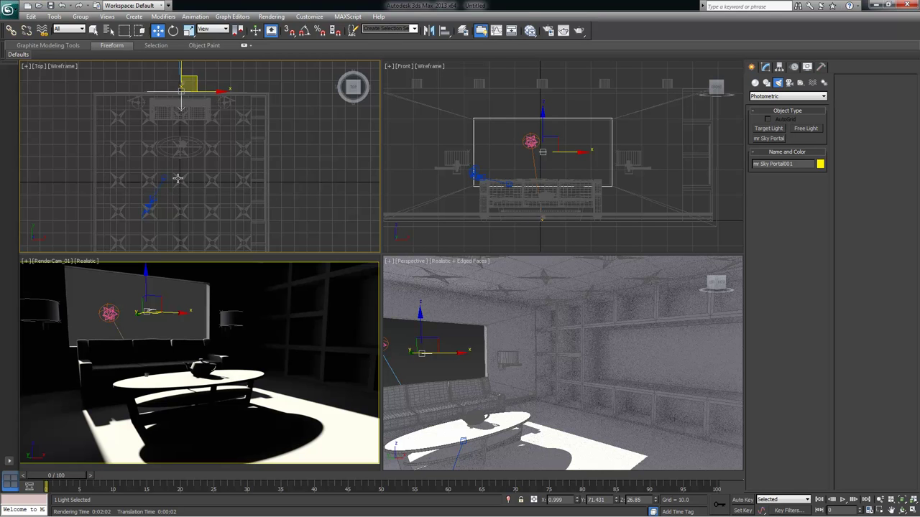
click(805, 129)
middle_drag(195, 136, 172, 139)
scroll(172, 138, down, 3)
scroll(189, 148, up, 1)
scroll(144, 130, up, 4)
scroll(195, 198, down, 1)
scroll(195, 198, up, 1)
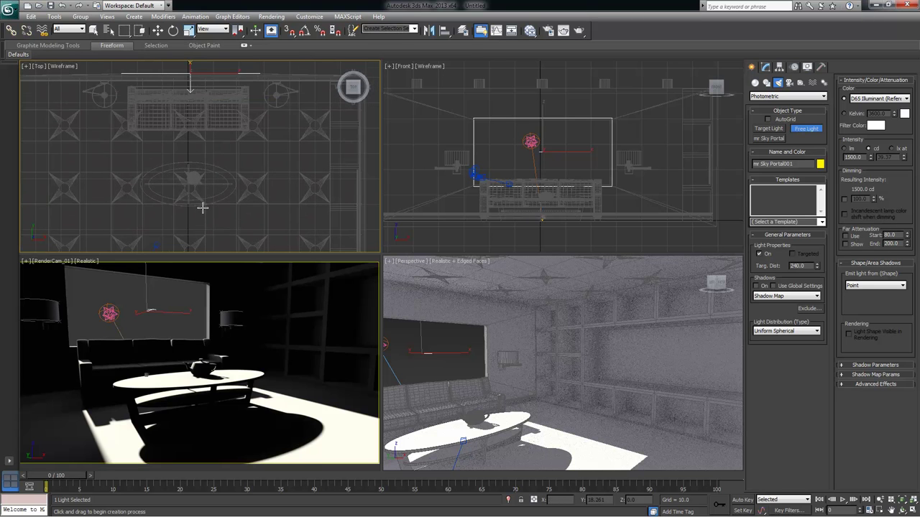
scroll(201, 166, down, 1)
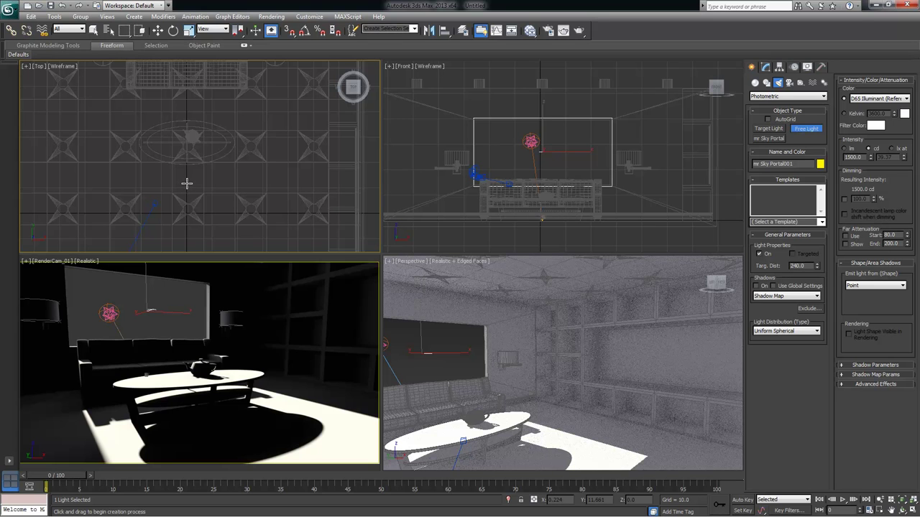
click(186, 182)
Maximize the camera viewport and raise the free light slightly above the floor, to a Z height of about 0.122
key(w)
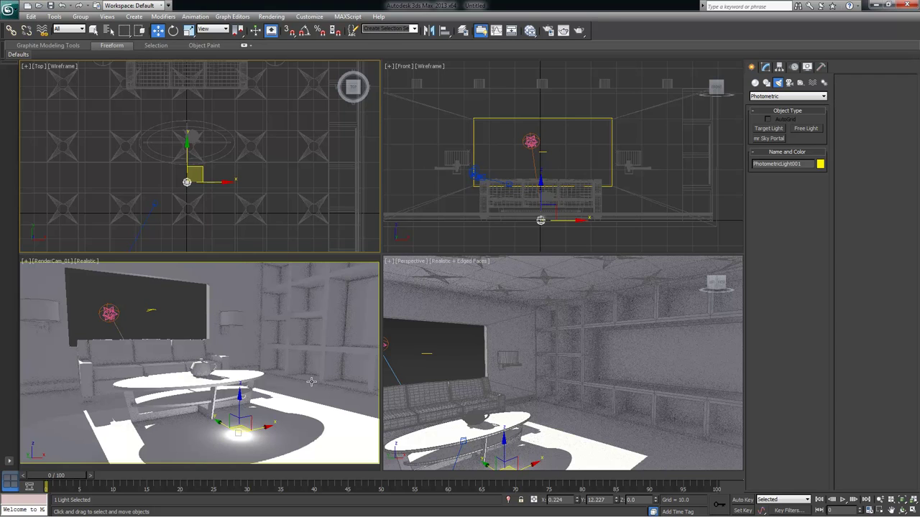
key(alt+w)
key(alt+w)
right_click(152, 310)
key(alt+w)
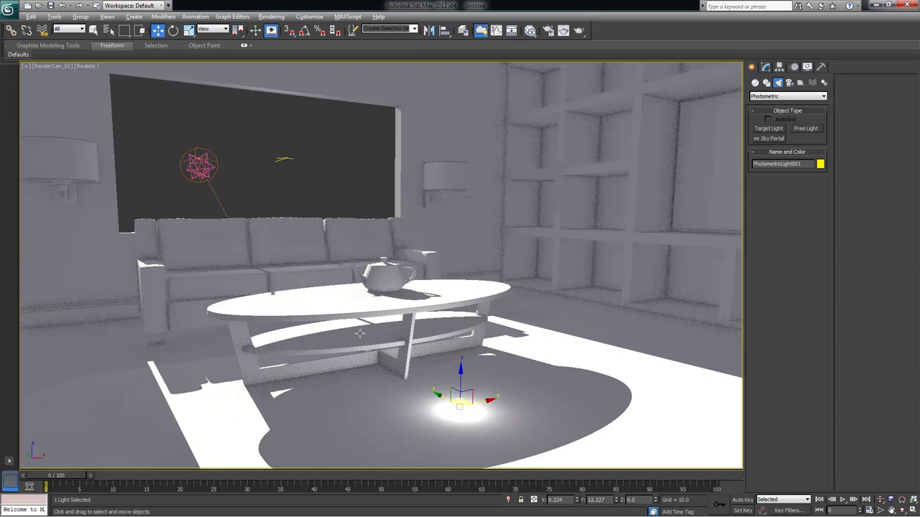
mouse_move(461, 372)
mouse_down()
mouse_move(464, 309)
mouse_move(462, 381)
mouse_move(463, 367)
mouse_up()
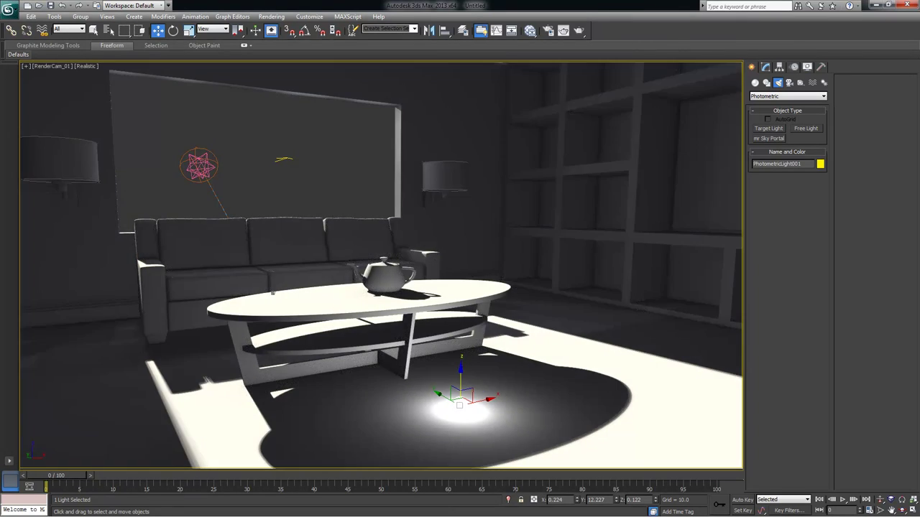
Bring back the rendered frame, move it aside and render the camera view with the new free light
click(563, 30)
drag(230, 84, 214, 50)
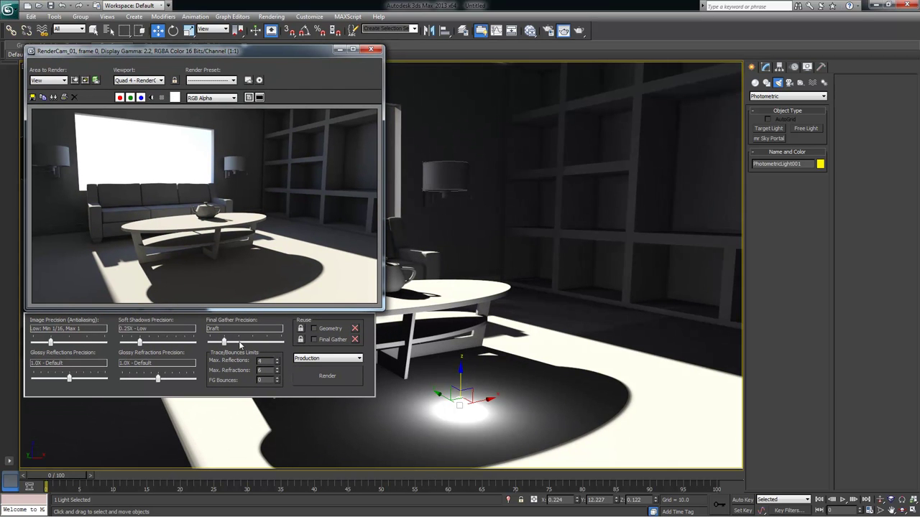
click(327, 376)
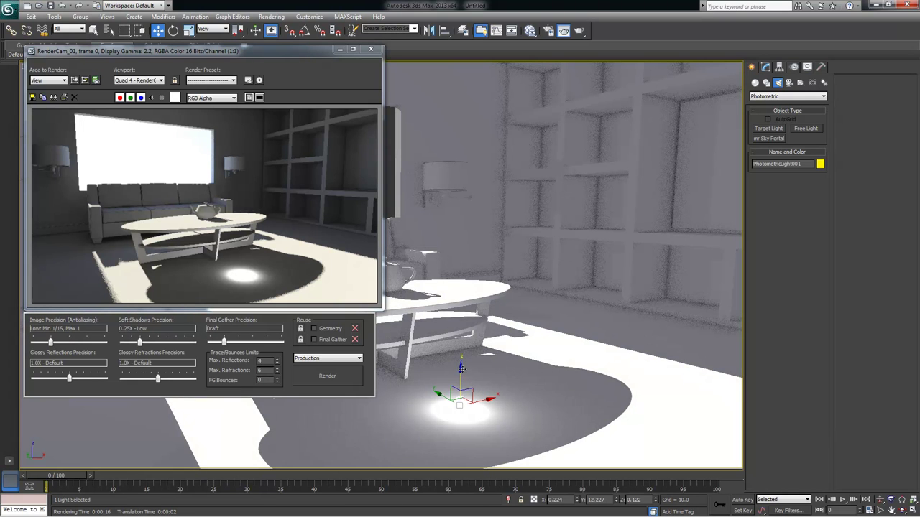
Raise the free light to a Z height of about 0.488 and browse the templates in its parameters
drag(461, 368, 460, 363)
click(765, 66)
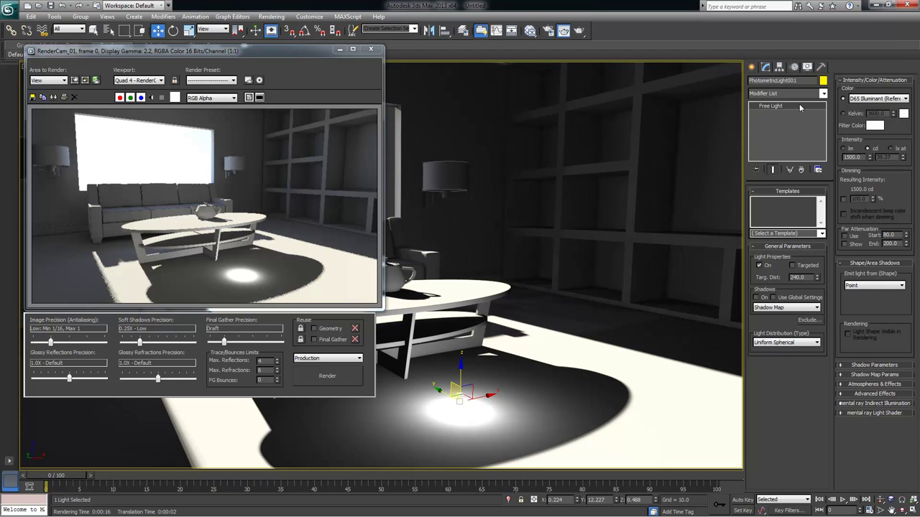
click(820, 234)
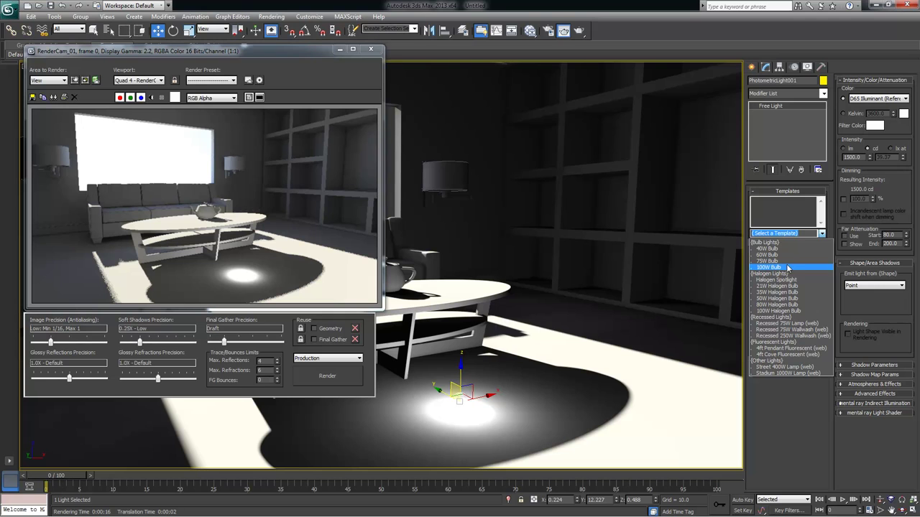
click(793, 214)
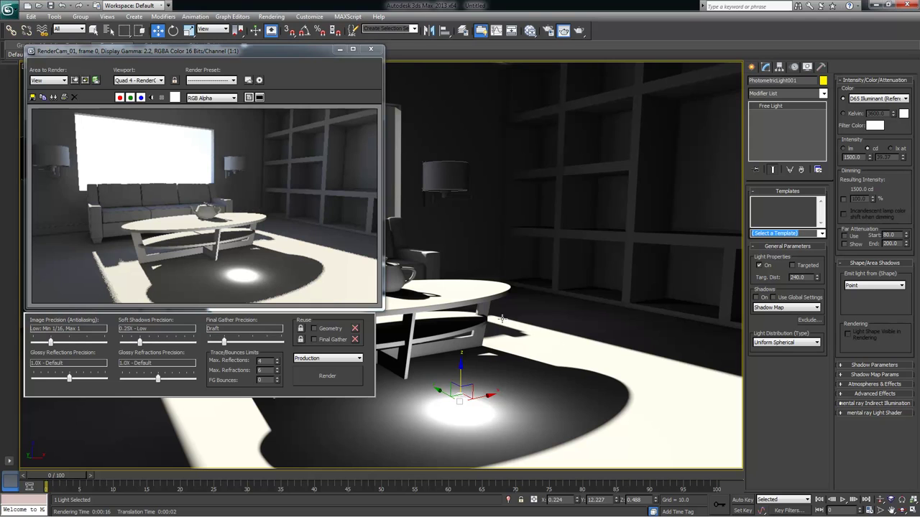
Set the free light's shadow type to Ray Traced Shadows and keep its light distribution at Uniform Spherical
click(795, 308)
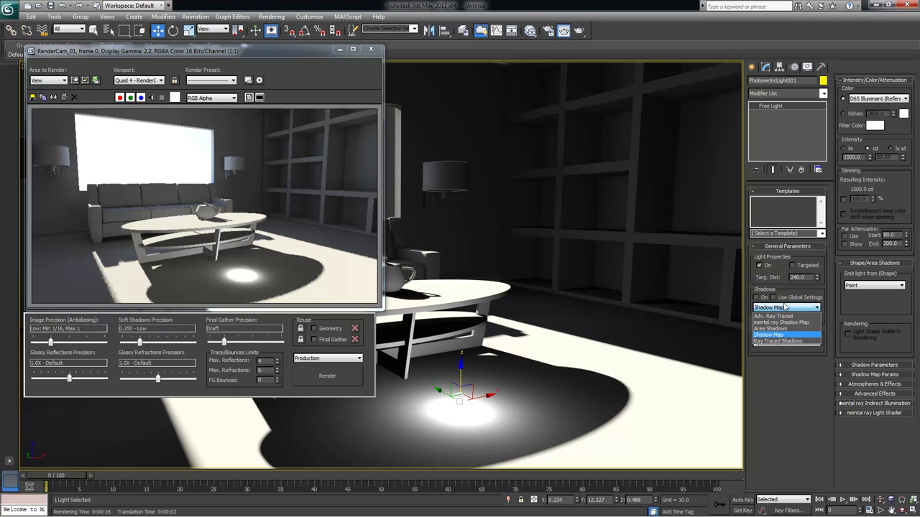
click(779, 309)
click(780, 310)
click(789, 342)
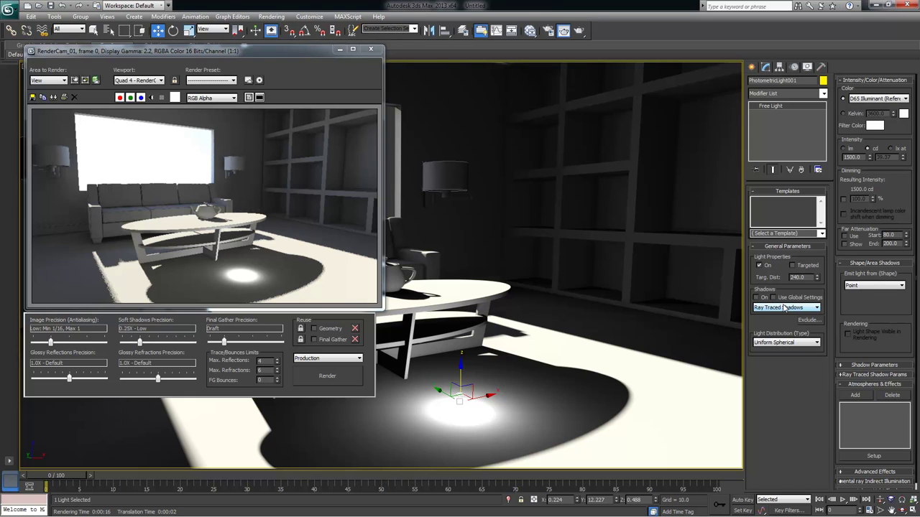
click(803, 343)
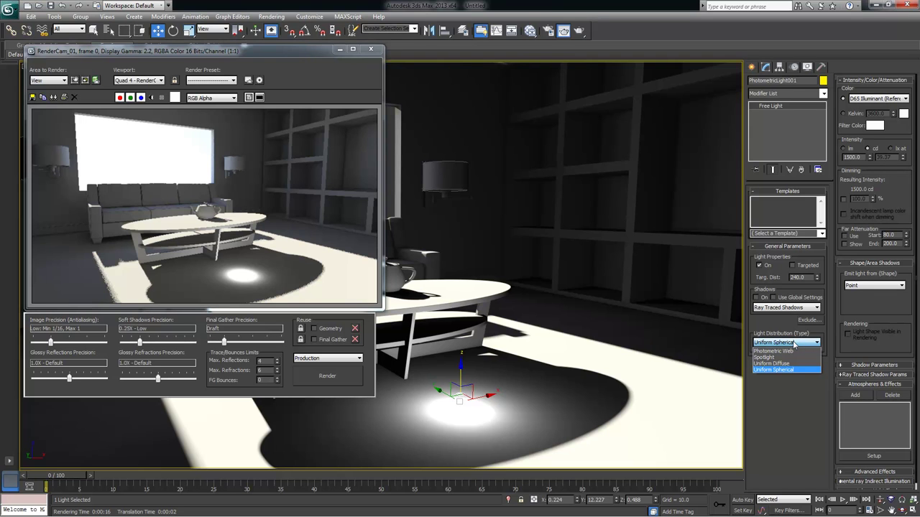
click(785, 332)
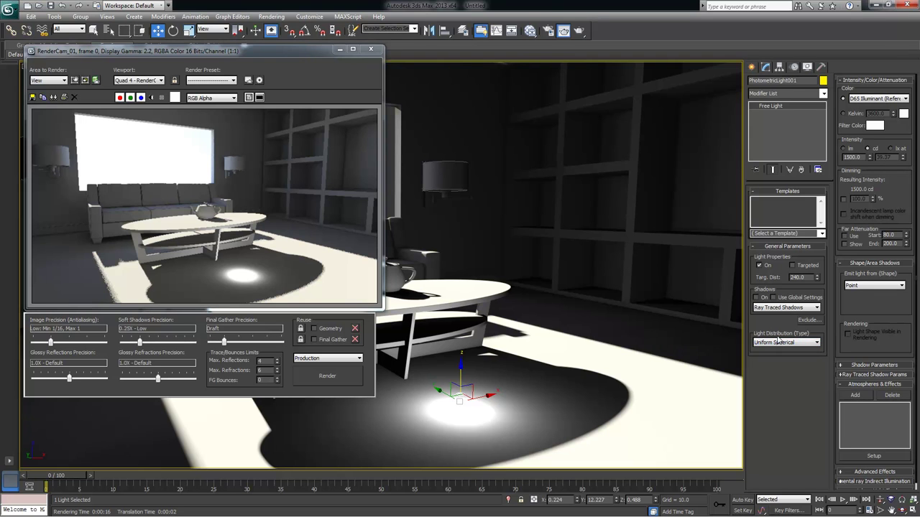
Try the Fluorescent (Cool White), Halogen and HID Mercury color presets on the free light
click(894, 99)
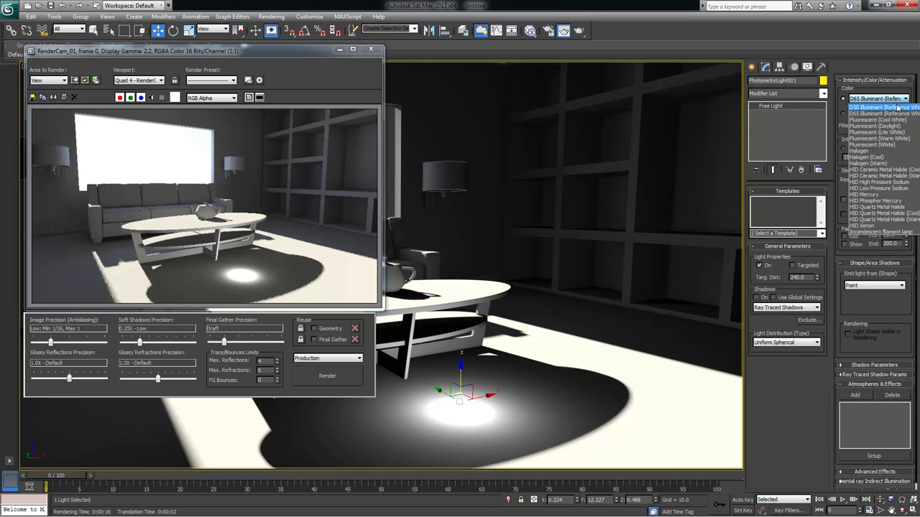
click(889, 121)
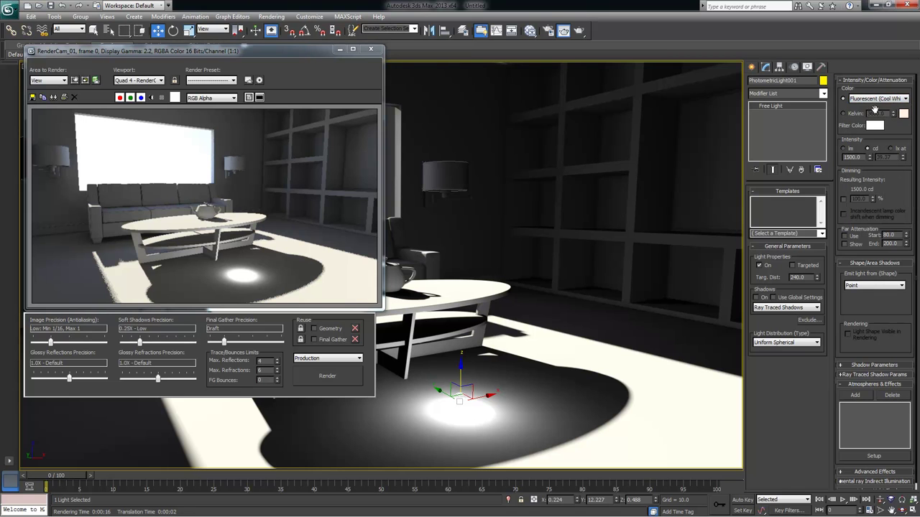
click(907, 99)
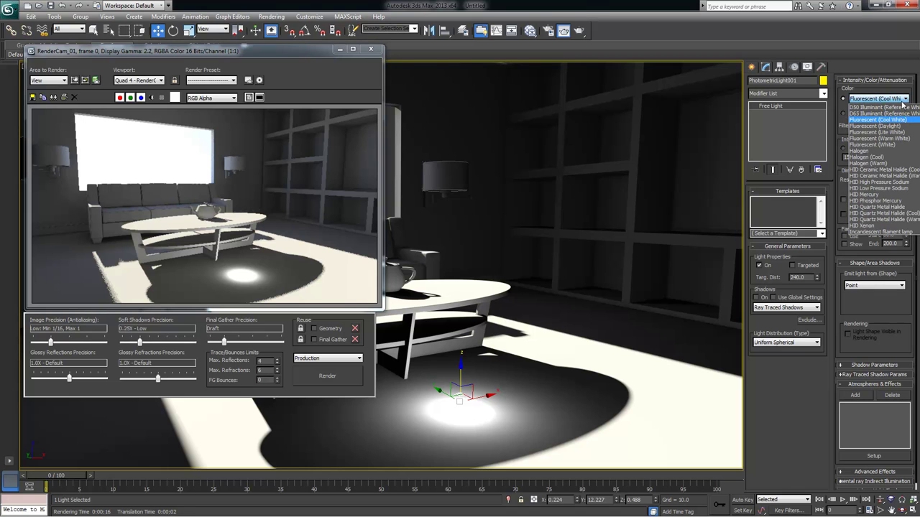
click(871, 151)
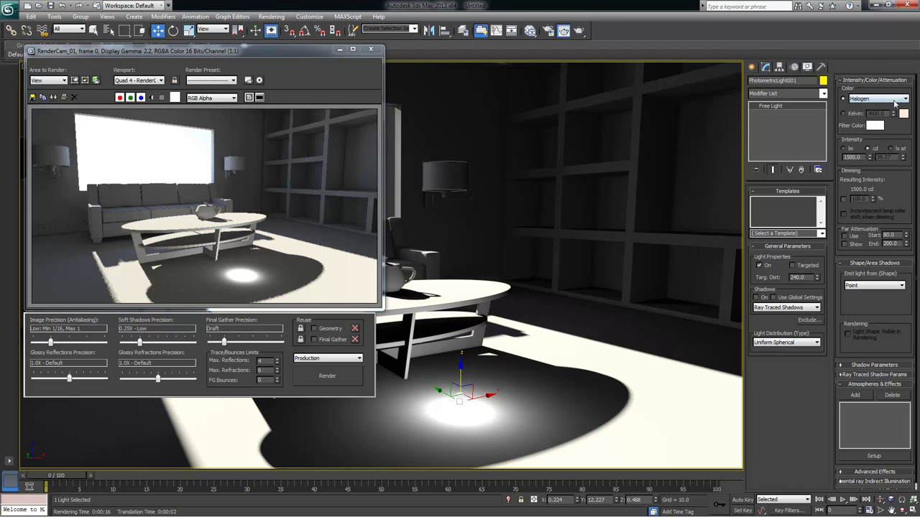
click(895, 100)
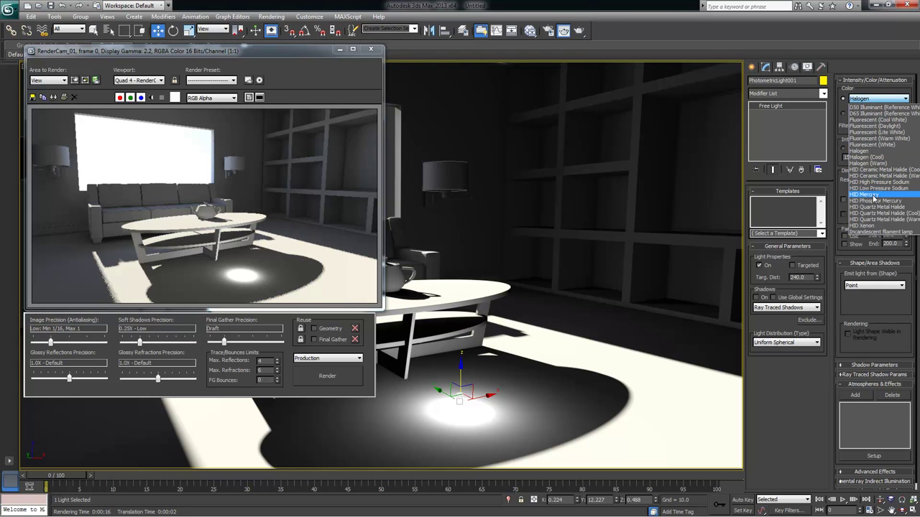
click(872, 195)
Set the free light's color preset to Incandescent filament lamp
click(903, 102)
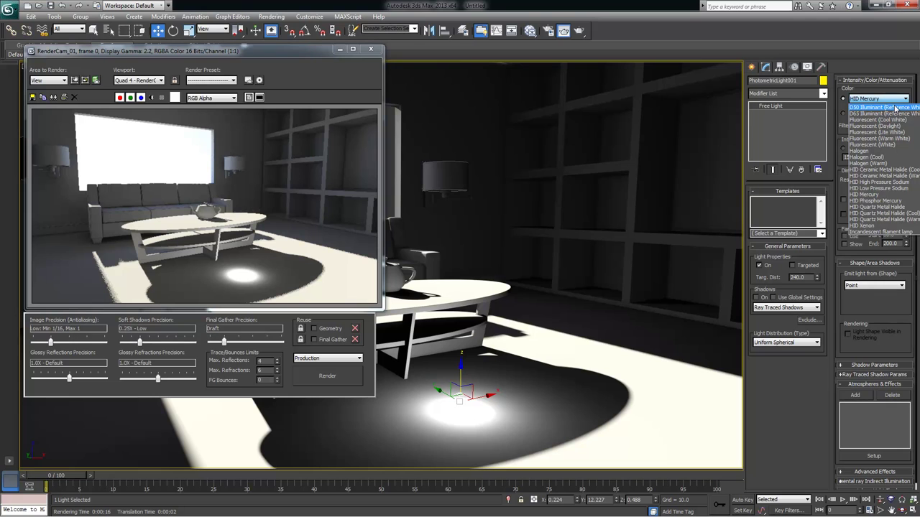
click(881, 233)
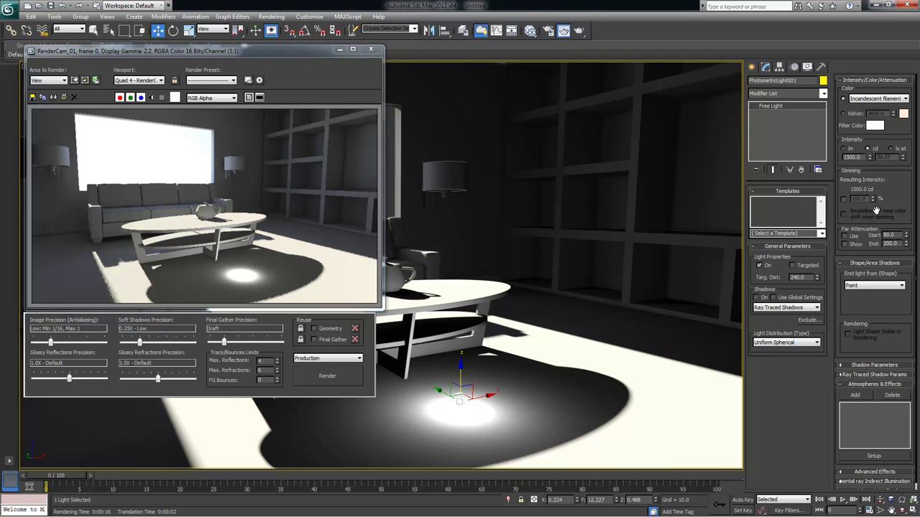
Set the free light's color preset to D50 Illuminant (Reference White) and raise the light to a Z height of about 1.769
click(905, 100)
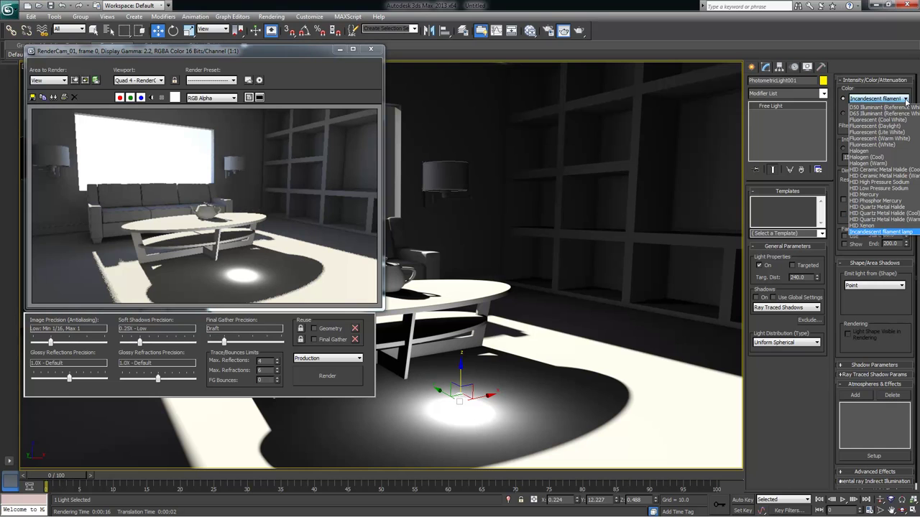
click(878, 107)
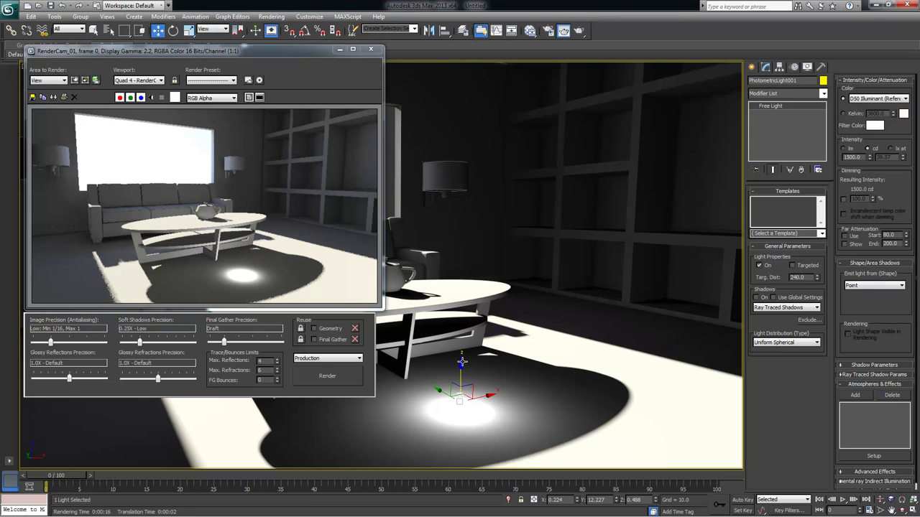
drag(460, 365, 462, 393)
Set the free light to emit from a Line shape and rotate it about 84 degrees around its Z axis
click(869, 286)
click(870, 294)
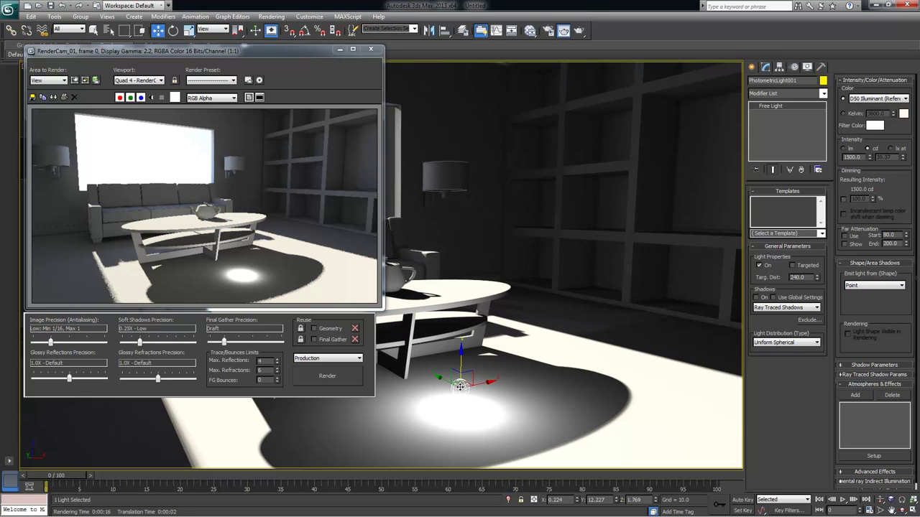
click(882, 286)
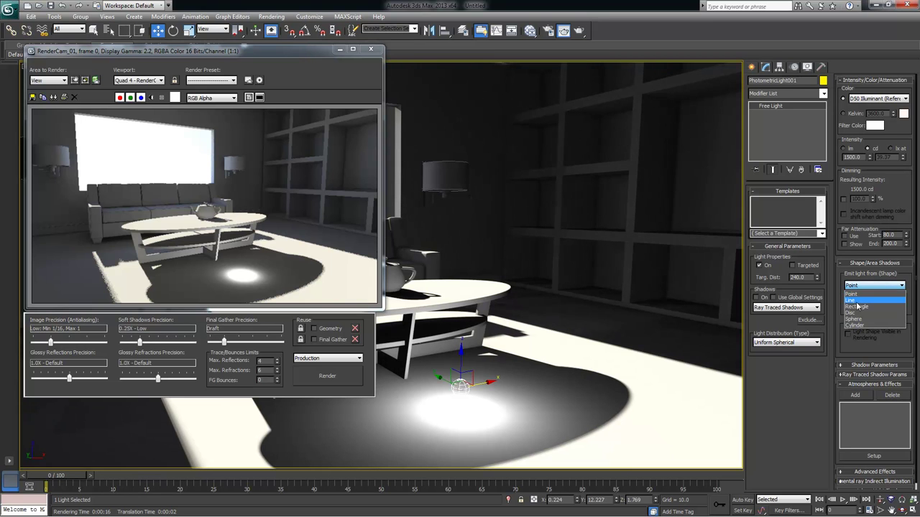
click(856, 301)
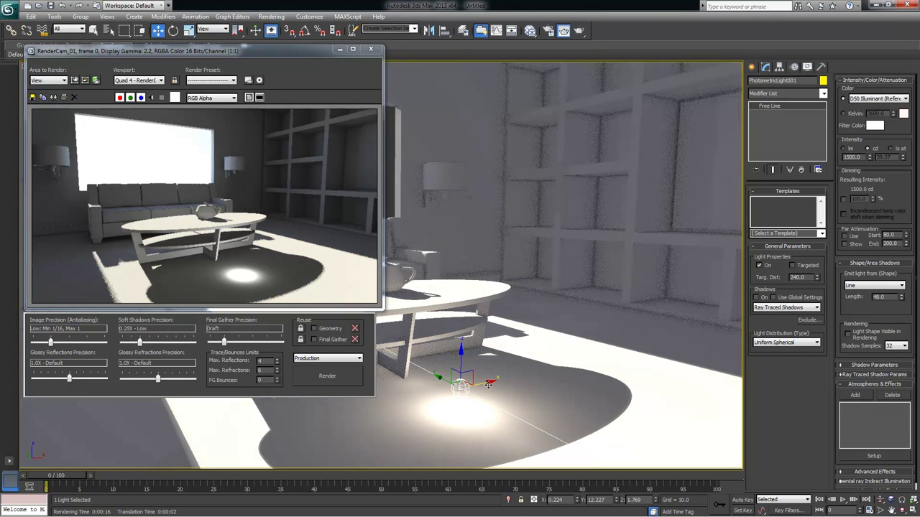
key(e)
mouse_move(471, 390)
mouse_down()
mouse_move(509, 381)
mouse_move(465, 358)
mouse_move(453, 368)
mouse_move(518, 370)
mouse_move(573, 312)
mouse_move(545, 332)
mouse_up()
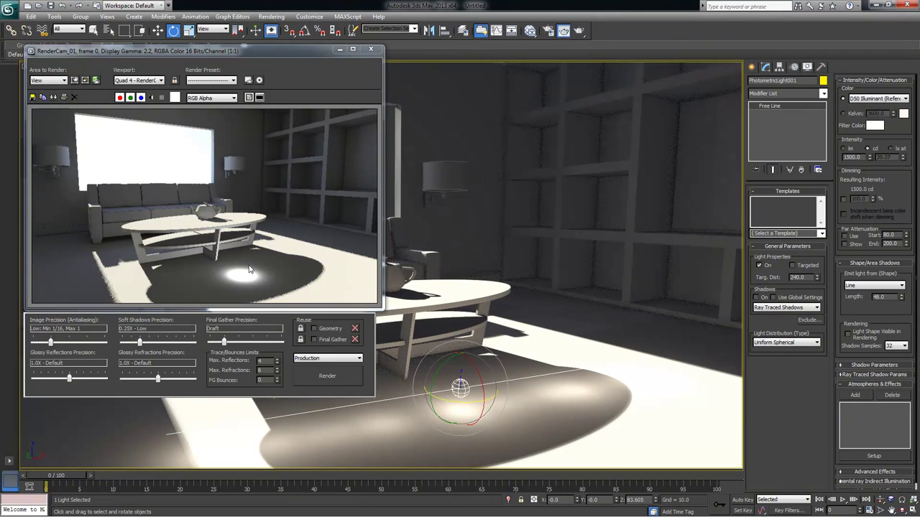
Clone the rendered frame window and place the copy beside the original for comparison
click(53, 96)
mouse_move(58, 155)
mouse_down()
mouse_move(510, 100)
mouse_move(612, 60)
mouse_up()
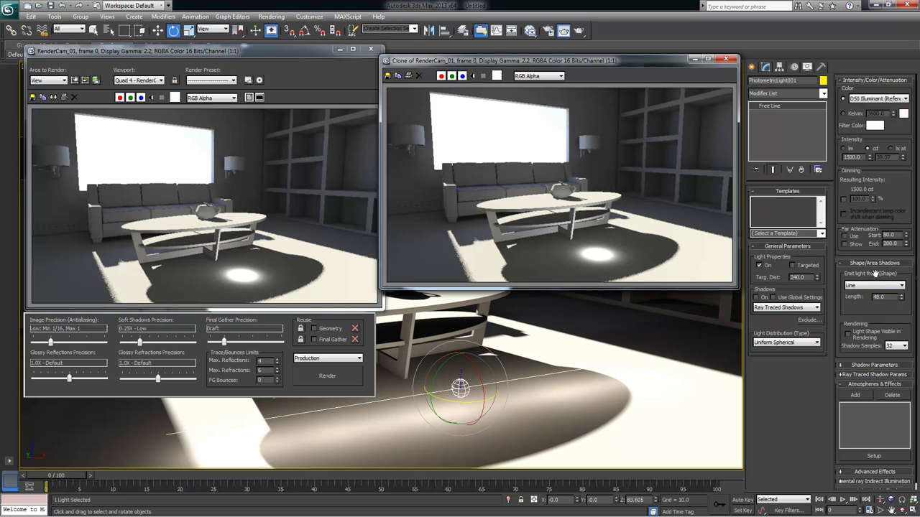
Set the line light's length to 17.76 and render the camera view
drag(901, 298, 890, 325)
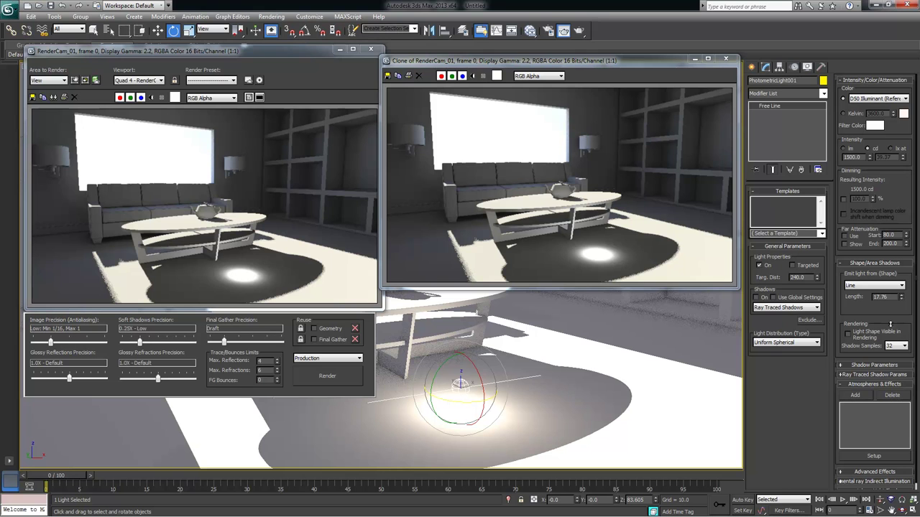
drag(447, 388, 471, 374)
click(328, 376)
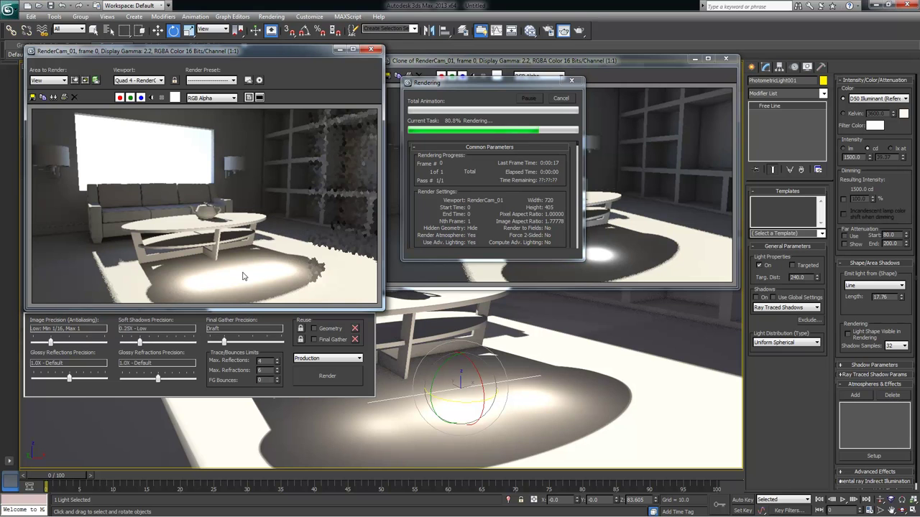
Switch the light's emission shape to a Rectangle with length 17.108 and width 5.52, and render the camera view
click(890, 287)
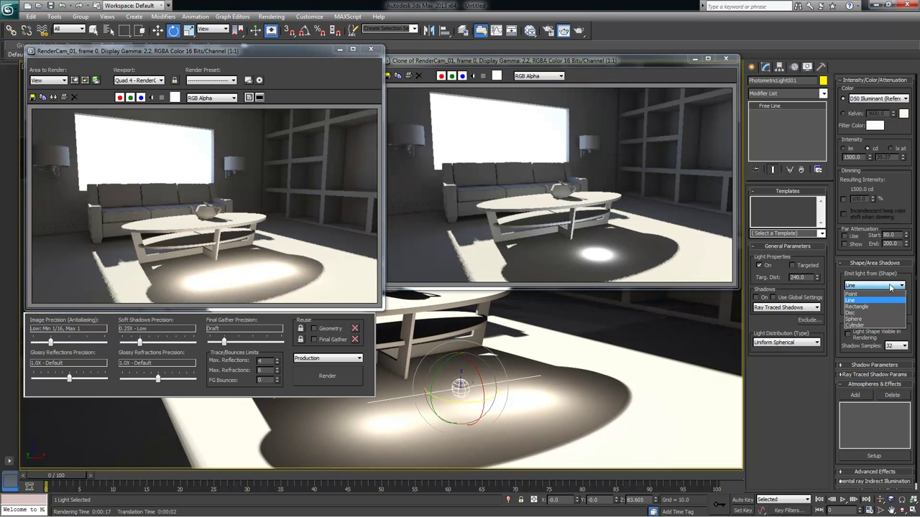
click(866, 307)
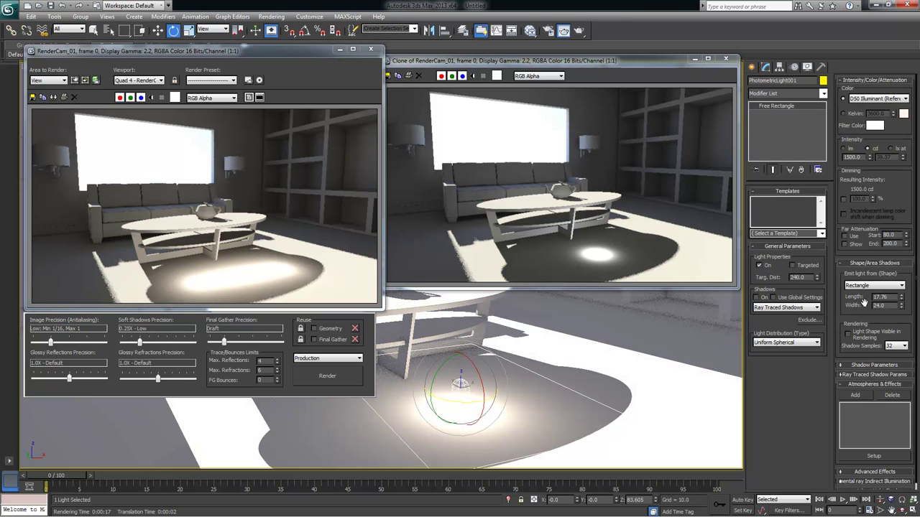
drag(907, 300, 905, 339)
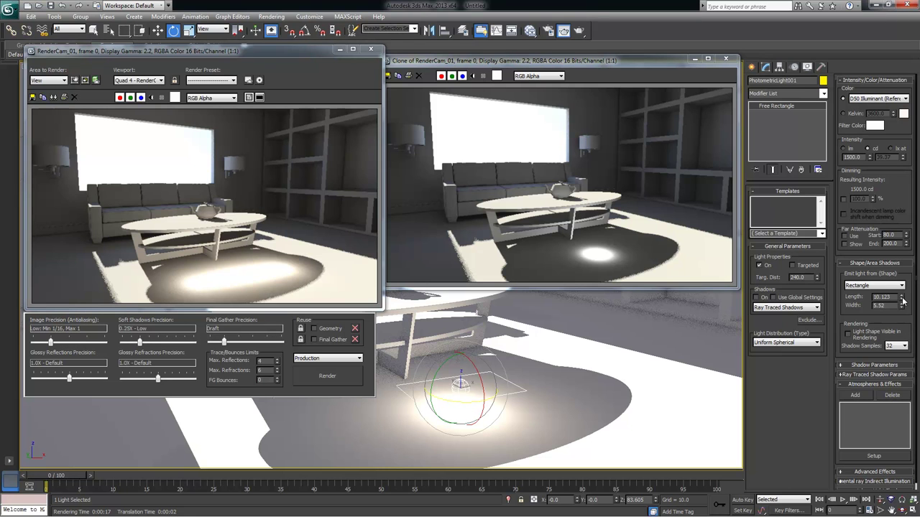
drag(901, 295, 900, 263)
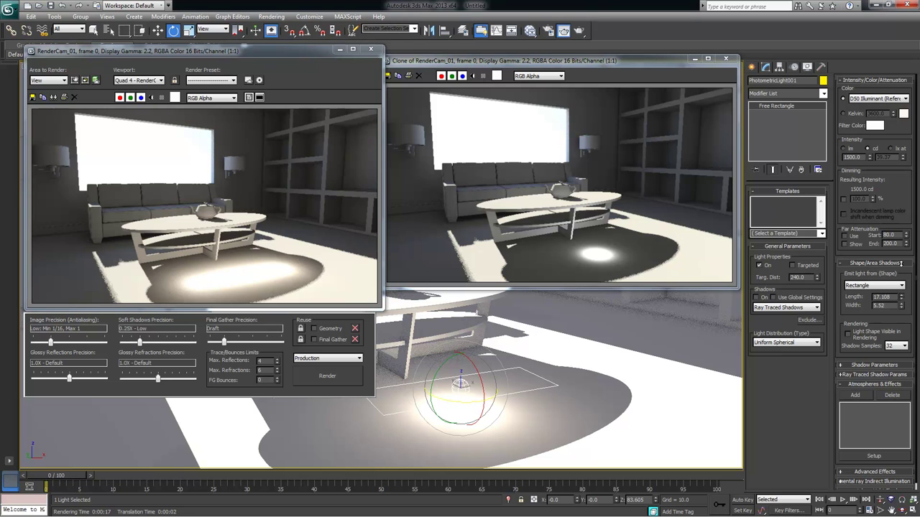
click(327, 376)
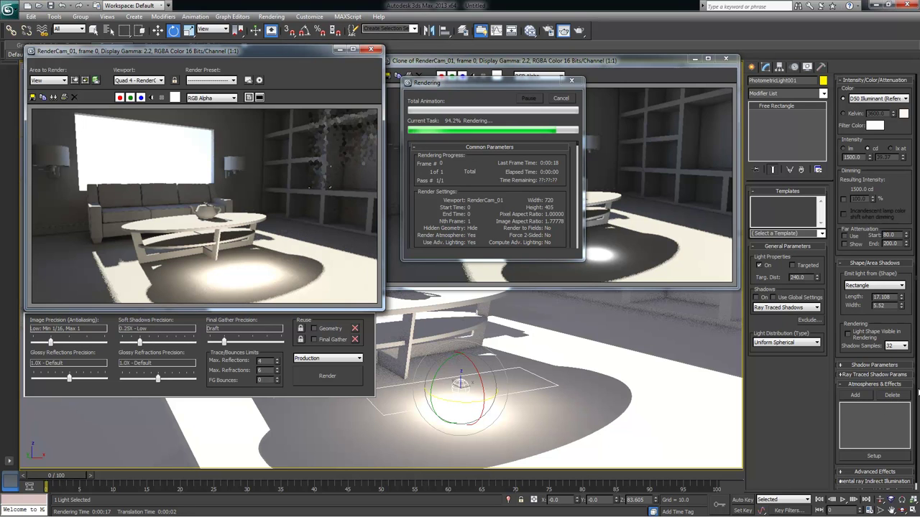
Test-render the free light with its emission shape set first to Disc and then to Sphere
click(901, 286)
click(852, 314)
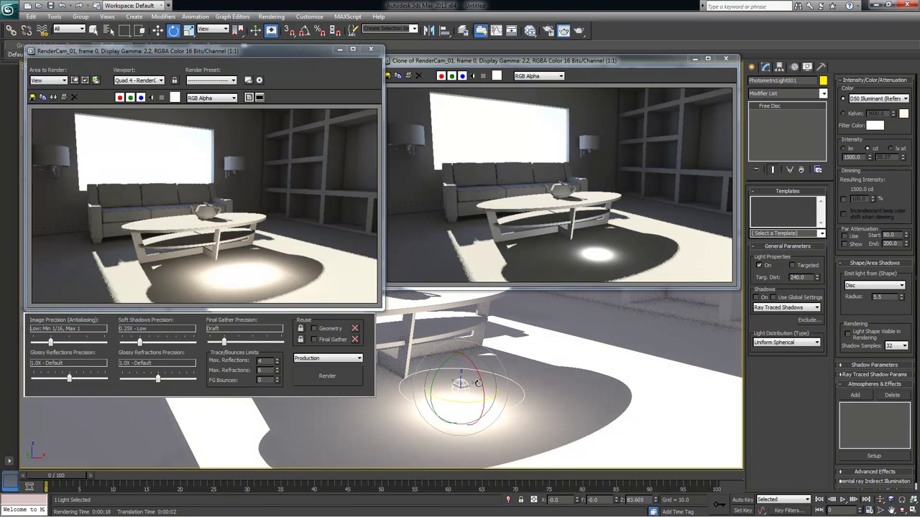
click(316, 376)
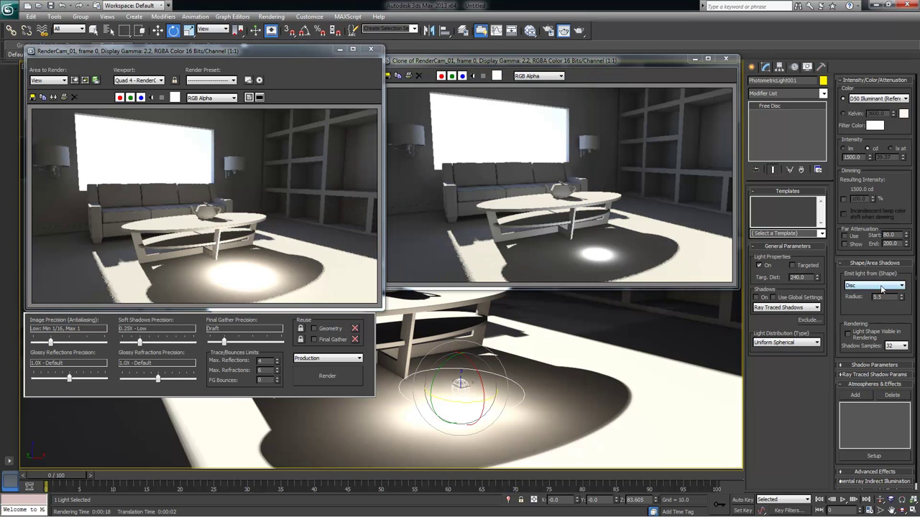
click(884, 289)
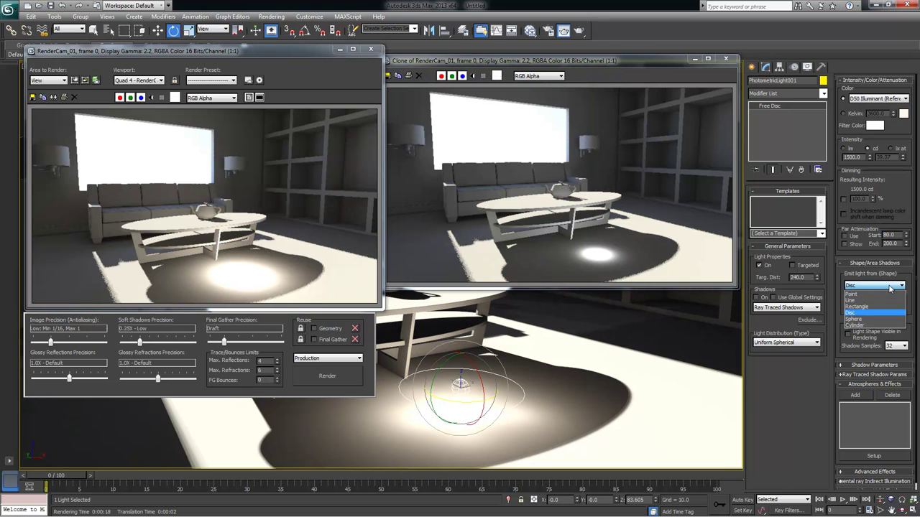
click(863, 318)
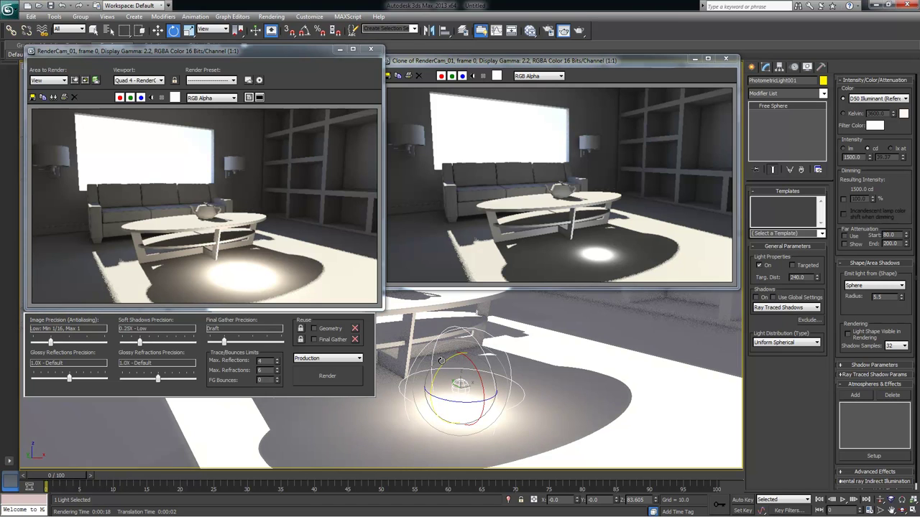
key(shift+q)
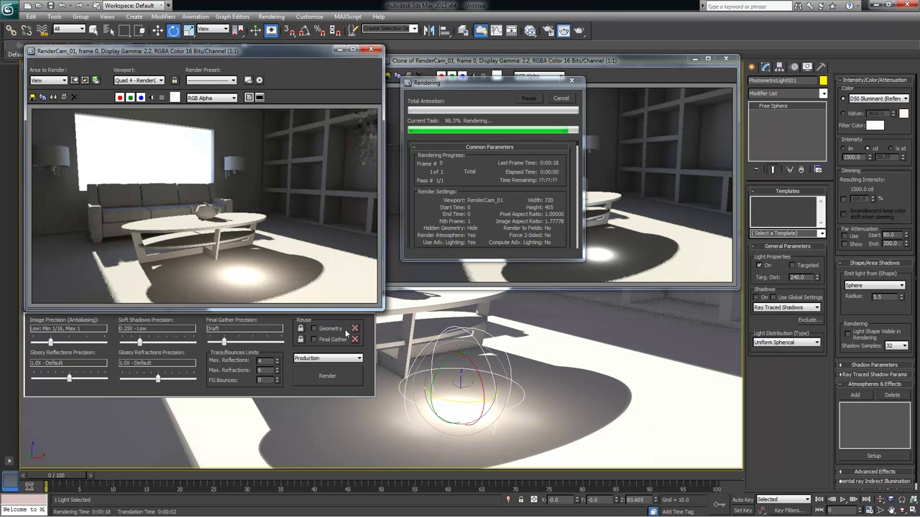
Set the emission shape to Cylinder, raise the light to a Z height of about 5.596 and render the camera view
click(856, 286)
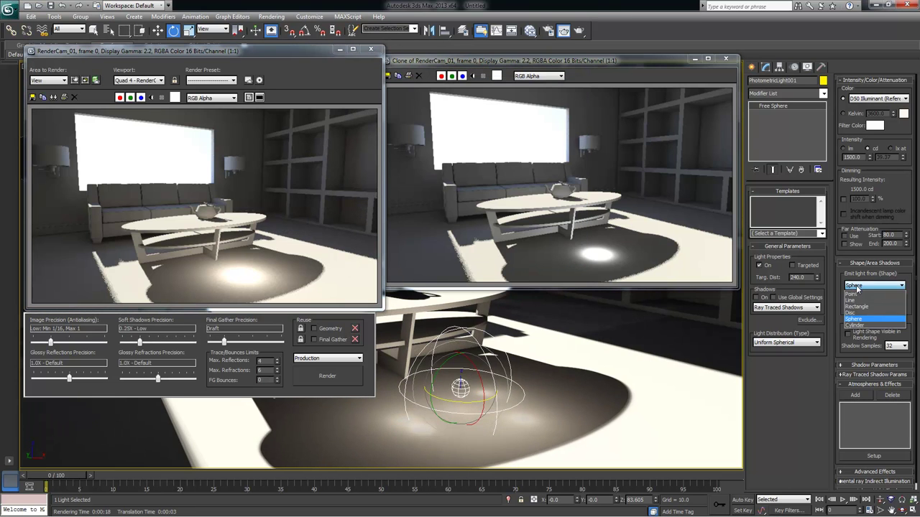
click(855, 326)
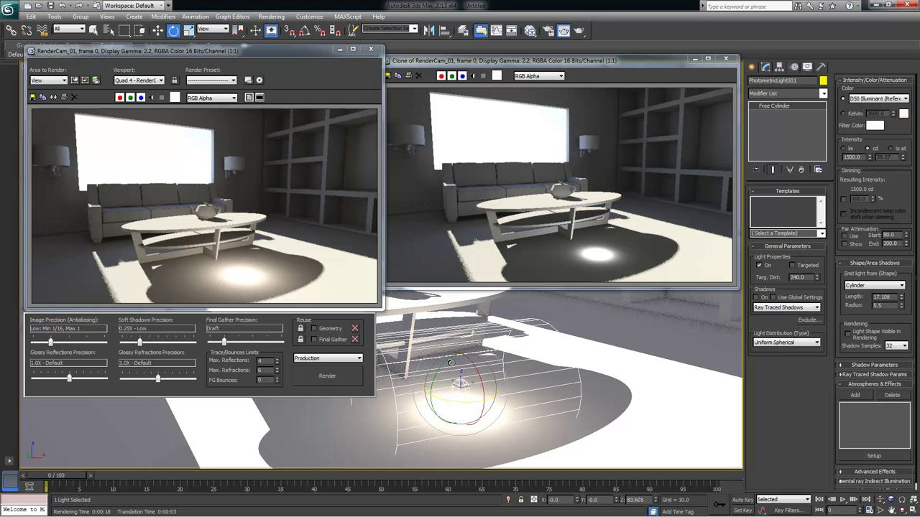
key(w)
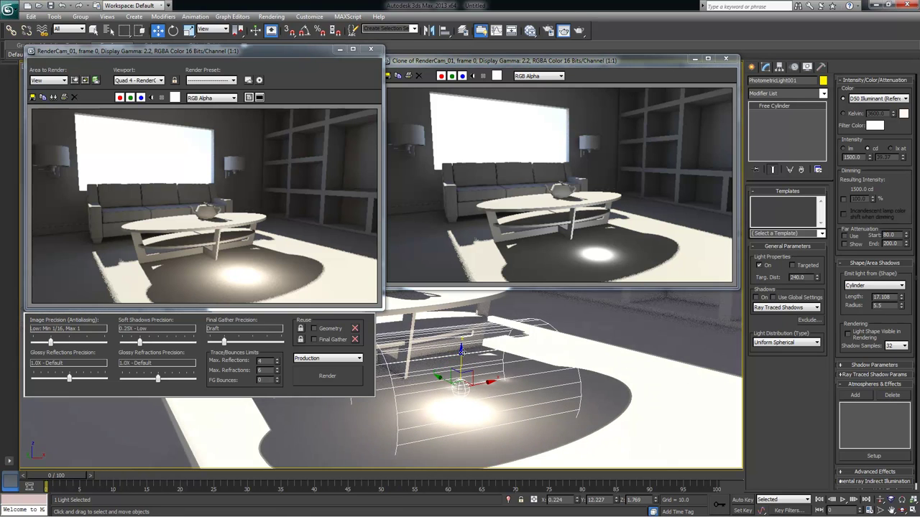
drag(461, 359, 461, 316)
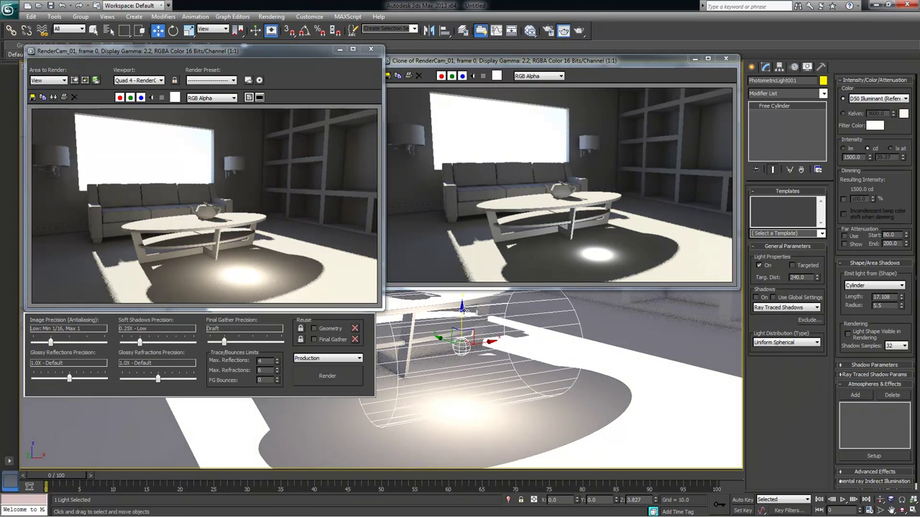
click(331, 375)
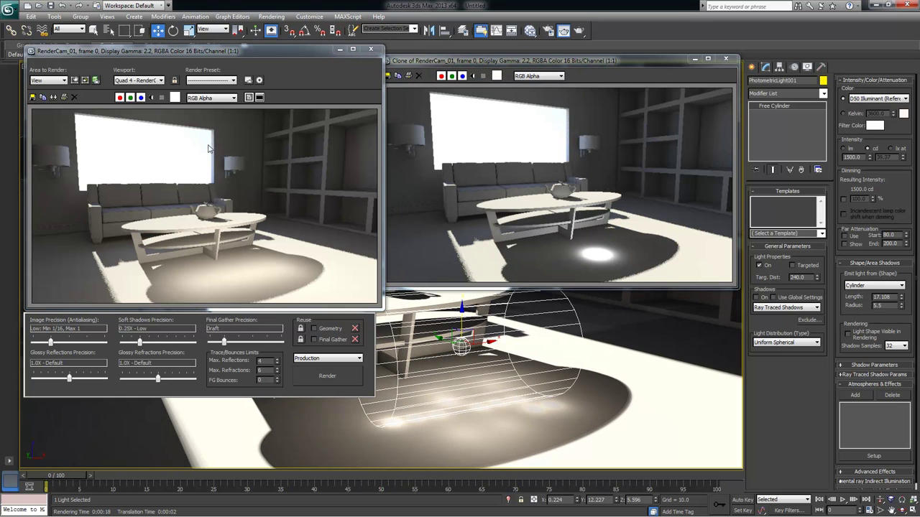
Set the free light's emission shape back to Point and minimize both rendered frame windows
click(869, 286)
click(864, 291)
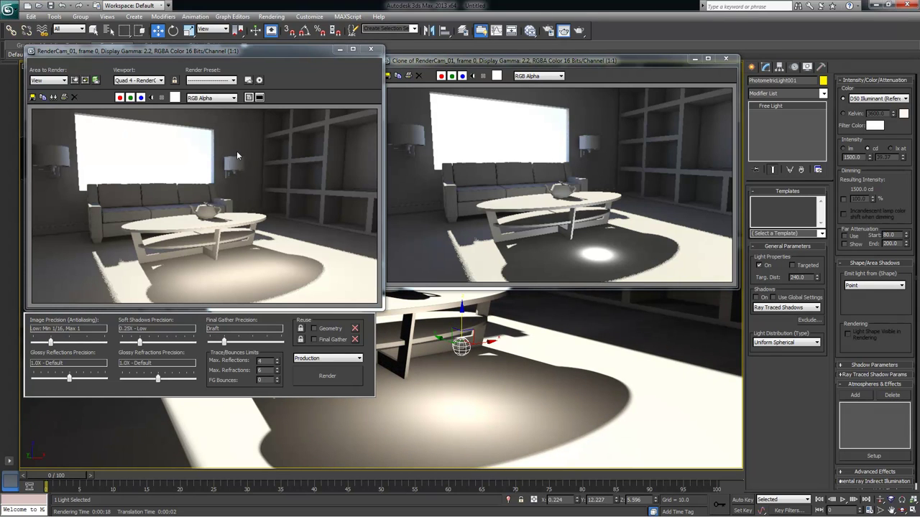
click(342, 51)
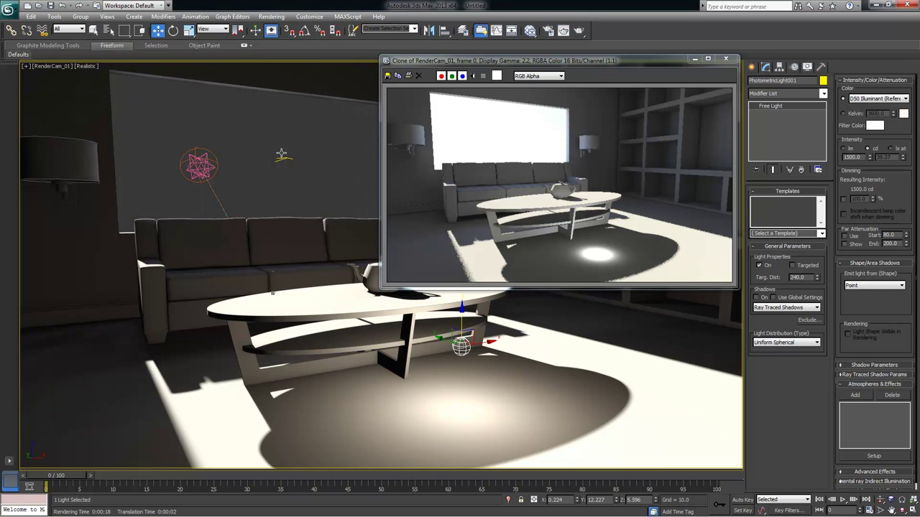
click(696, 60)
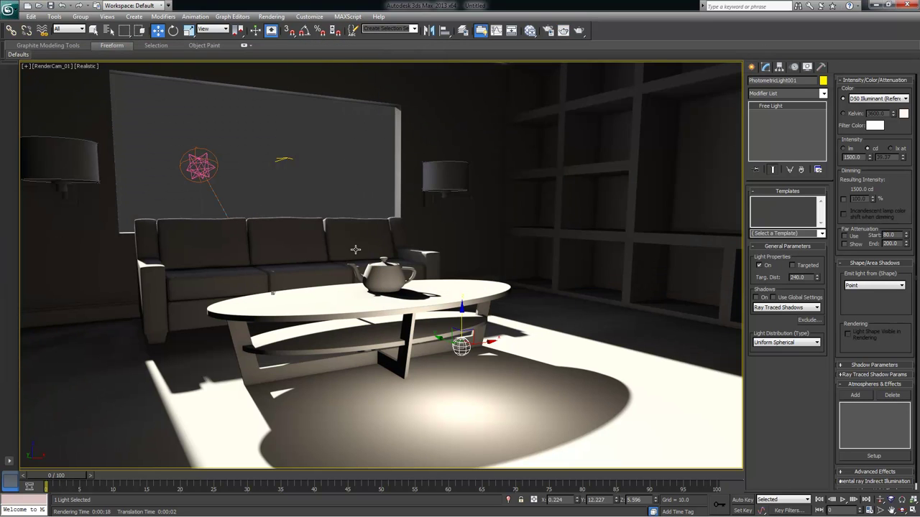
Move the free light in the Top view onto the wall lamp left of the sofa, at about X -32.874, Y 62.892
click(285, 140)
key(alt+w)
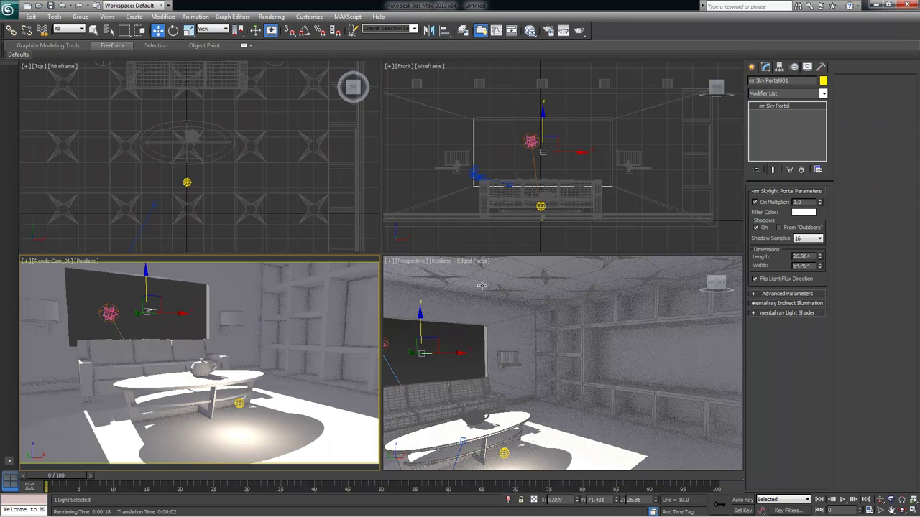
right_click(281, 156)
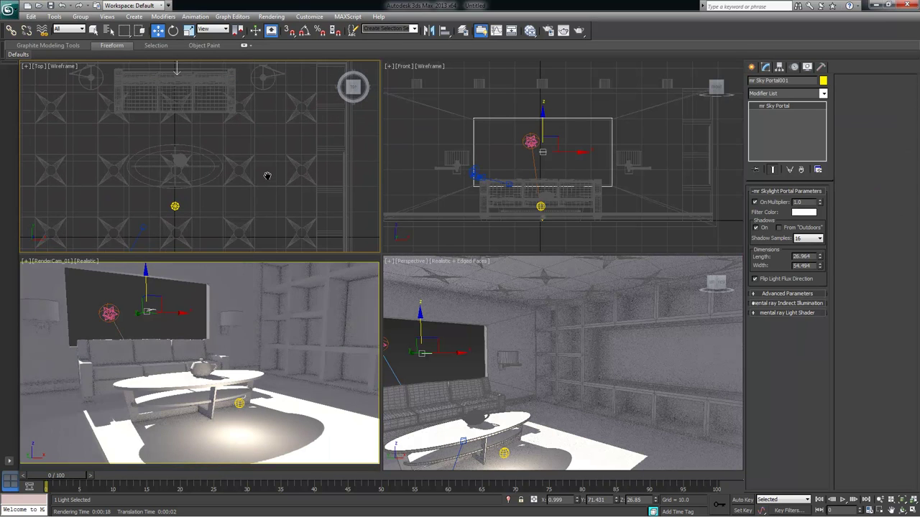
key(alt+w)
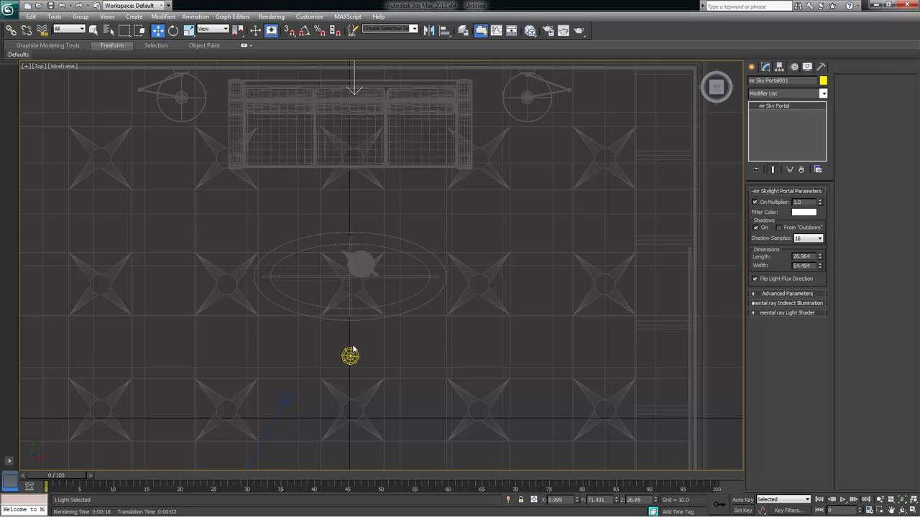
click(352, 351)
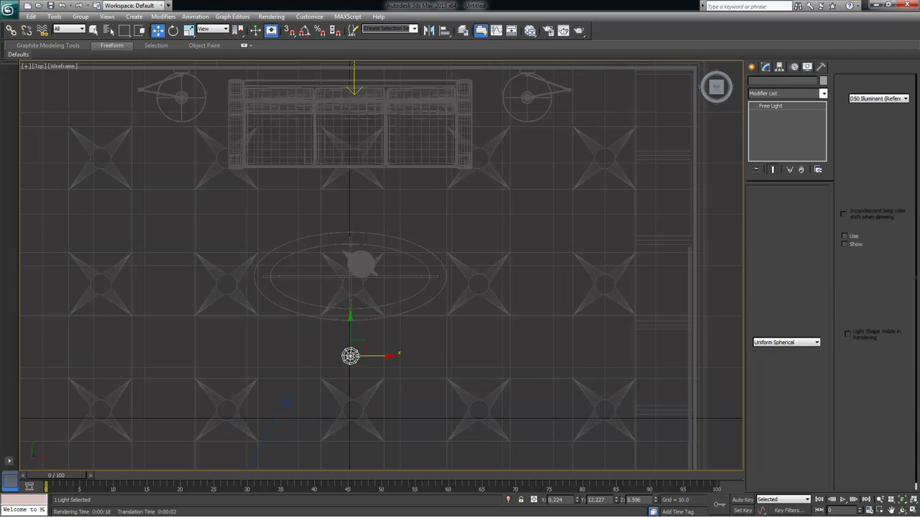
drag(364, 342, 193, 84)
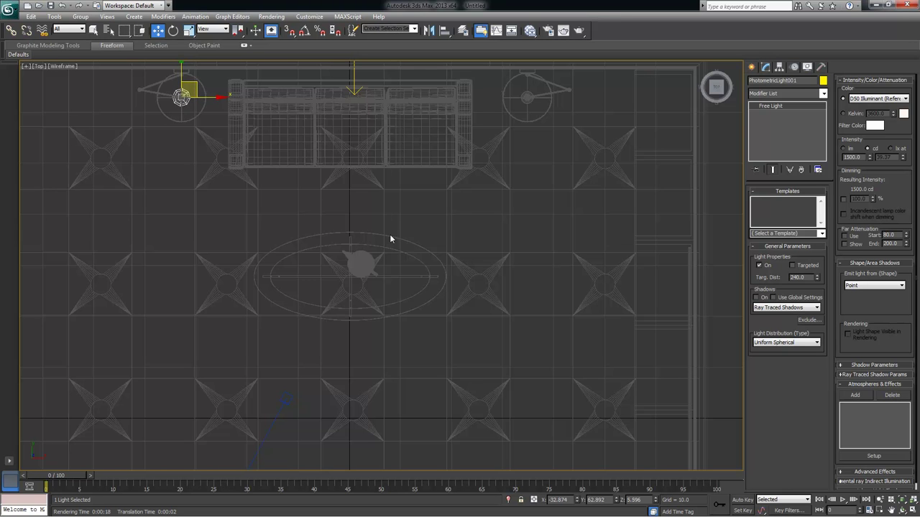
Raise the free light into the left lampshade at a Z height of about 24.235 in the Perspective view and enable its shadows
key(alt+w)
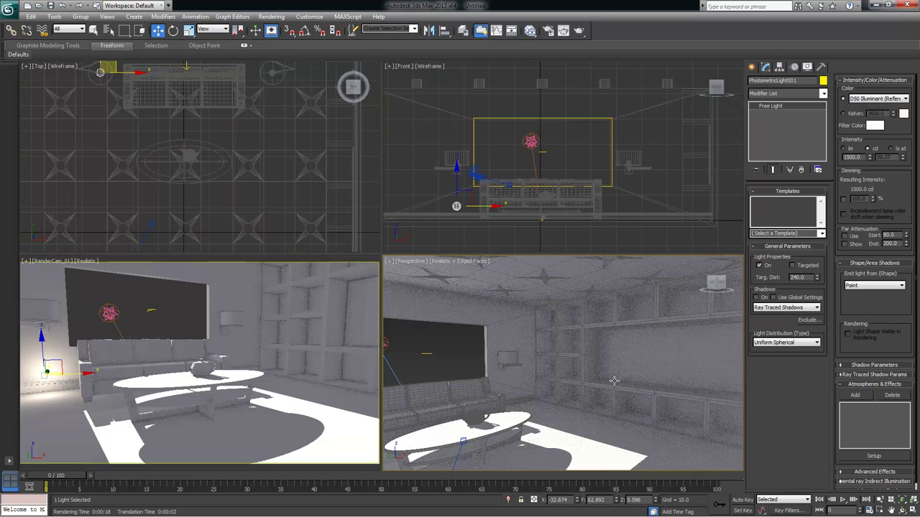
alt+middle_drag(664, 374, 685, 380)
key(alt+w)
alt+middle_drag(344, 312, 240, 332)
drag(141, 366, 138, 229)
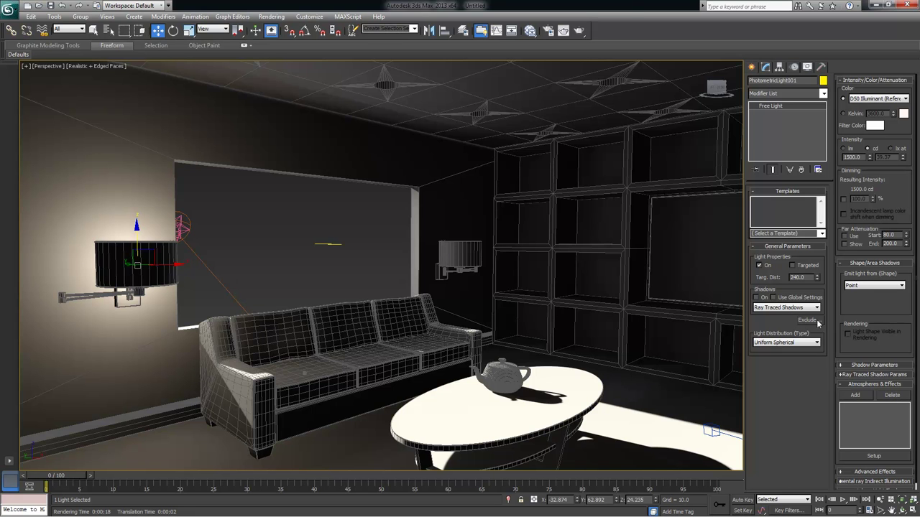
click(756, 298)
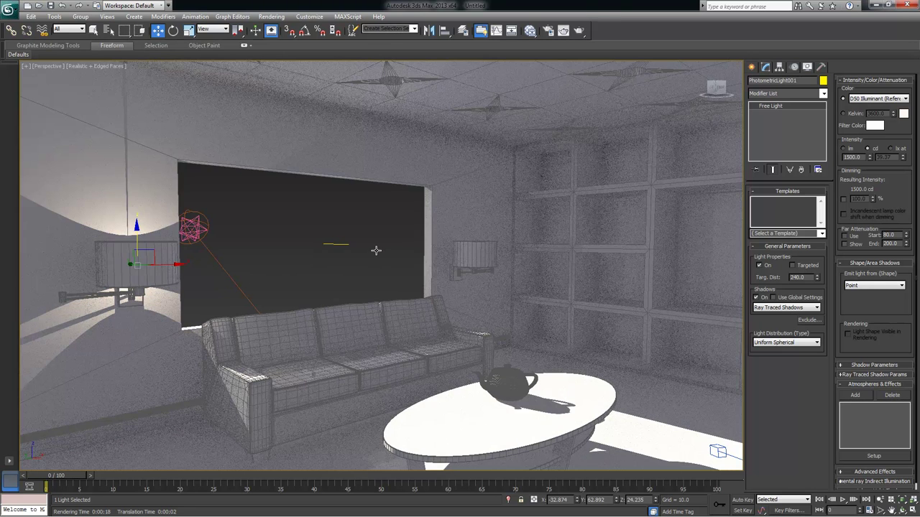
Render the Perspective view with the sofa, coffee table and both wall lamps in frame
scroll(376, 250, up, 1)
middle_drag(375, 244, 372, 224)
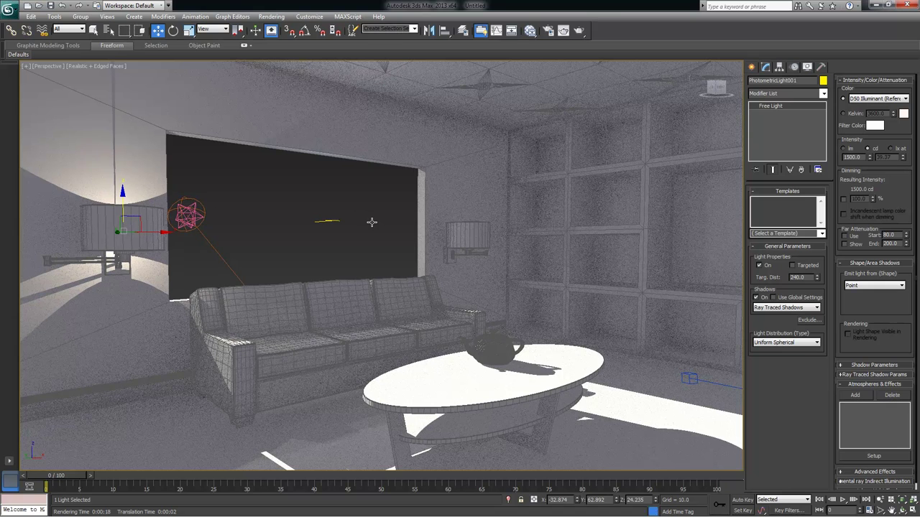
click(579, 29)
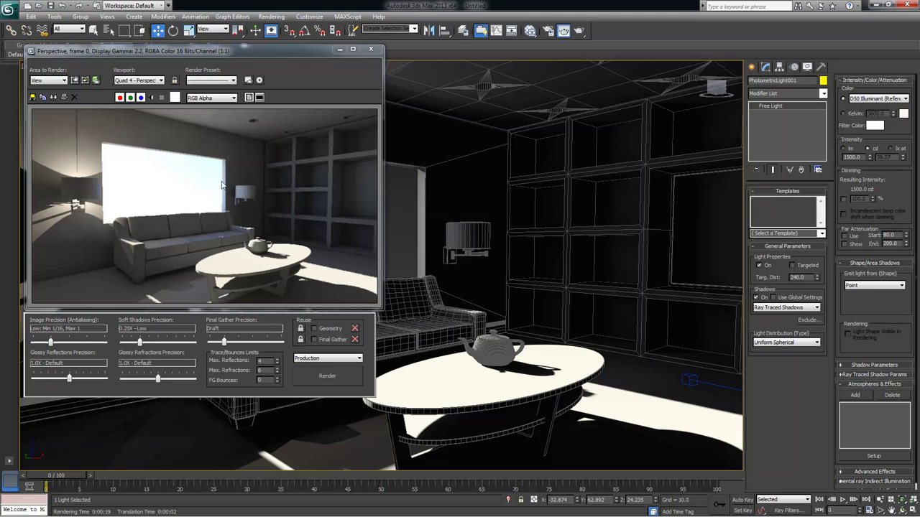
Enable dimming on the free light, set it to 10 percent and render the Perspective view again
double_click(856, 157)
click(843, 198)
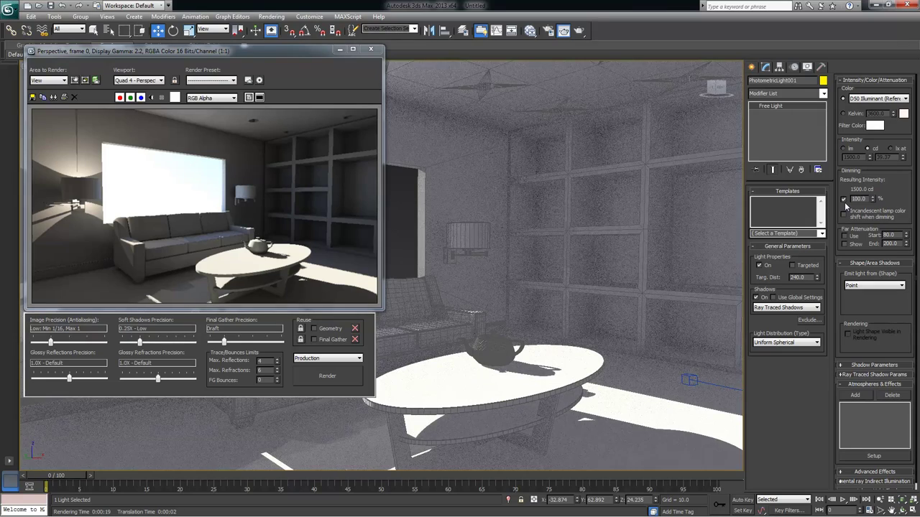
drag(872, 199, 874, 223)
drag(291, 51, 572, 85)
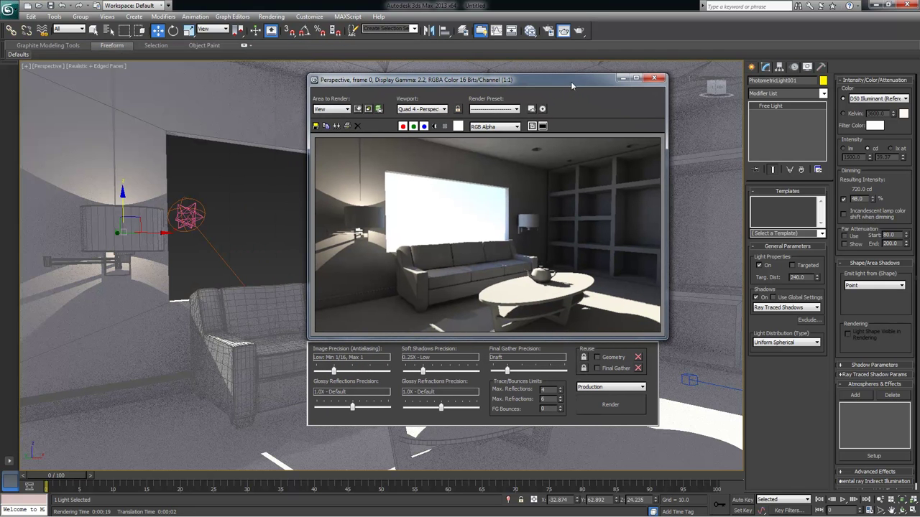
drag(872, 199, 877, 240)
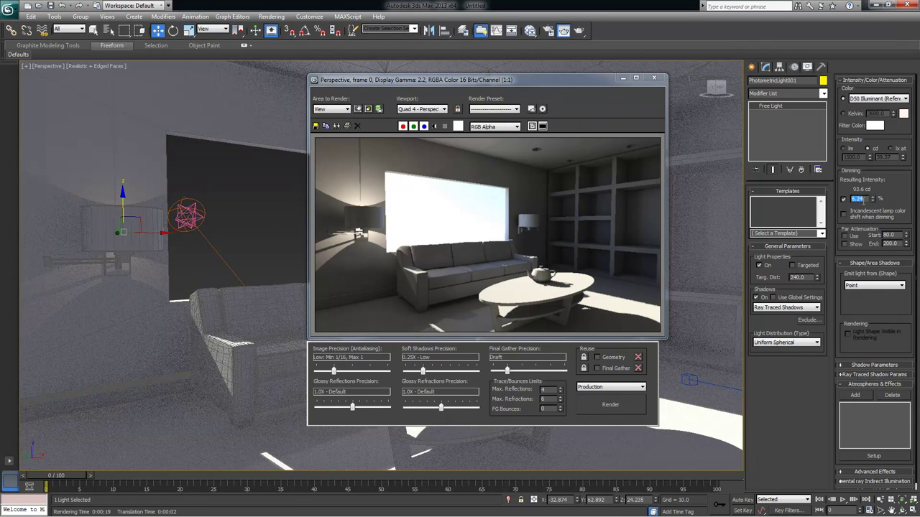
text(10)
key(Return)
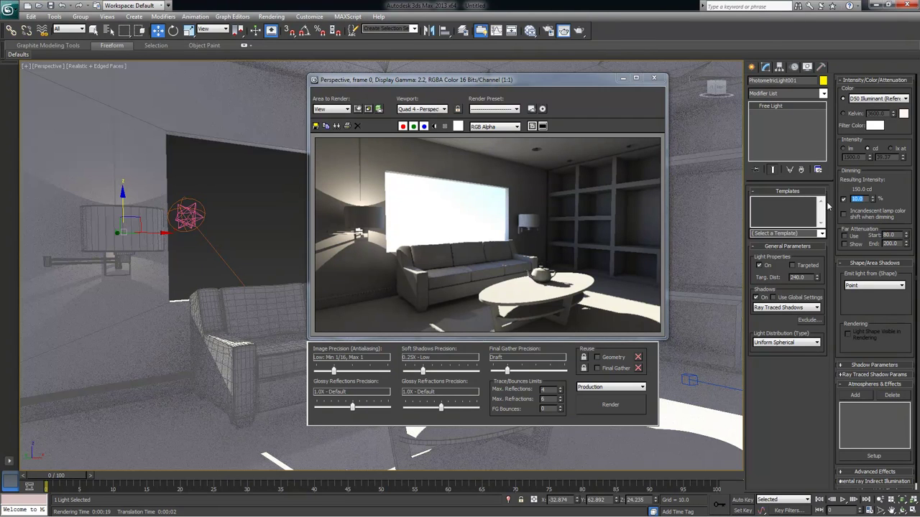
click(603, 404)
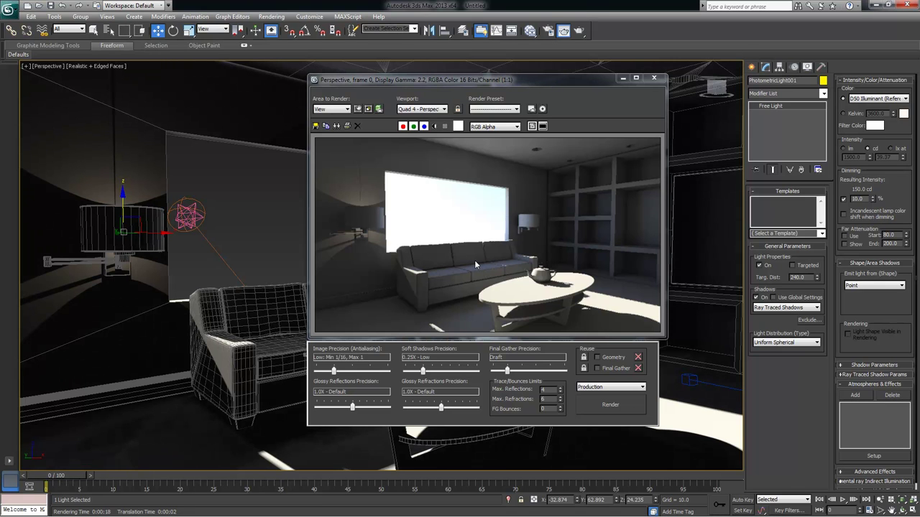
Set the free light's dimming to 2 percent and briefly maximize the rendered frame window to inspect the image
double_click(860, 199)
text(2)
key(Return)
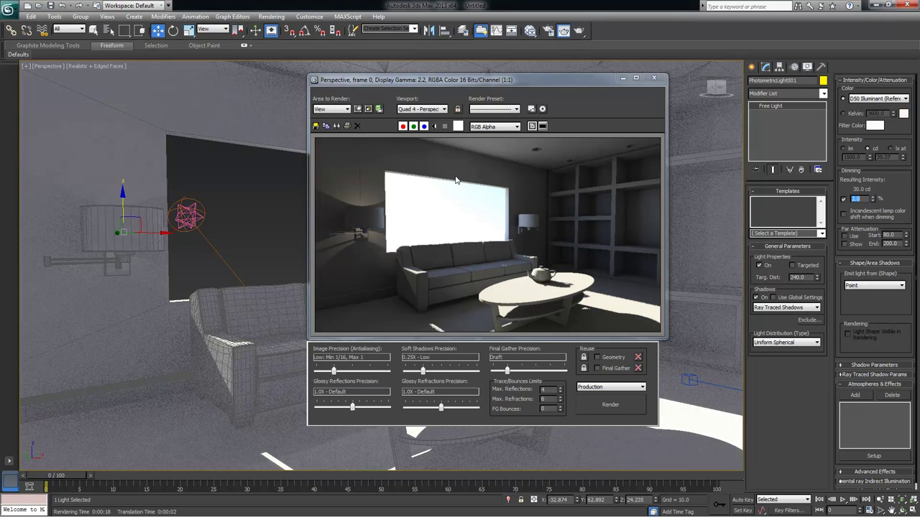
double_click(475, 79)
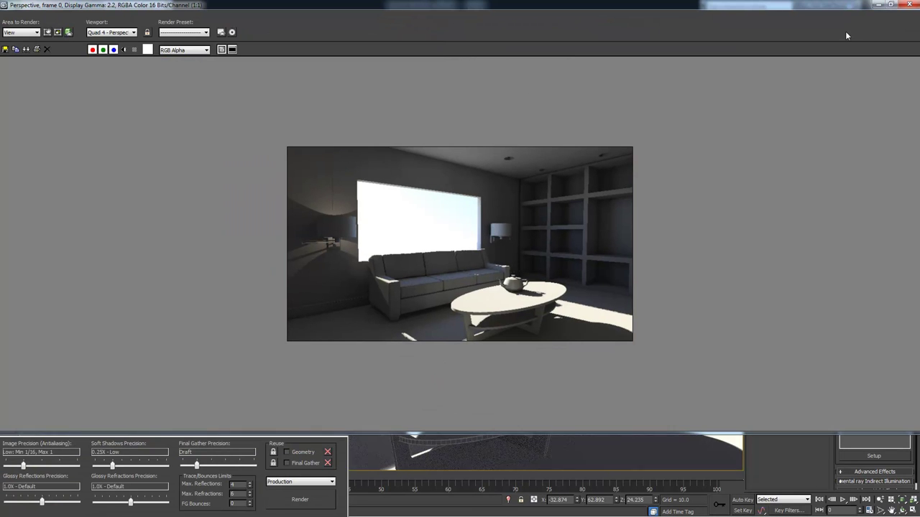
click(891, 5)
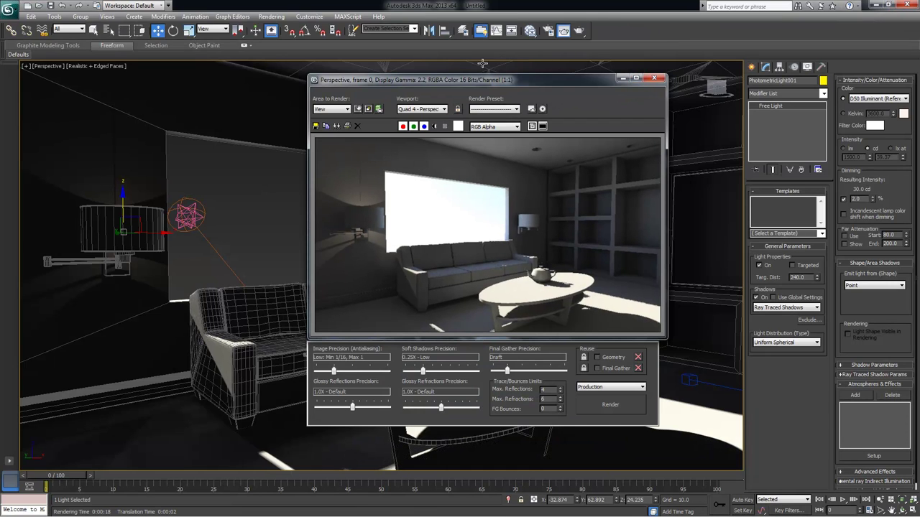
drag(446, 83, 465, 84)
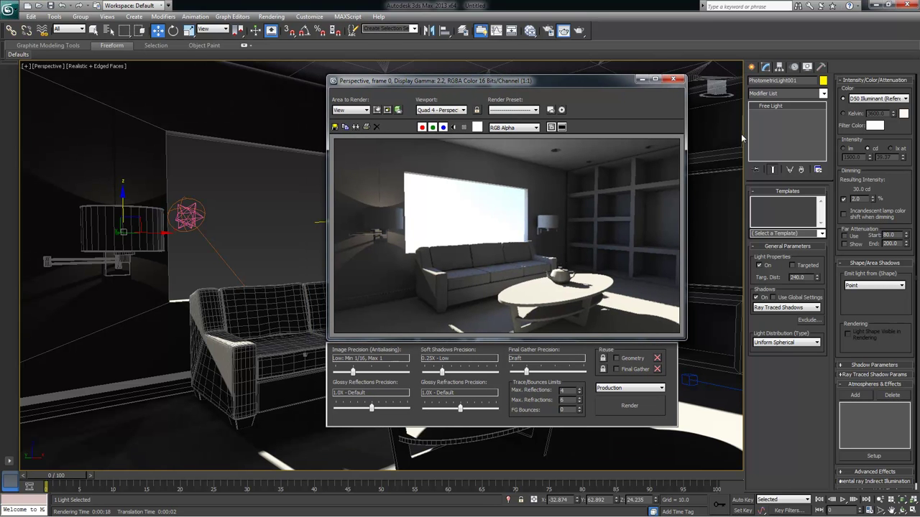
Set the free light's dimming to 0.56 percent and render the Perspective view
double_click(856, 198)
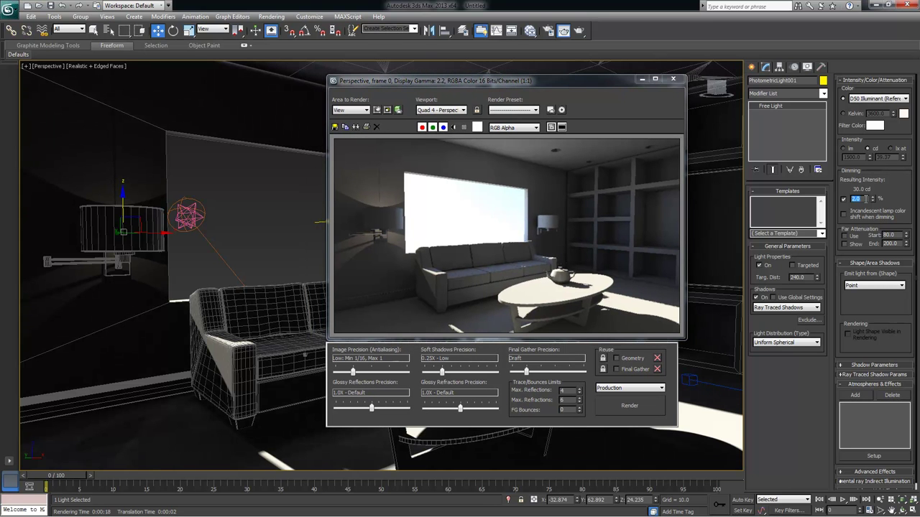
text(0.1)
key(Return)
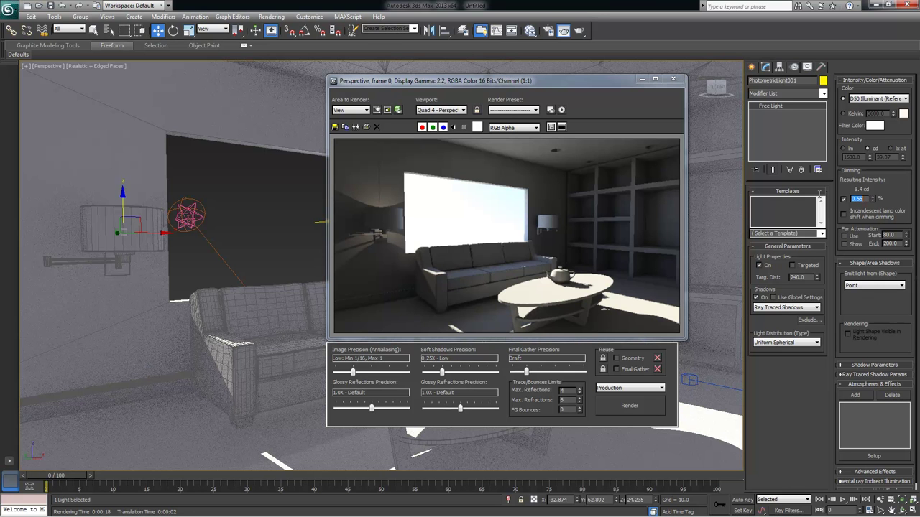
click(628, 406)
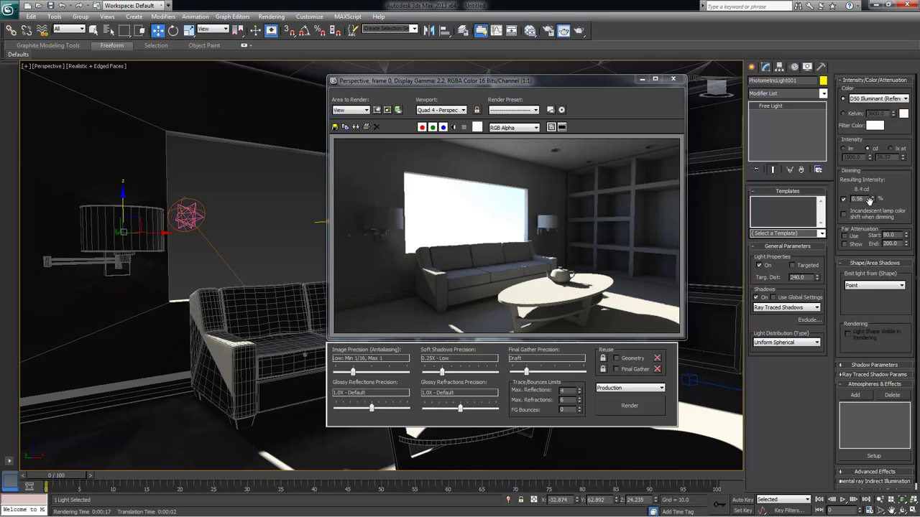
Set the free light's dimming to 1 percent and its color to Fluorescent (Cool White), and re-render the Perspective view
text(1)
key(Return)
key(shift+q)
click(907, 100)
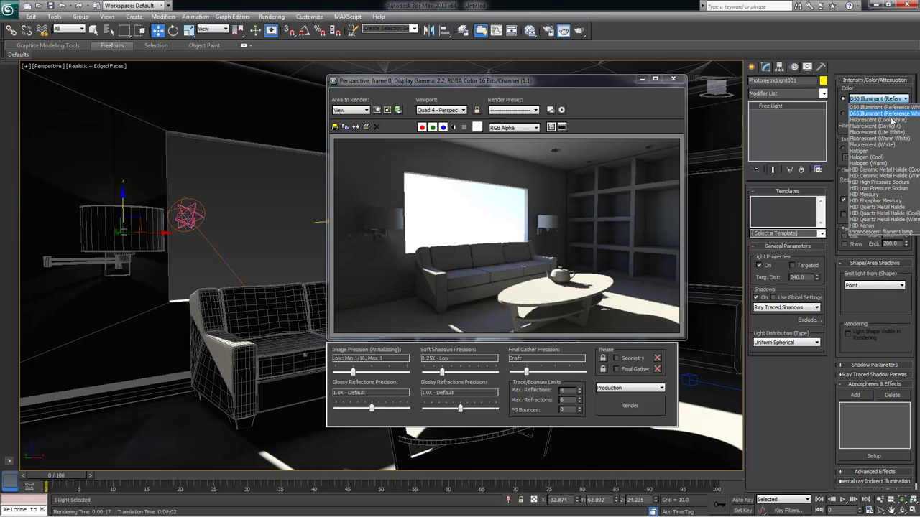
click(891, 120)
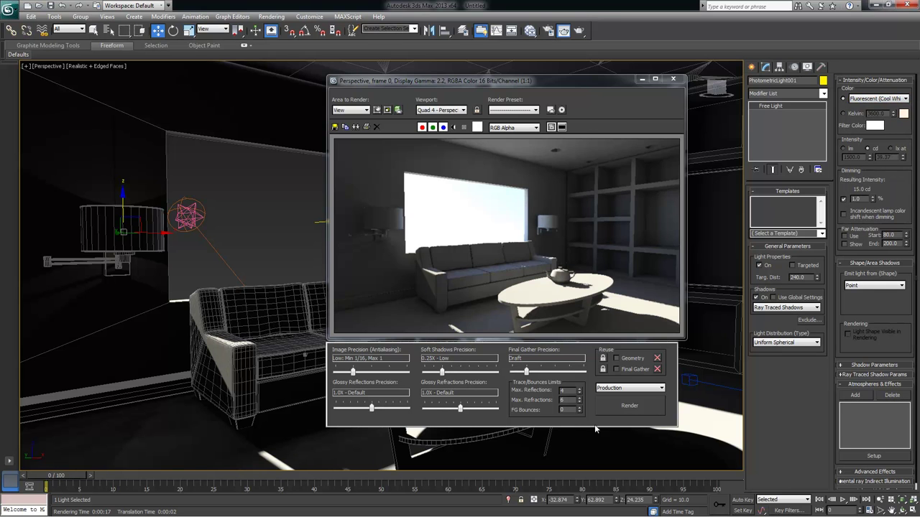
click(630, 406)
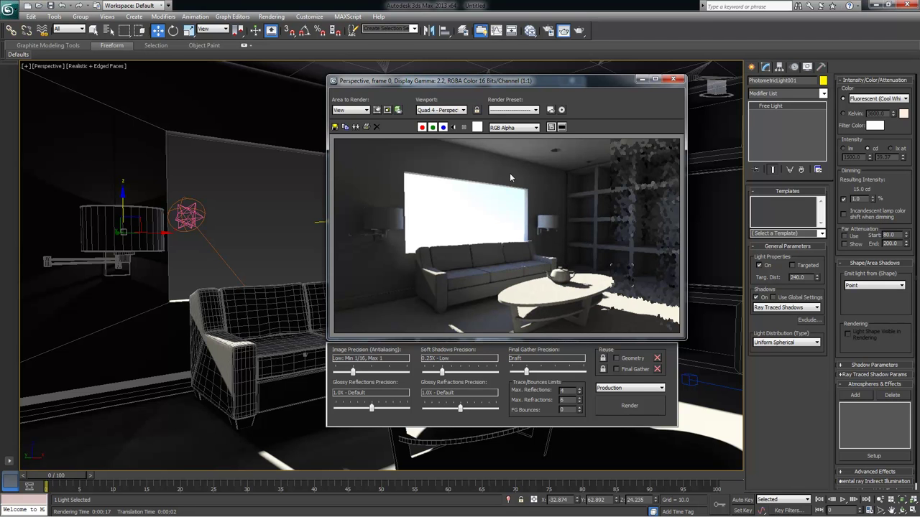
click(642, 79)
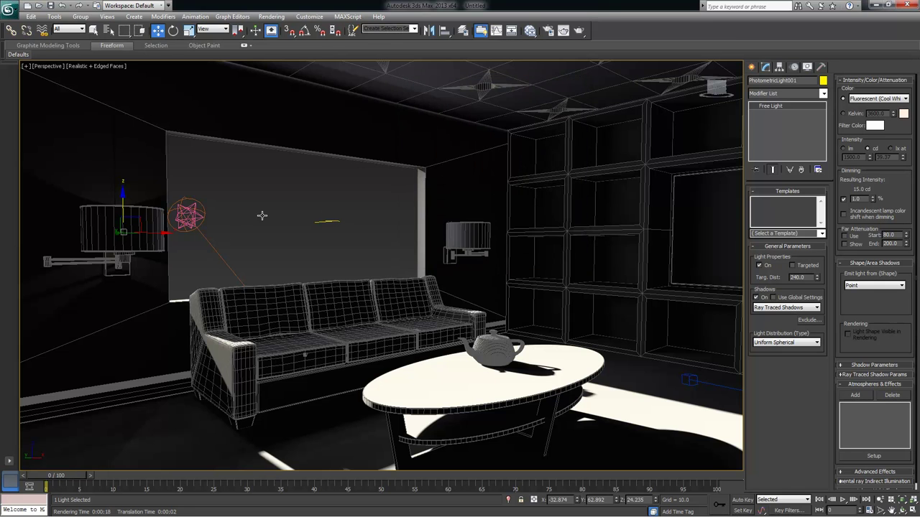
Clone the free light as an instance in the Top view, placing it in the wall lamp right of the sofa at about X 35.074
key(alt+w)
middle_drag(224, 124, 206, 173)
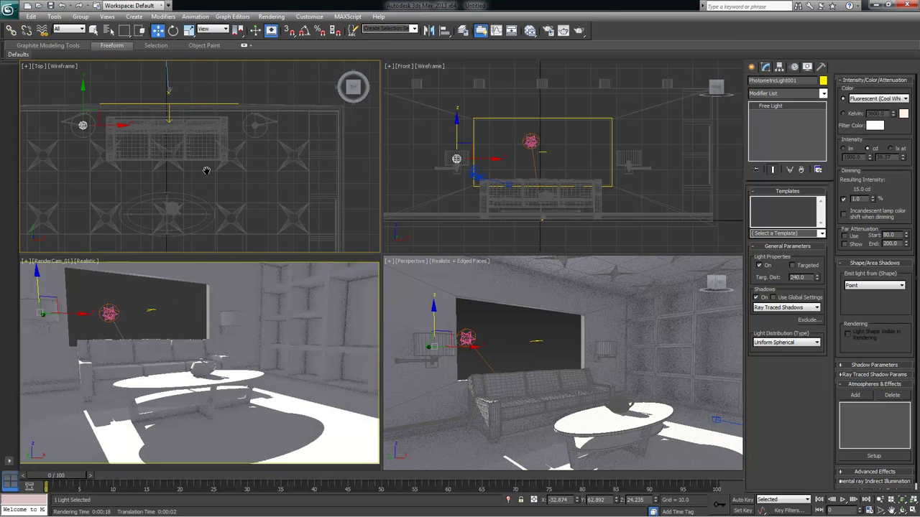
click(119, 125)
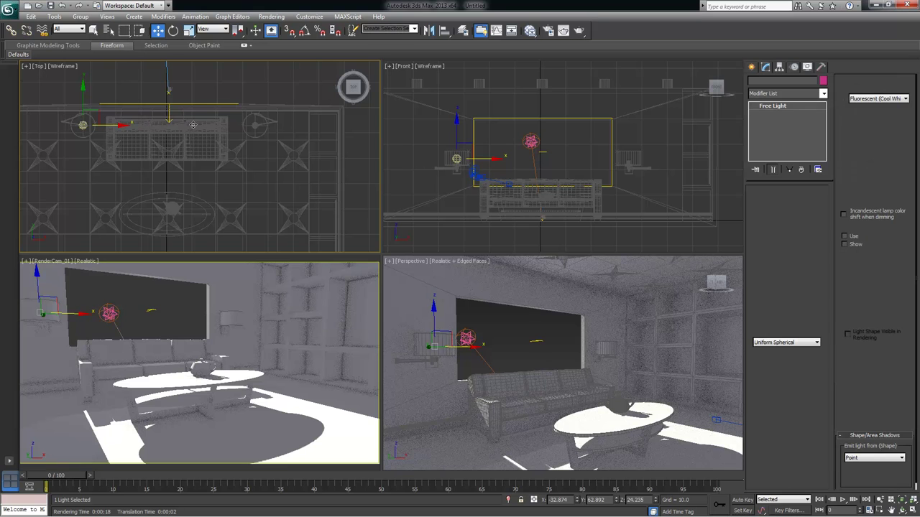
drag(250, 129, 291, 132)
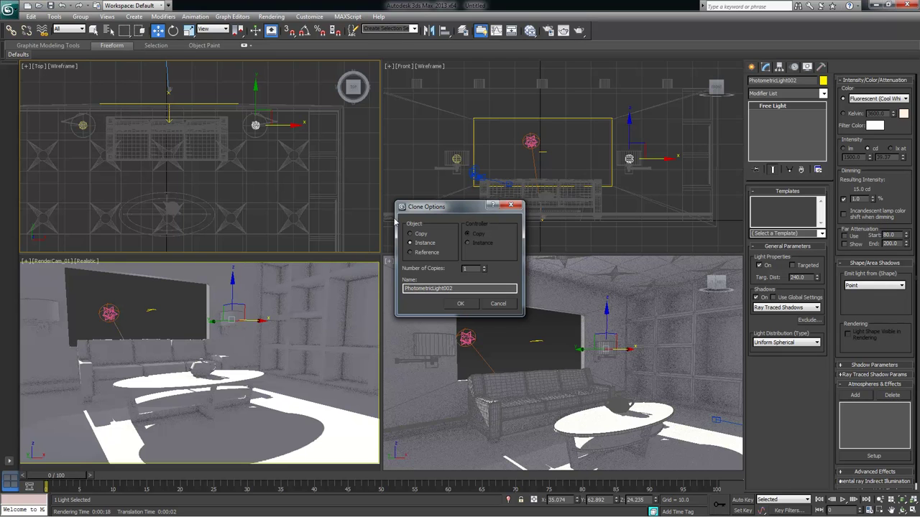
click(460, 303)
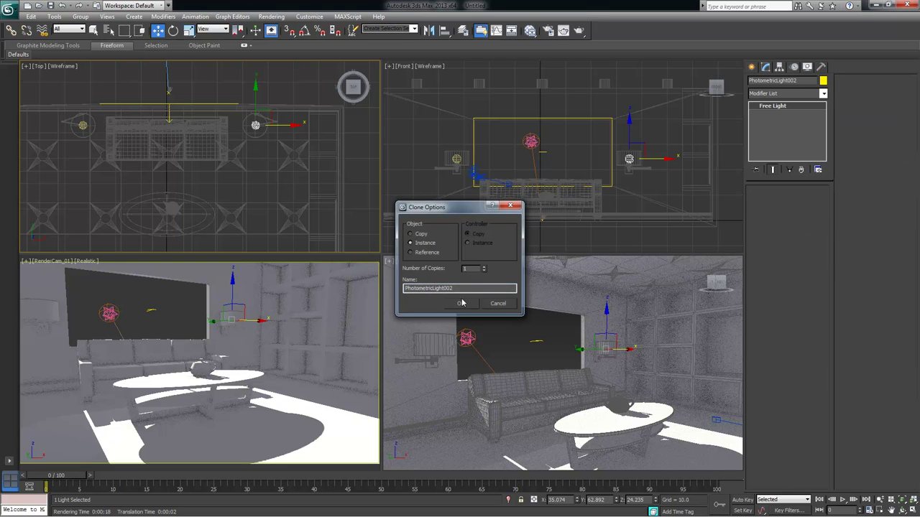
click(83, 126)
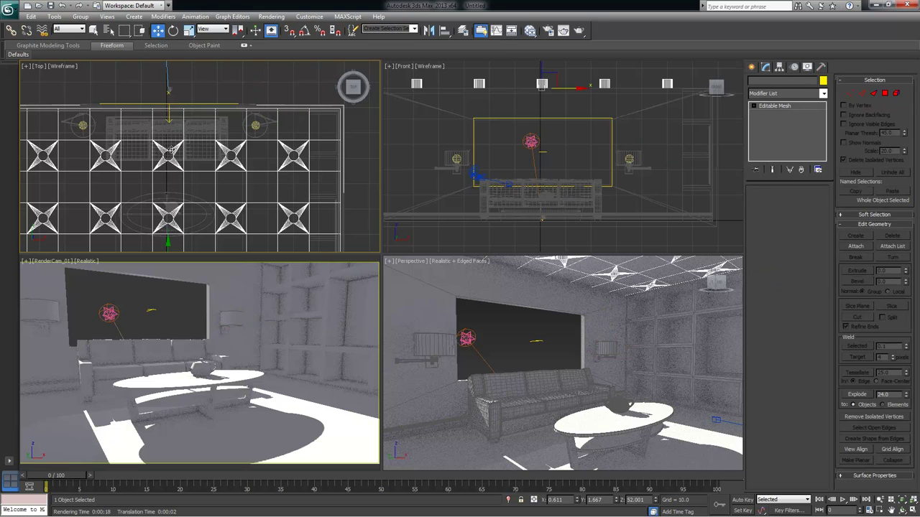
middle_drag(83, 126, 97, 135)
scroll(268, 165, up, 5)
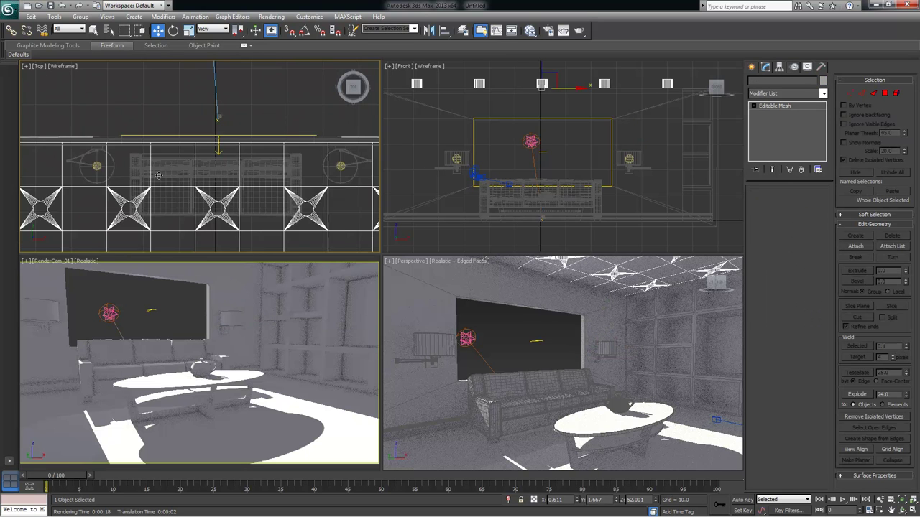
middle_drag(268, 165, 305, 165)
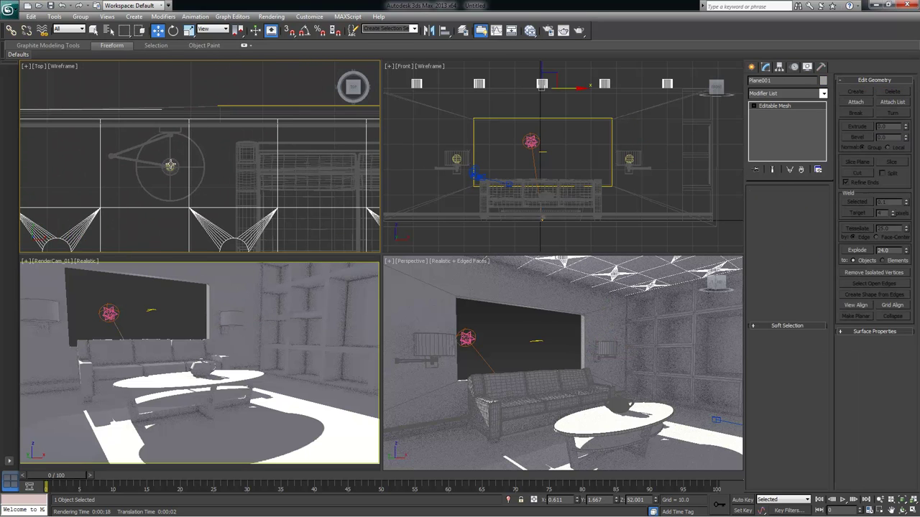
scroll(209, 186, up, 4)
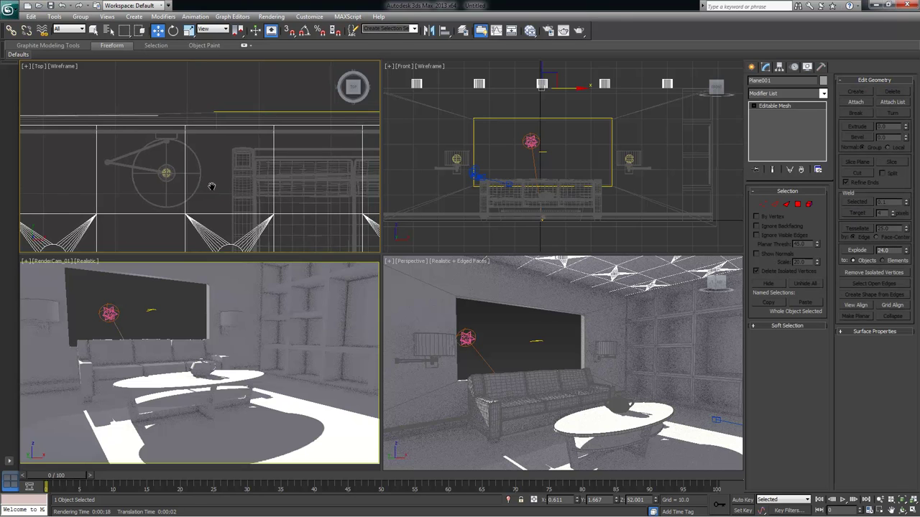
scroll(151, 191, down, 4)
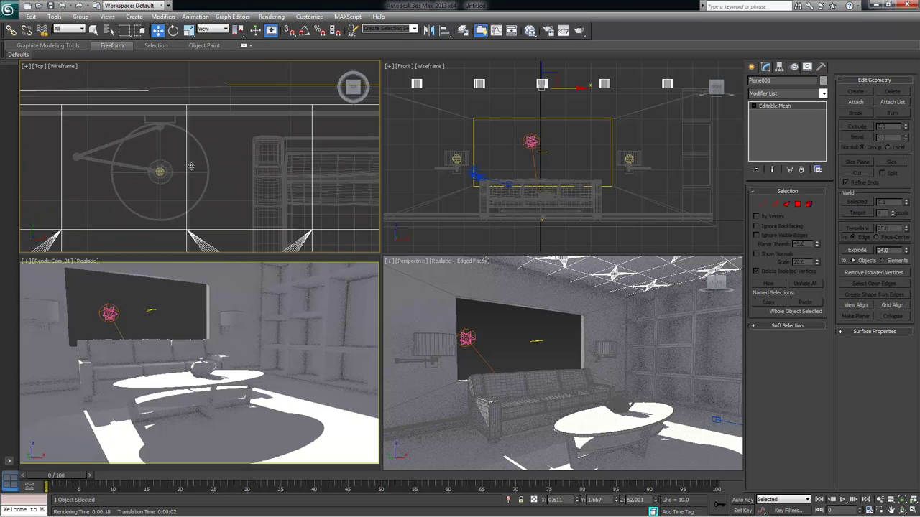
middle_drag(207, 182, 176, 170)
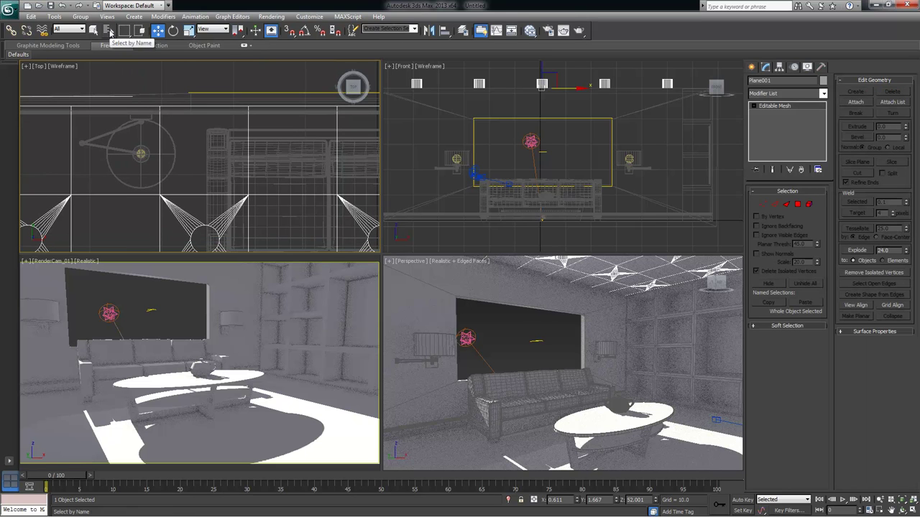
Limit the select-by-name list to lights only and select PhotometricLight002
click(108, 31)
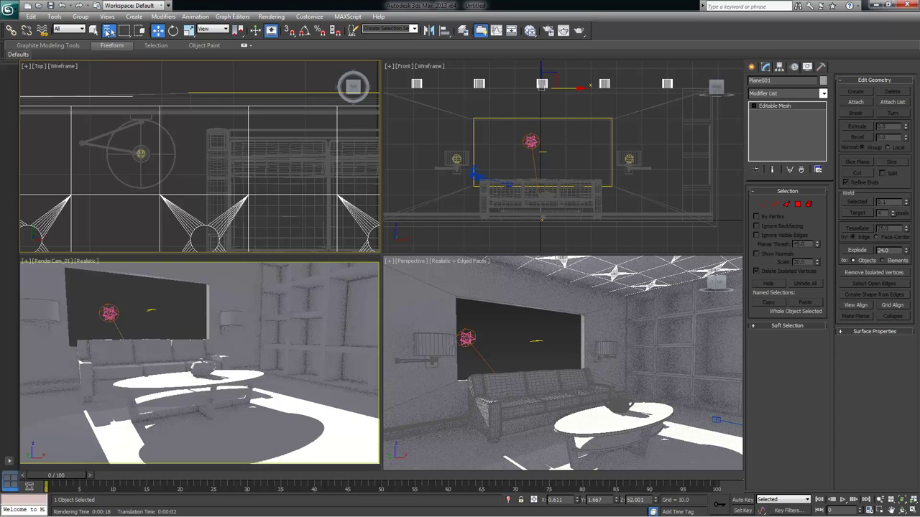
drag(121, 91, 159, 82)
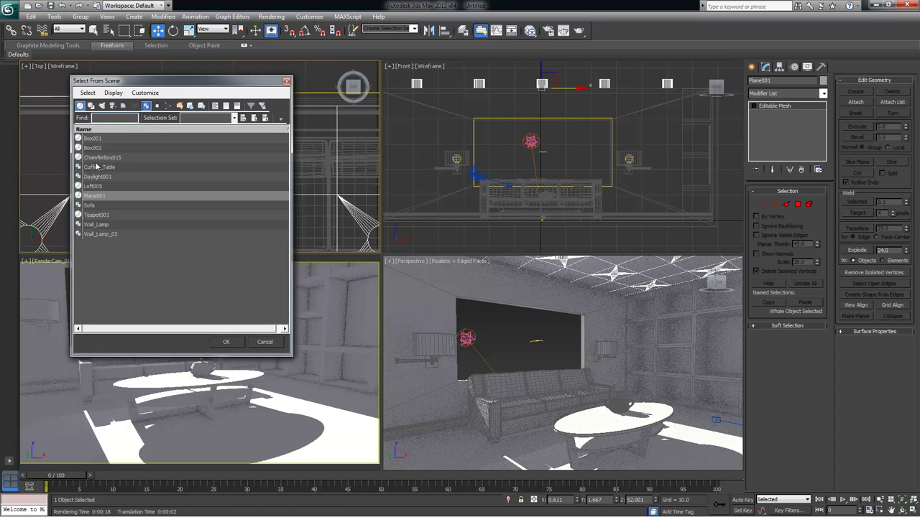
click(227, 106)
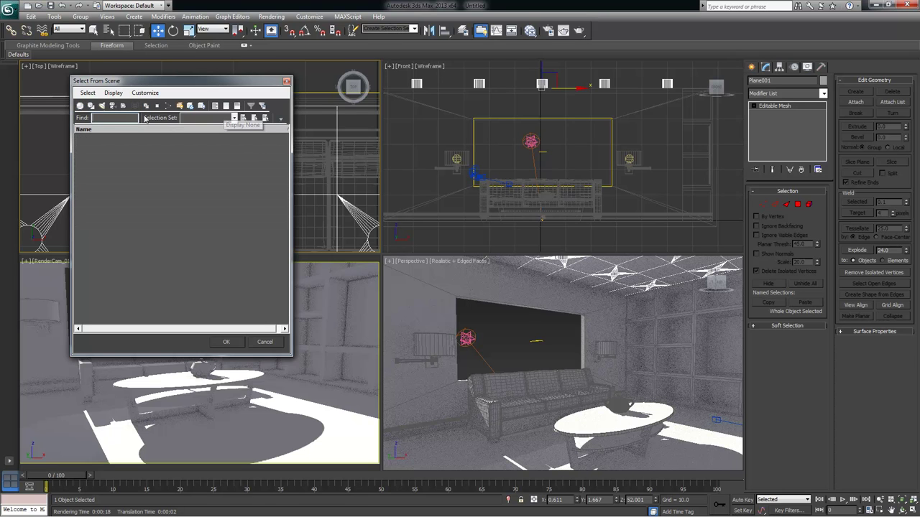
click(101, 105)
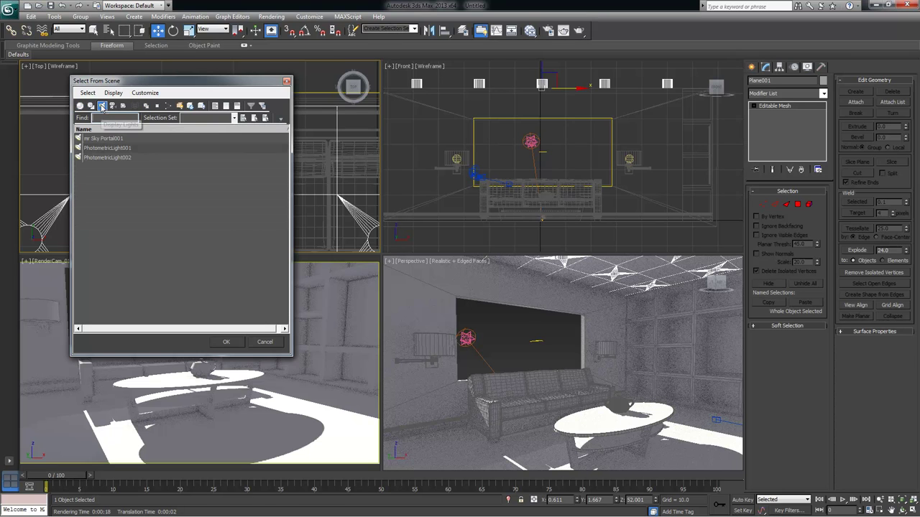
double_click(126, 157)
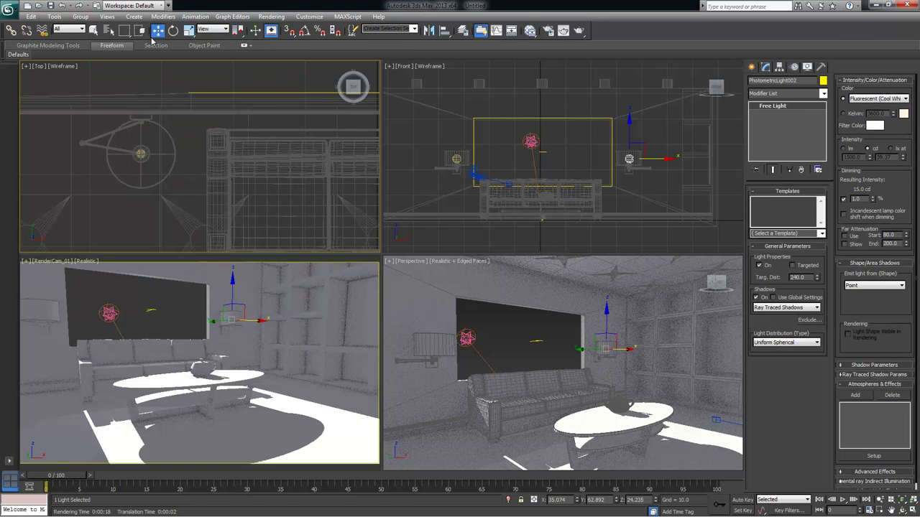
Select PhotometricLight001 by name, set its dimming to 5 percent and make the RenderCam_01 view active
click(108, 30)
double_click(115, 149)
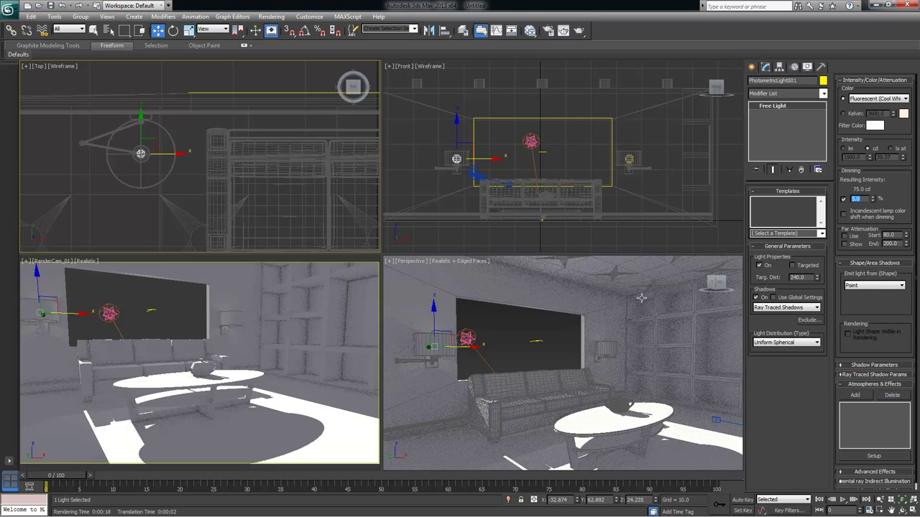
right_click(164, 303)
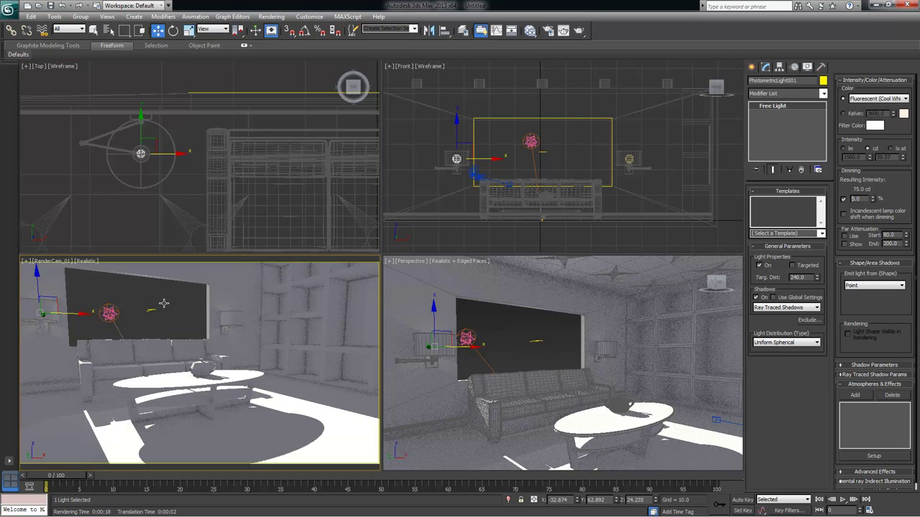
Maximize the RenderCam_01 view and test-render it with the lamp lights at 5 percent dimming, moving the render window aside
key(alt+w)
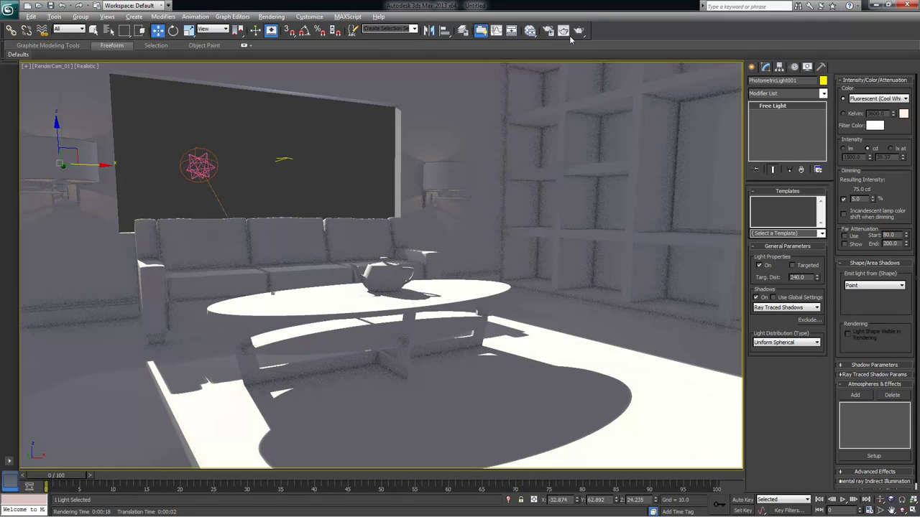
click(565, 32)
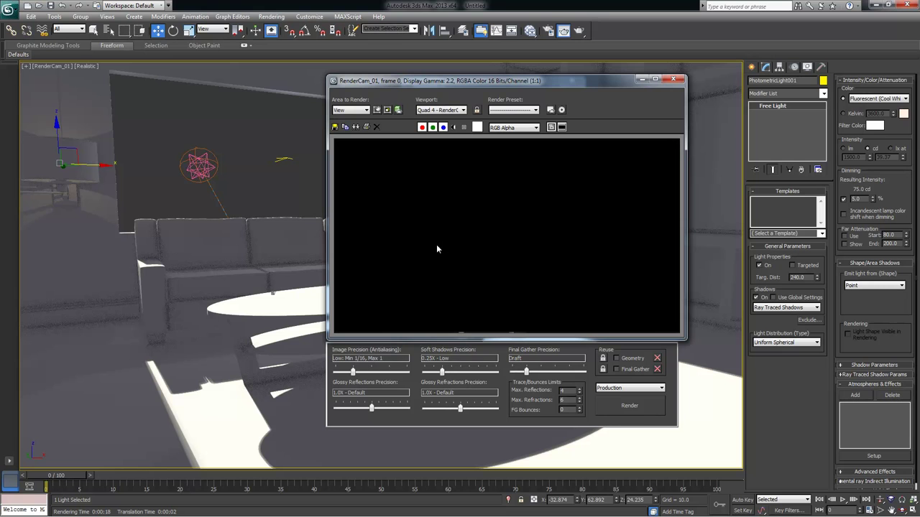
drag(514, 84, 217, 84)
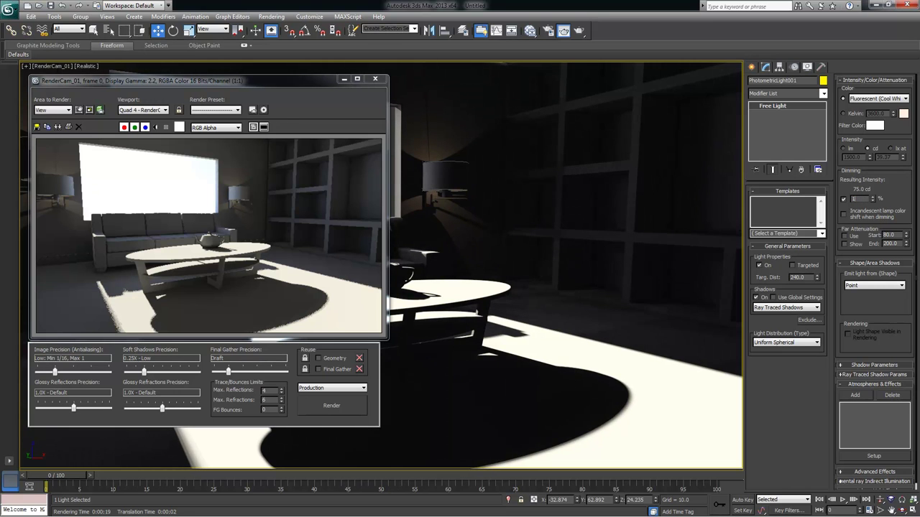
Set PhotometricLight001's dimming to 1 percent, close the rendered frame and restore the four-view layout
text(1)
key(Return)
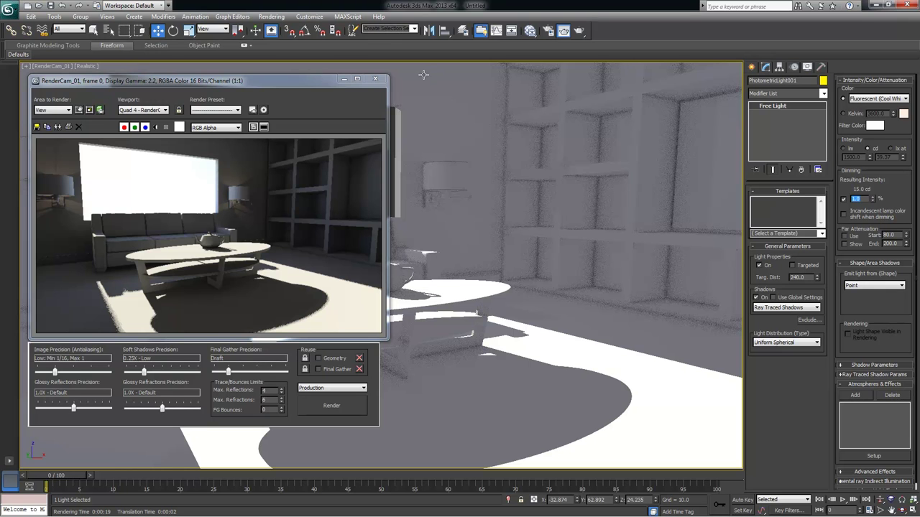
click(374, 78)
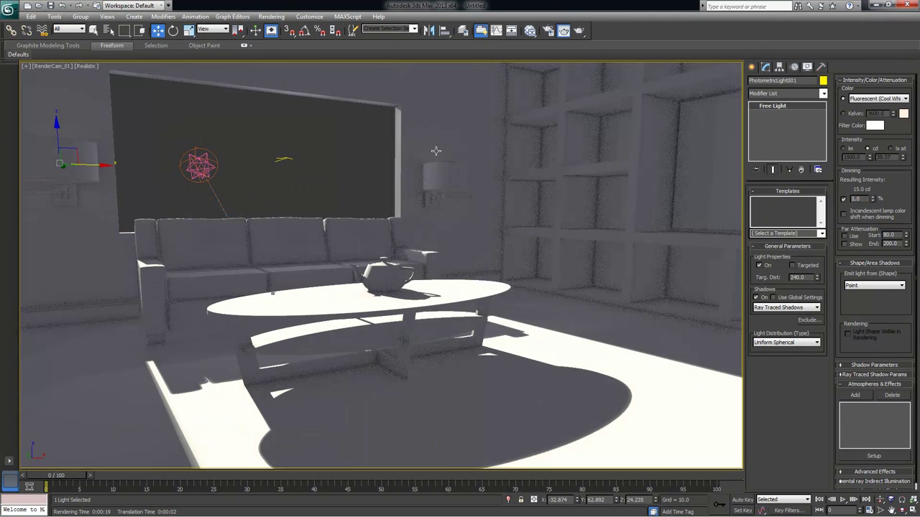
key(alt+w)
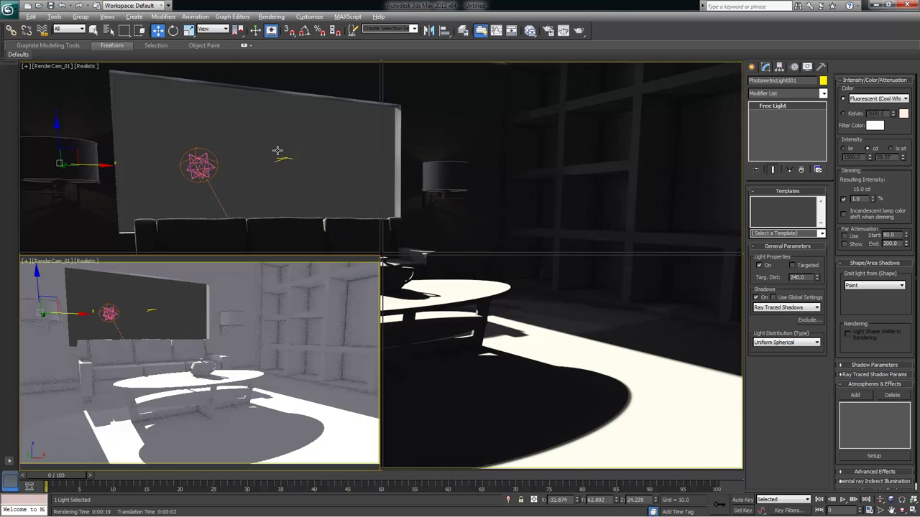
Raise the RenderCam_01 target to about Z 18.751 to bring the ceiling can fixtures into the camera's frame
click(199, 166)
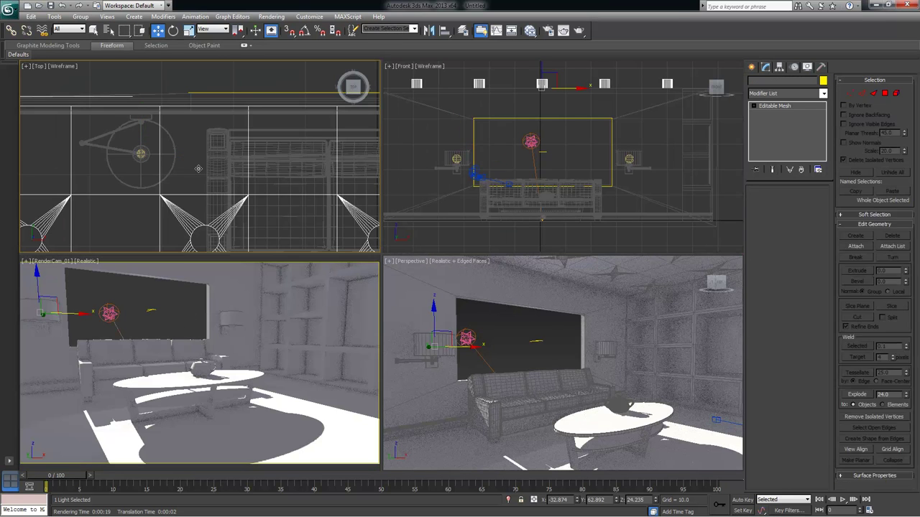
scroll(201, 176, down, 2)
middle_drag(202, 182, 202, 153)
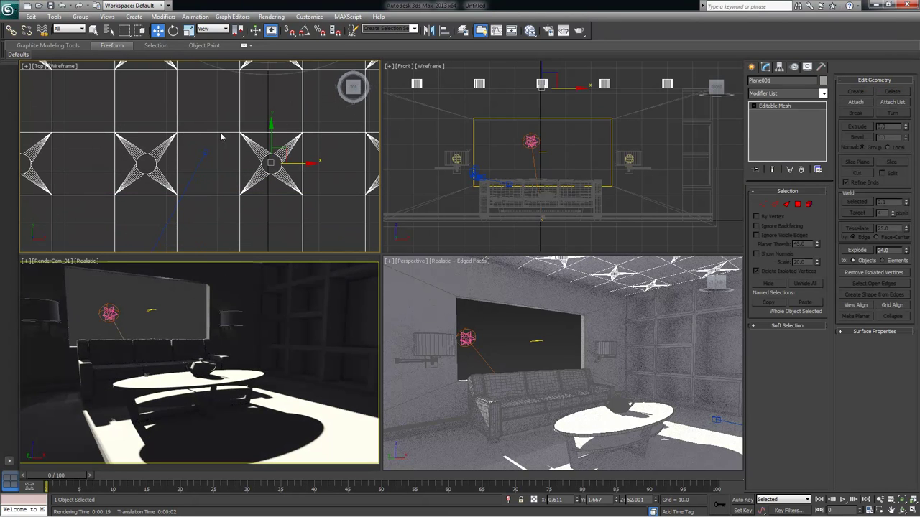
click(209, 154)
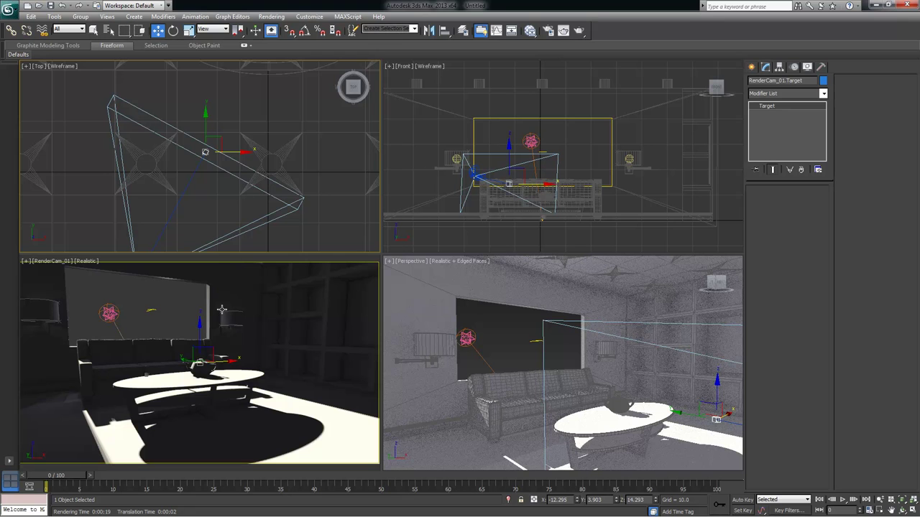
drag(199, 324, 205, 286)
key(alt+w)
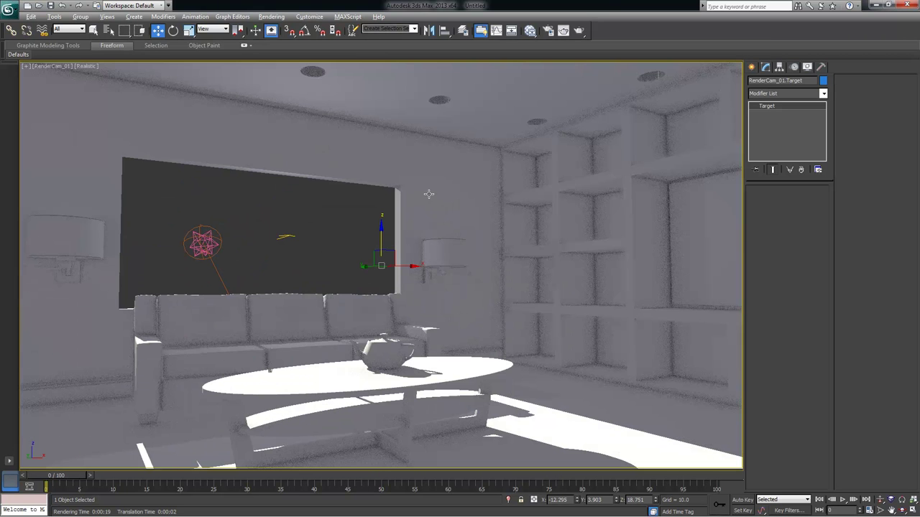
click(309, 219)
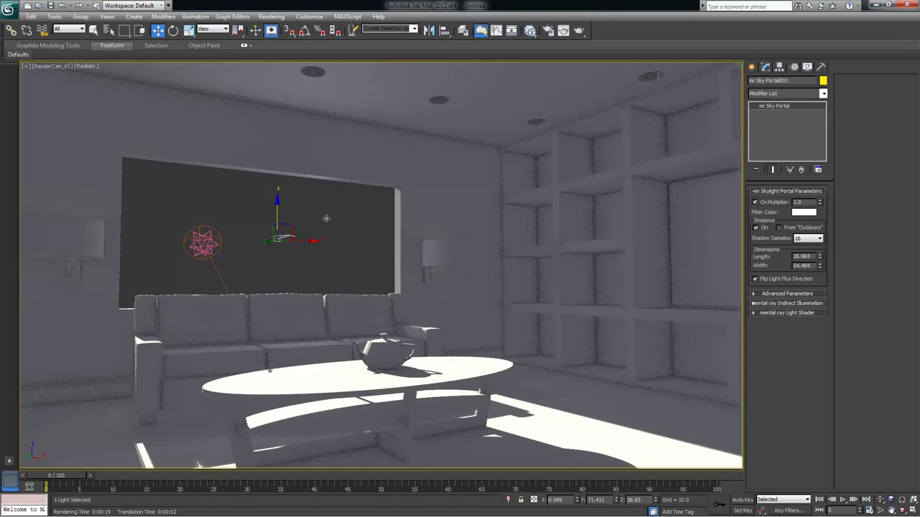
key(alt+w)
Select PhotometricLight001 by name and clone it as an independent copy named Can_Light_01, placed at about Y 50.943
scroll(195, 170, up, 5)
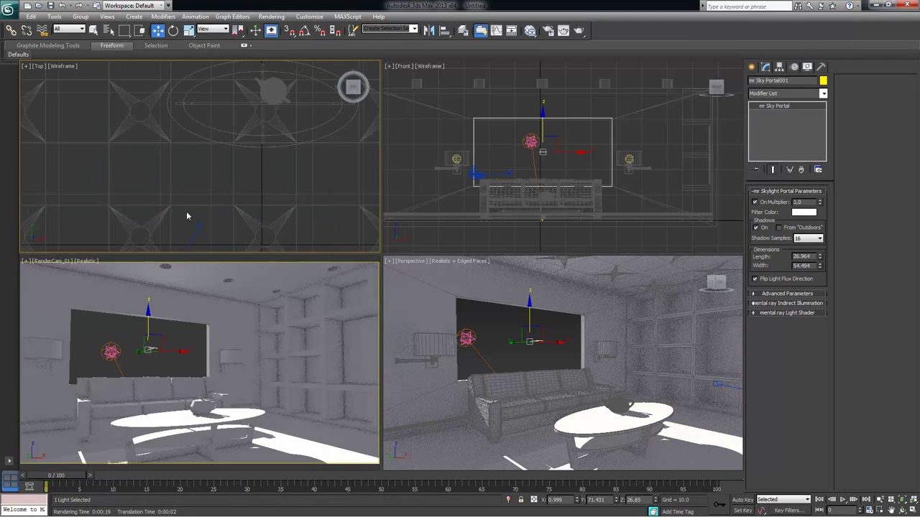
middle_drag(187, 134, 156, 142)
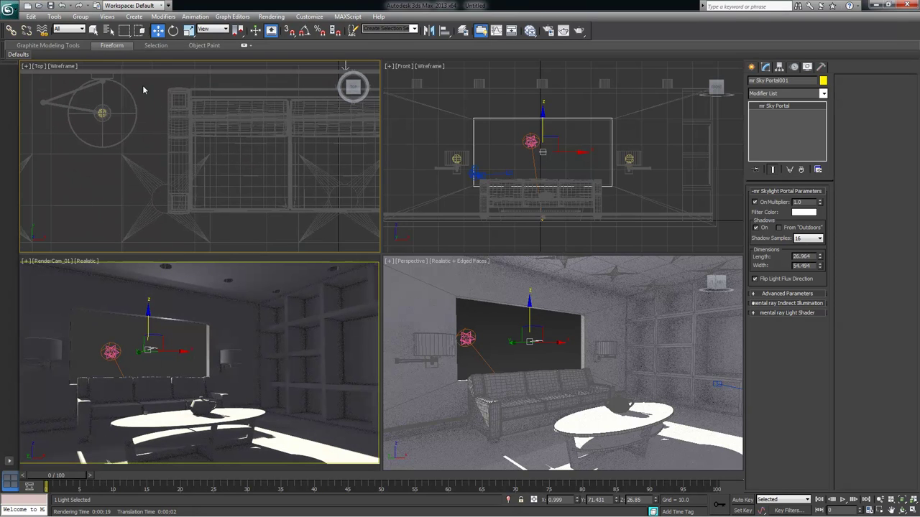
click(108, 31)
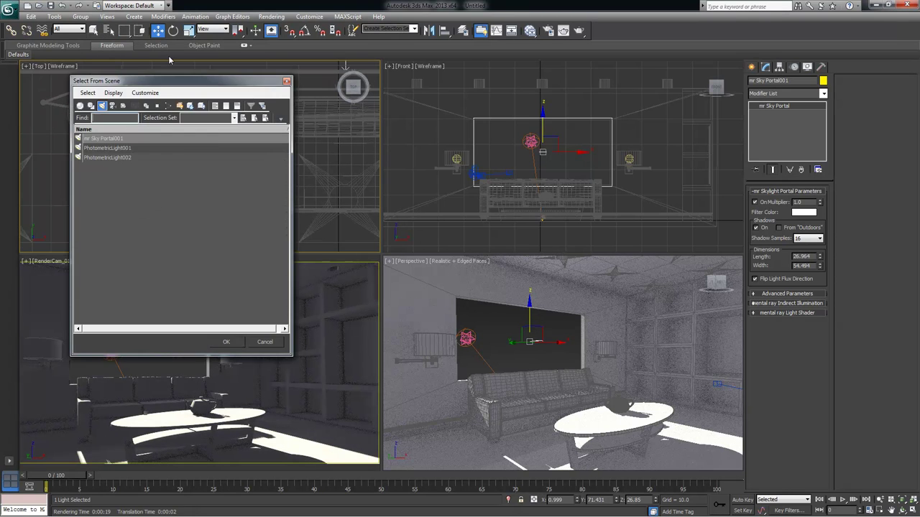
double_click(125, 151)
middle_drag(139, 148, 159, 163)
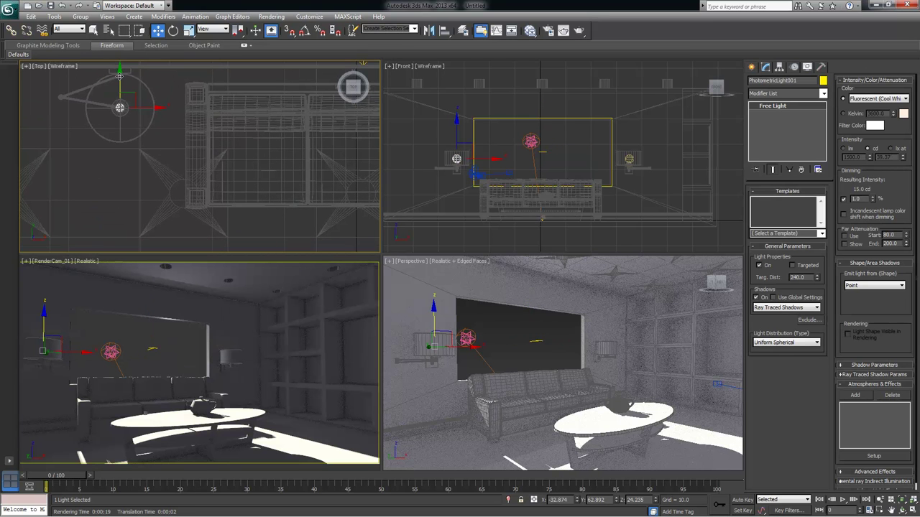
click(120, 110)
mouse_move(120, 138)
mouse_down()
mouse_move(149, 180)
mouse_move(235, 213)
mouse_up()
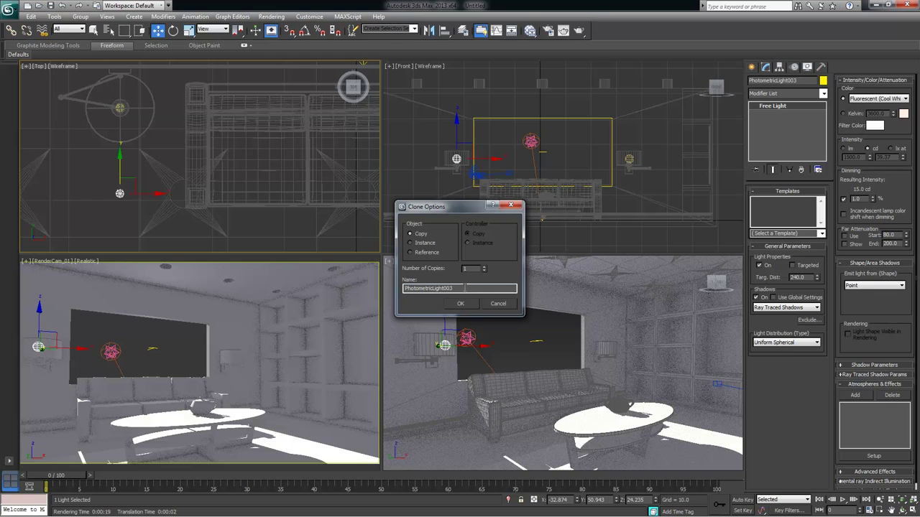
drag(464, 289, 405, 288)
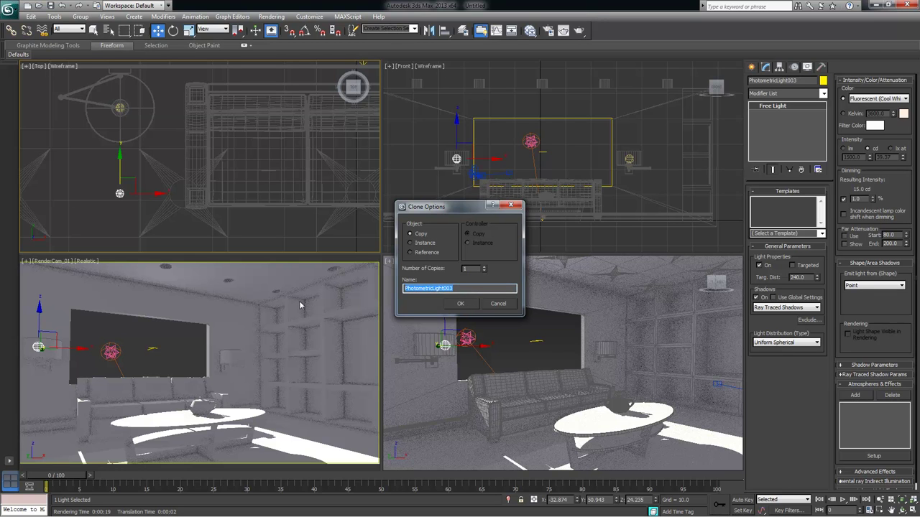
text(Cam)
click(460, 306)
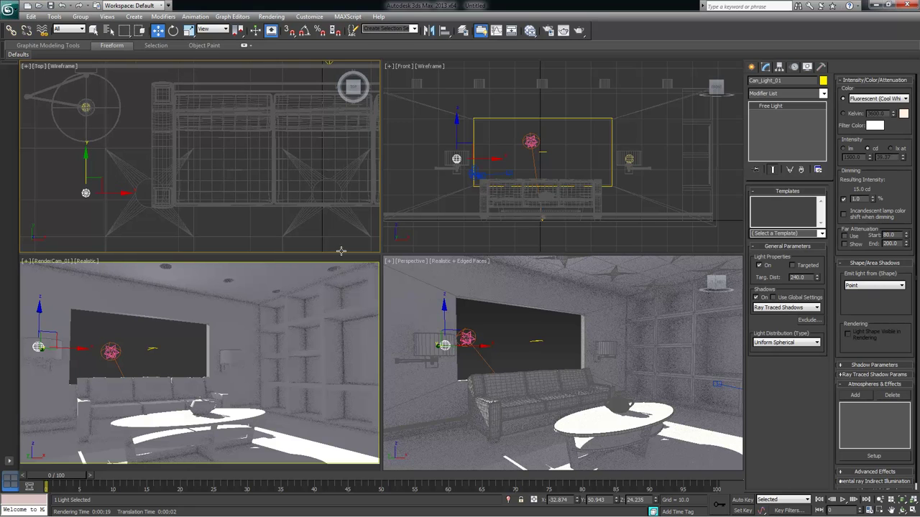
Move Can_Light_01 into the ceiling can nearest the bookshelf, at about X 50.154, Y 50.943, Z 54.579
drag(82, 349, 322, 116)
scroll(172, 123, down, 1)
scroll(285, 185, down, 1)
scroll(72, 156, down, 1)
scroll(215, 180, down, 1)
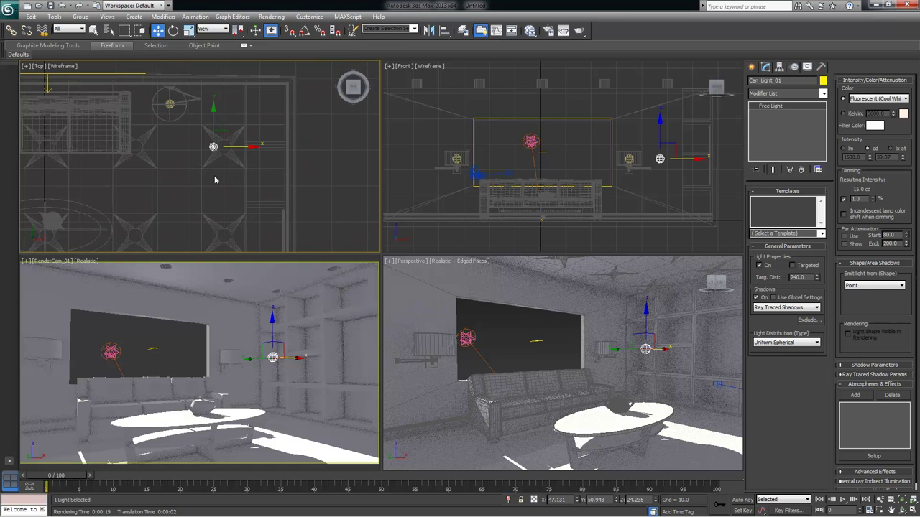
scroll(243, 154, up, 3)
middle_drag(209, 173, 248, 168)
drag(204, 140, 236, 140)
drag(648, 310, 656, 239)
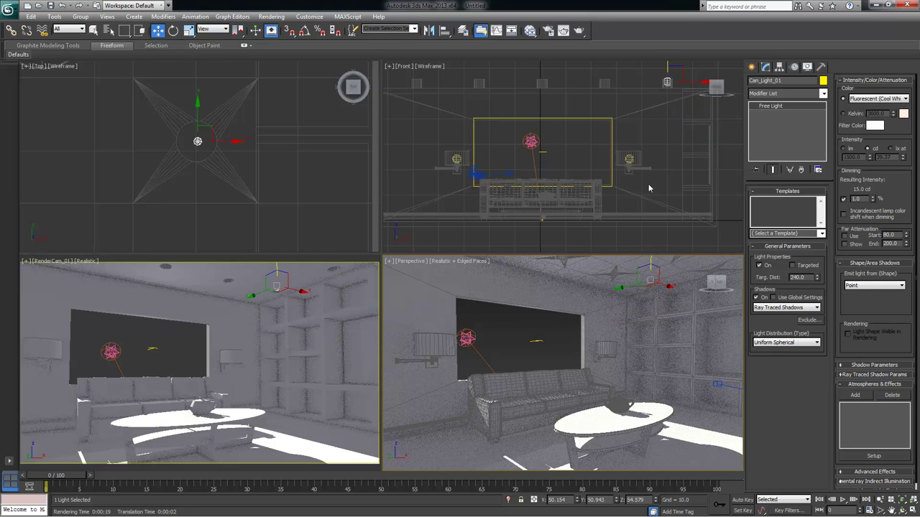
Refine Can_Light_01's position inside the can in the Front view to about X 49.956, Z 53.705
mouse_move(629, 128)
middle_down()
mouse_move(549, 190)
mouse_move(560, 92)
middle_up()
scroll(579, 164, up, 4)
scroll(550, 190, down, 2)
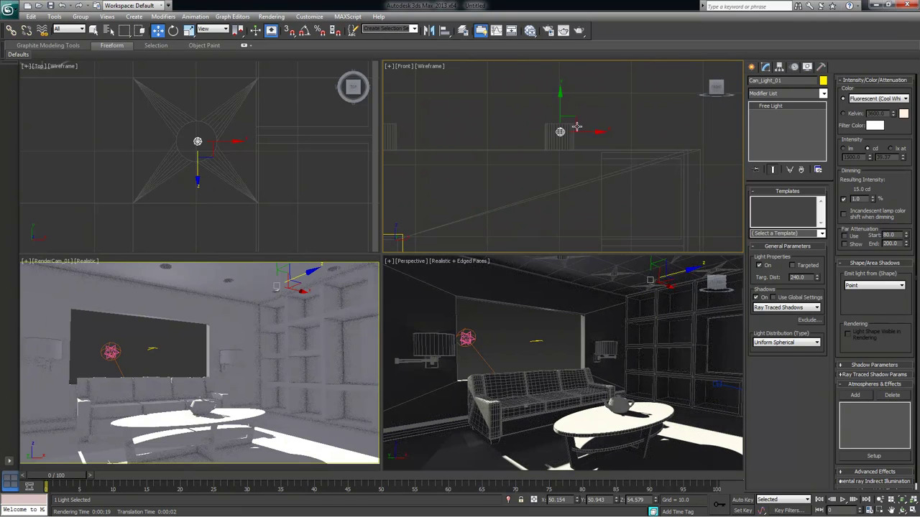
drag(560, 92, 559, 97)
drag(597, 138, 596, 137)
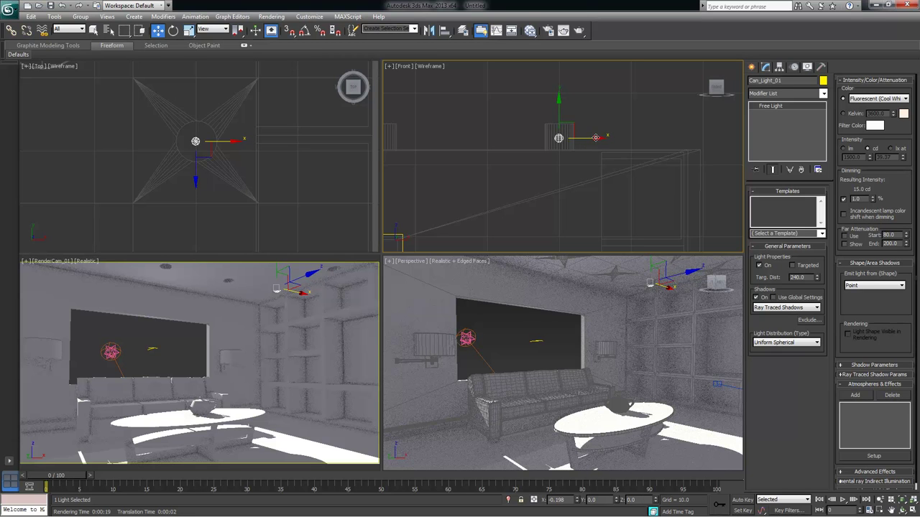
Set Can_Light_01 to emit light from a disc shape with a radius of 1.87, matching the can's opening
click(888, 287)
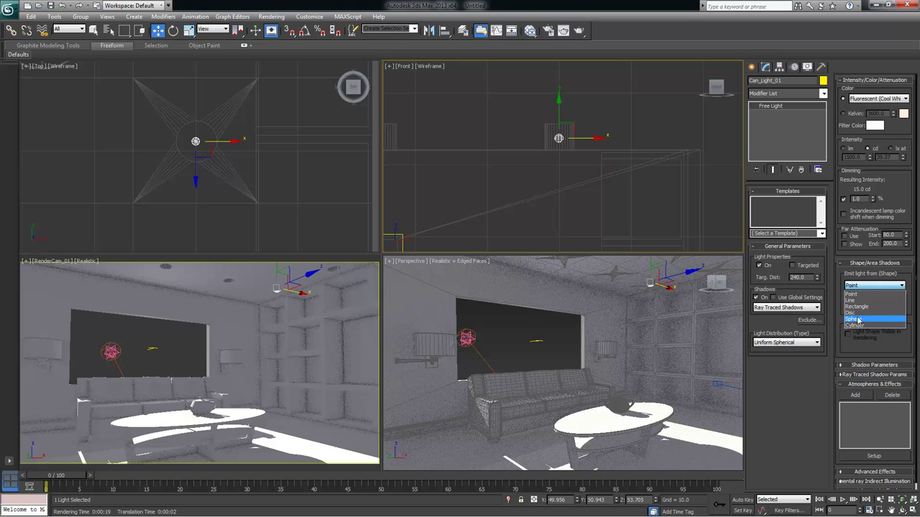
click(869, 314)
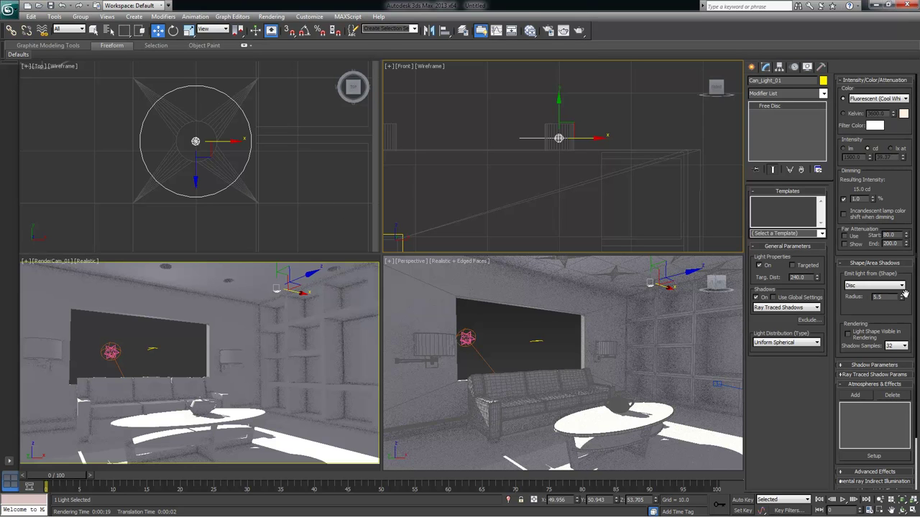
drag(903, 301, 898, 328)
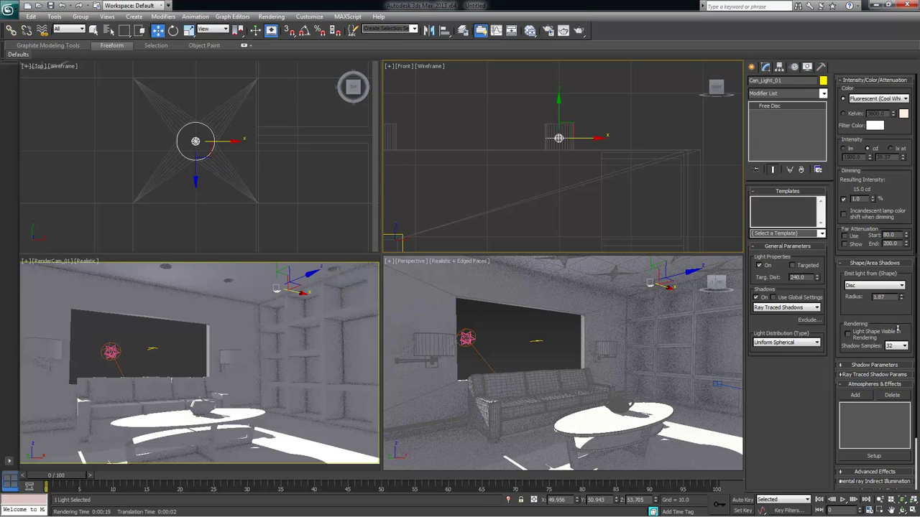
Center the disc light on the can at about X 50.028 and lower it to the can's opening at about Z 52.054
scroll(220, 168, up, 3)
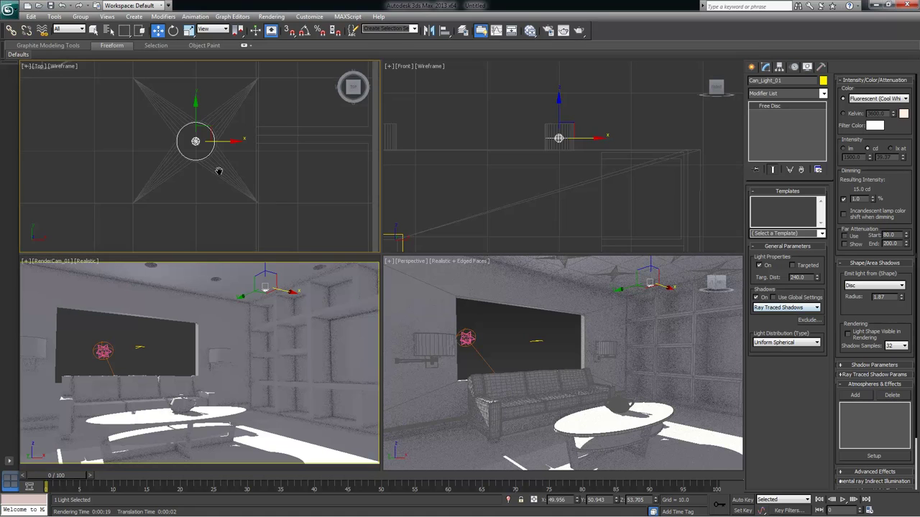
scroll(223, 162, up, 2)
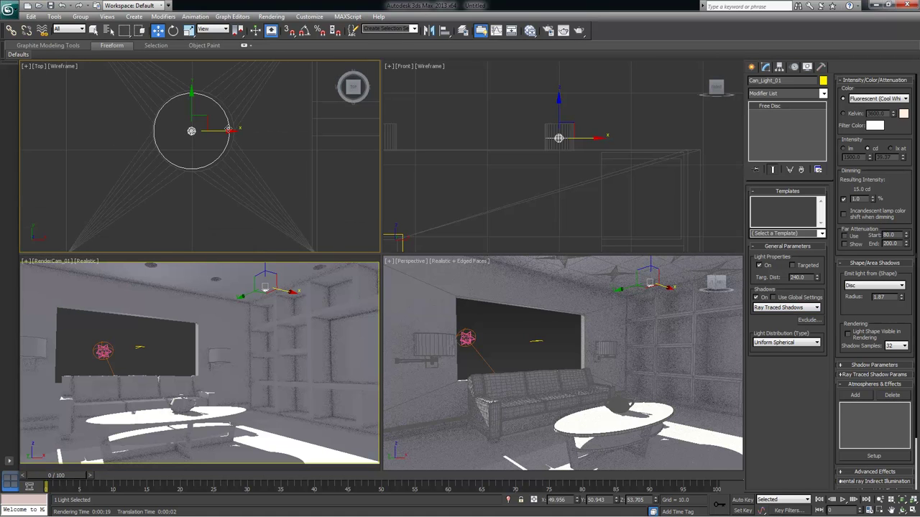
drag(229, 130, 231, 131)
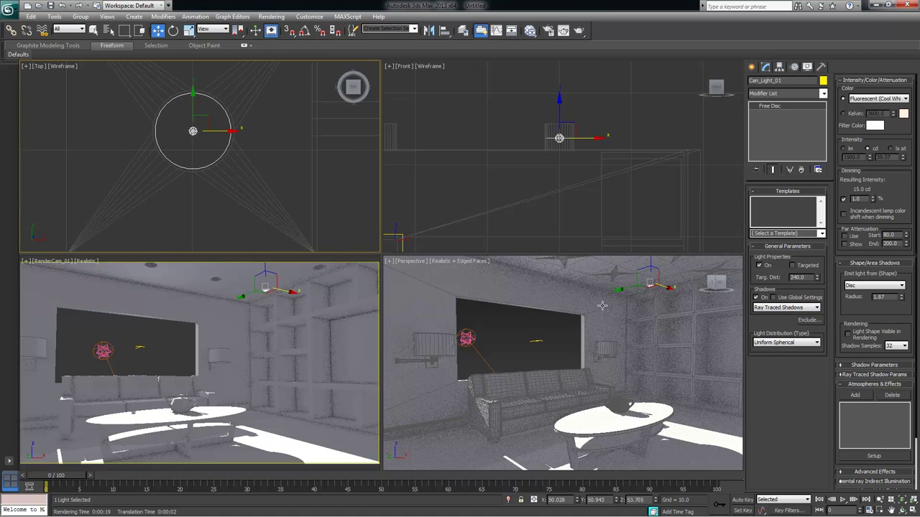
scroll(557, 148, up, 2)
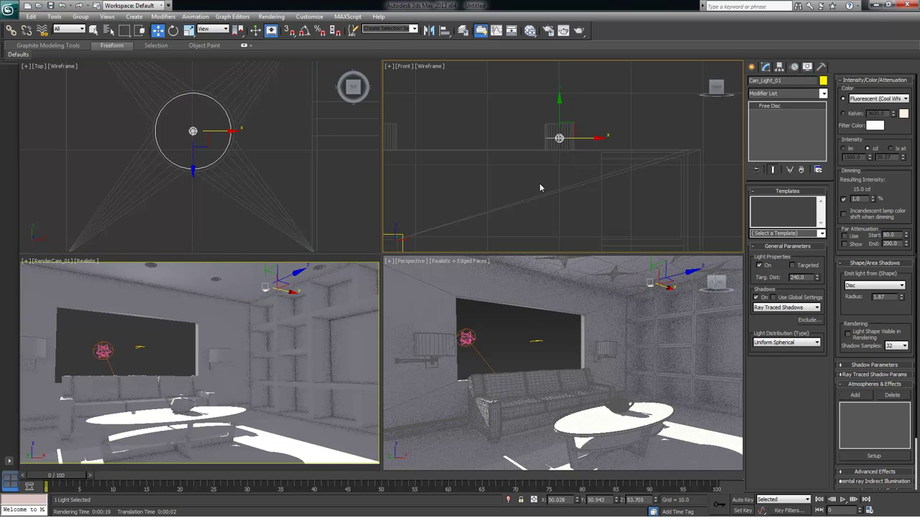
scroll(541, 183, up, 4)
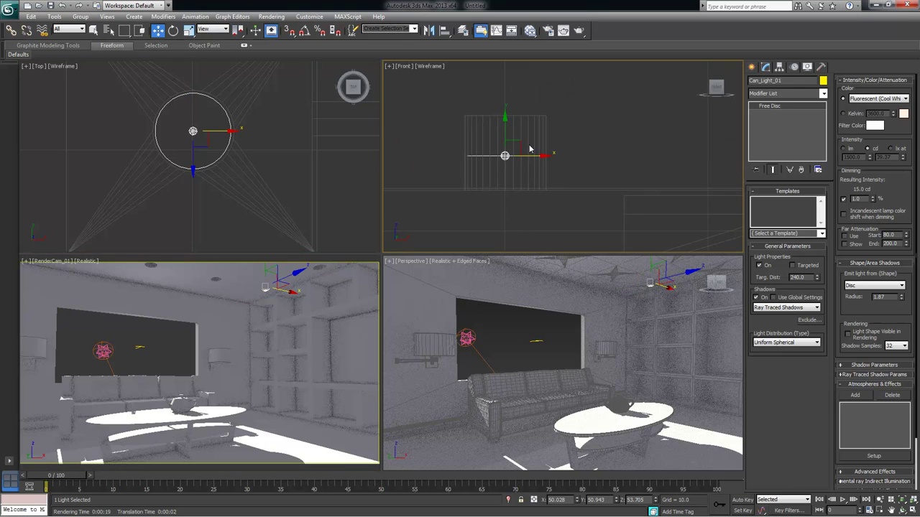
middle_drag(525, 163, 558, 148)
drag(514, 101, 520, 149)
click(626, 227)
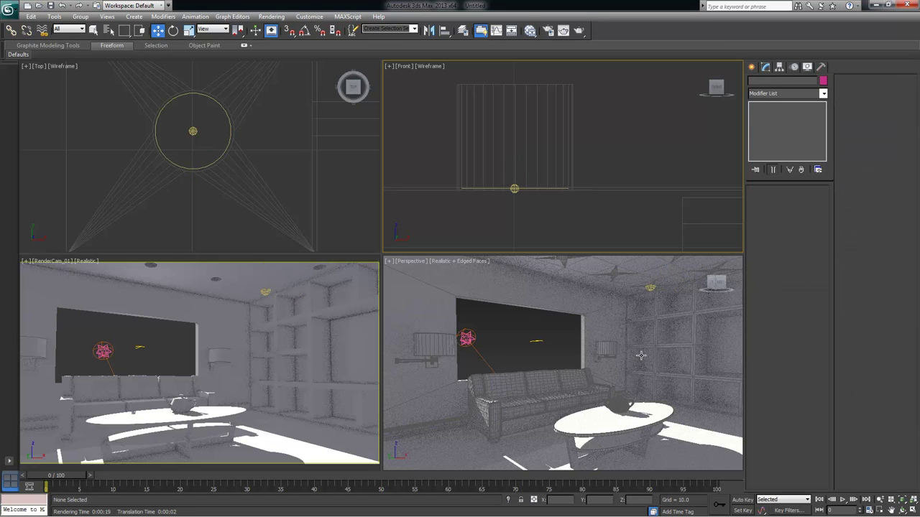
Deselect all views but RenderCam_01, maximize it and test-render the room with the new can light
key(alt+w)
key(alt+w)
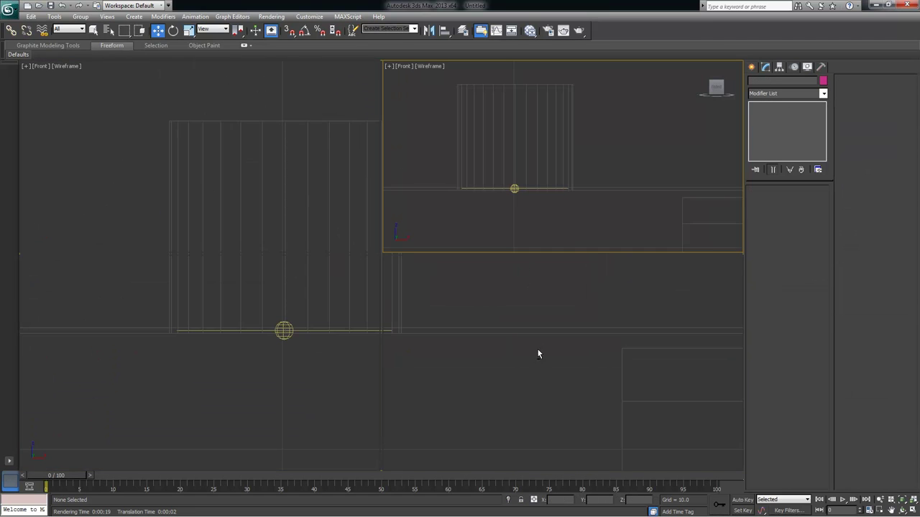
right_click(175, 345)
key(alt+w)
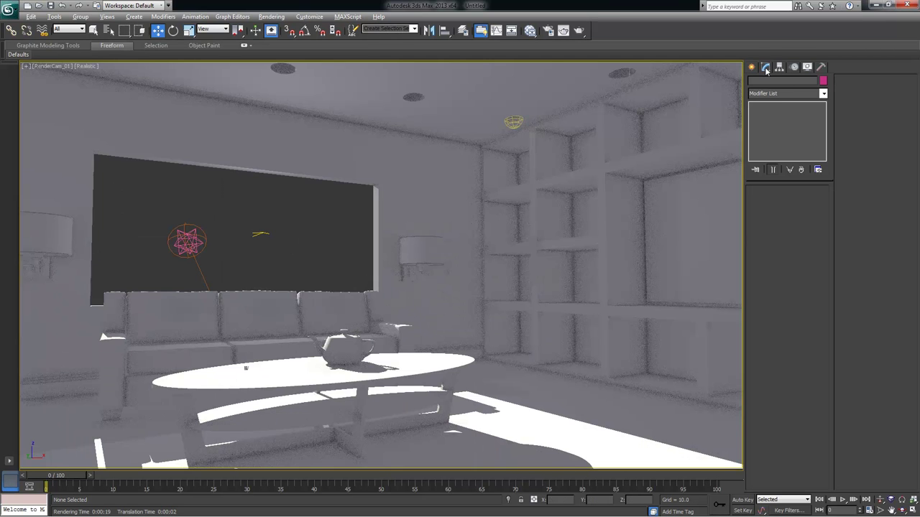
click(578, 31)
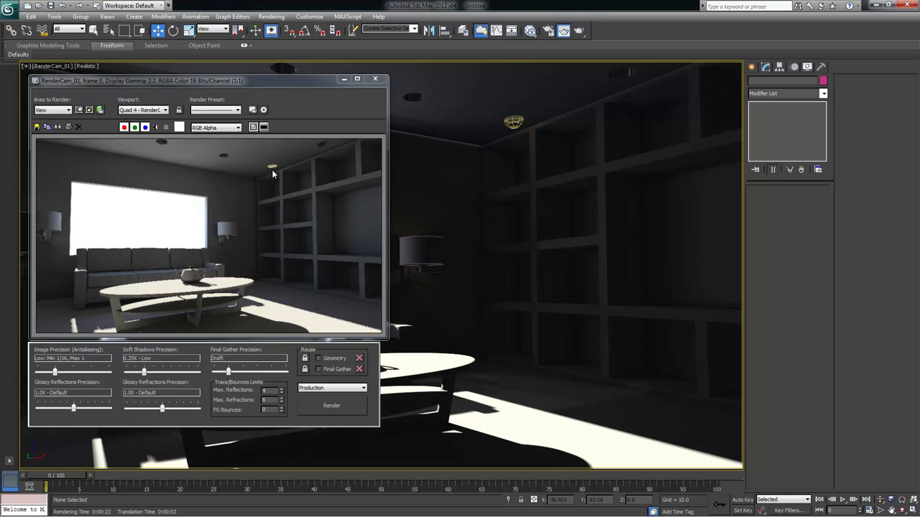
Select the light in the ceiling can by the bookshelf and set its color to D50 Illuminant (Reference White)
click(513, 122)
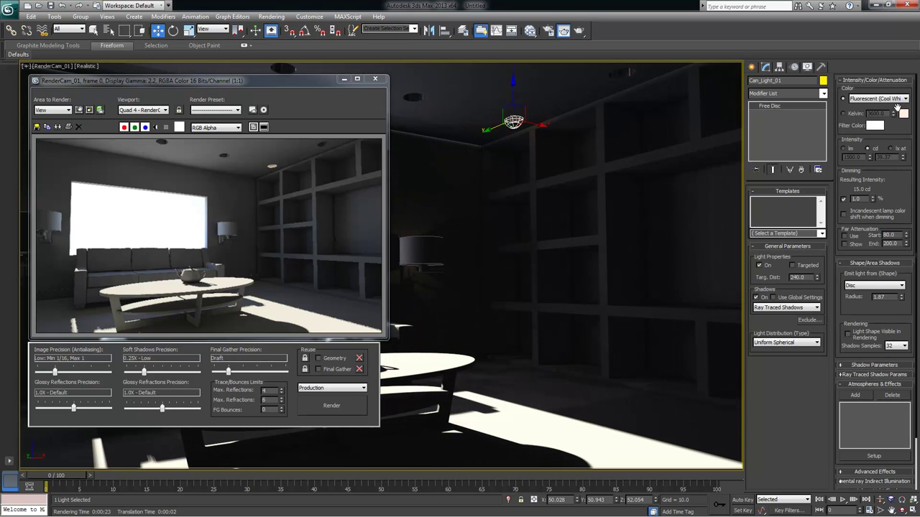
click(907, 99)
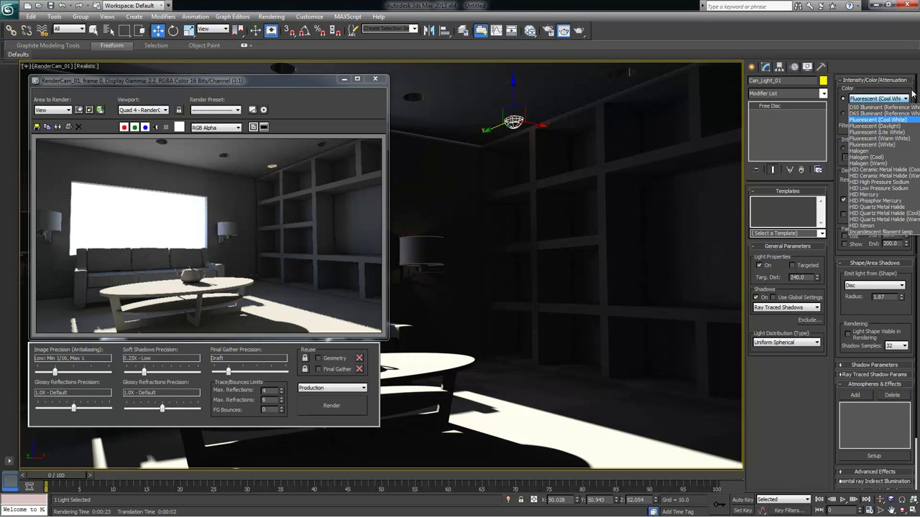
click(911, 98)
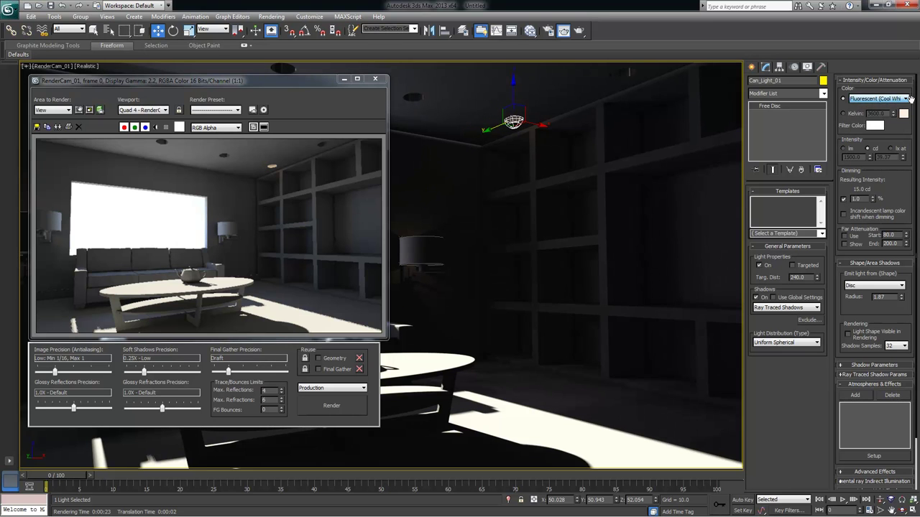
click(875, 125)
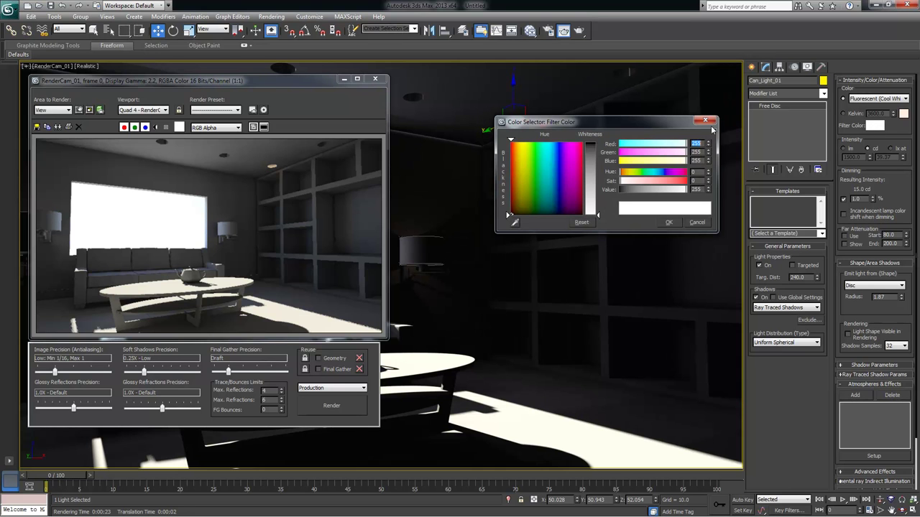
click(707, 121)
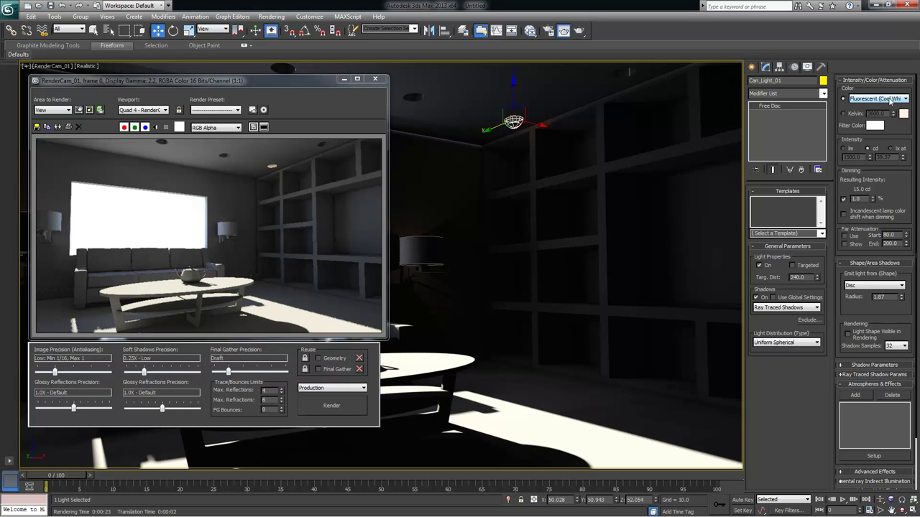
click(879, 101)
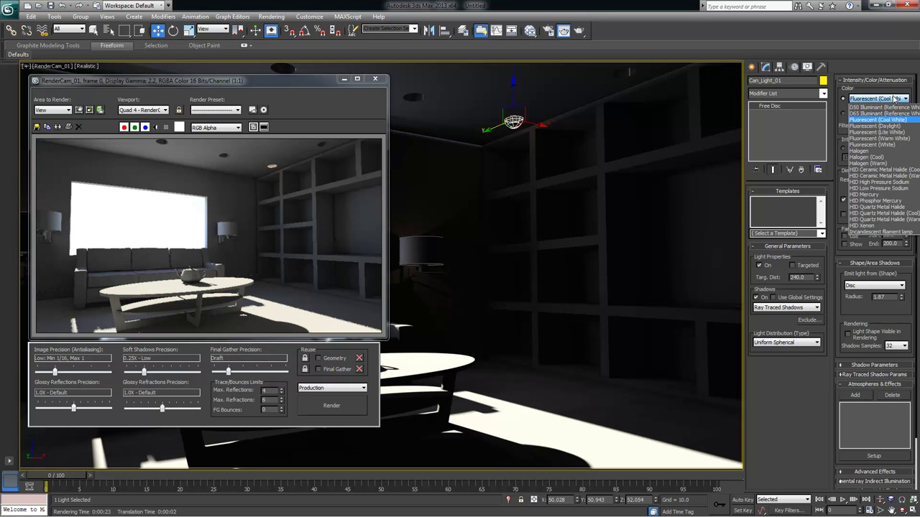
click(891, 107)
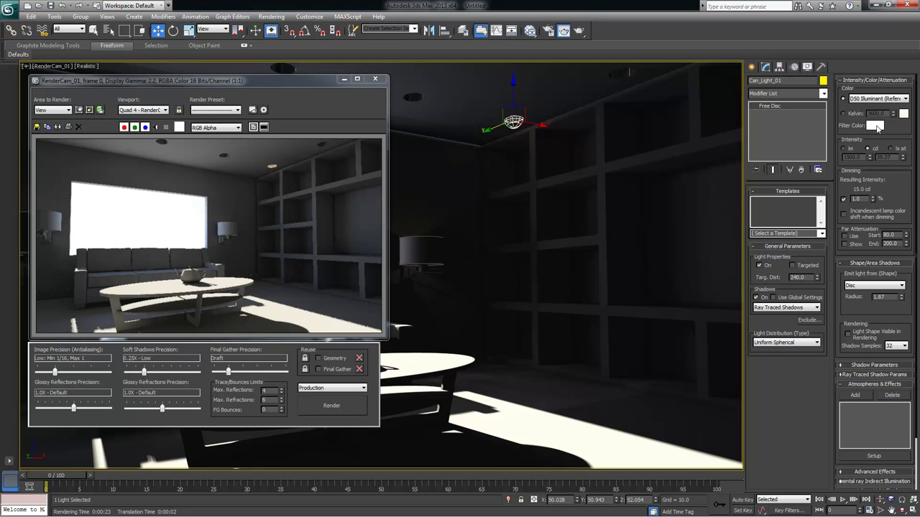
Set the hue of Can_Light_01's filter color to 216 with saturation at 0, and accept the color
click(875, 127)
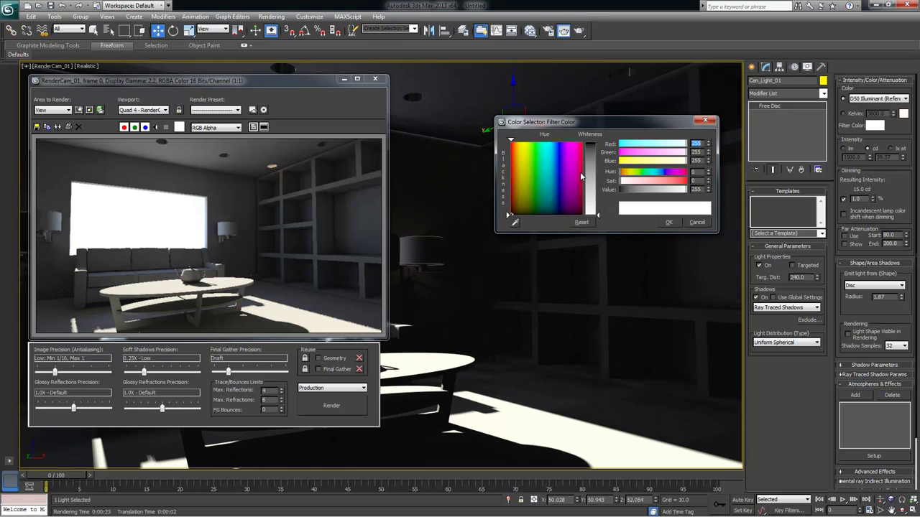
click(572, 143)
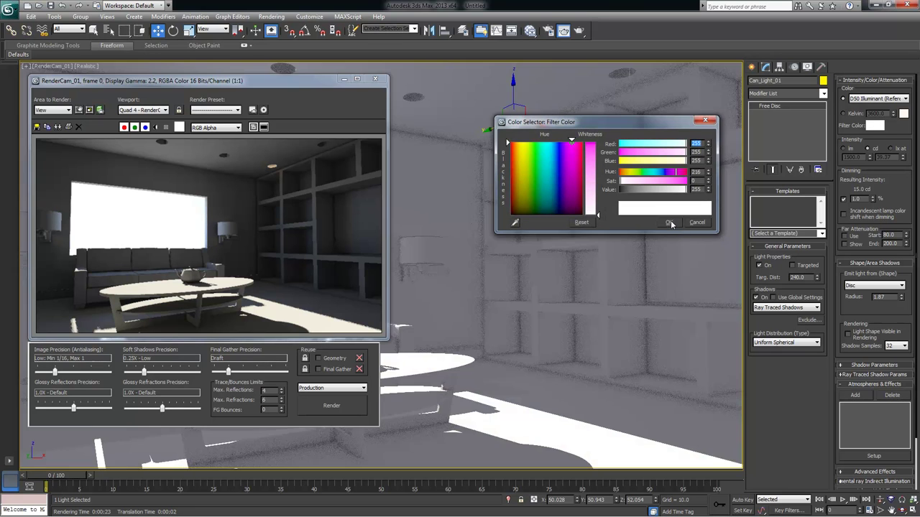
click(668, 222)
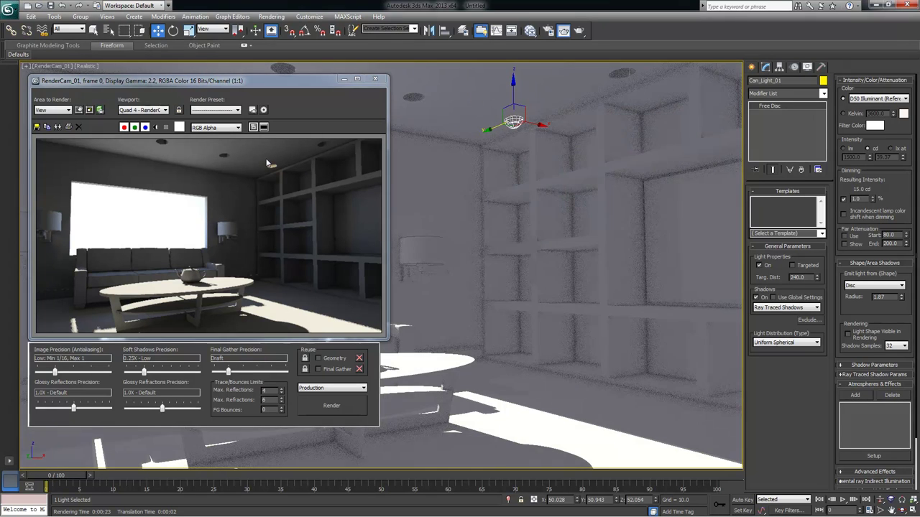
Re-render only a small region around the lit ceiling can, then close the rendered frame window
click(45, 110)
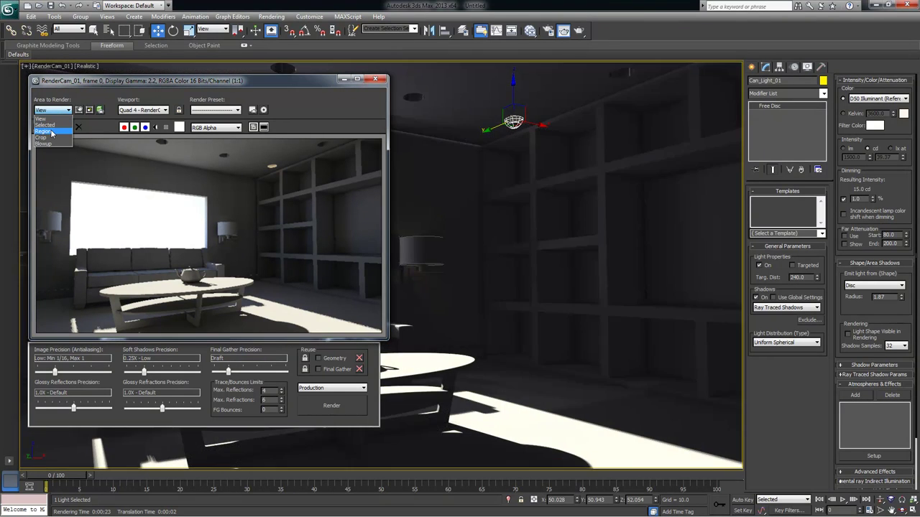
click(45, 131)
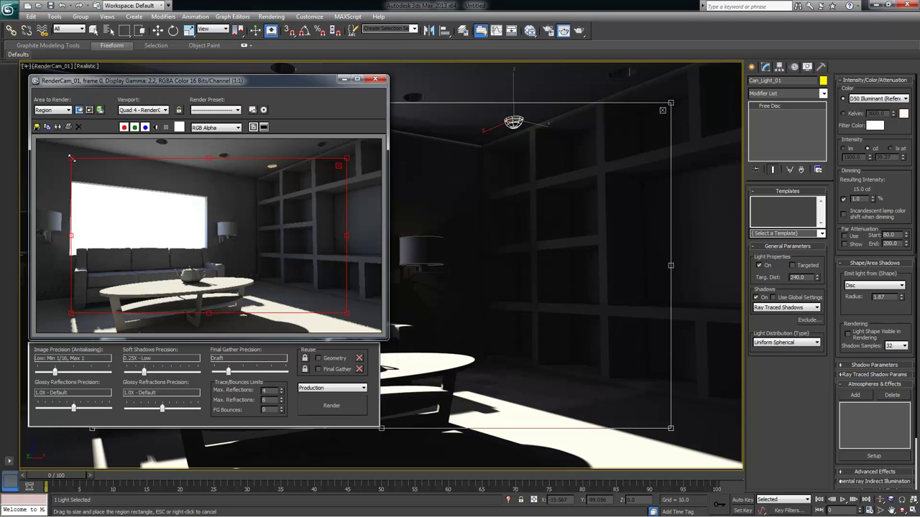
drag(90, 165, 276, 170)
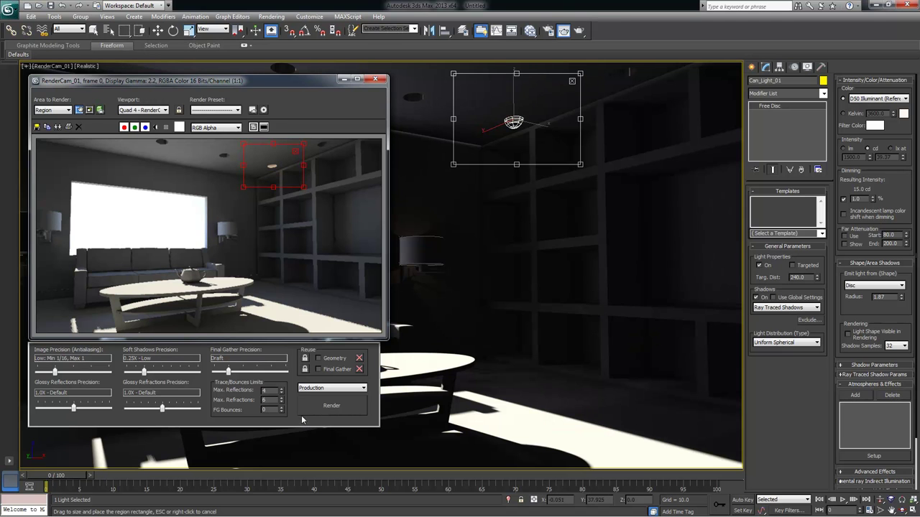
click(323, 404)
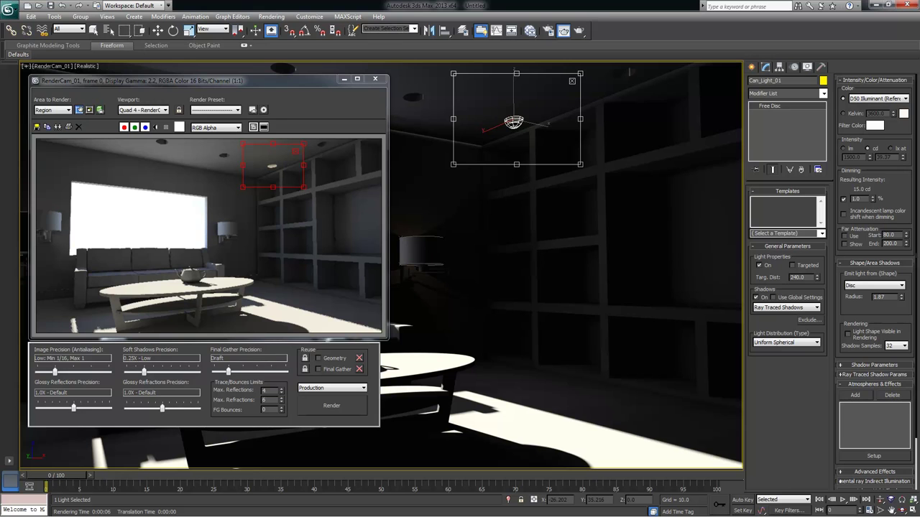
click(375, 78)
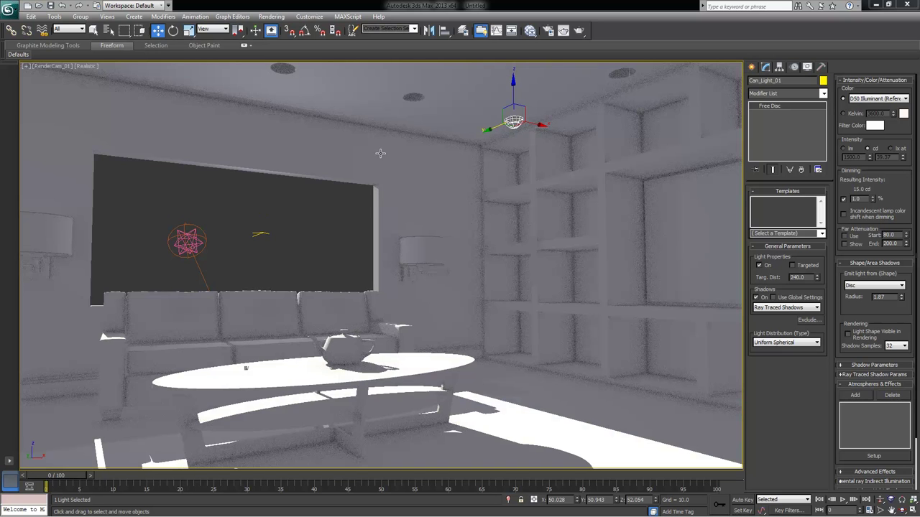
In the Top view, clone Can_Light_01 along X to the neighboring can at about X 25.33, making four instances to fill the row
middle_drag(341, 215, 340, 222)
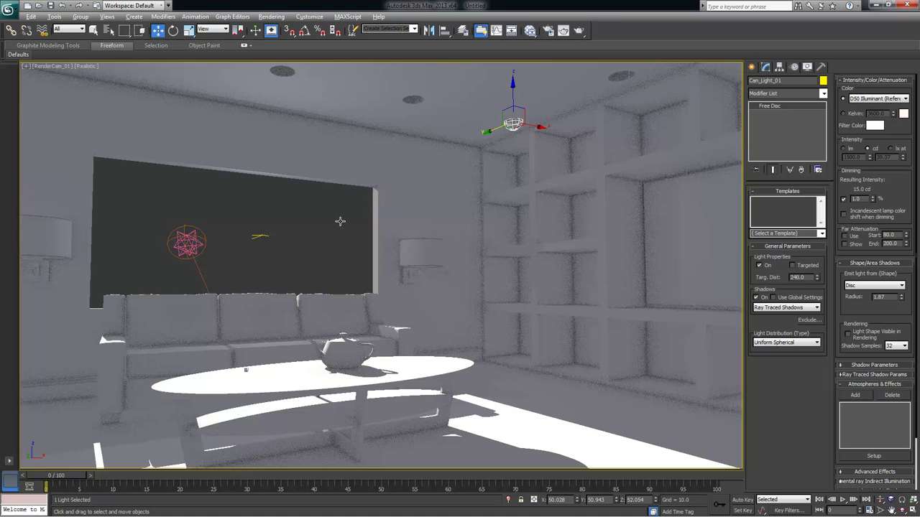
key(alt+w)
scroll(267, 132, down, 4)
middle_drag(248, 149, 331, 149)
scroll(295, 155, down, 2)
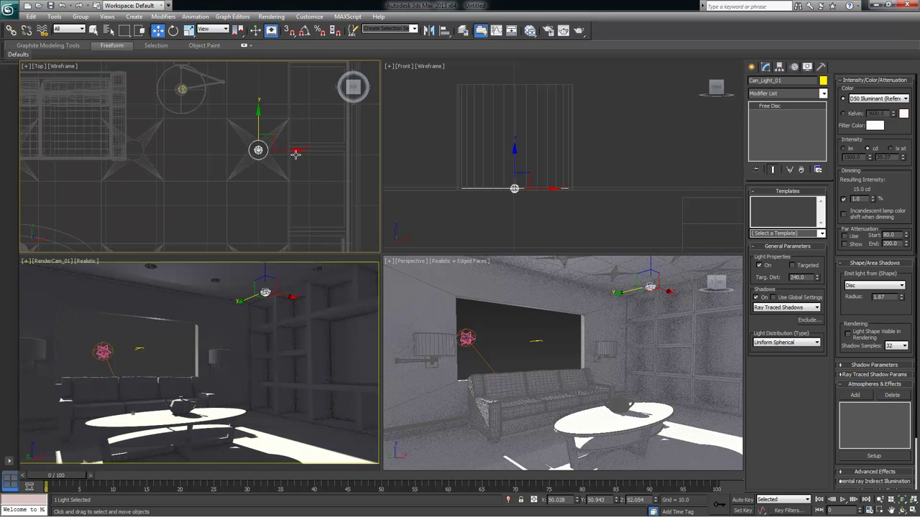
scroll(296, 154, up, 2)
middle_drag(254, 162, 311, 159)
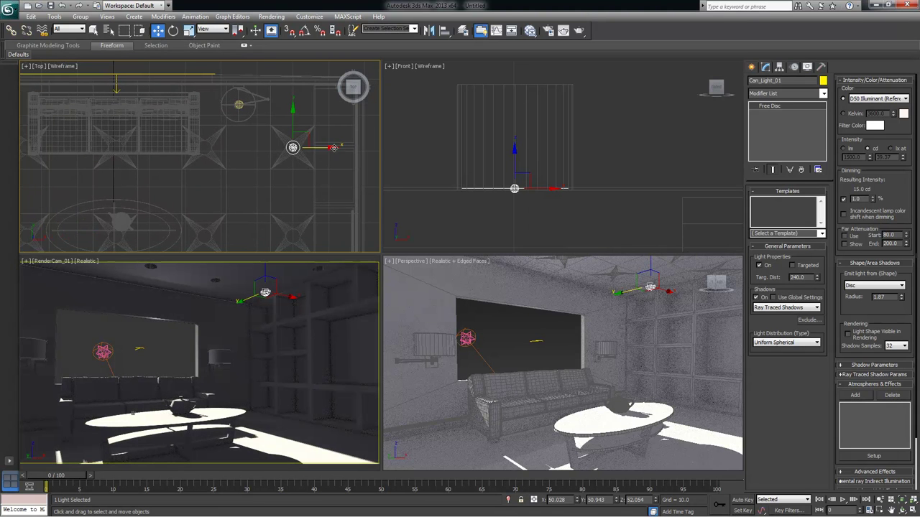
drag(332, 147, 246, 160)
click(423, 245)
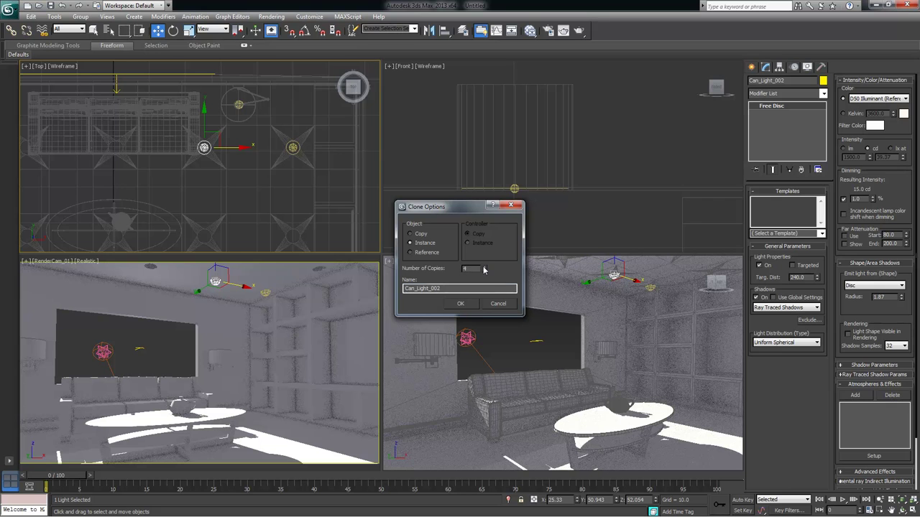
click(464, 303)
Select all five can lights in the row and clone them in the Top view as instances onto the adjacent row of cans
mouse_move(276, 174)
middle_down()
mouse_move(295, 173)
mouse_move(281, 170)
middle_up()
scroll(295, 174, down, 3)
click(270, 173)
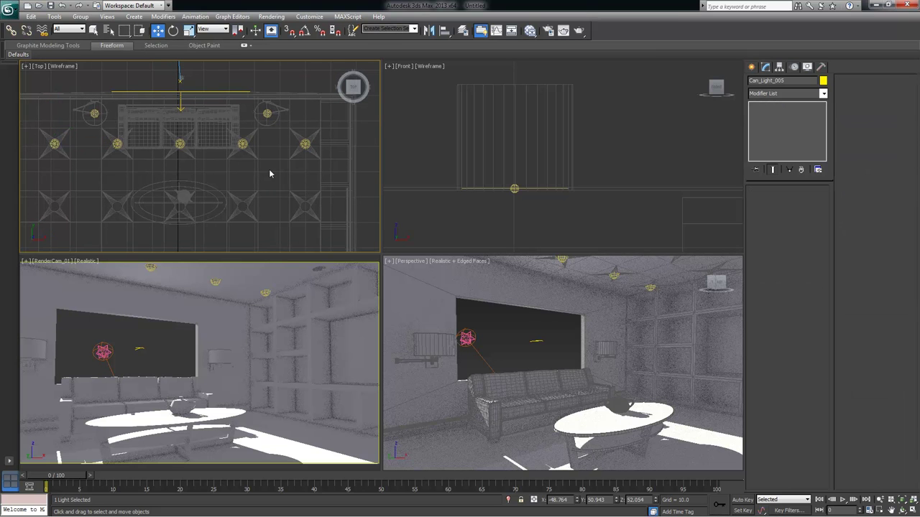
ctrl+click(117, 143)
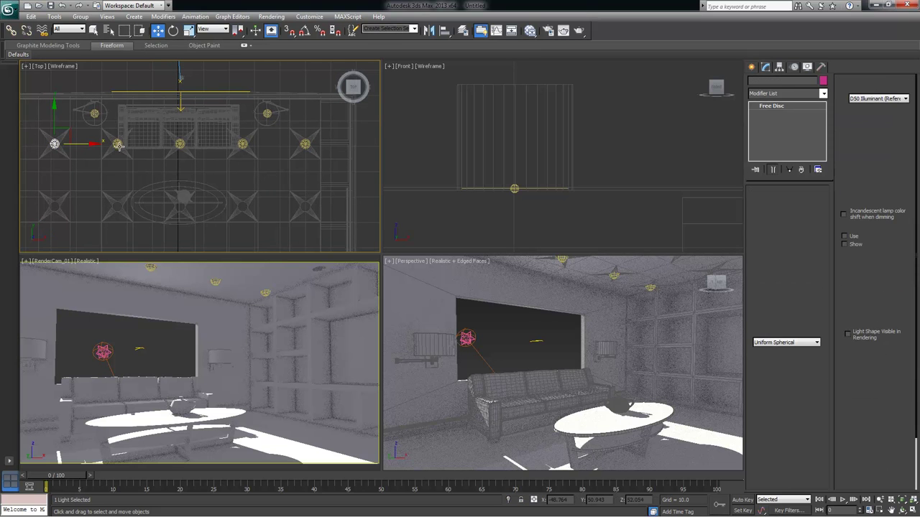
ctrl+click(180, 143)
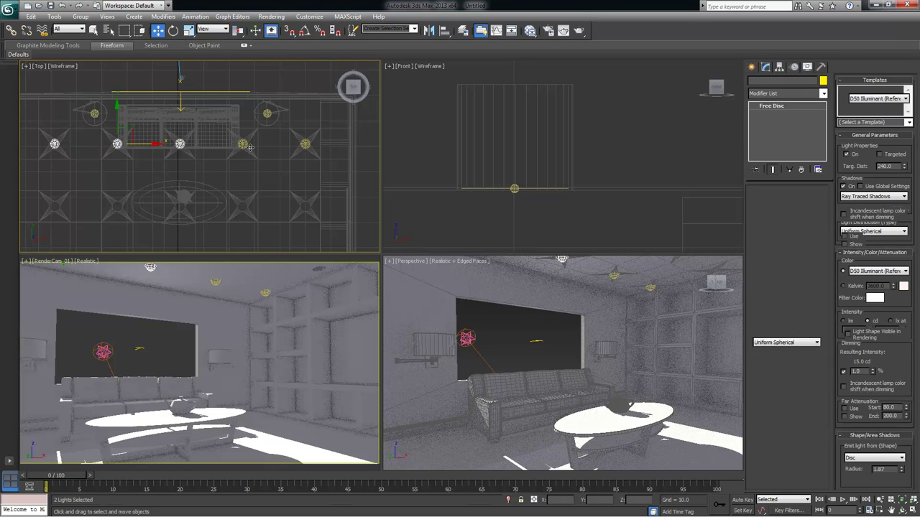
ctrl+click(242, 143)
ctrl+click(305, 143)
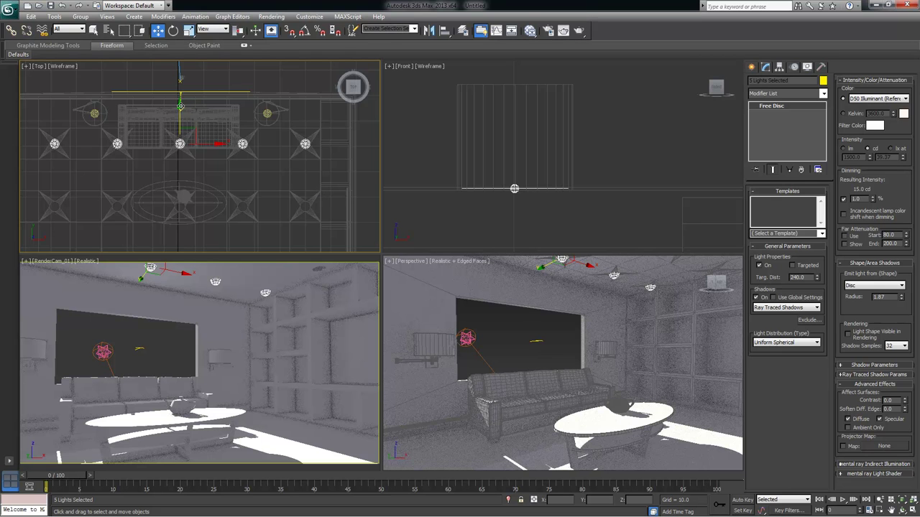
mouse_move(179, 107)
shift+mouse_down()
mouse_move(180, 181)
mouse_move(178, 169)
shift+mouse_up()
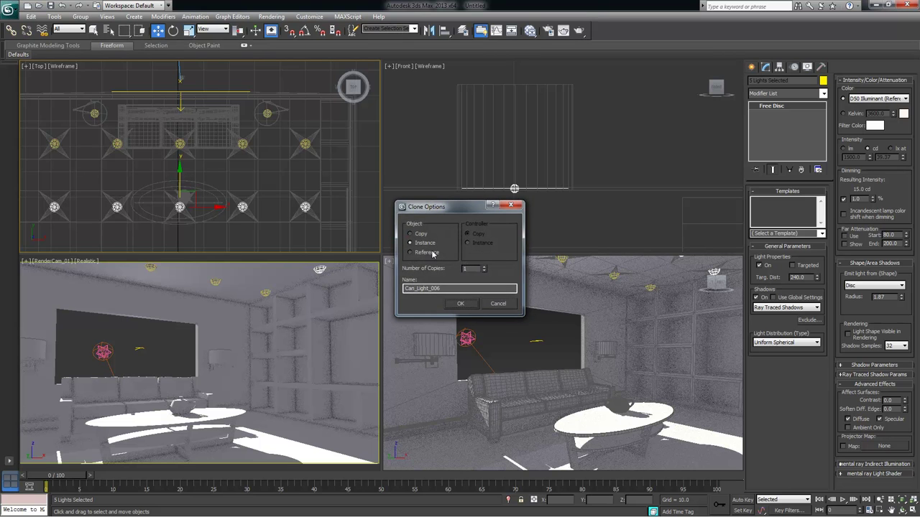
click(473, 305)
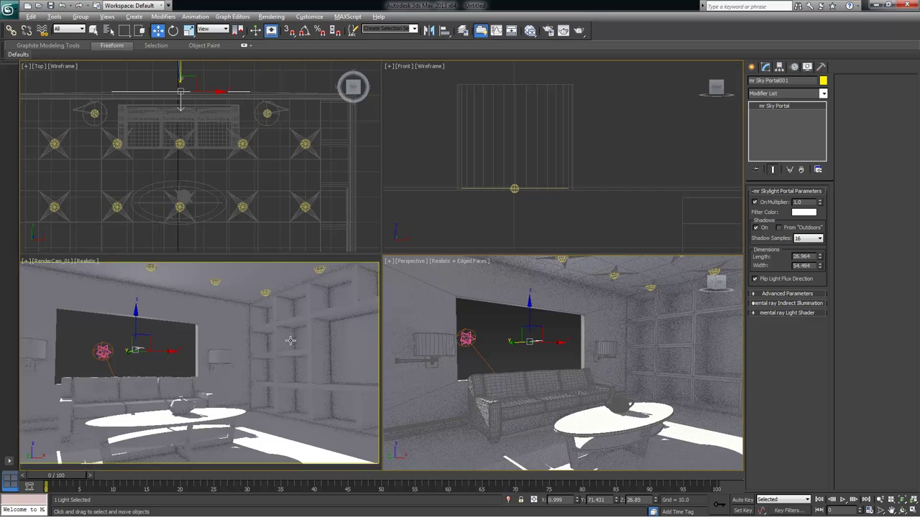
Maximize the Perspective view, test-render the room with both rows of can lights, and minimize the rendered frame window
key(alt+w)
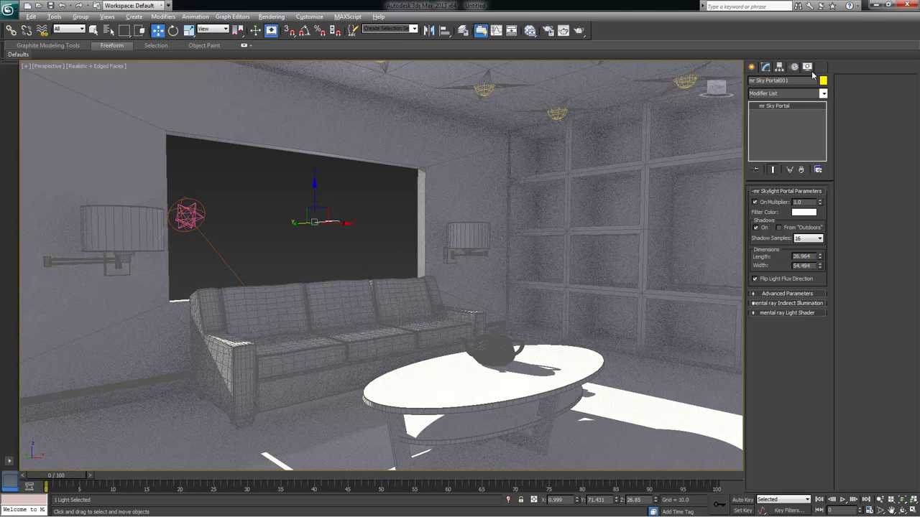
click(579, 30)
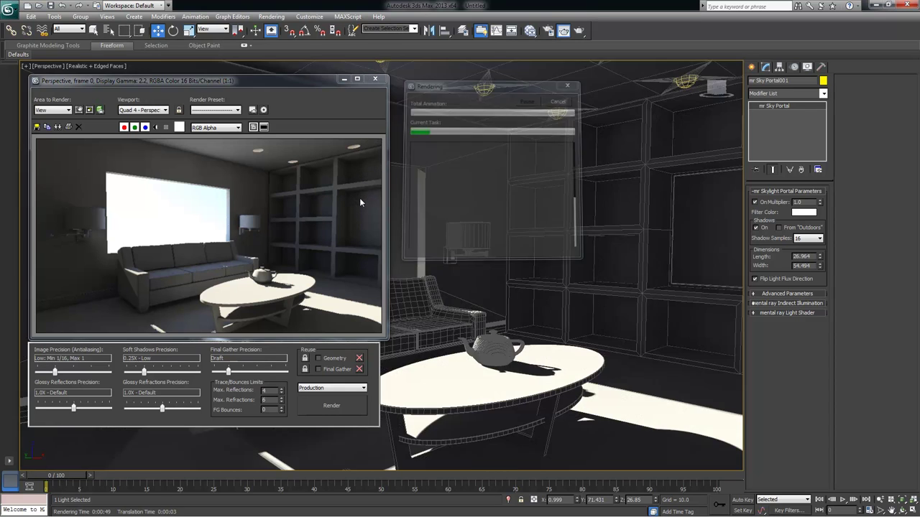
click(344, 79)
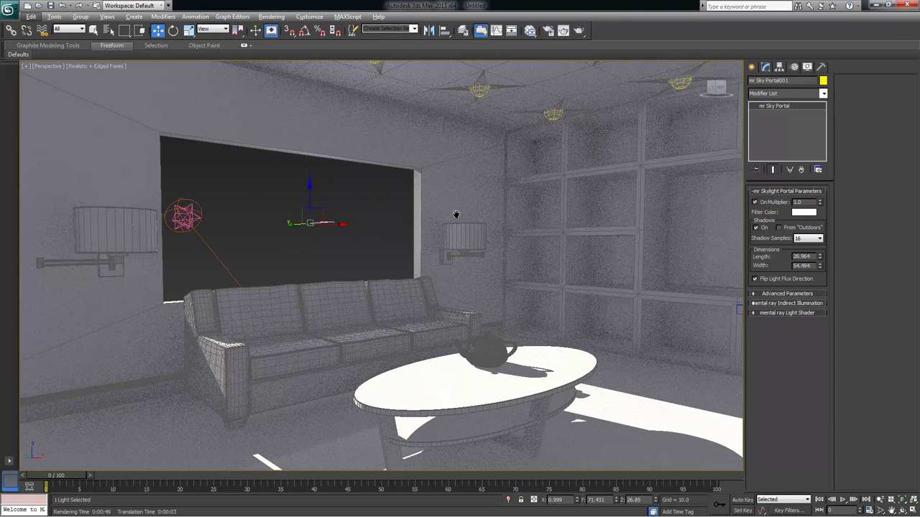
Return to the four-view layout and select the target camera in the Top view, near the ceiling cans
key(alt+w)
right_click(291, 280)
key(alt+w)
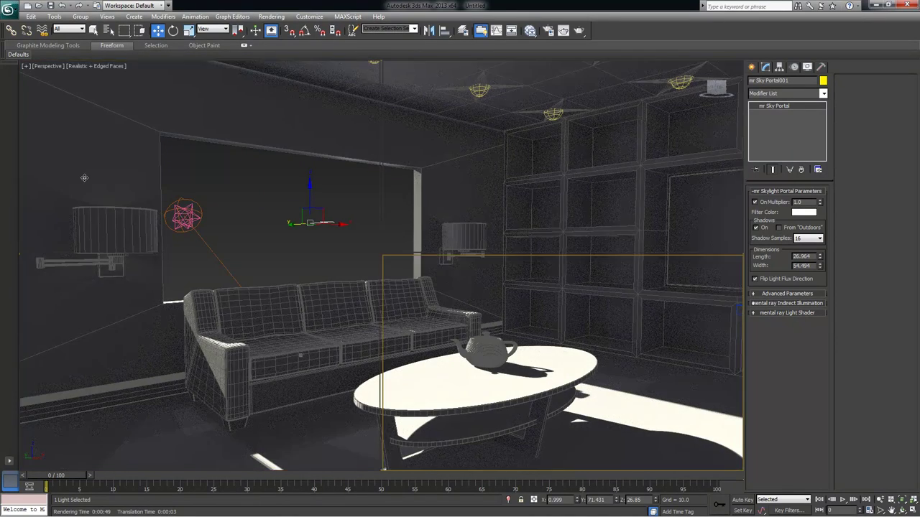
key(alt+w)
mouse_move(160, 207)
middle_down()
mouse_move(156, 198)
mouse_move(161, 213)
middle_up()
scroll(161, 79, up, 5)
scroll(153, 221, down, 5)
scroll(156, 103, up, 5)
scroll(154, 224, down, 5)
scroll(168, 152, up, 3)
scroll(166, 174, down, 3)
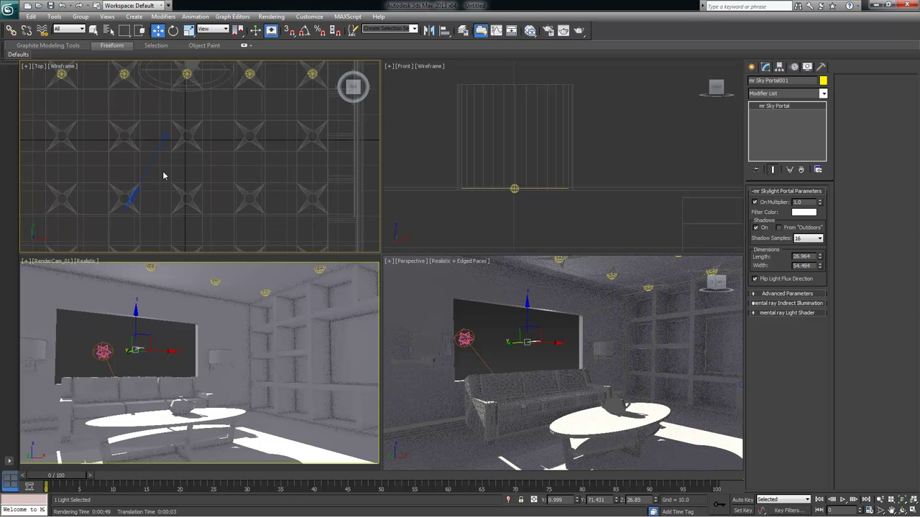
click(136, 191)
scroll(140, 192, up, 3)
scroll(148, 195, down, 3)
scroll(148, 197, up, 2)
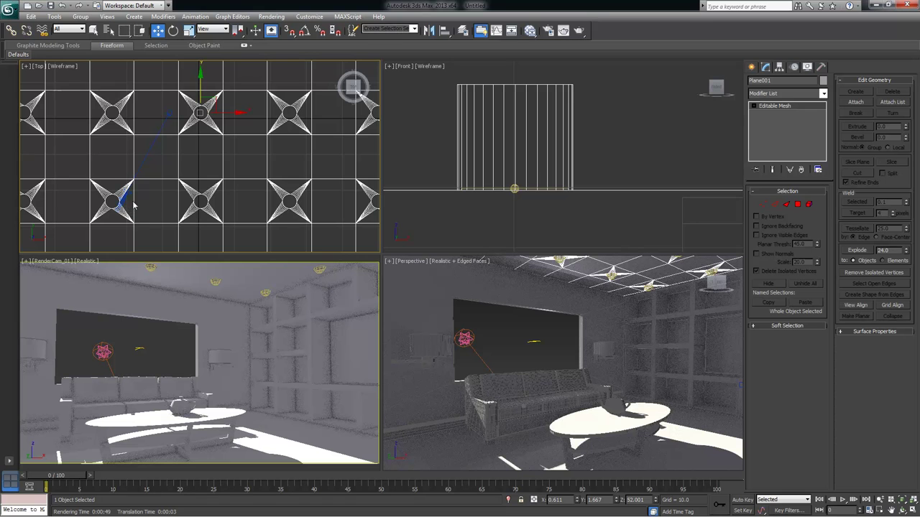
scroll(186, 195, up, 1)
scroll(185, 197, up, 1)
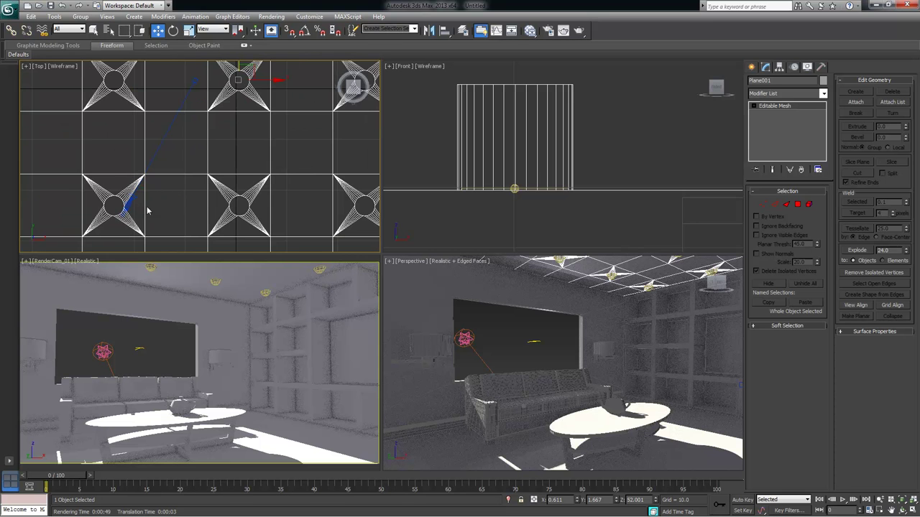
click(135, 199)
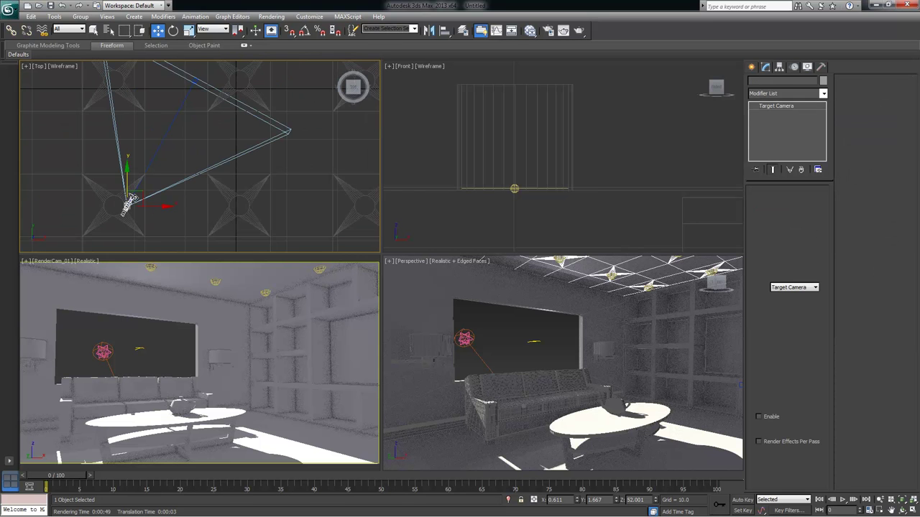
Illuminate the Perspective viewport with default lights and set its shading mode to Shaded with edged faces
right_click(468, 261)
click(457, 263)
click(461, 264)
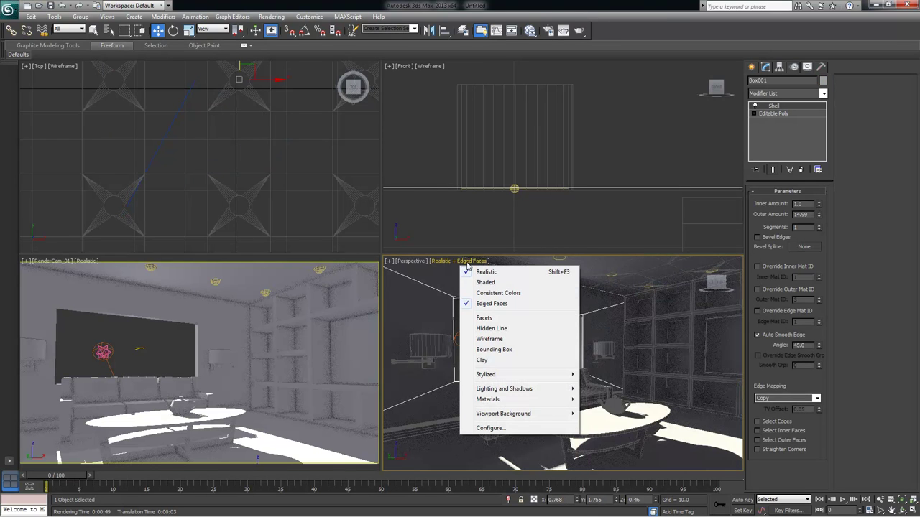
mouse_move(512, 376)
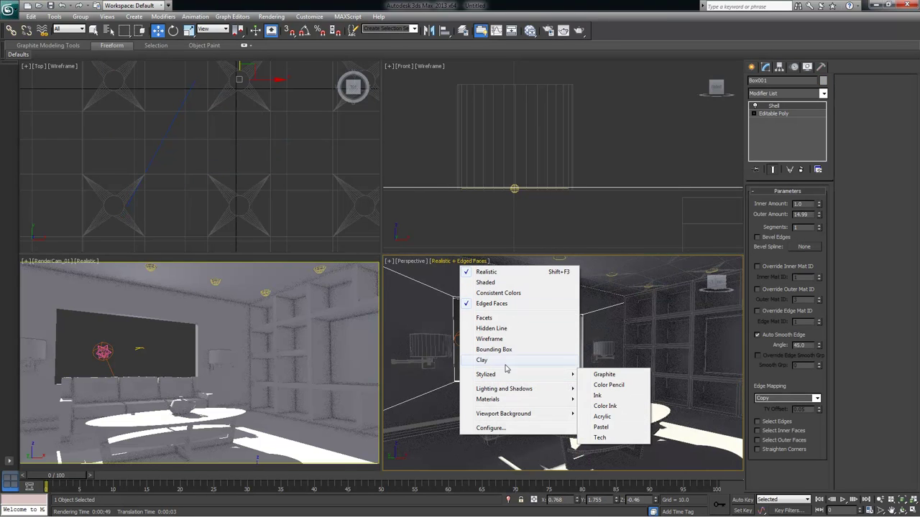
click(628, 390)
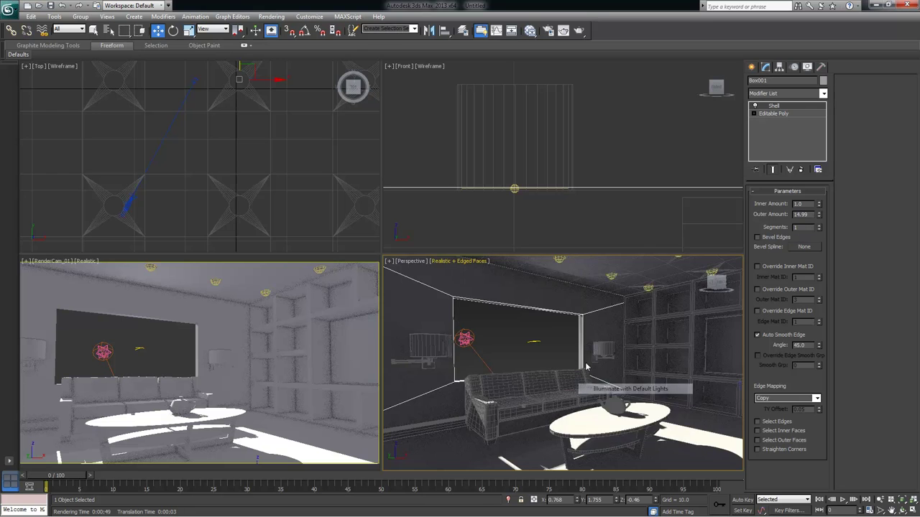
click(466, 264)
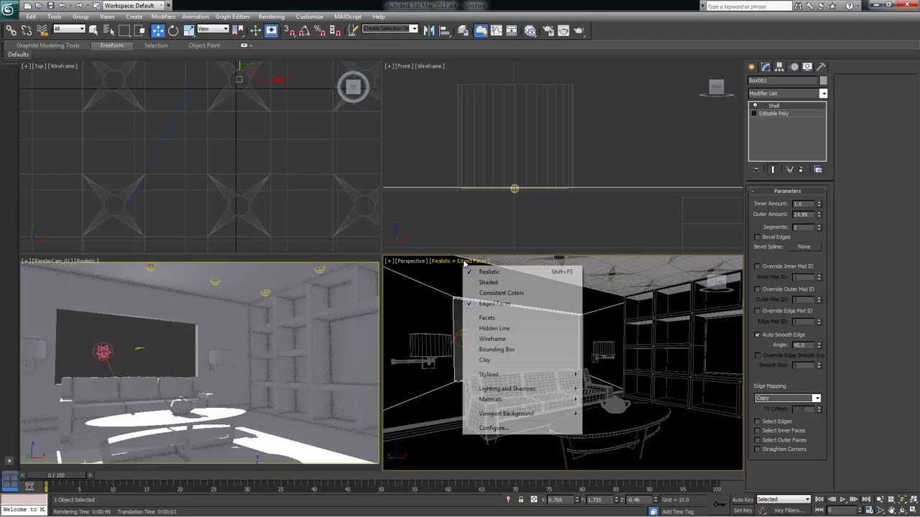
click(495, 284)
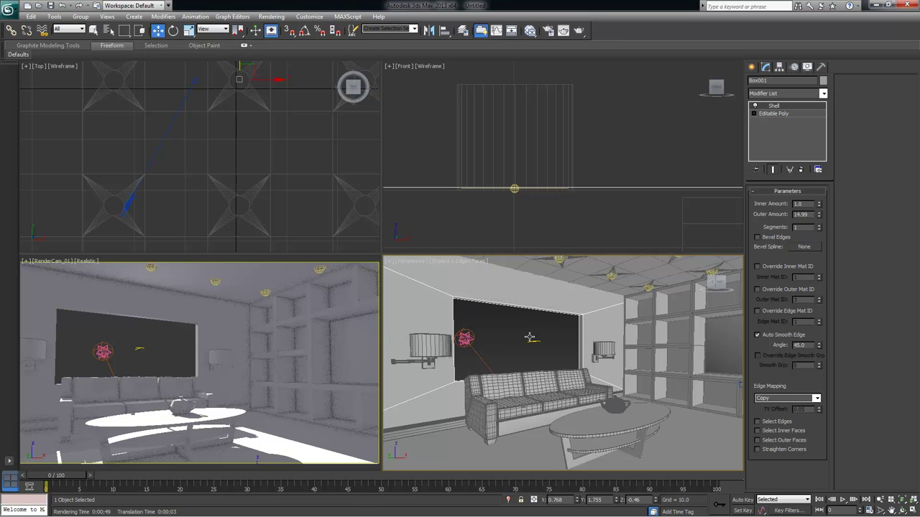
Give RenderCam_01 the 15 mm stock lens, move it back to about X -35.3, Y -37.1, and check the camera view's framing
click(133, 197)
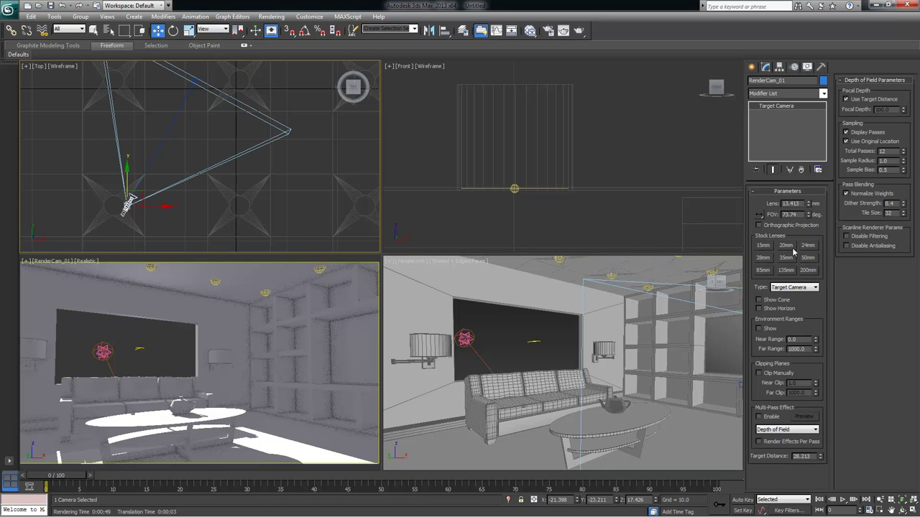
click(789, 246)
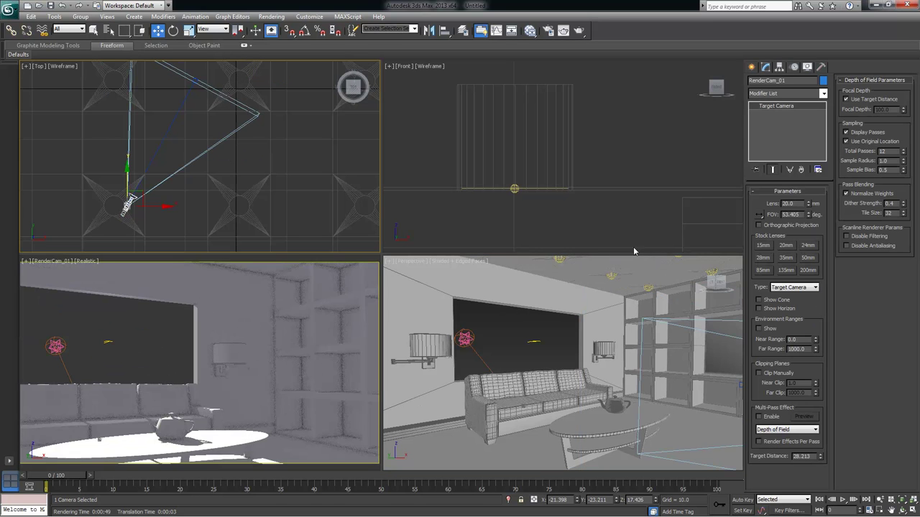
click(764, 246)
middle_drag(266, 349, 281, 321)
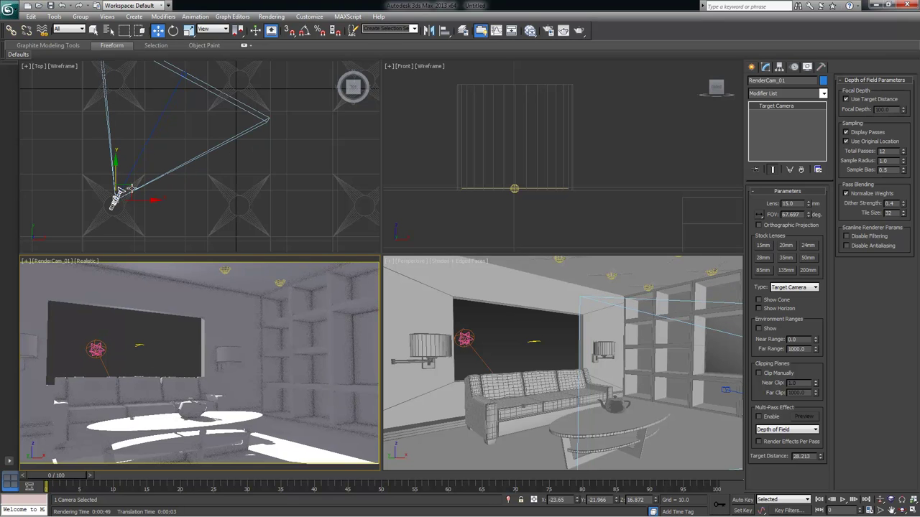
drag(124, 190, 69, 263)
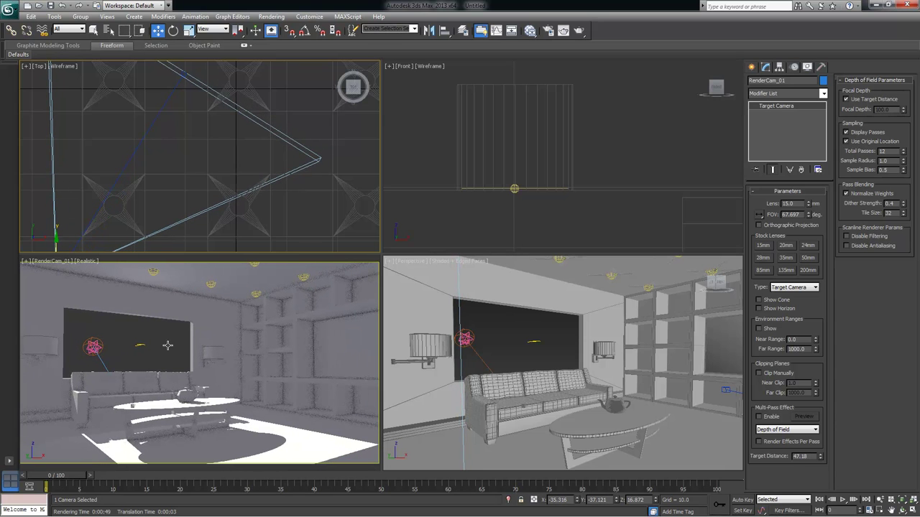
click(140, 346)
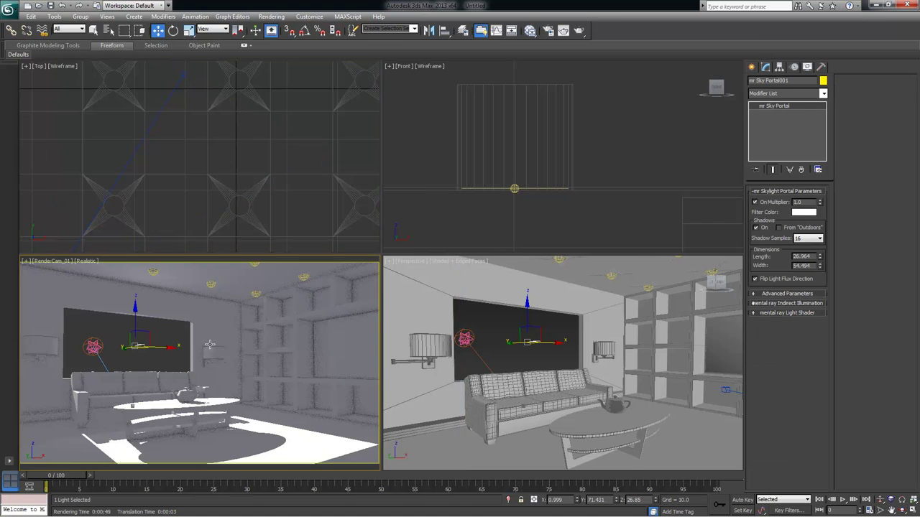
key(alt+w)
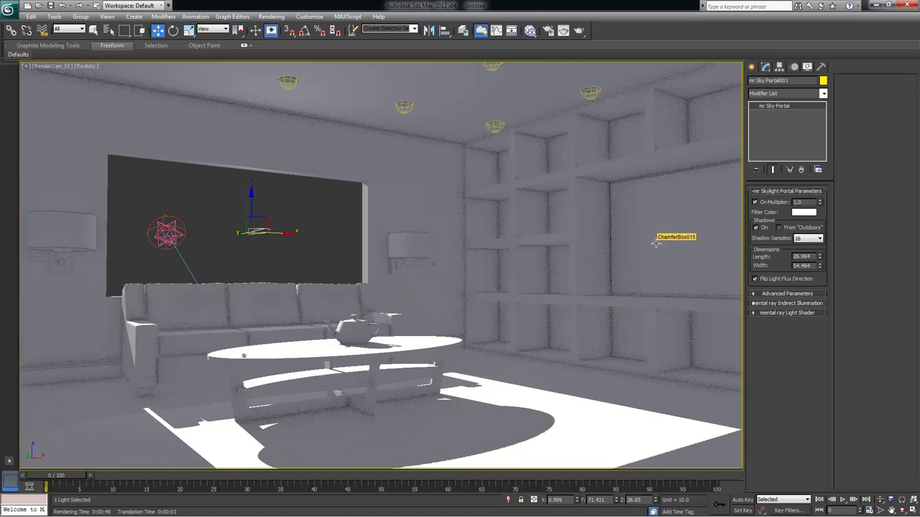
key(alt+w)
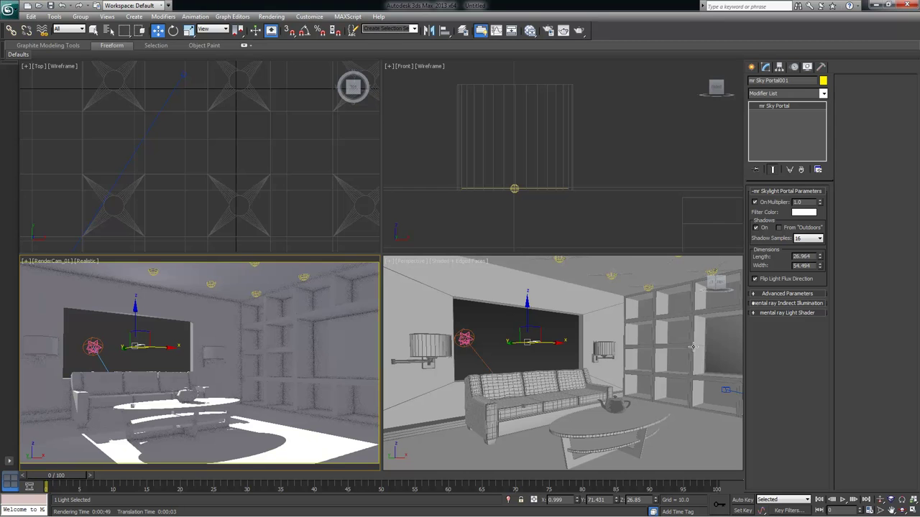
Select the wide recessed panel in the bookshelf and create an Arch & Design material named Chrome from the Chrome template
click(733, 334)
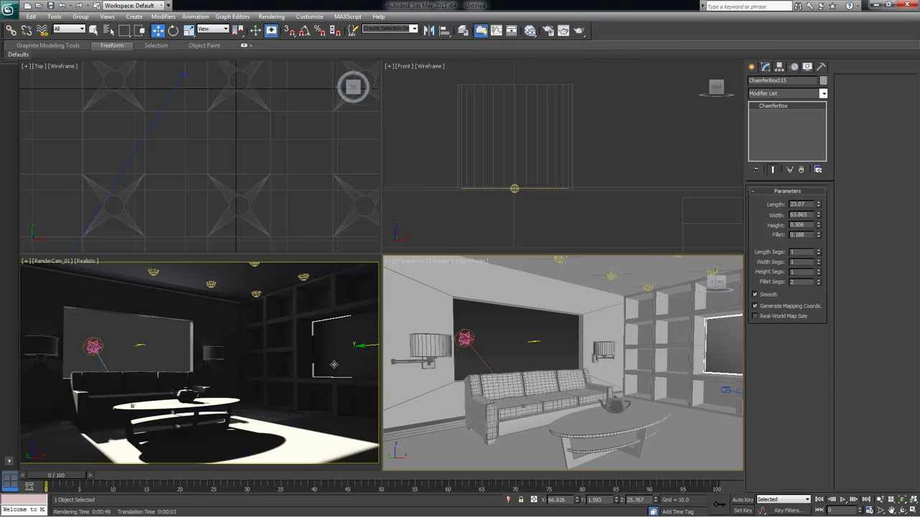
click(530, 32)
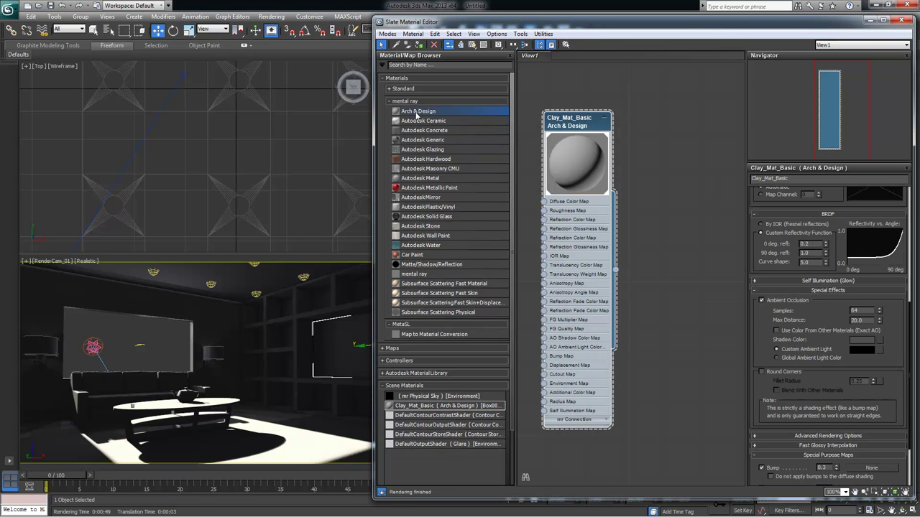
drag(415, 113, 659, 121)
double_click(659, 122)
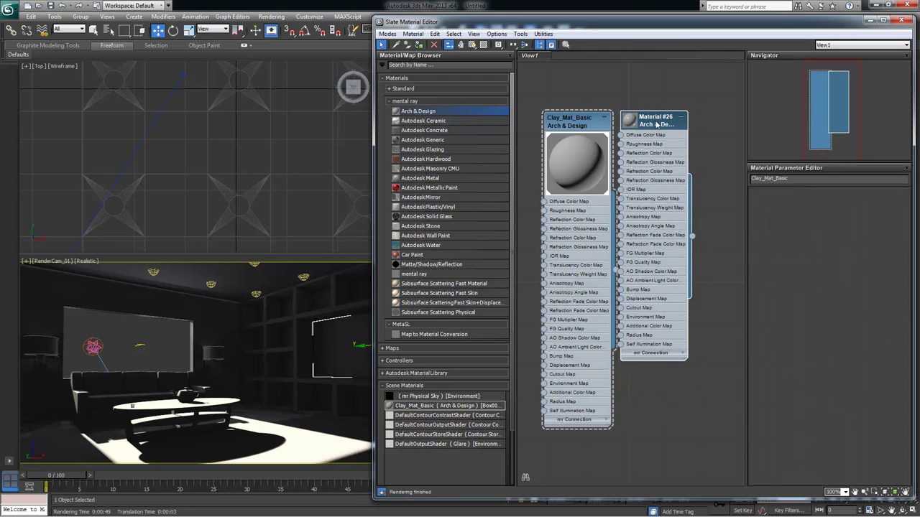
double_click(631, 121)
click(789, 178)
text(Chrome)
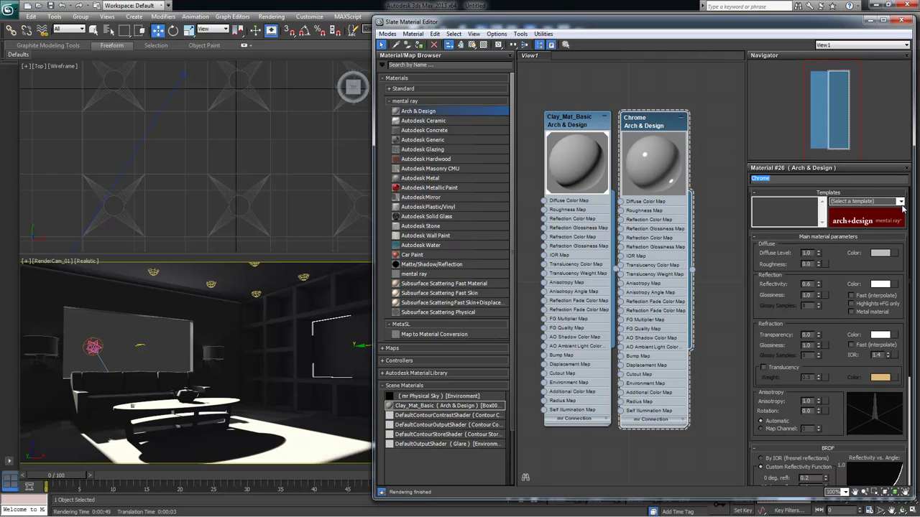
click(900, 201)
click(844, 368)
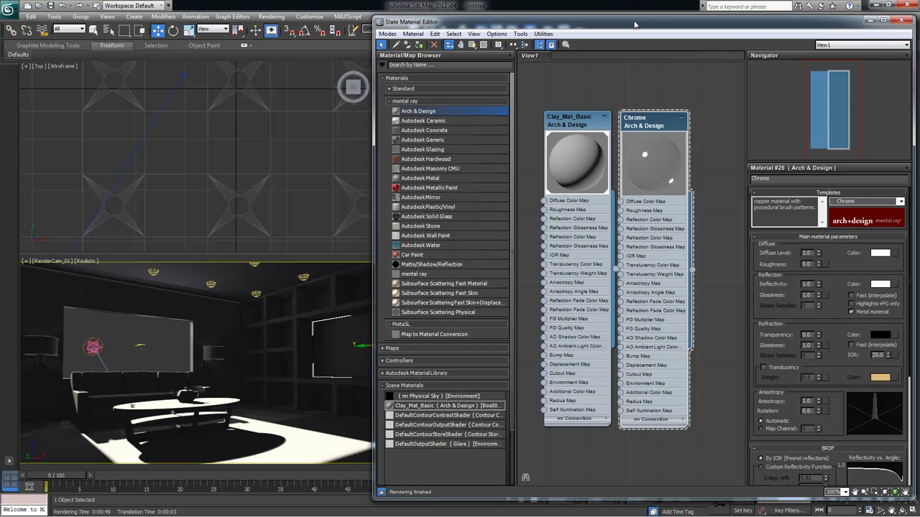
Assign the Chrome material to the selected bookshelf panel and close the Slate Material Editor
drag(635, 25, 839, 30)
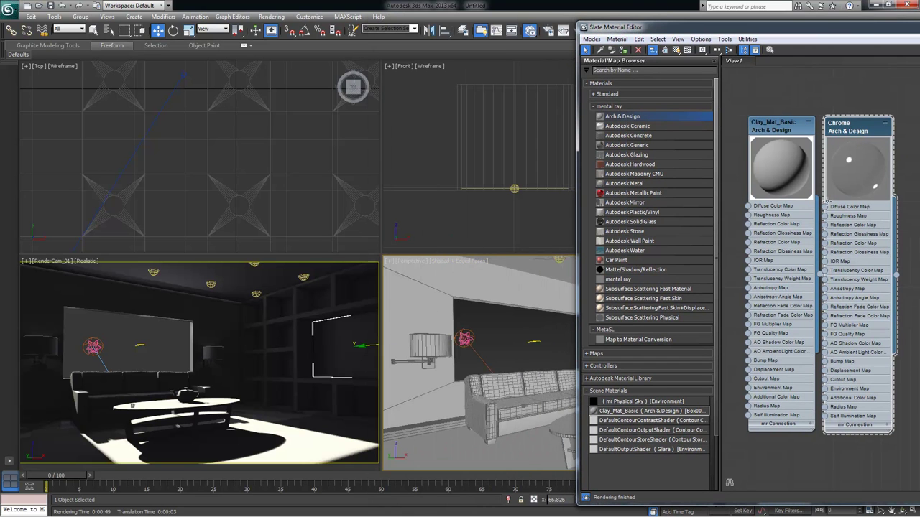
right_click(835, 153)
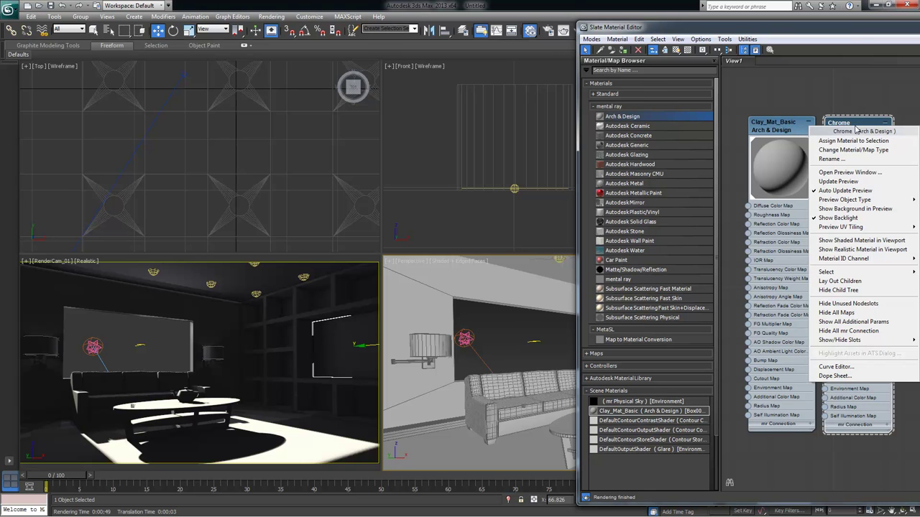
click(855, 143)
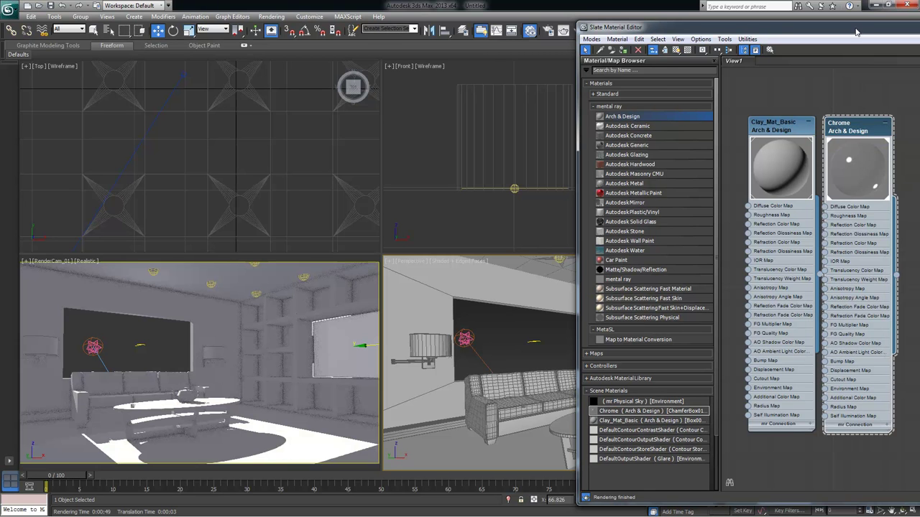
drag(859, 31, 552, 31)
click(767, 26)
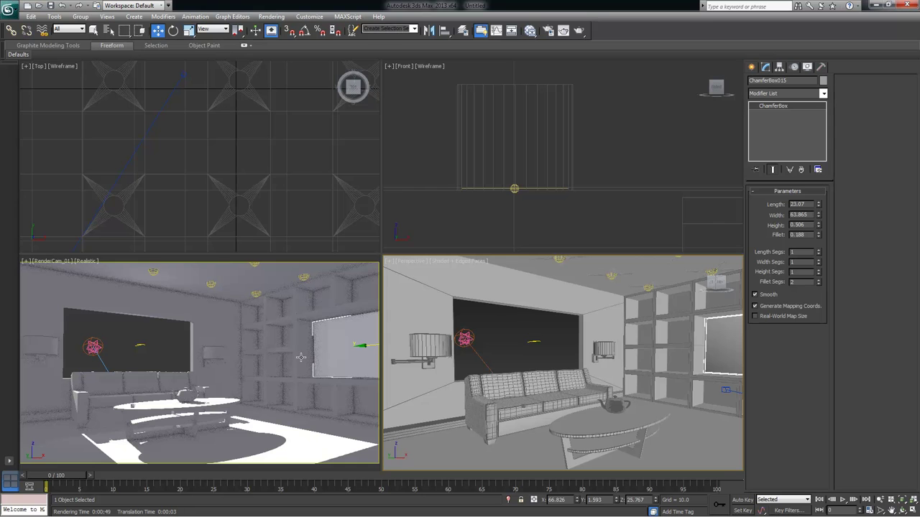
In the Top view, clone the can light nearest the bookshelf along Y as an independent copy at about Y 36.4
click(234, 135)
scroll(191, 159, down, 3)
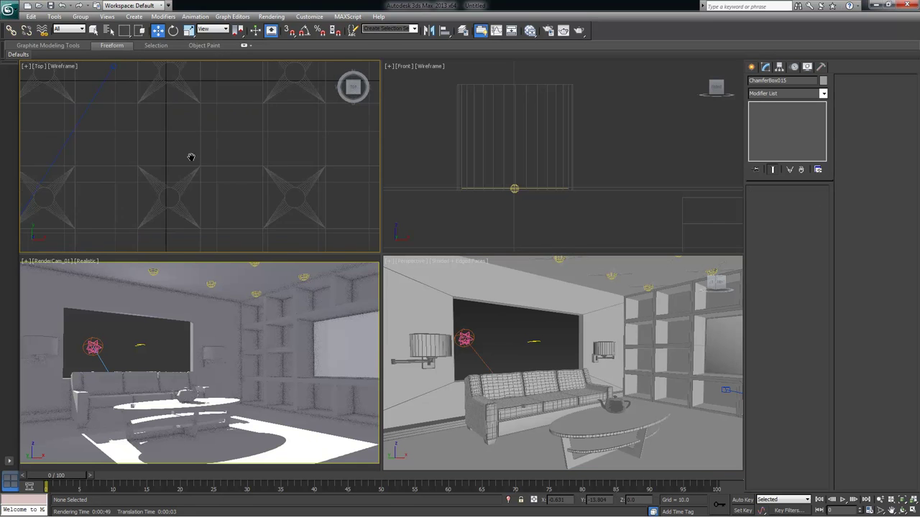
middle_drag(251, 151, 226, 194)
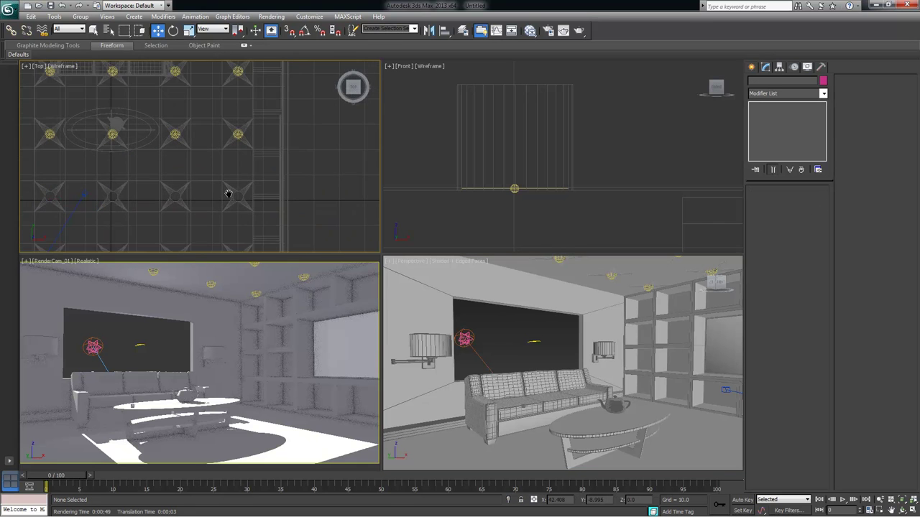
scroll(245, 142, up, 1)
scroll(245, 141, up, 1)
scroll(247, 136, up, 1)
scroll(223, 152, up, 1)
scroll(220, 170, up, 1)
click(222, 149)
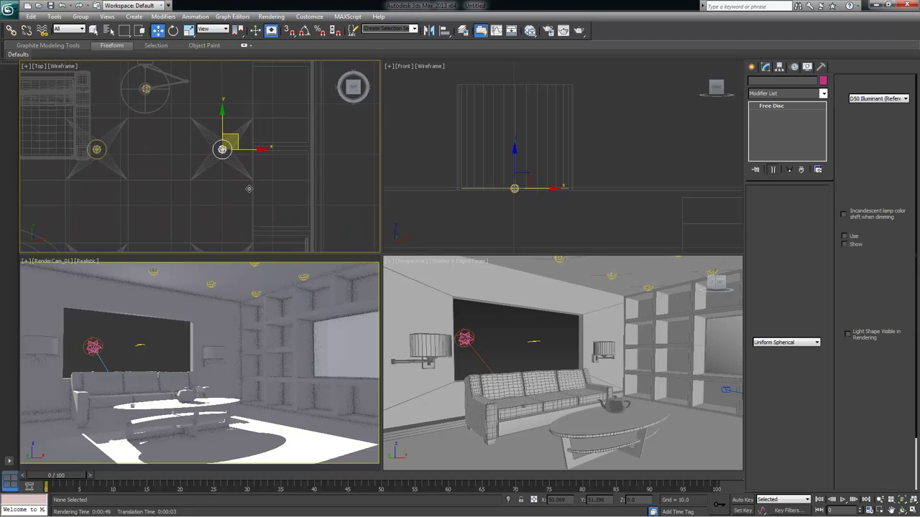
middle_drag(223, 149, 221, 90)
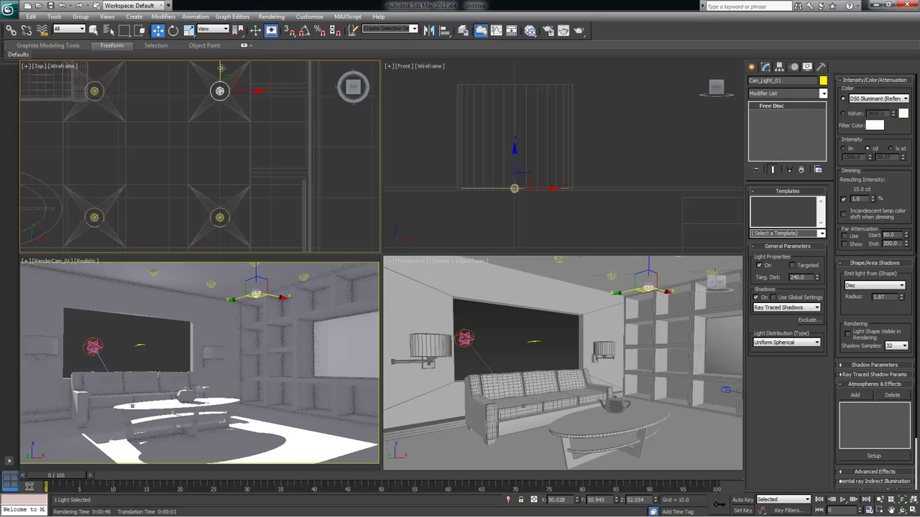
shift+drag(220, 91, 220, 164)
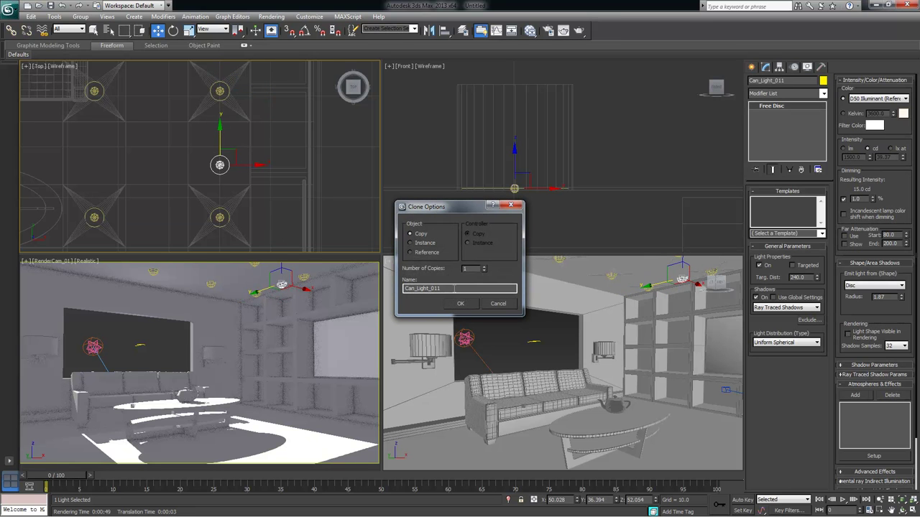
click(463, 304)
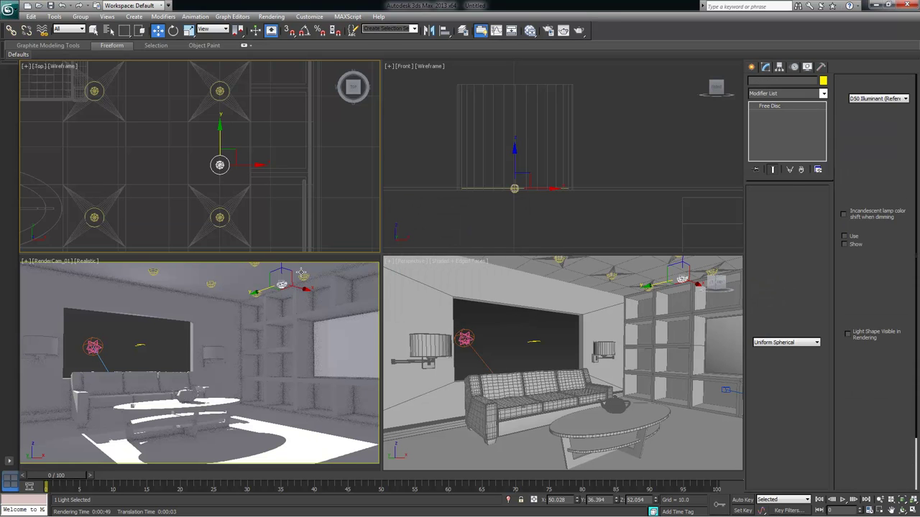
Change the copied light's emitting shape from Disc to Rectangle
click(882, 287)
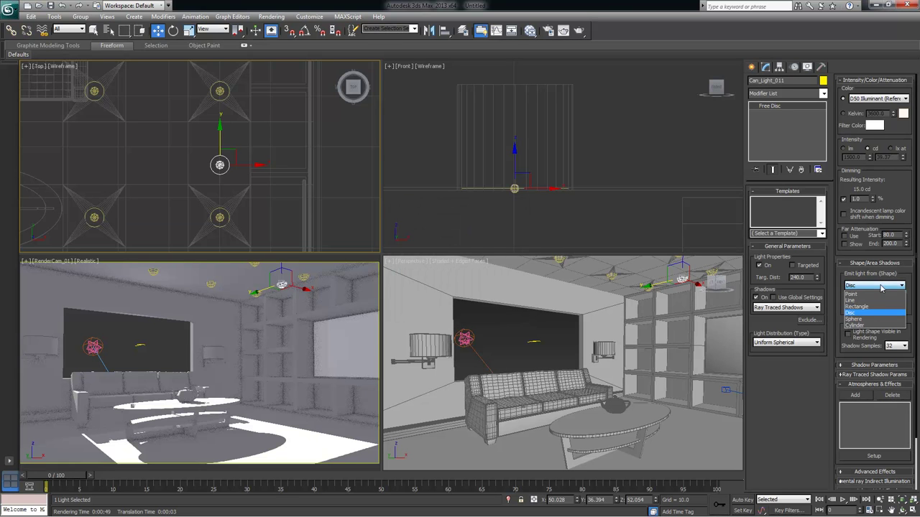
click(873, 307)
middle_drag(322, 143, 290, 127)
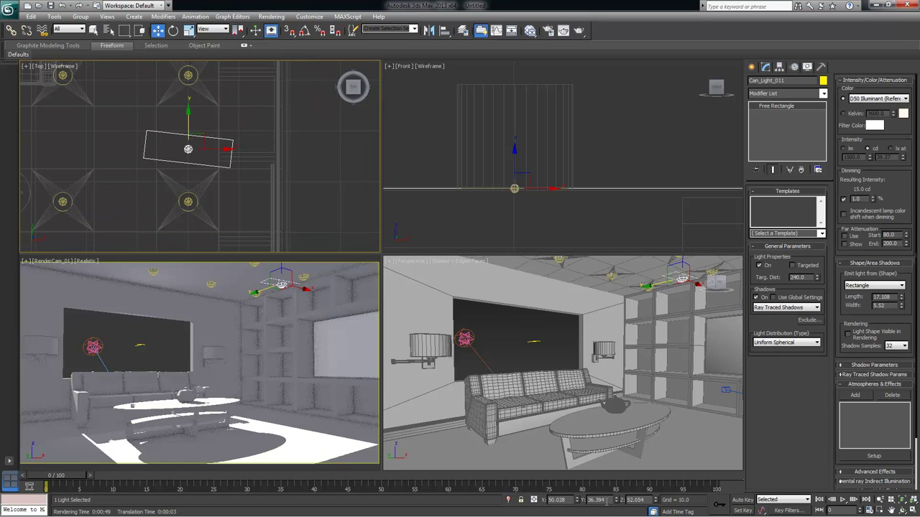
double_click(601, 500)
text(0)
key(Return)
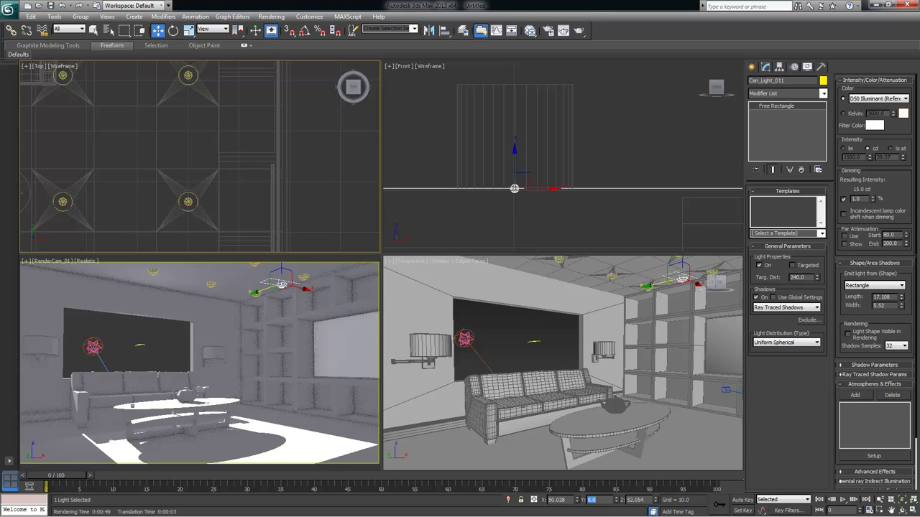
key(ctrl+z)
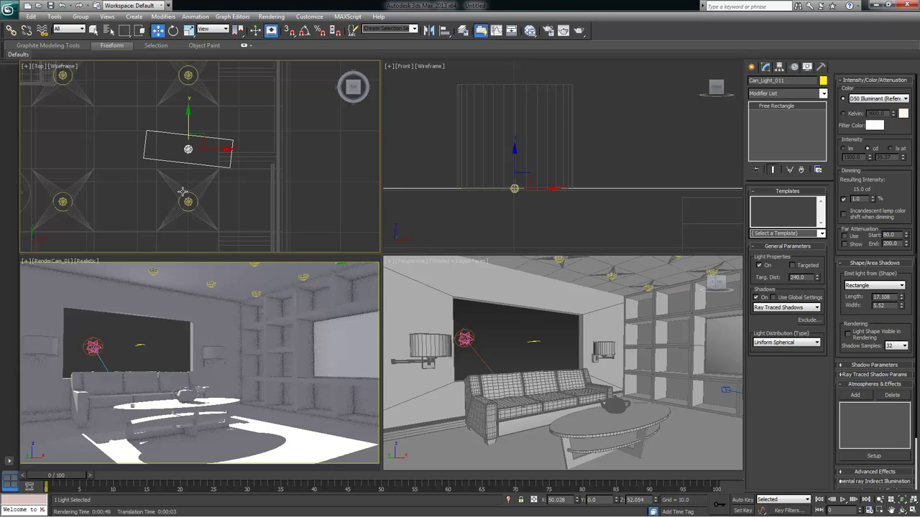
Rotate the rectangular light about Z in the Top view so its long side runs along the Y axis
click(305, 30)
click(307, 34)
key(e)
drag(213, 127, 142, 133)
drag(255, 16, 180, 22)
middle_drag(306, 146, 253, 156)
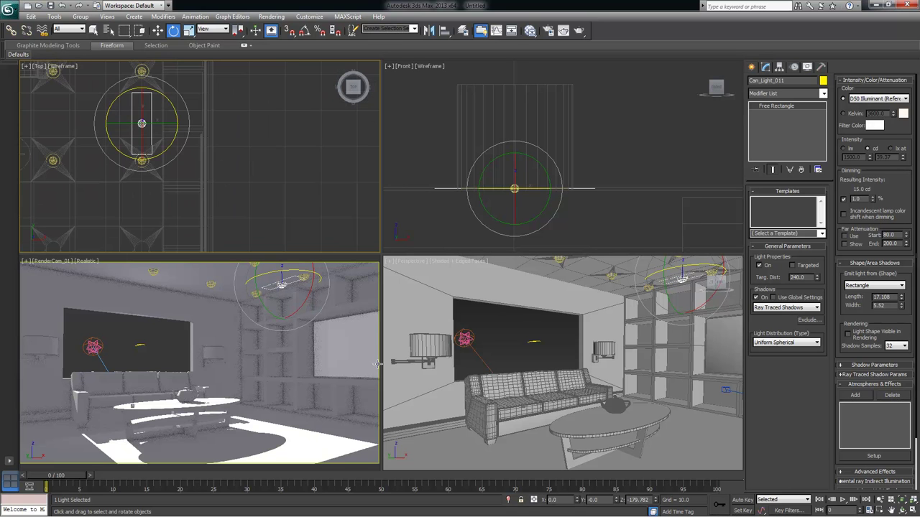
In the maximized Perspective view, move the rectangular light down along Z by about 18.8 units, beside the bookshelf
alt+middle_drag(559, 353, 616, 368)
key(alt+w)
alt+middle_drag(538, 288, 194, 297)
alt+middle_drag(285, 265, 282, 269)
key(w)
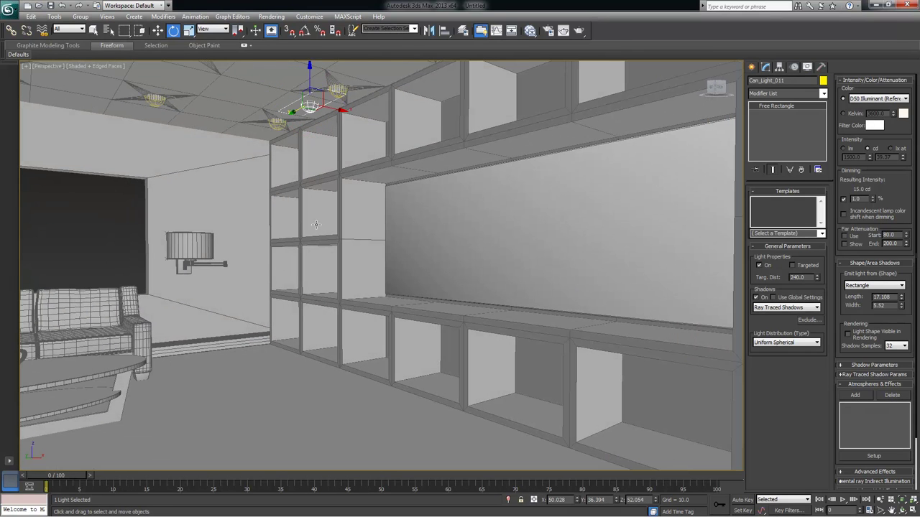
drag(310, 72, 310, 166)
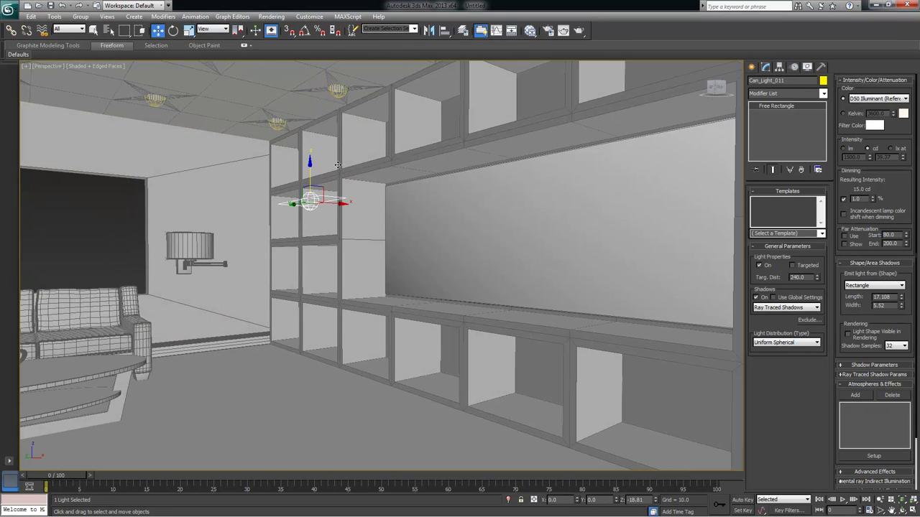
Move the rectangular light into the bookshelf's central recess, just above the large panel, at about X 62.6, Y -0.9, Z 37.2
alt+middle_drag(417, 212, 368, 208)
click(435, 206)
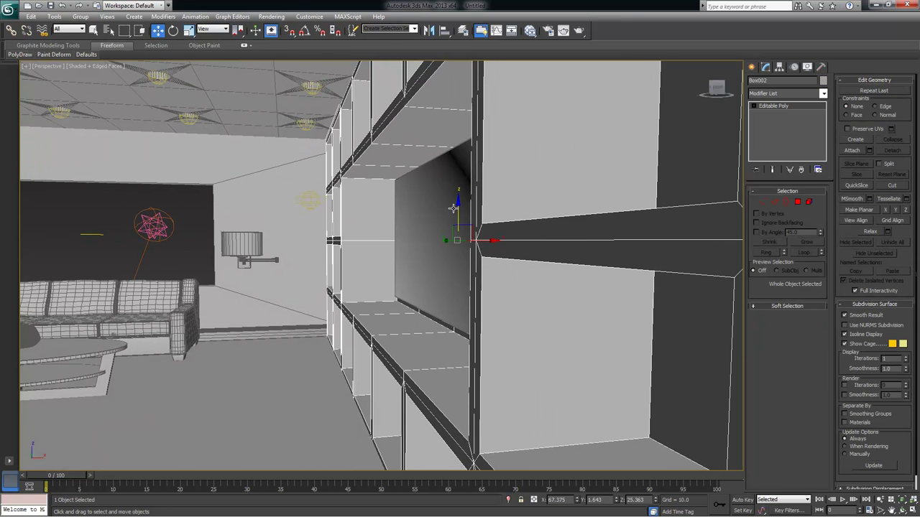
click(309, 201)
alt+middle_drag(309, 202, 352, 207)
drag(347, 203, 380, 210)
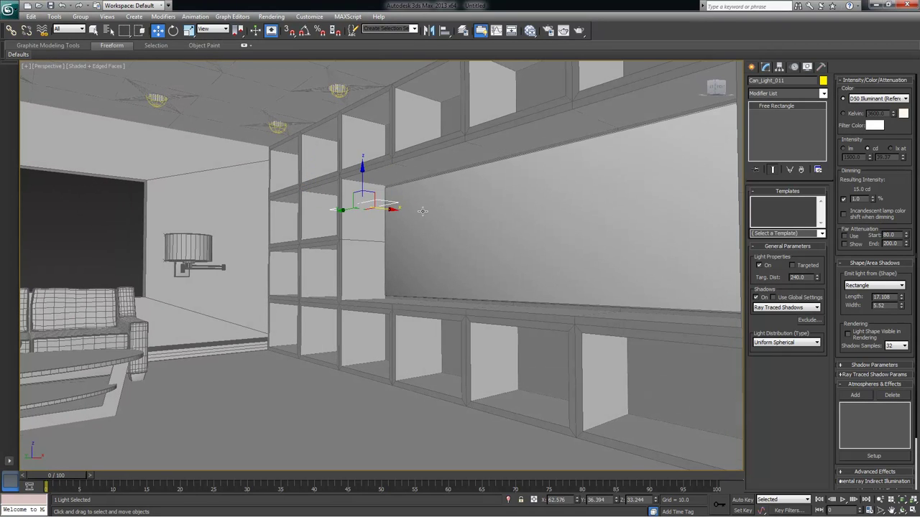
alt+middle_drag(381, 209, 338, 209)
drag(330, 208, 565, 210)
alt+middle_drag(597, 198, 471, 219)
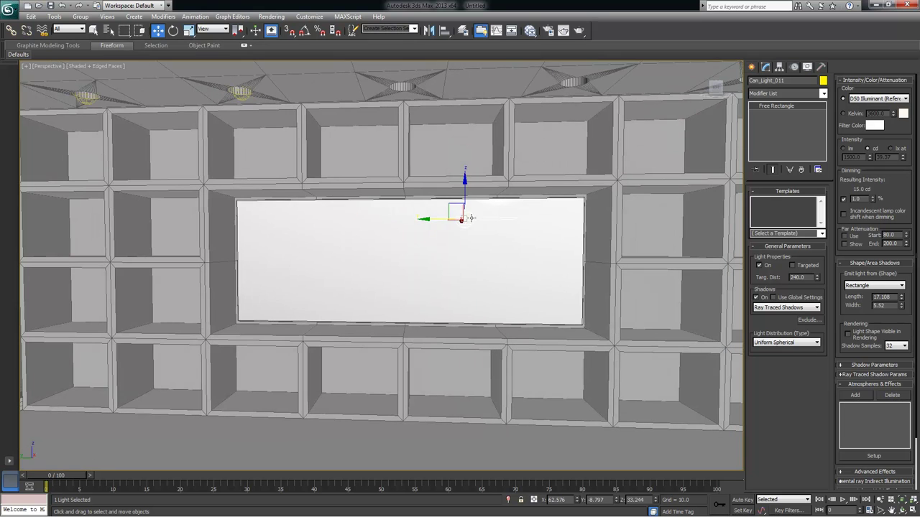
drag(426, 219, 382, 218)
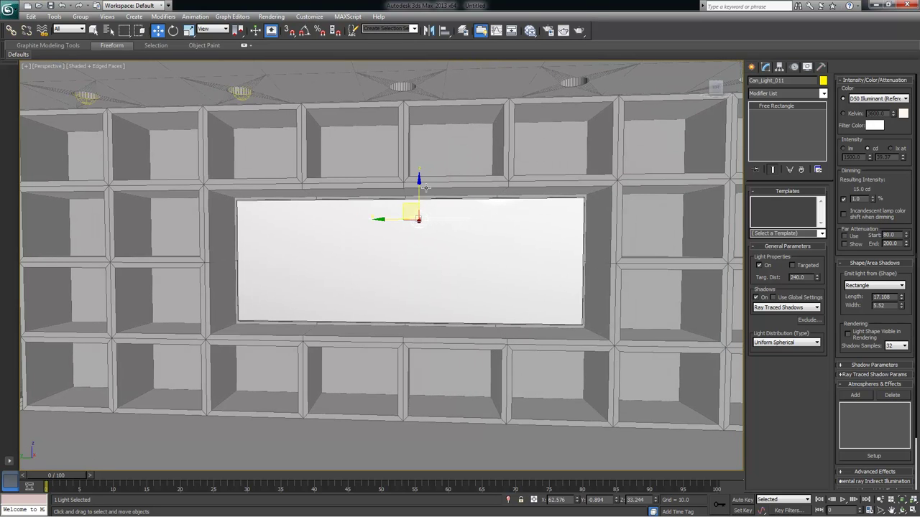
drag(419, 179, 420, 155)
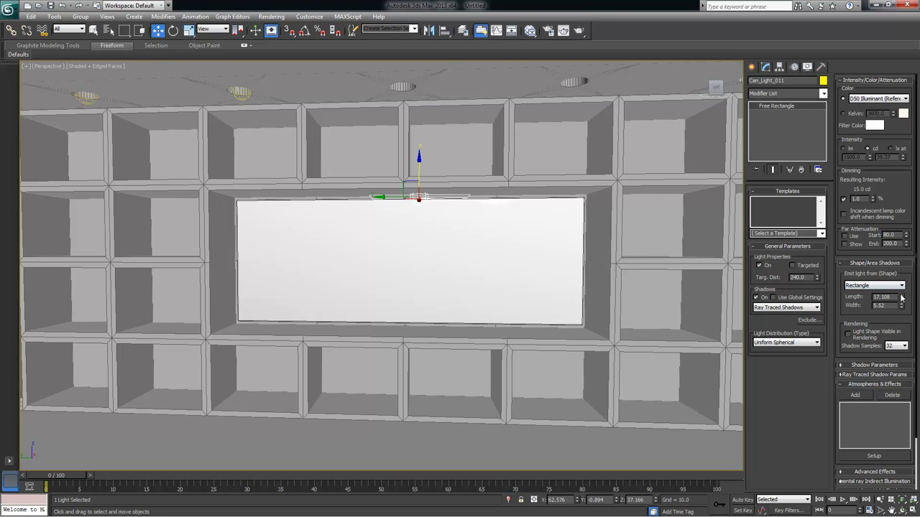
Lengthen the rectangular light to about 58 and centre it over the recessed panel at about X 61.6, Y 1.2
drag(902, 299, 914, 180)
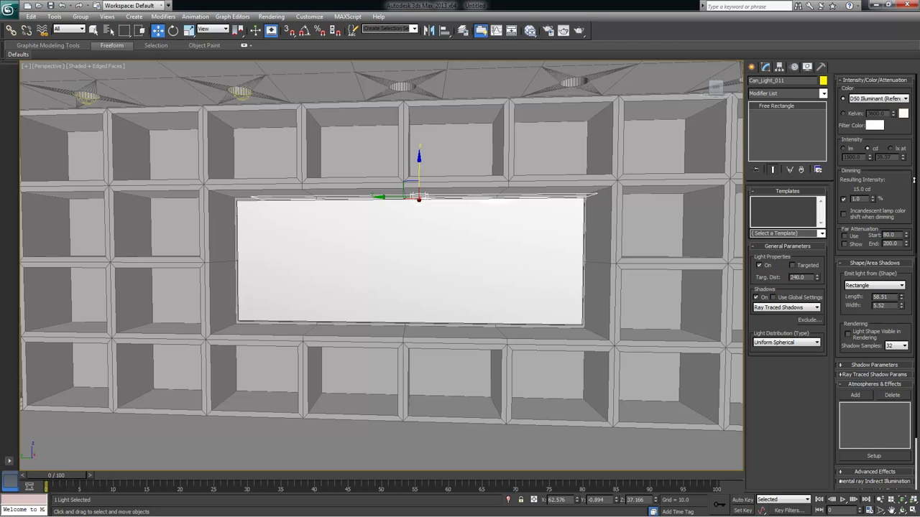
drag(379, 194, 369, 196)
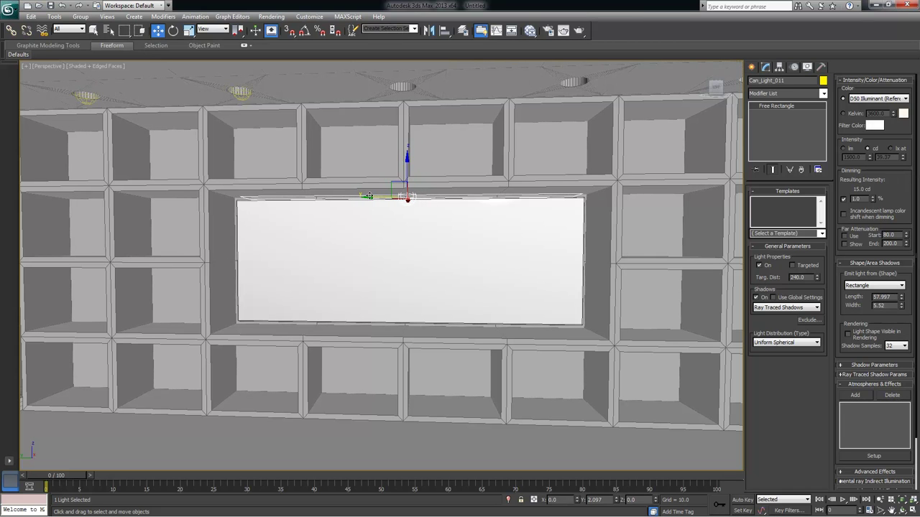
alt+middle_drag(477, 245, 427, 209)
drag(427, 208, 423, 206)
alt+middle_drag(425, 206, 546, 254)
With the RenderCam_01 view maximized, set the bookshelf light's dimming to 10%, then deselect that light
key(alt+w)
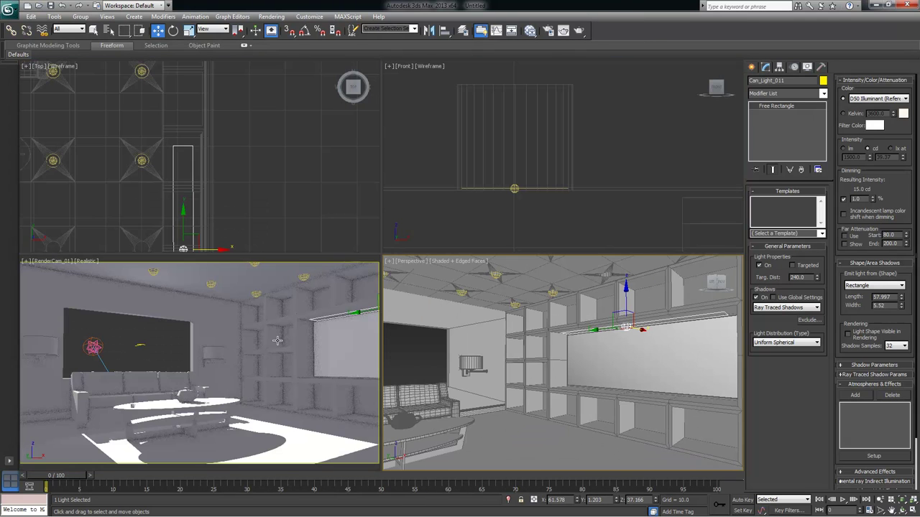
click(130, 333)
key(alt+w)
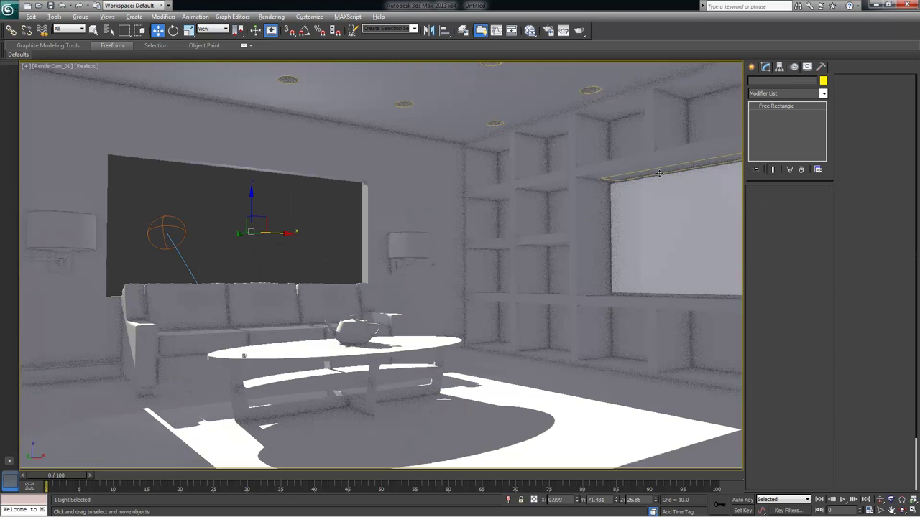
key(ctrl+z)
drag(870, 199, 862, 244)
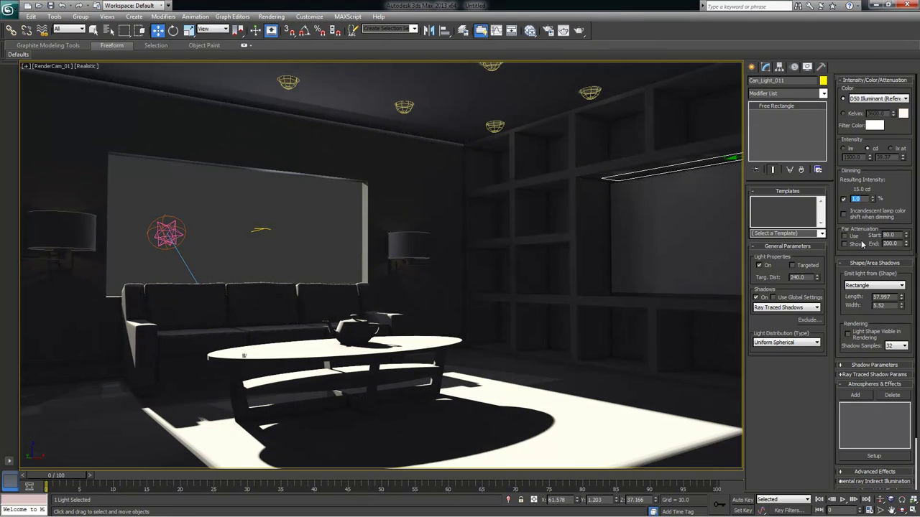
text(100)
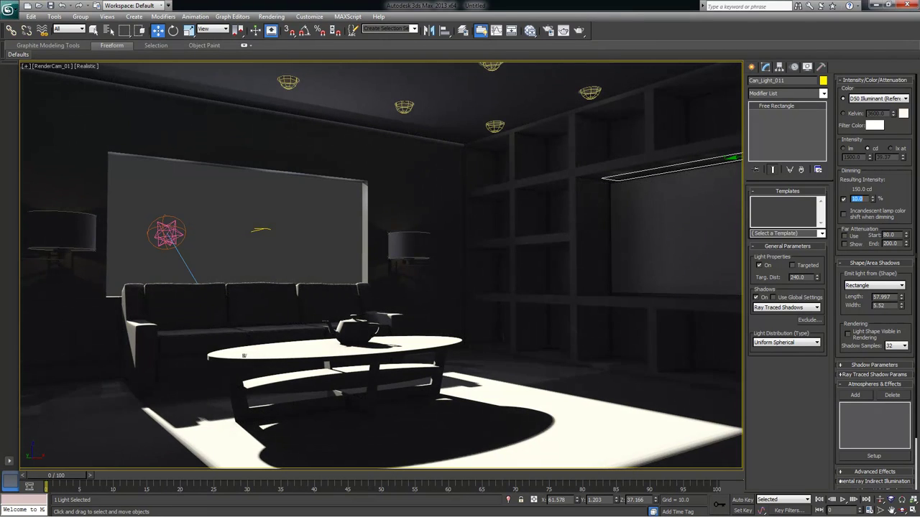
key(Return)
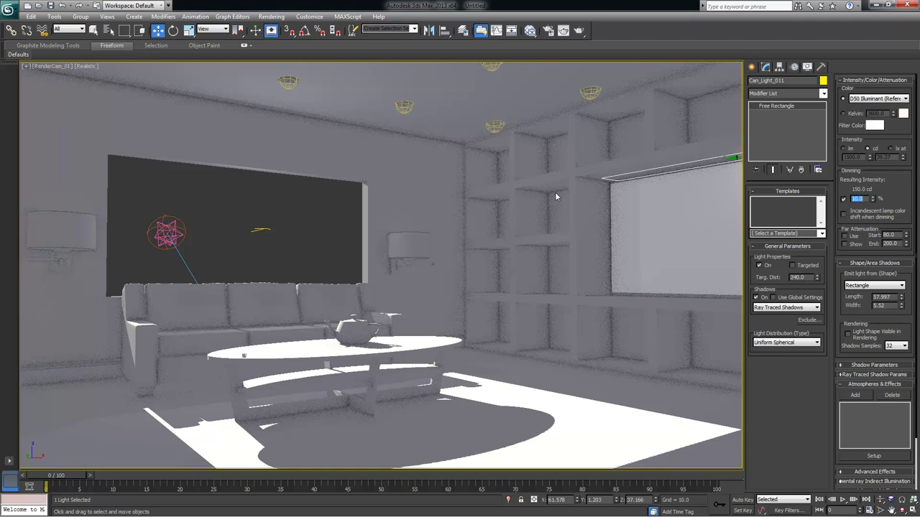
click(323, 212)
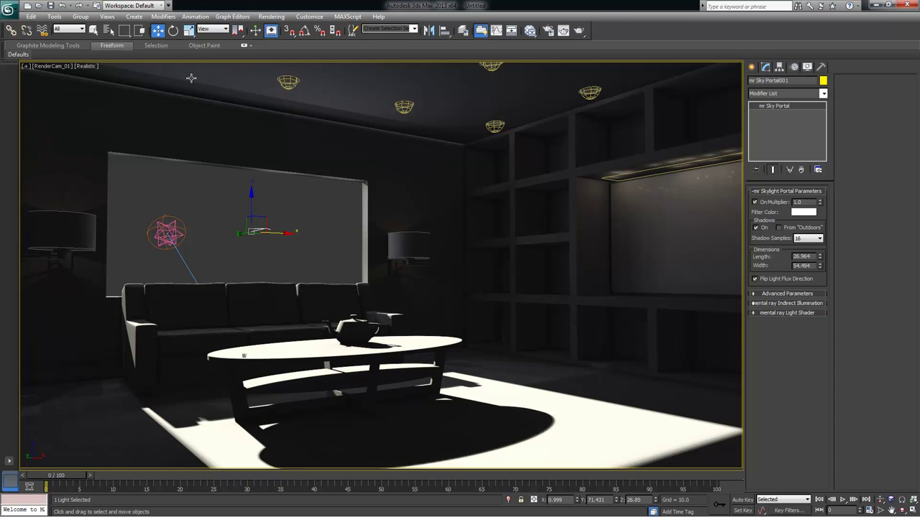
Save the scene in the scenes folder as Room_Light_Seup_02.max, basing the name on the existing Room_Lifht_Seup_01.max
click(51, 5)
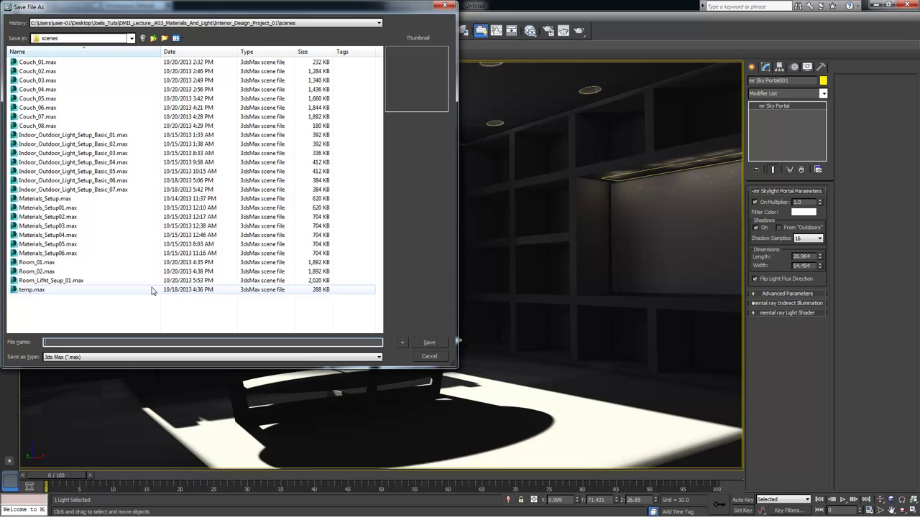
click(56, 280)
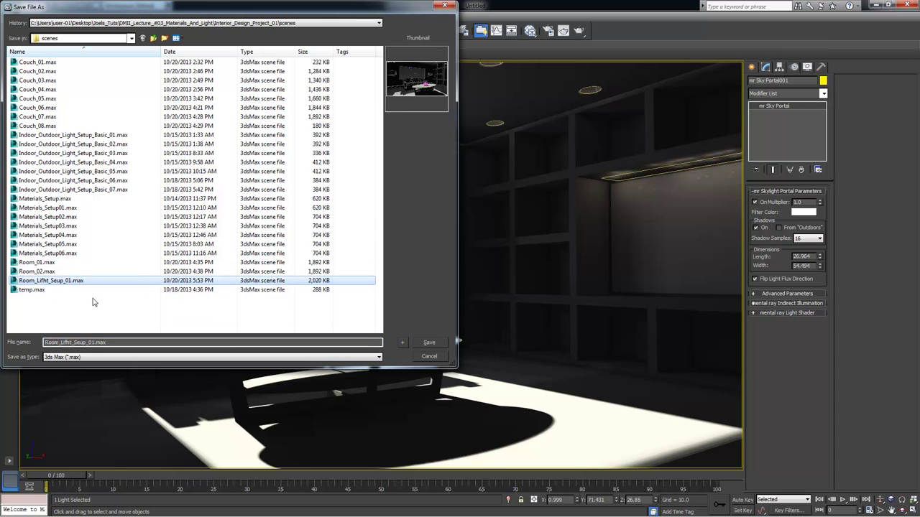
click(110, 342)
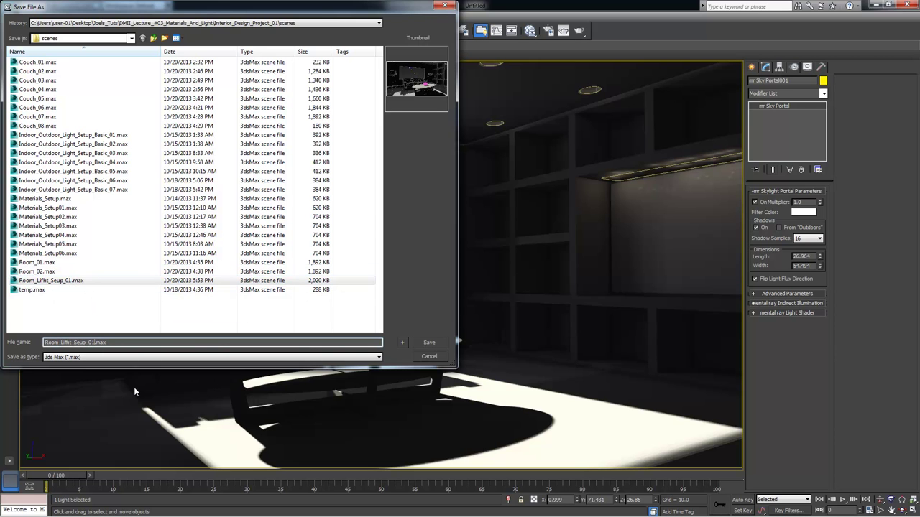
key(BackSpace)
key(BackSpace)
key(BackSpace)
text(ght)
key(BackSpace)
text(2)
click(424, 344)
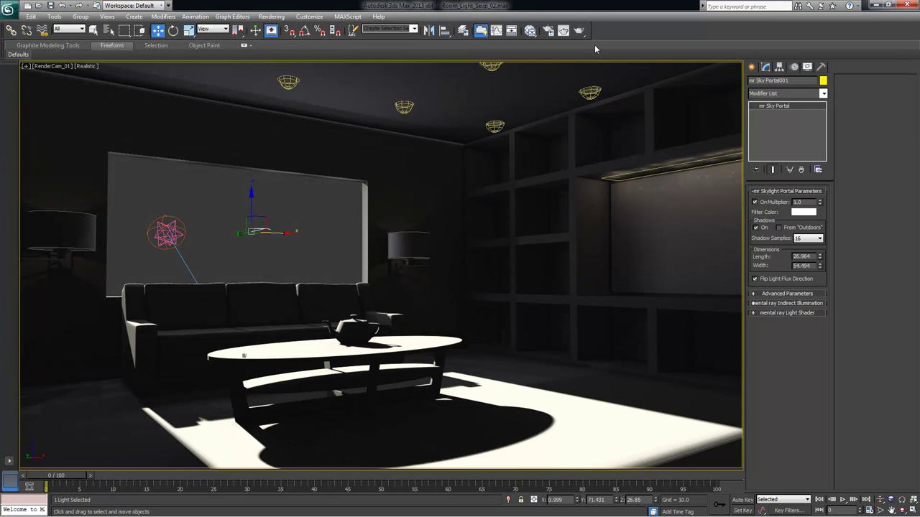
Render the RenderCam_01 view to check the room with the bookshelf light
click(563, 30)
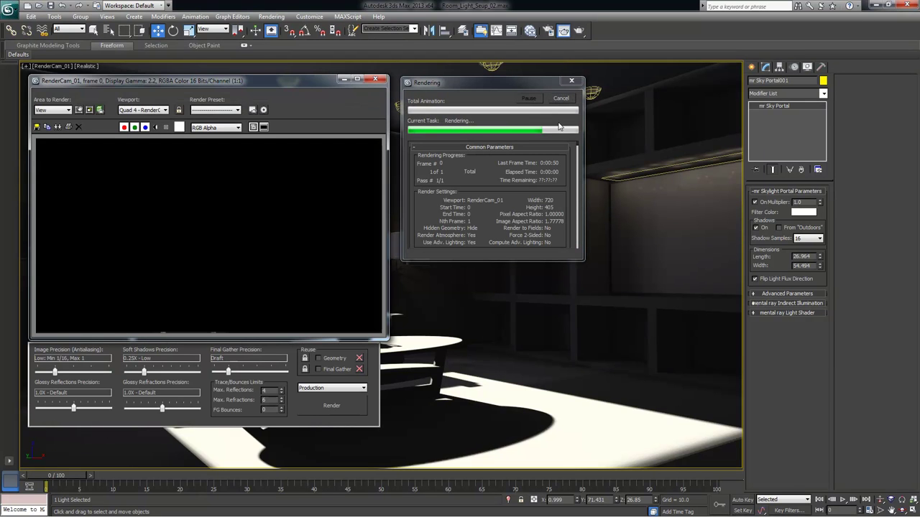